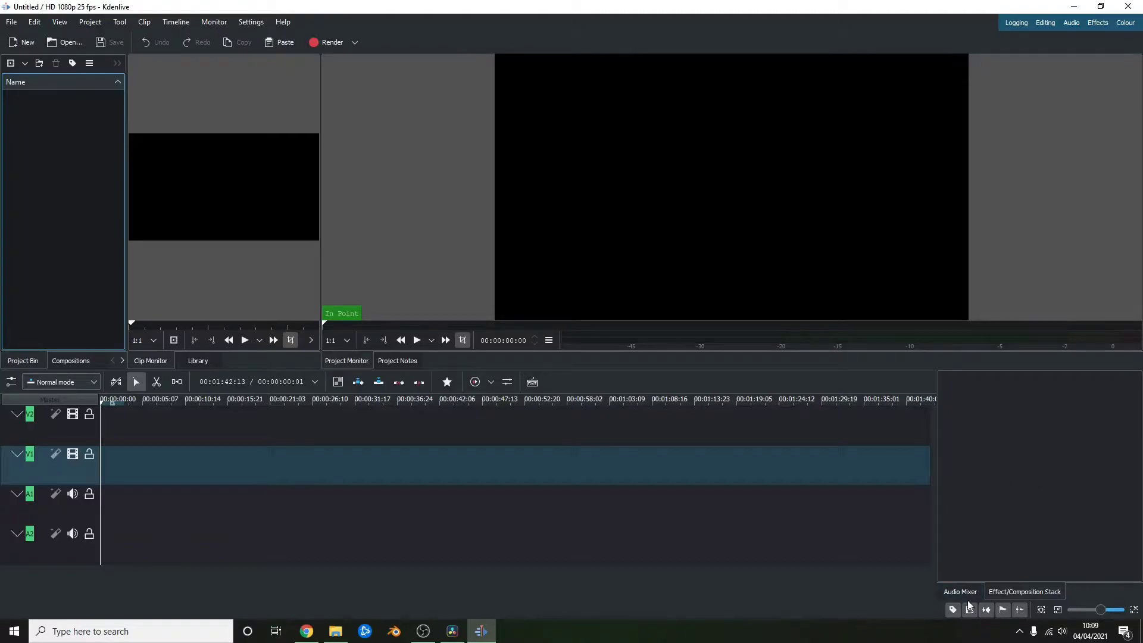
Look through the available compositions, effects and clip properties, ending back on the narrow project bin.
left_click(1011, 591)
left_click(62, 360)
left_click_drag(124, 274, 260, 282)
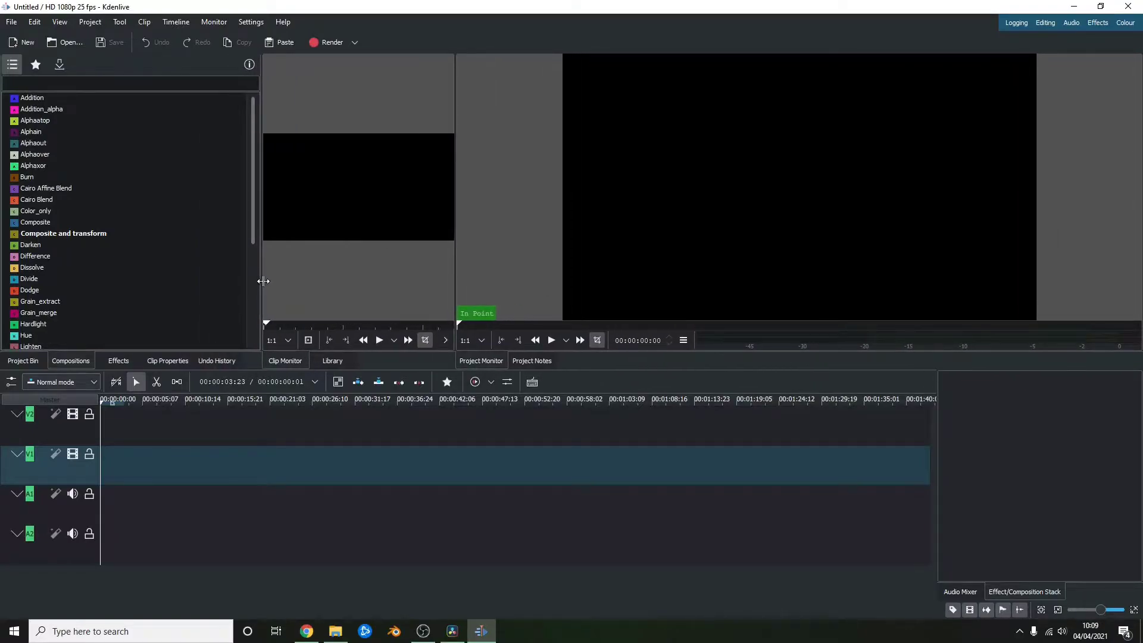
left_click(166, 360)
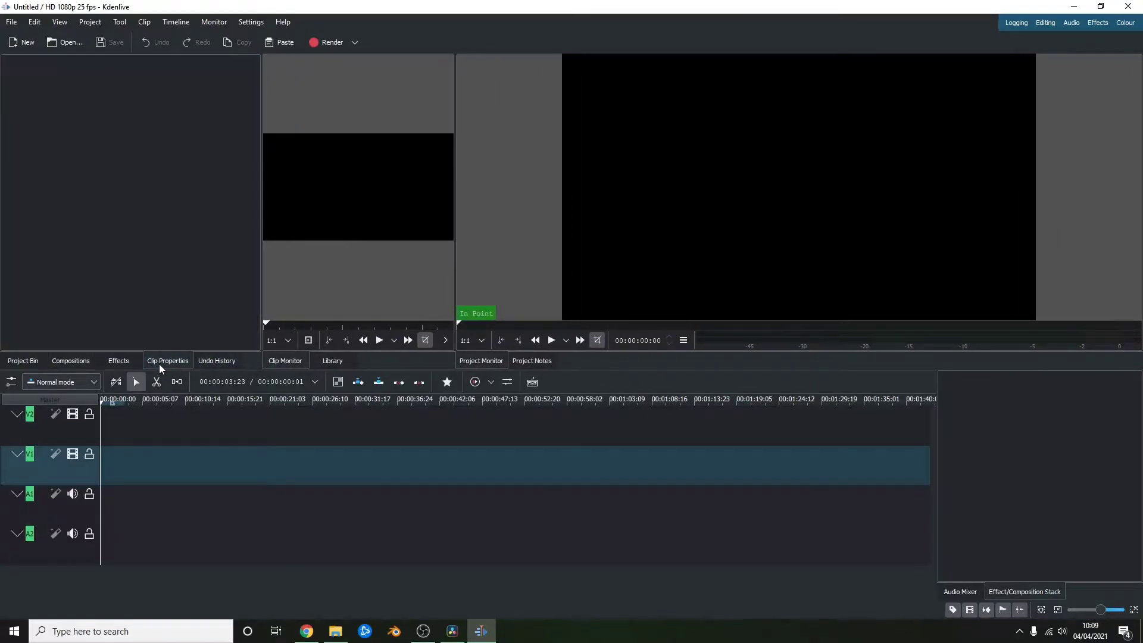
left_click(105, 361)
left_click(76, 362)
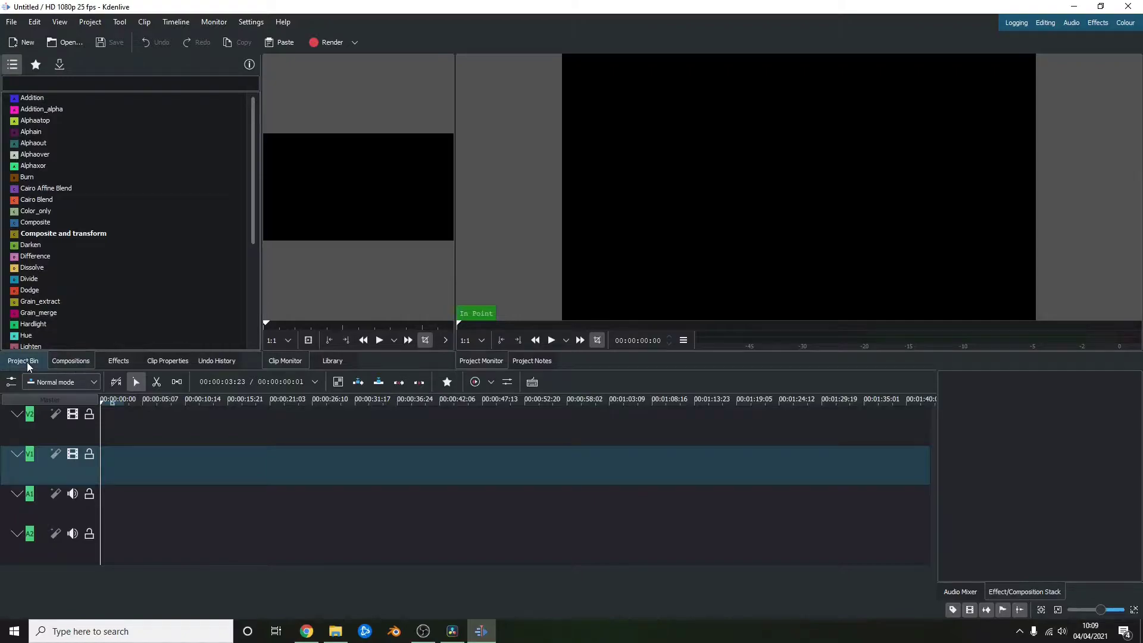
left_click(27, 362)
left_click_drag(262, 237, 130, 241)
Widen the clip monitor and check the project notes and the library, ending on the clip monitor.
left_click_drag(457, 222, 421, 232)
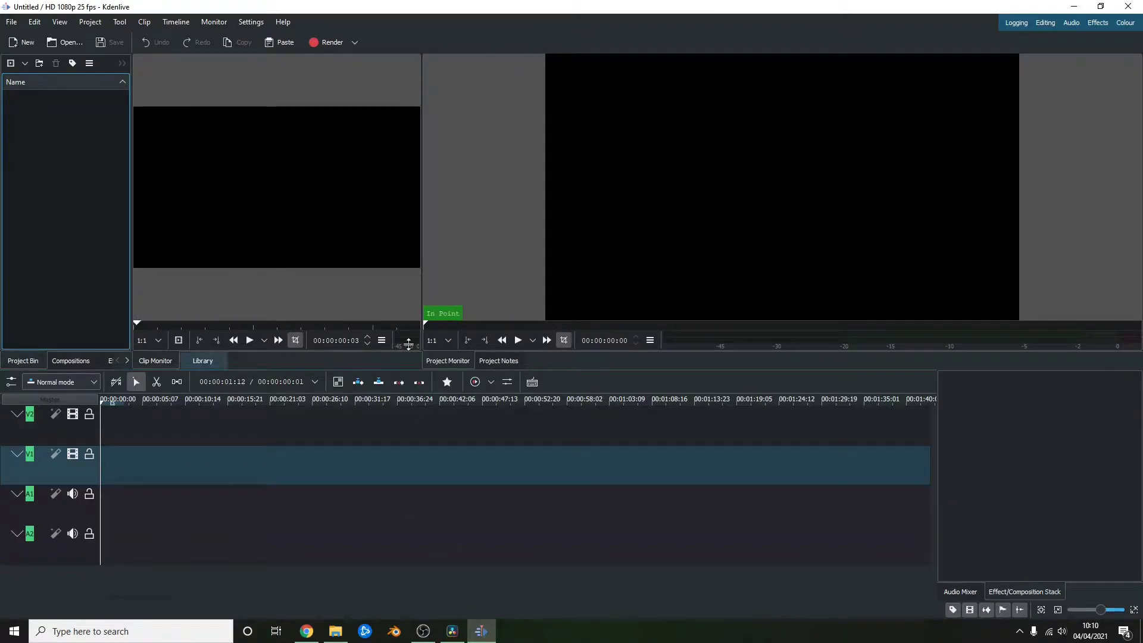
left_click(494, 361)
left_click(453, 362)
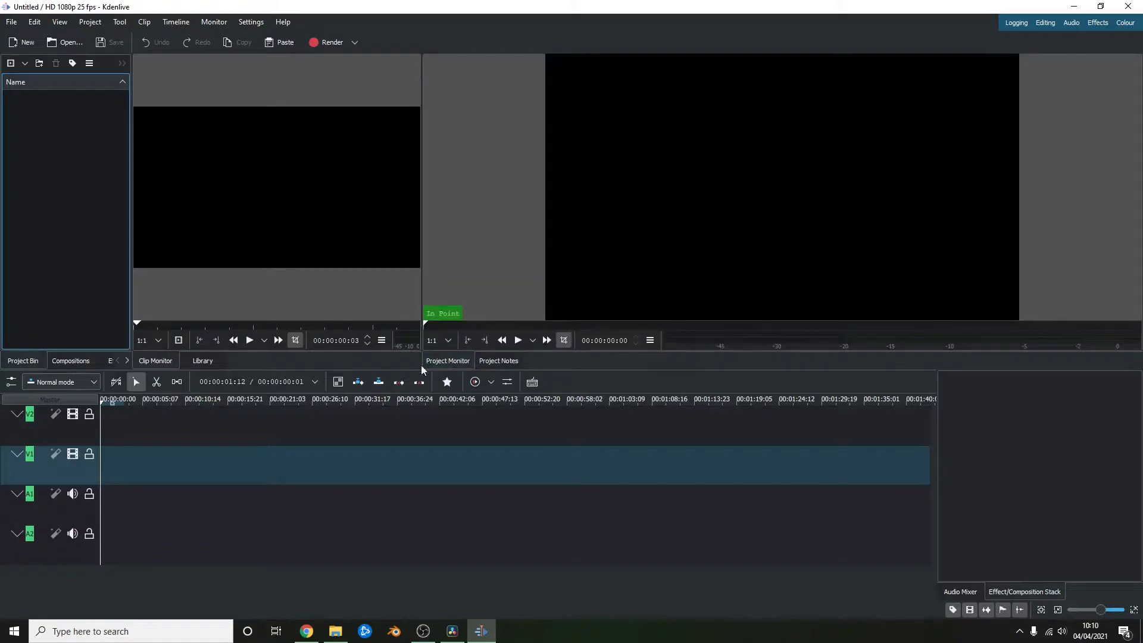
left_click(215, 365)
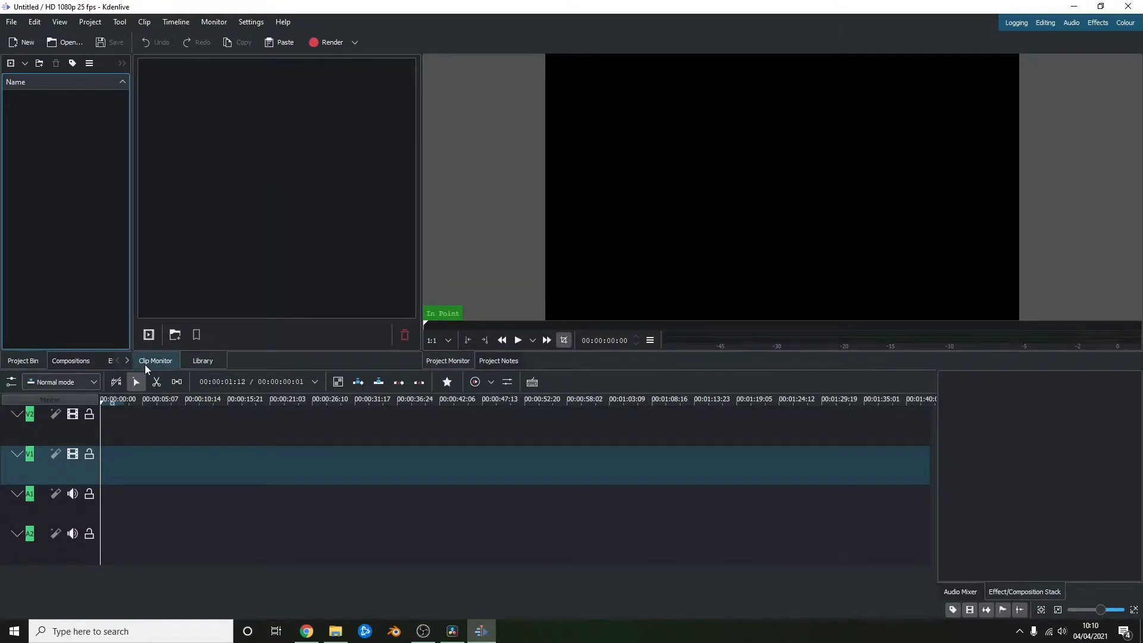
left_click(149, 362)
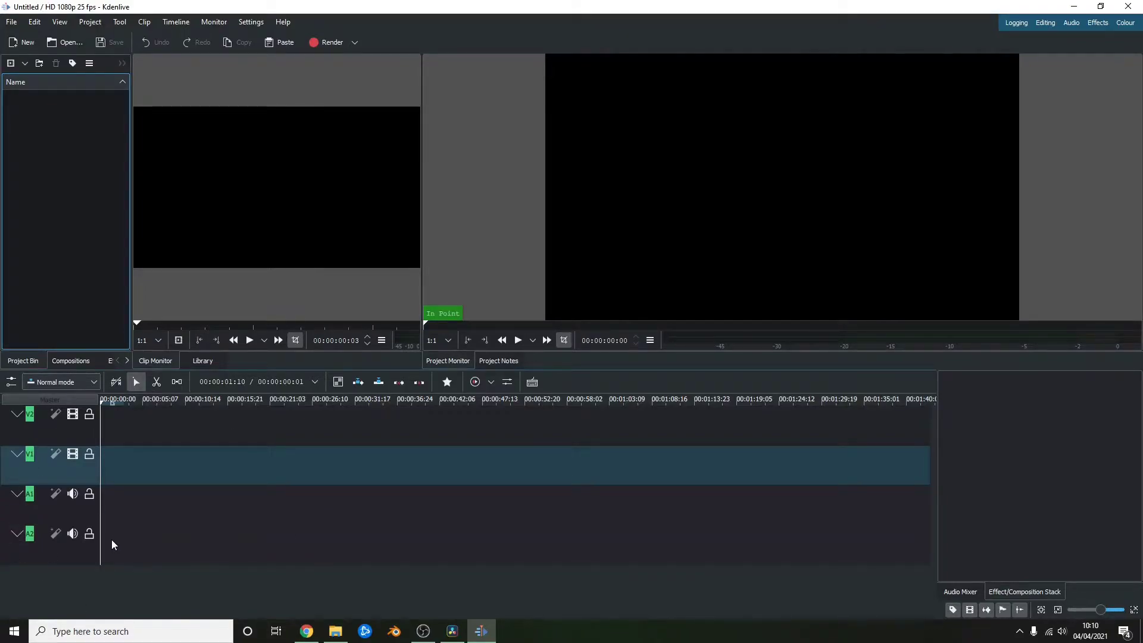
Switch to File Explorer, open the ToProcess folder, check its X4 subfolder, and minimise the window at ToProcess.
left_click(336, 630)
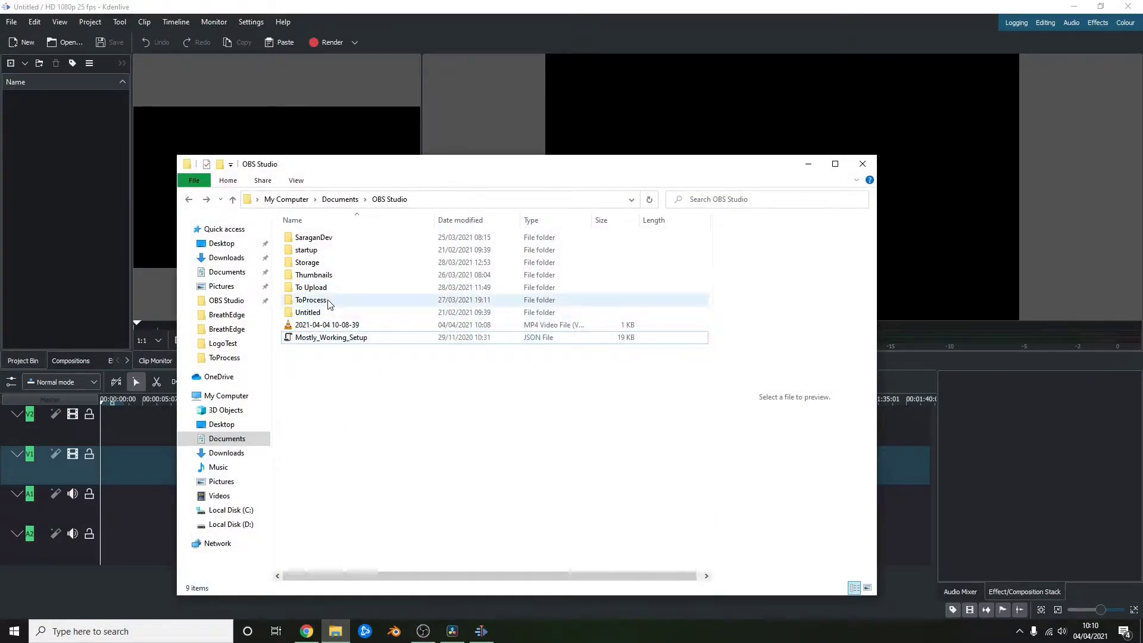
double_click(327, 301)
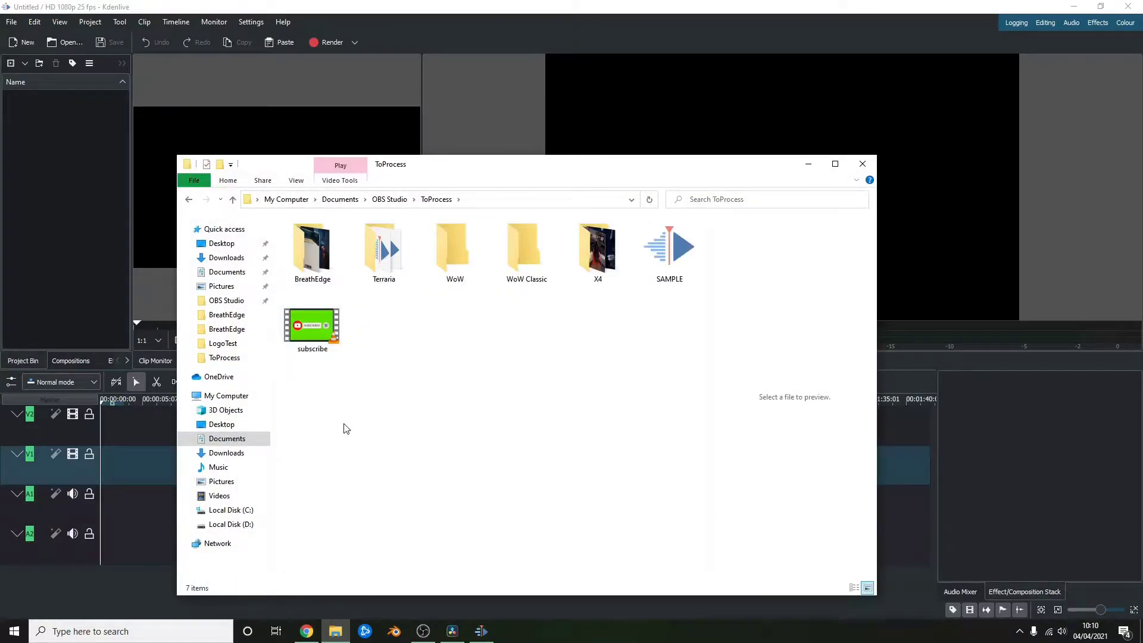
left_click(666, 279)
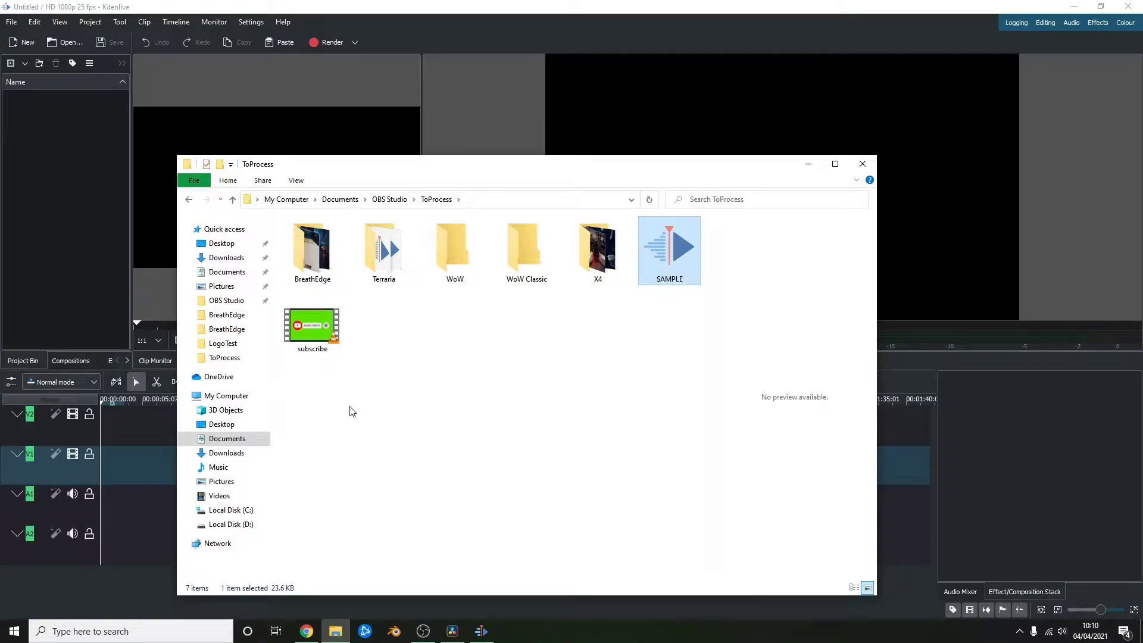
double_click(592, 280)
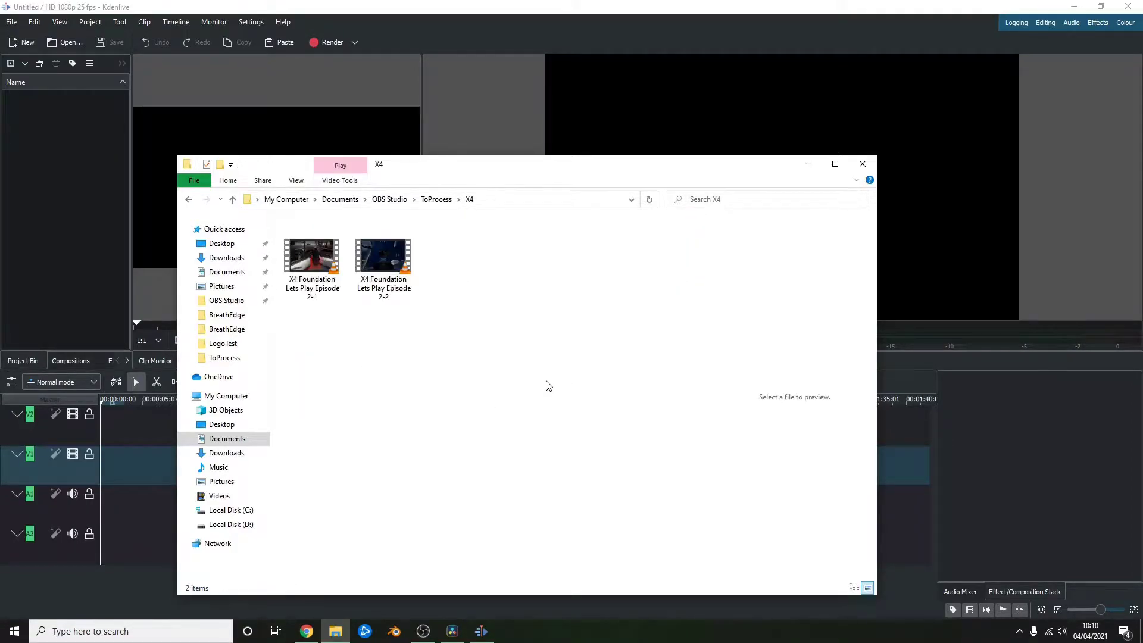
key("alt+Left")
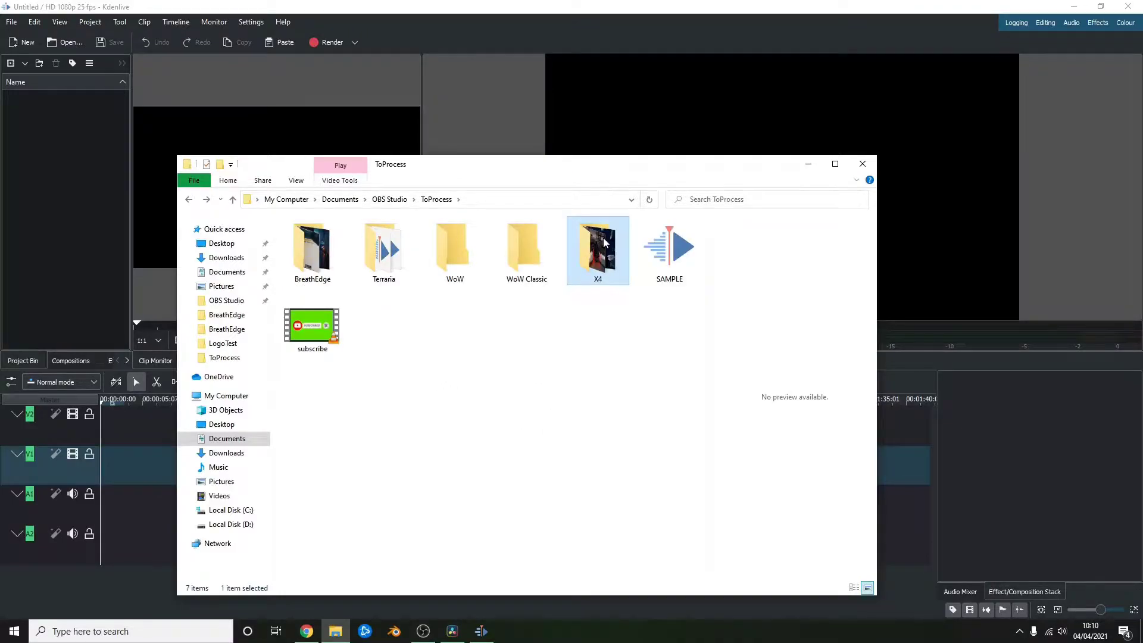
left_click_drag(730, 173, 825, 109)
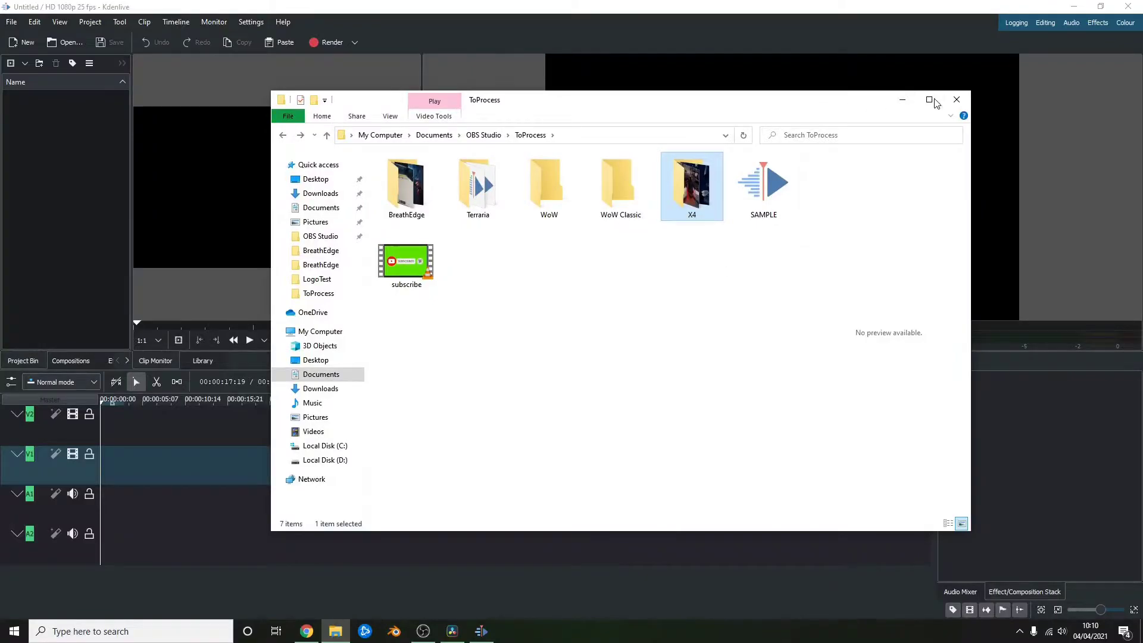
left_click(903, 101)
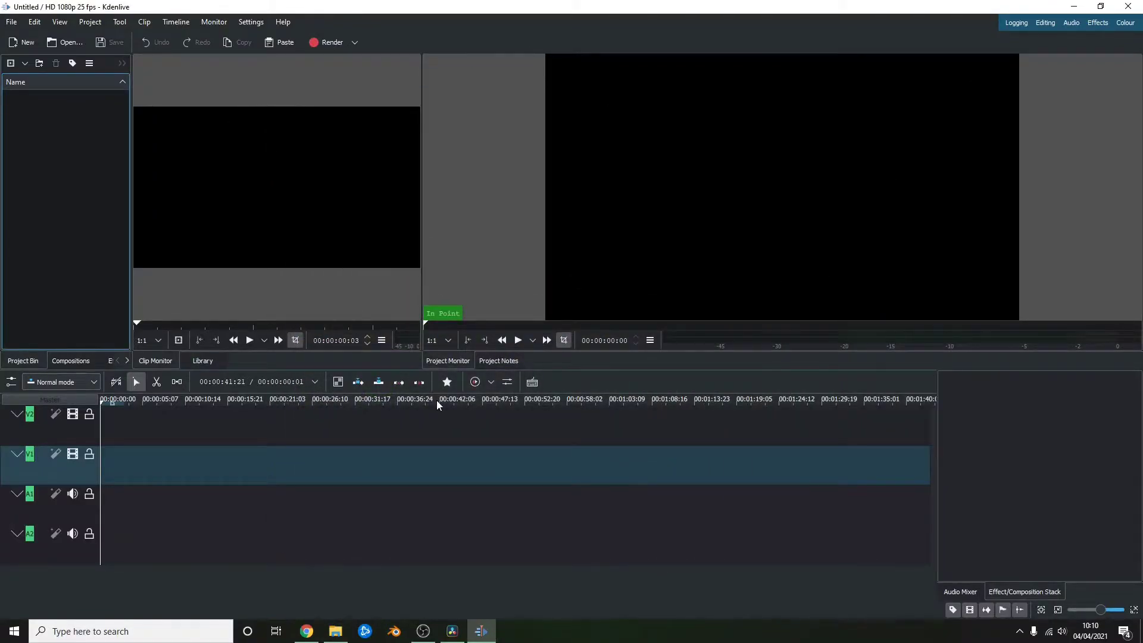
Look at the project manager and its database list in DaVinci Resolve, and switch back to Kdenlive.
left_click(336, 631)
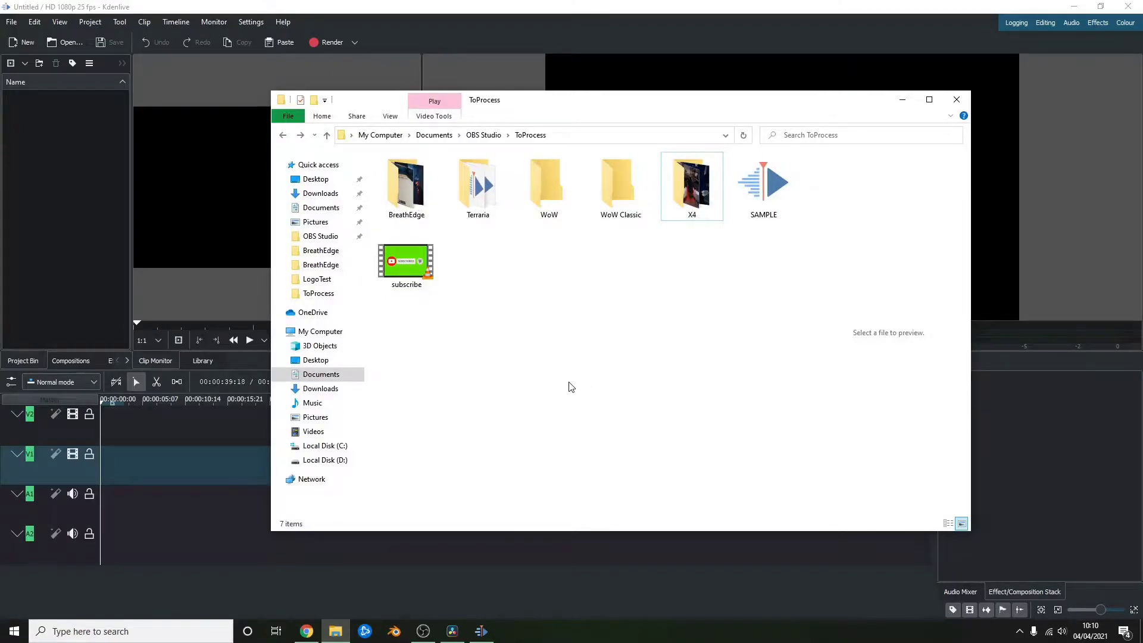
left_click(902, 100)
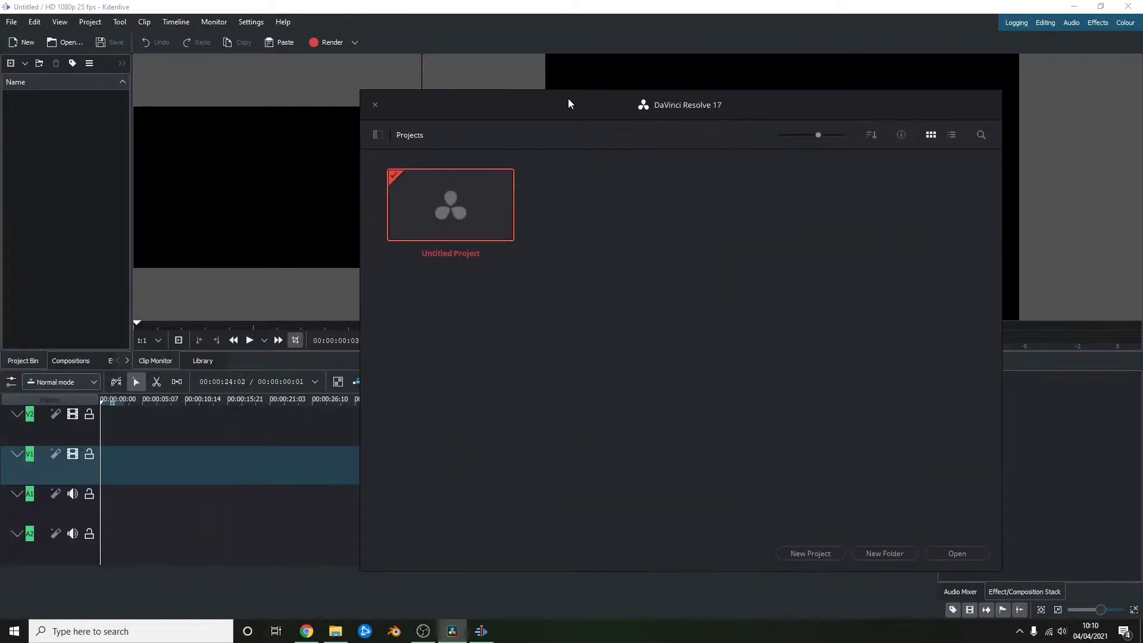
left_click(1116, 6)
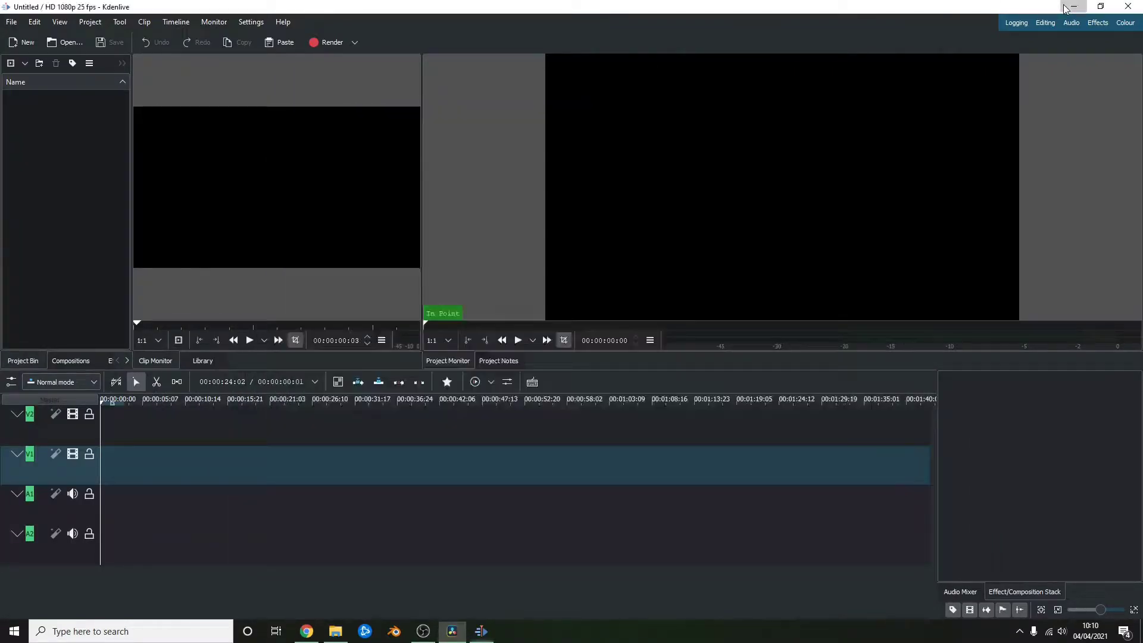
left_click_drag(541, 130, 517, 103)
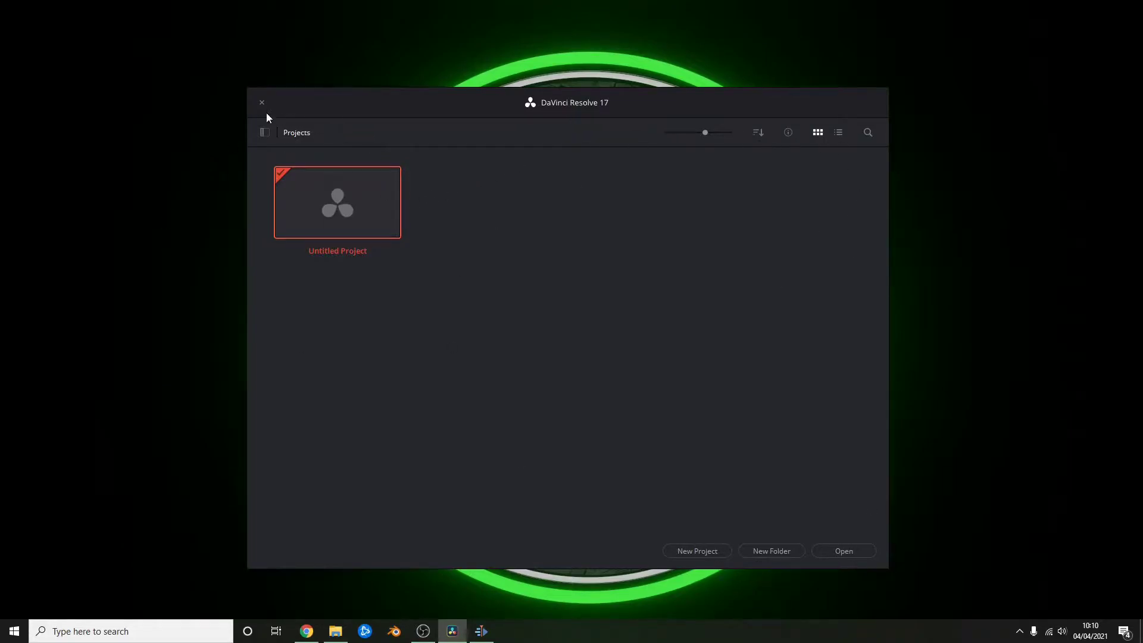
left_click(264, 131)
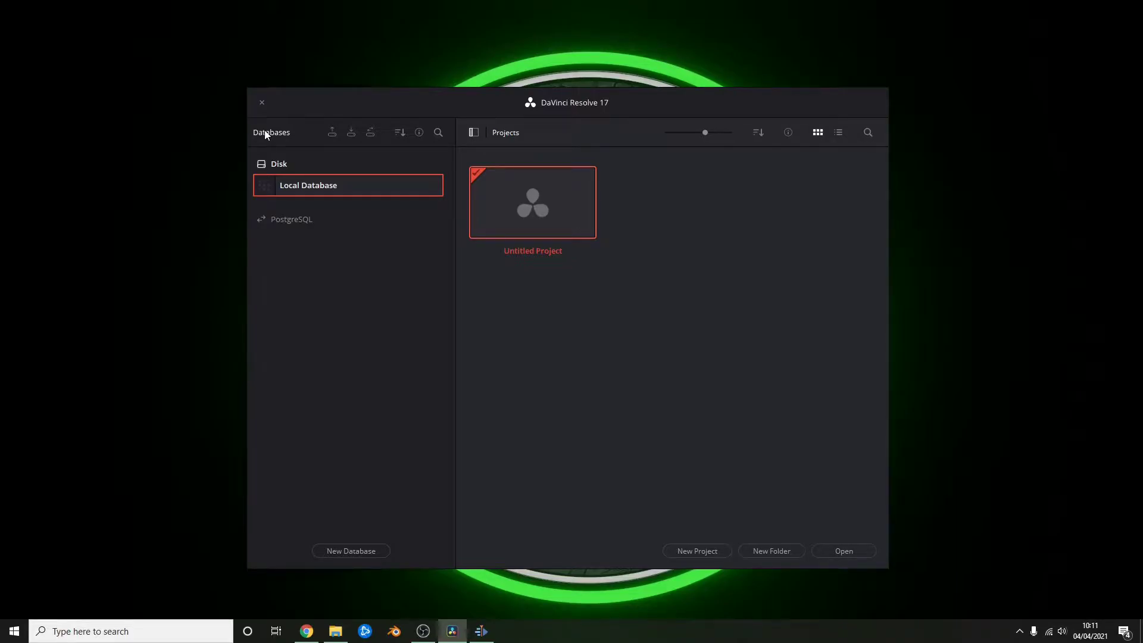
left_click(473, 132)
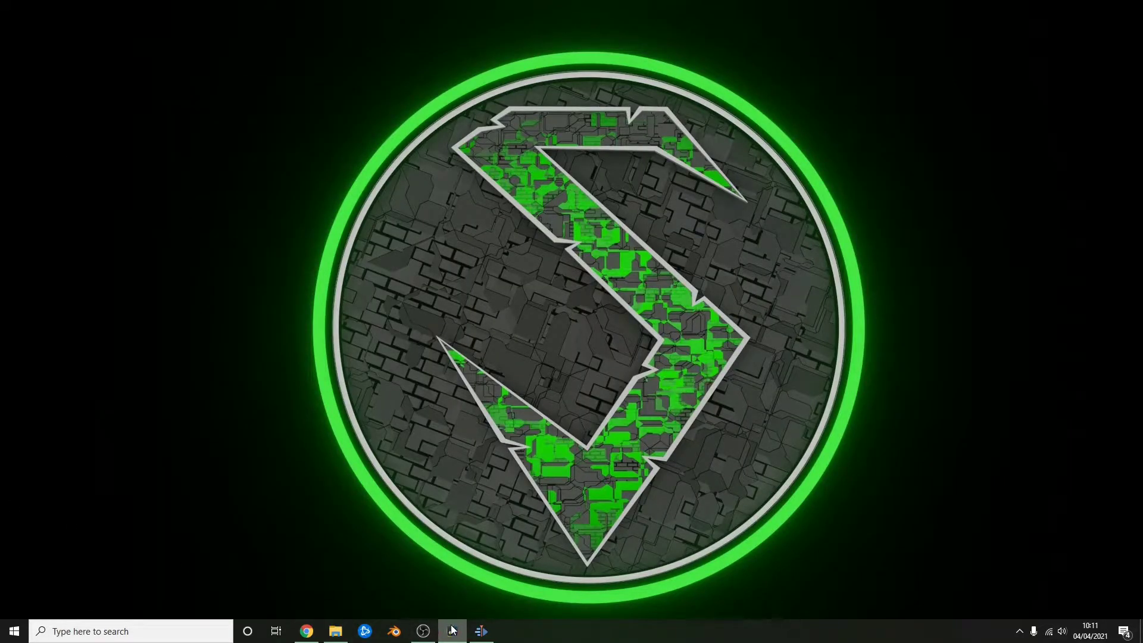
left_click(474, 633)
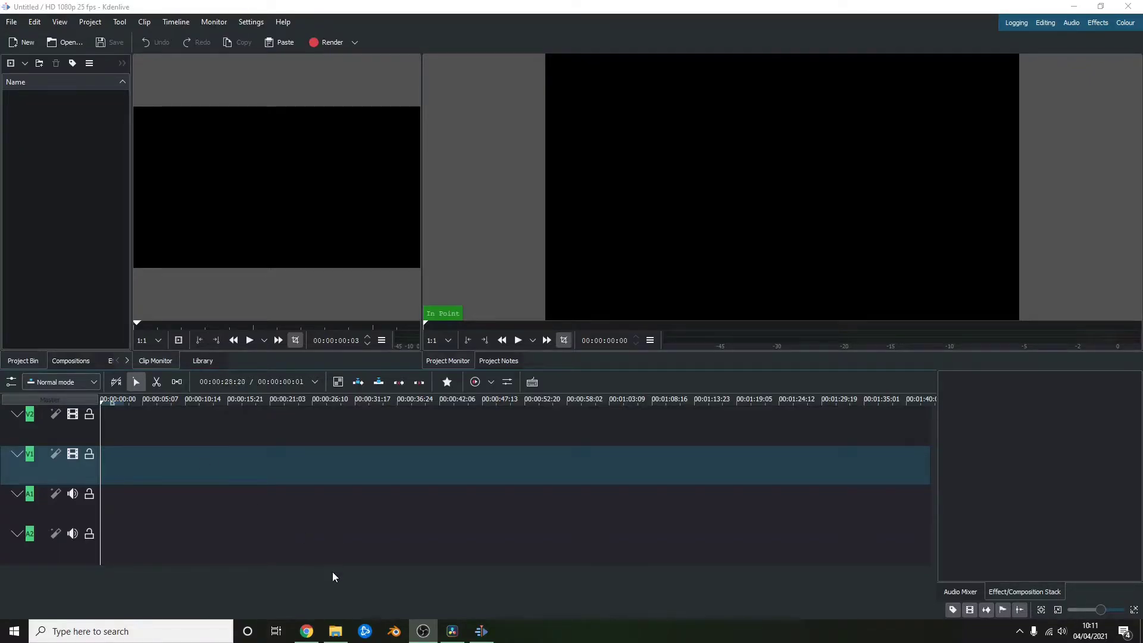
Import subscribe and X4 Foundation Lets Play Episode 2-1 into the project bin and switch the project to the 1280x720 30 fps clip profile.
left_click(335, 631)
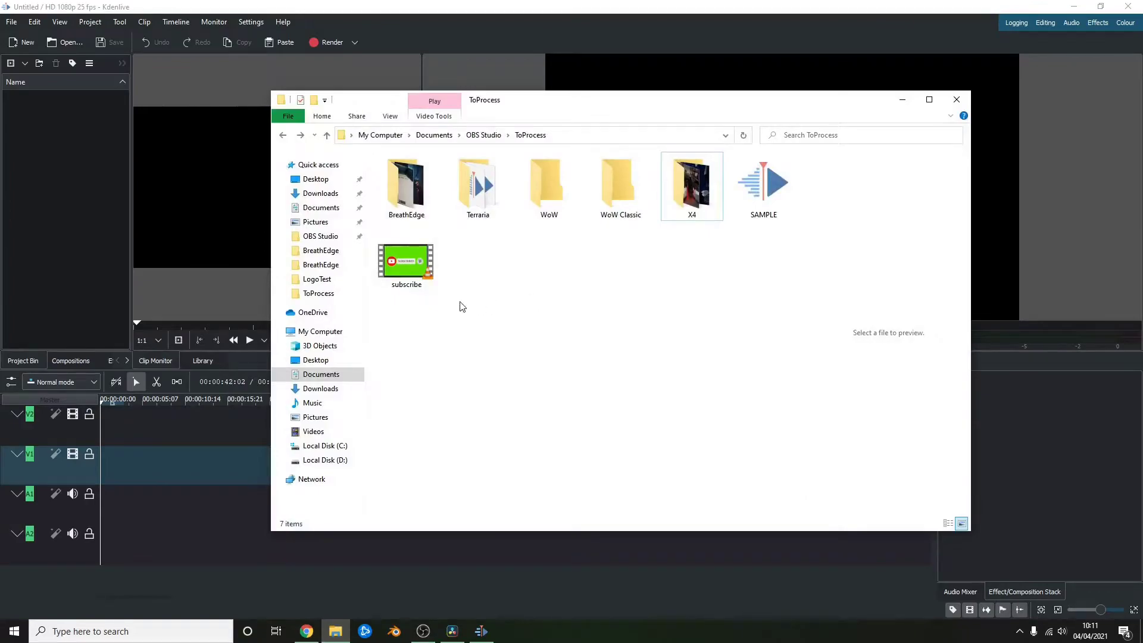
left_click_drag(403, 269, 66, 176)
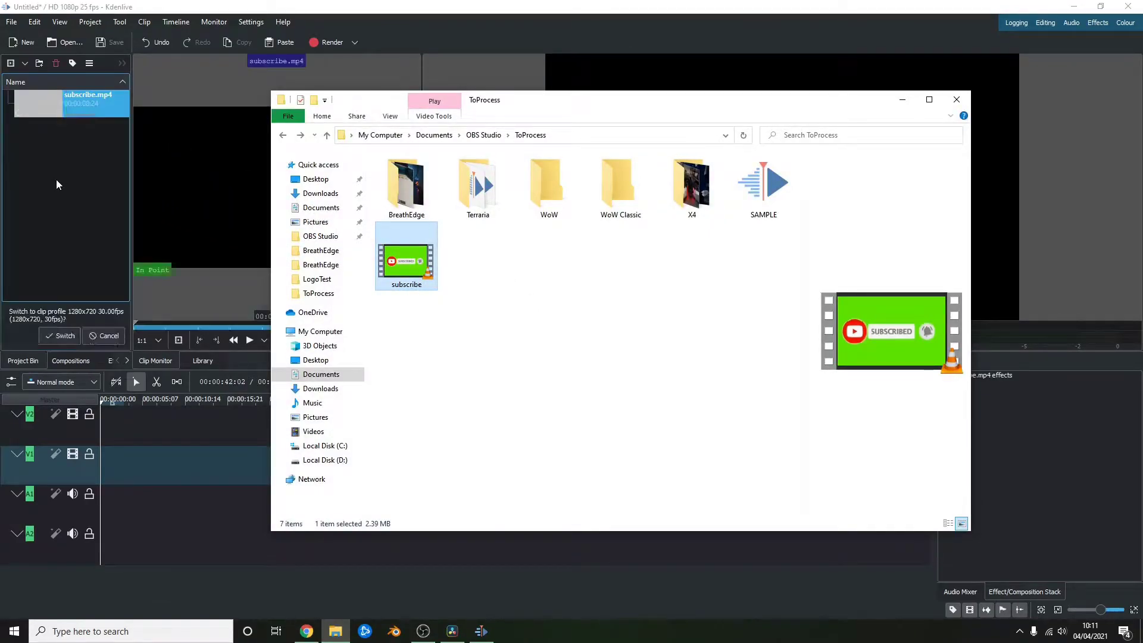
double_click(690, 187)
left_click(405, 199)
left_click_drag(406, 199, 67, 181)
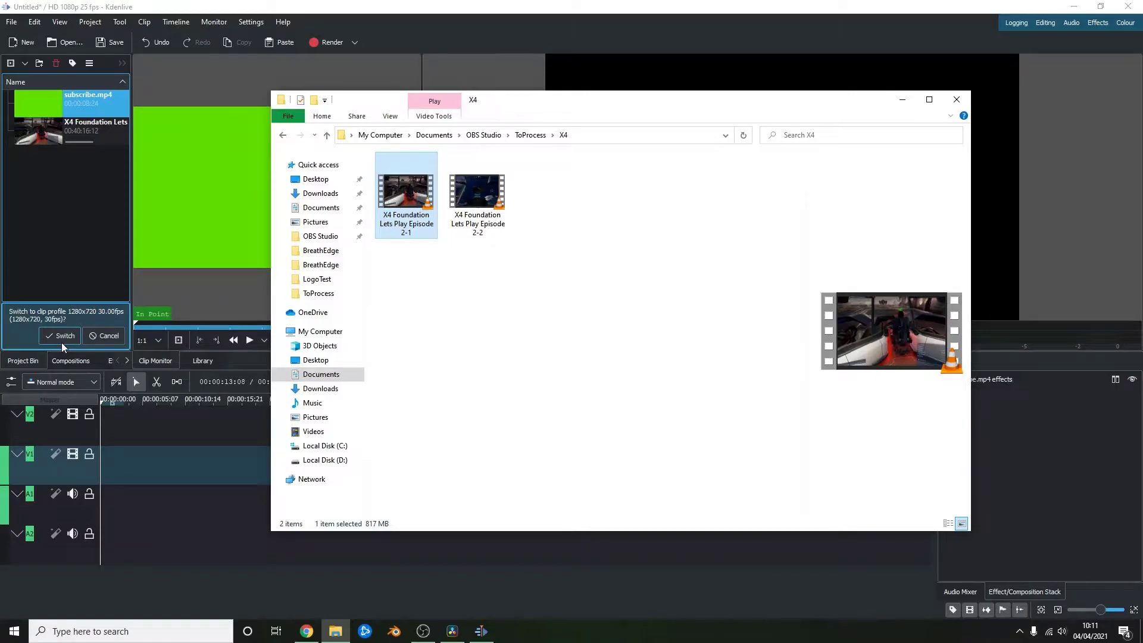
left_click(62, 341)
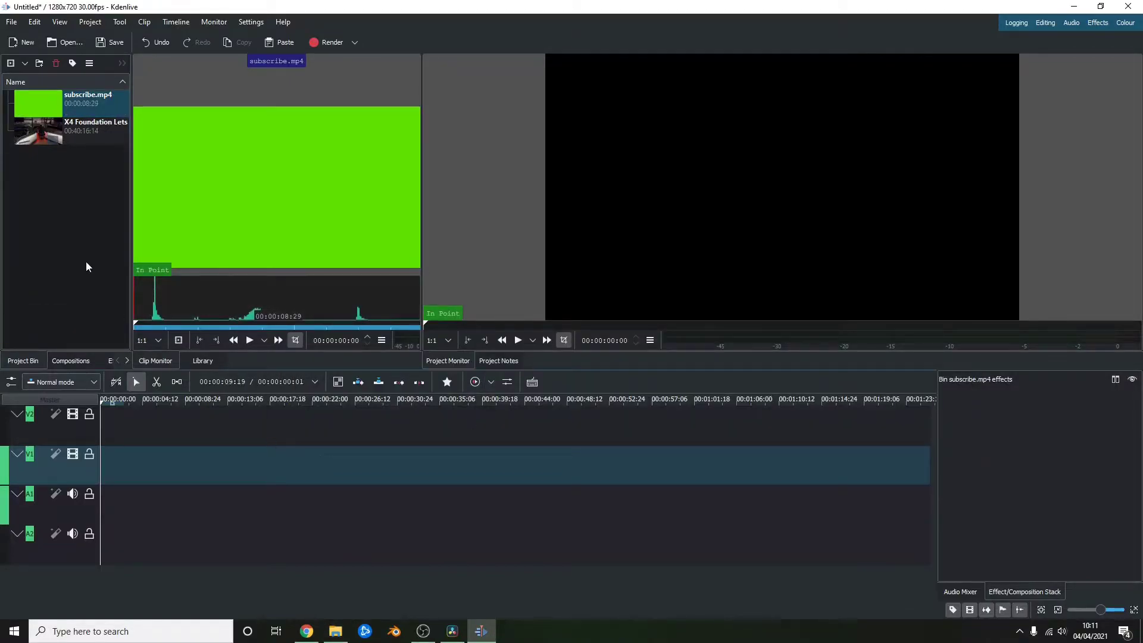
Preview subscribe.mp4 in the clip monitor and return its playhead to the start.
left_click(56, 231)
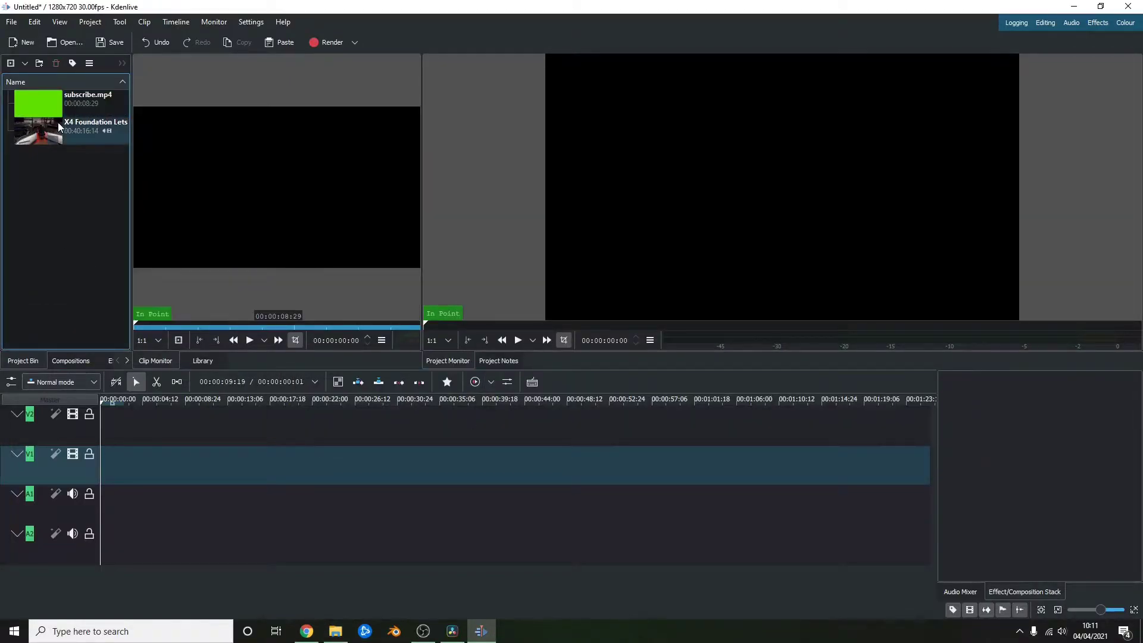
left_click(29, 99)
left_click(250, 340)
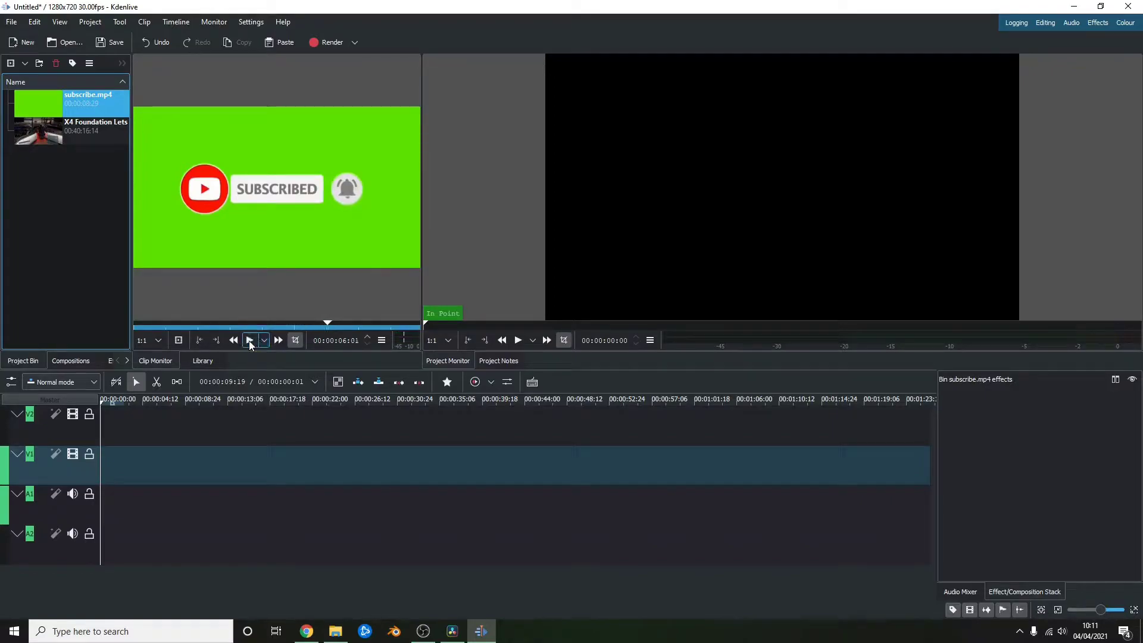
left_click_drag(327, 325, 121, 327)
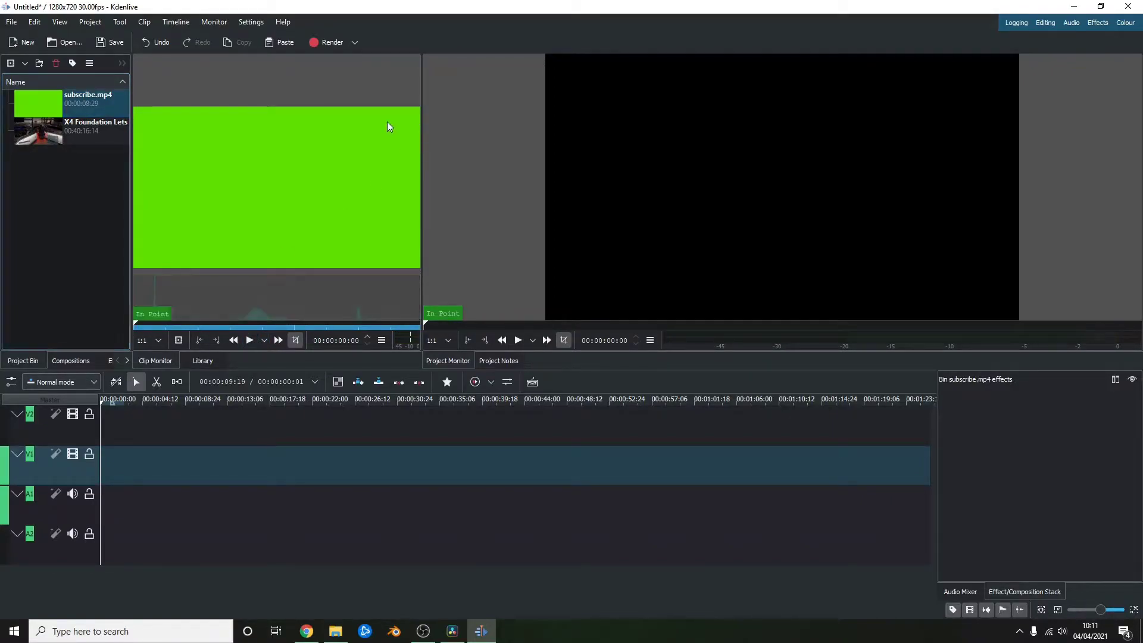
Place subscribe.mp4 at the start of video track V2 and insert one audio track under A1.
mouse_move(155, 289)
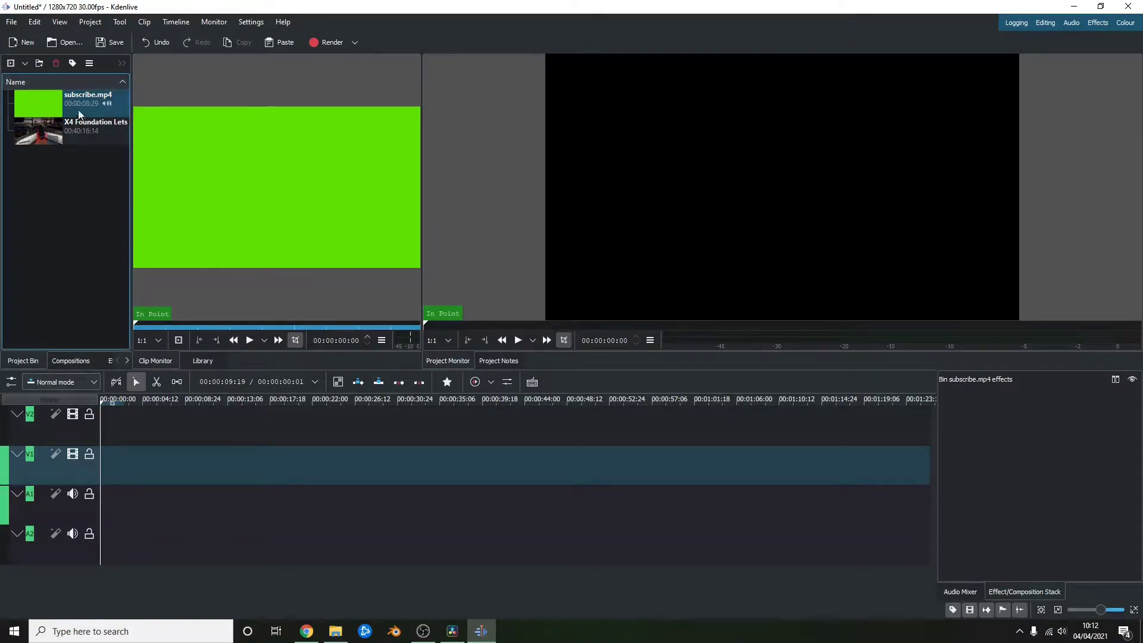
left_click_drag(38, 104, 102, 431)
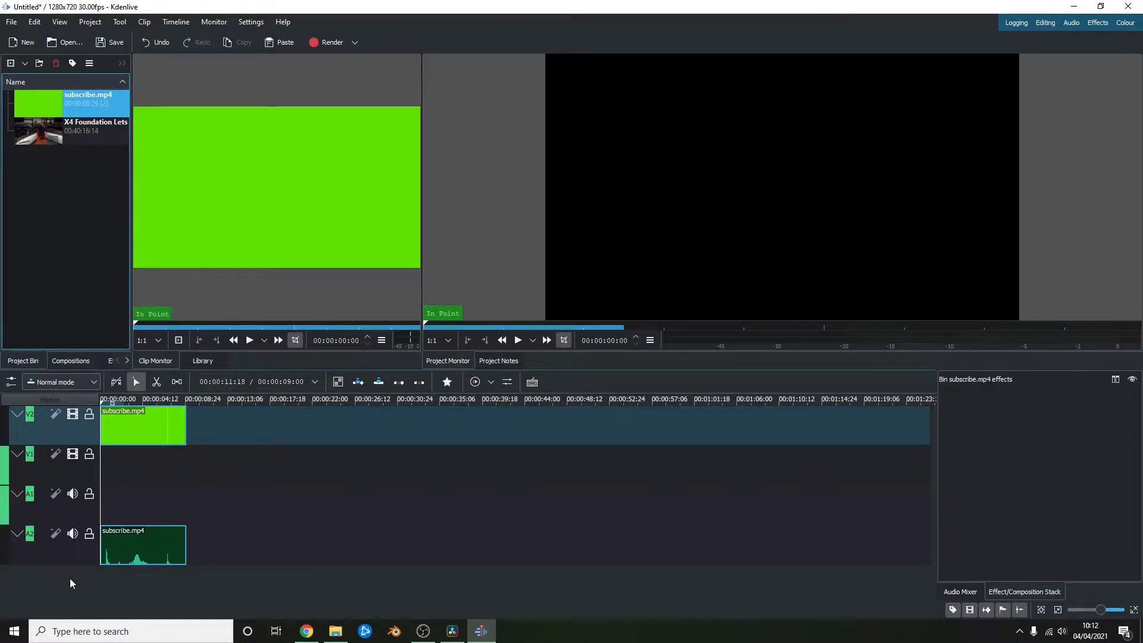
right_click(45, 508)
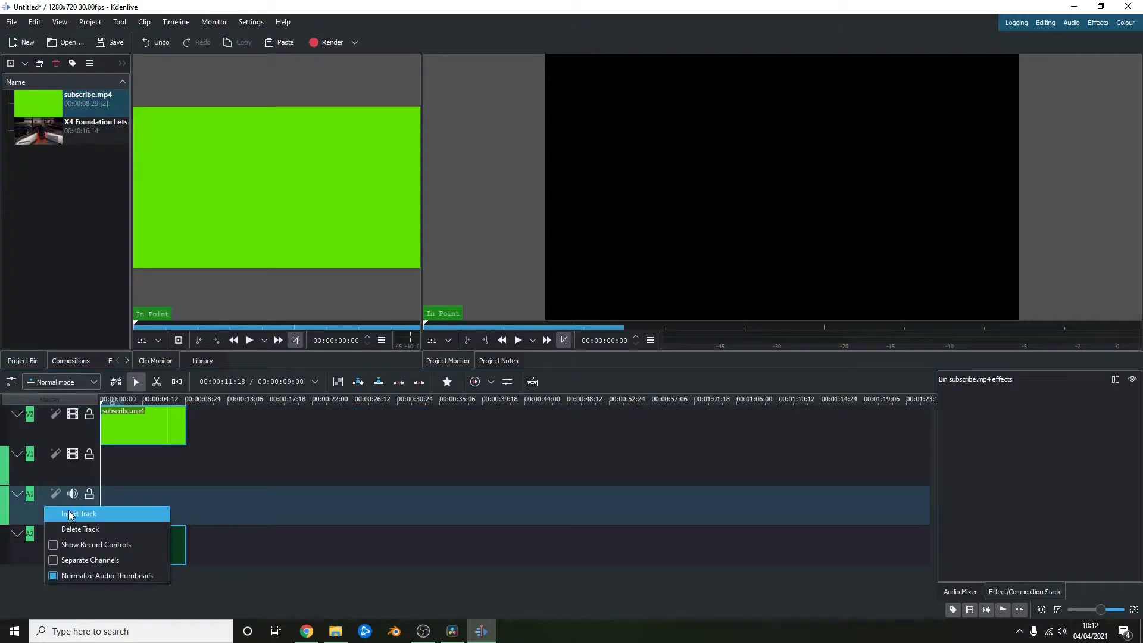
left_click(69, 514)
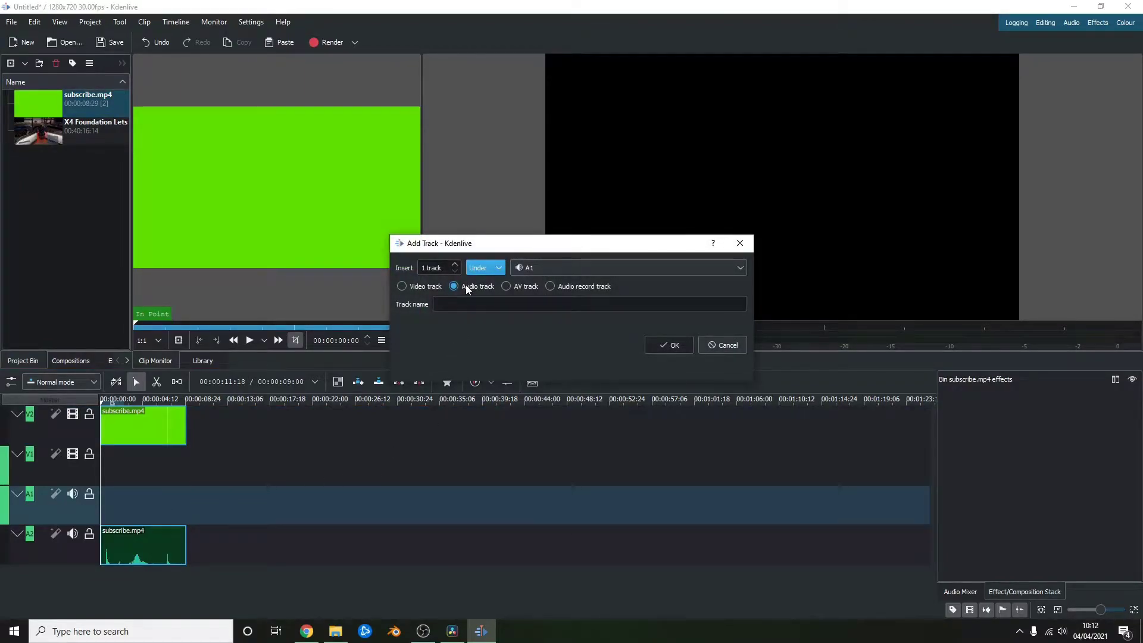
left_click(672, 348)
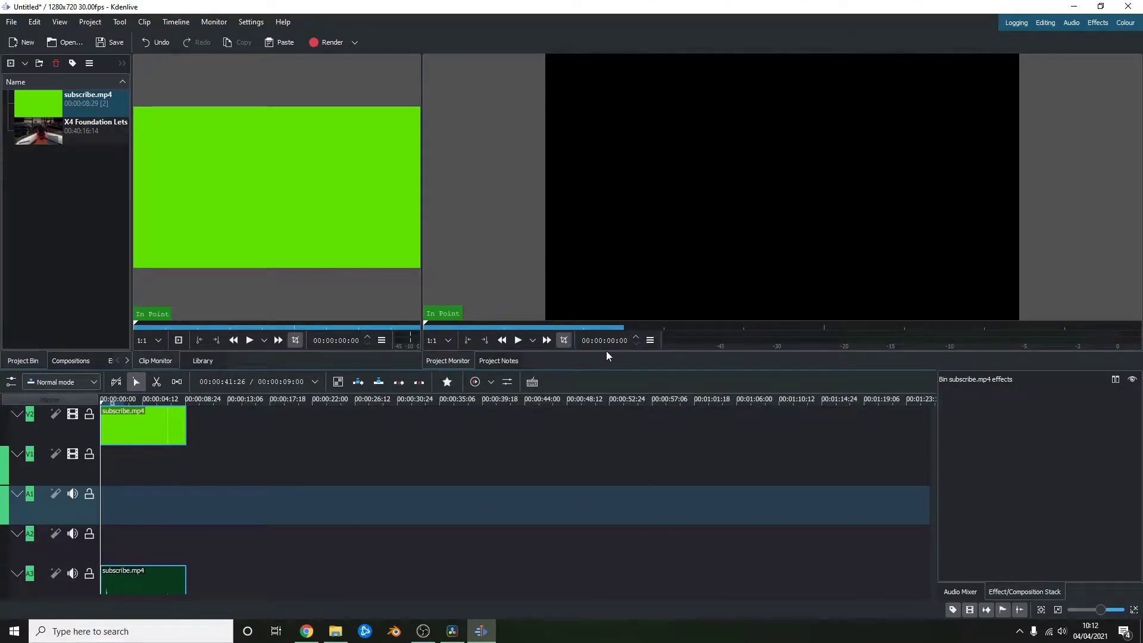
Enlarge the timeline area and place the X4 Foundation Lets Play Episode 2-1 clip at the start of video track V1.
left_click_drag(617, 356, 619, 324)
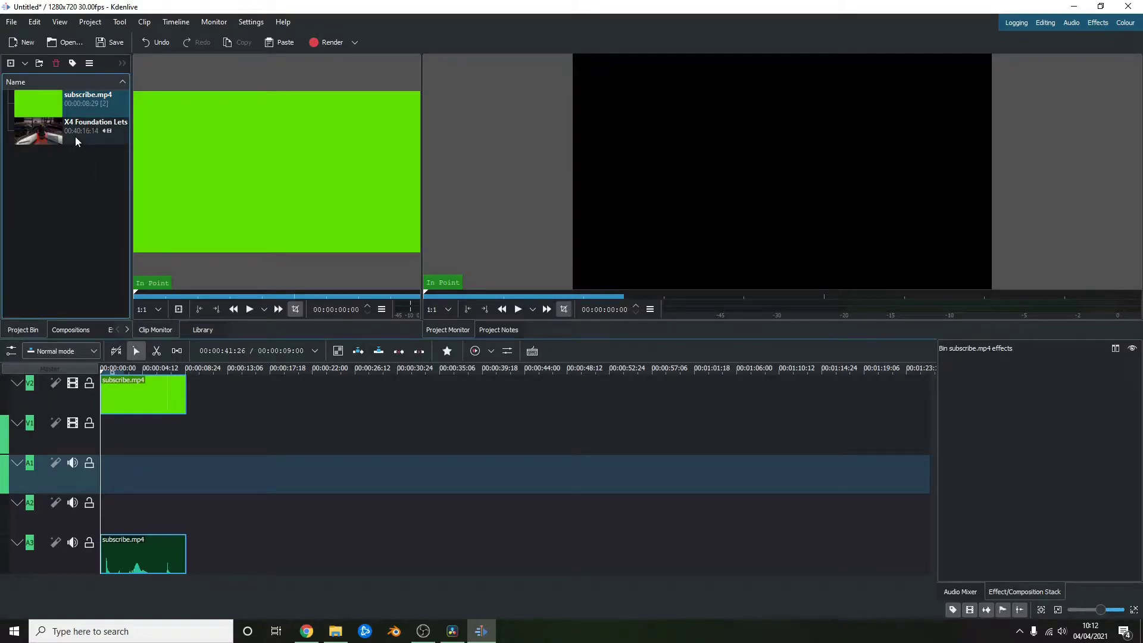
left_click_drag(66, 135, 105, 437)
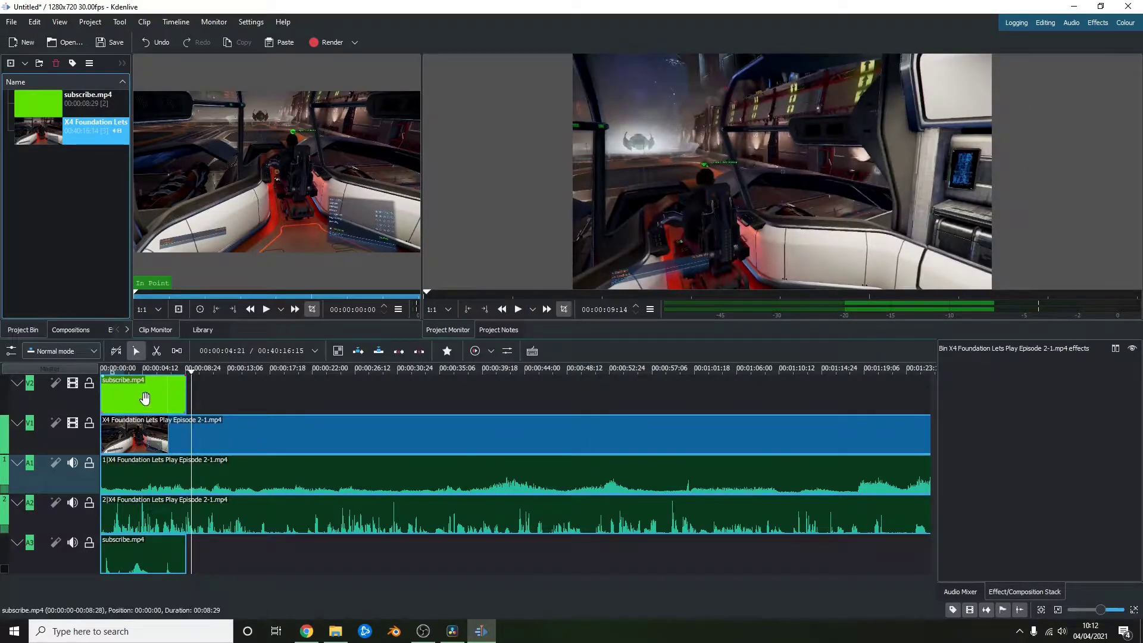
Return the playhead to the timeline start and display the Alpha, Mask and Keying effects in a widened effects list.
left_click_drag(191, 375, 93, 377)
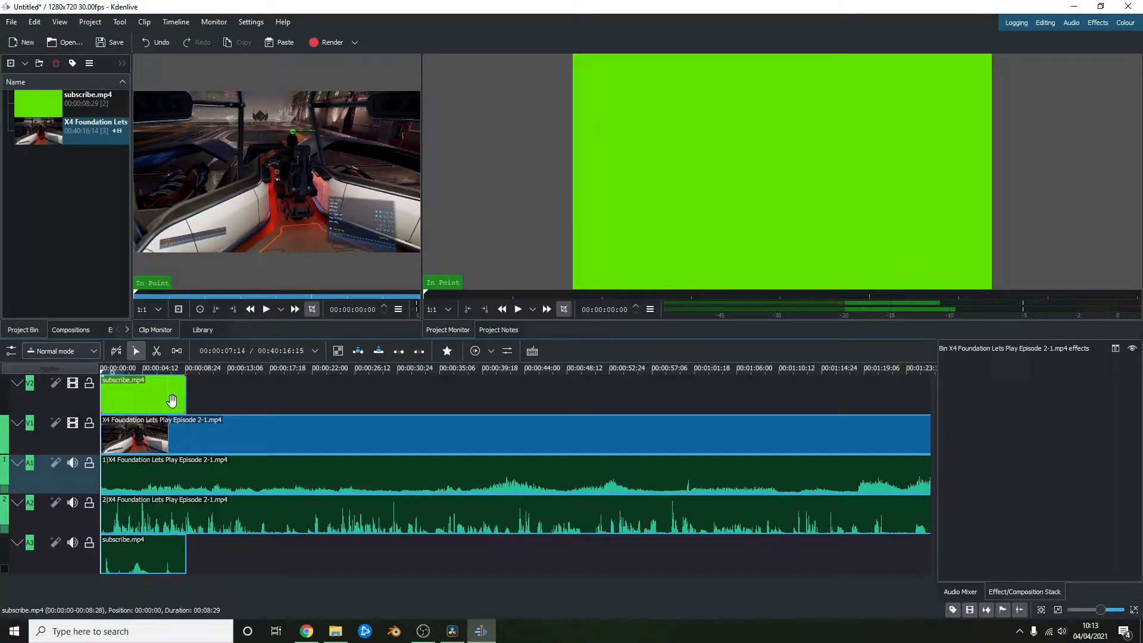
left_click_drag(132, 258, 164, 258)
left_click(74, 330)
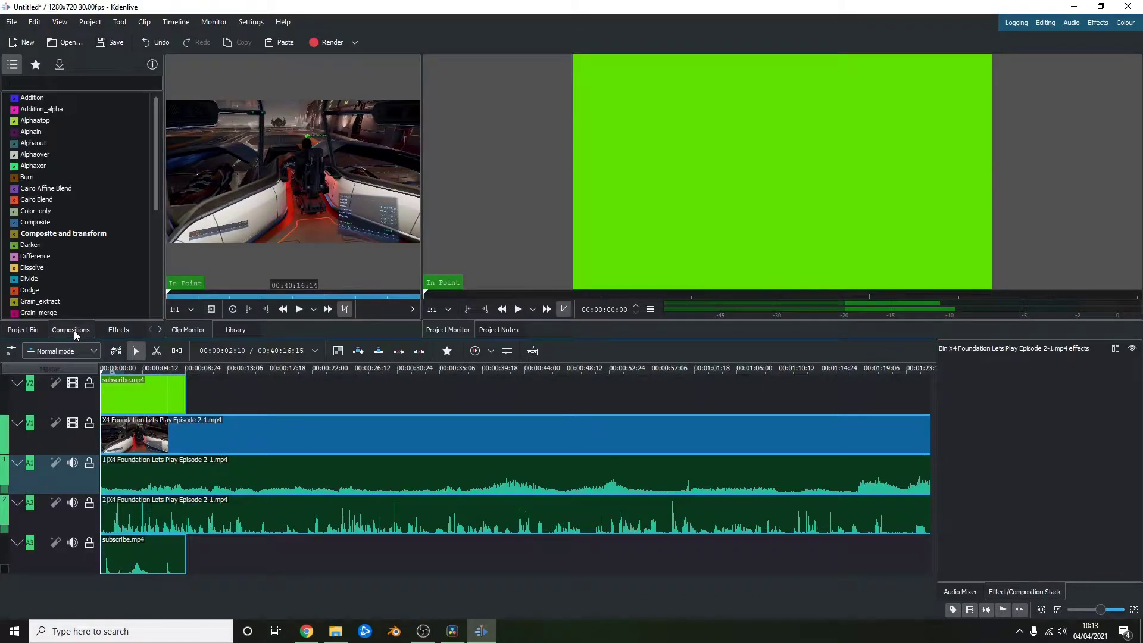
left_click(102, 329)
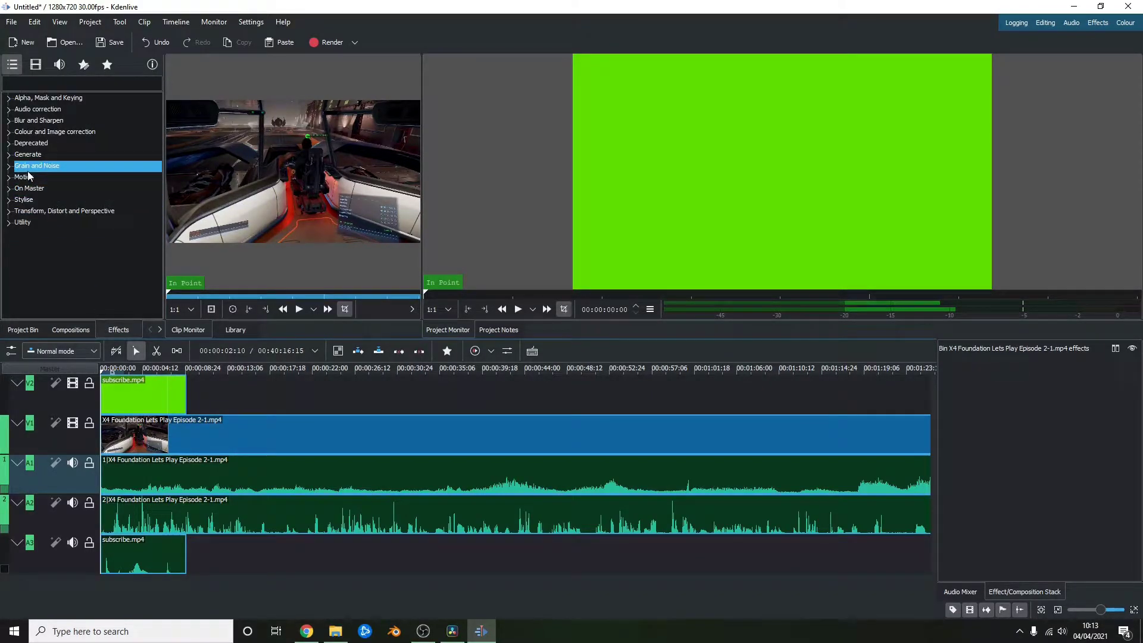
left_click(8, 133)
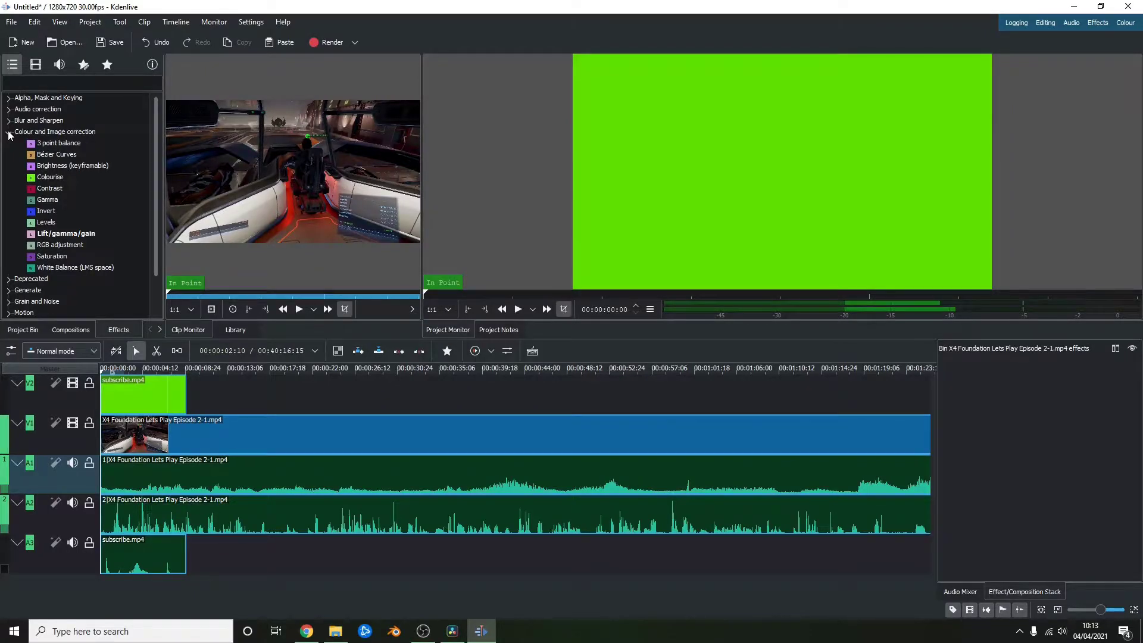
left_click(8, 132)
left_click(9, 98)
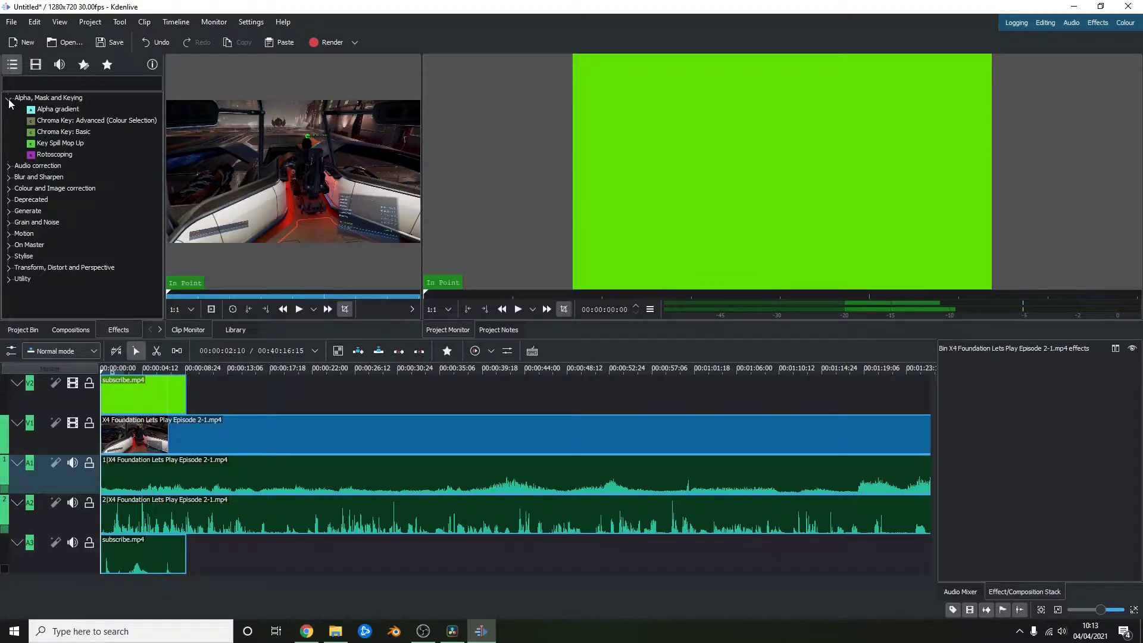
Try Chroma Key: Advanced (Colour Selection) directly on the subscribe.mp4 clip and undo that addition.
left_click_drag(100, 123, 150, 385)
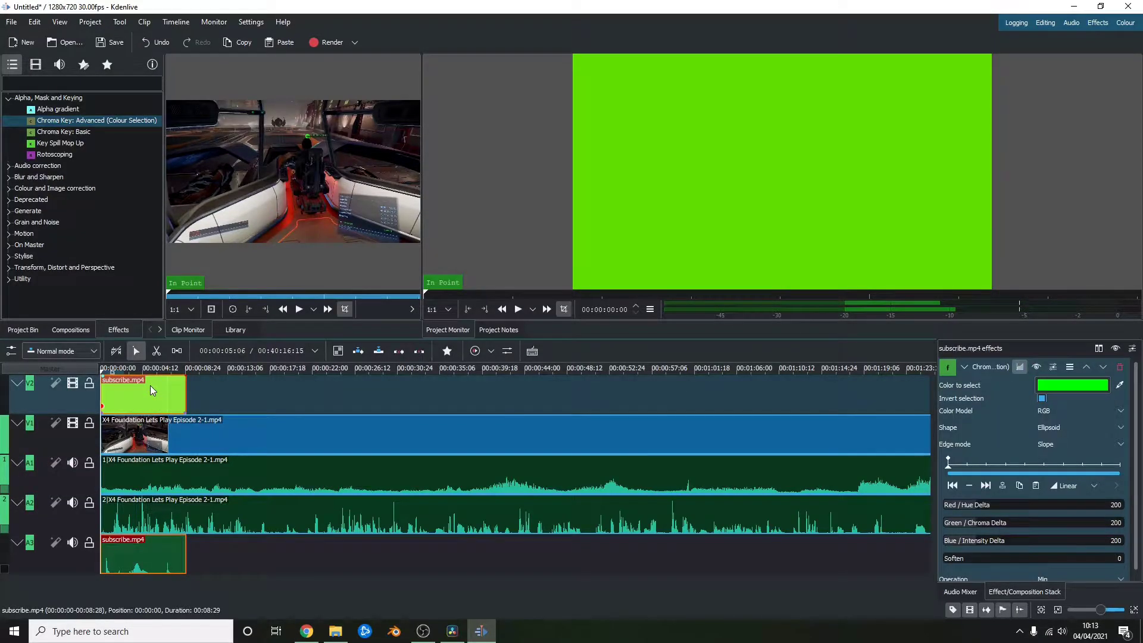
left_click(44, 392)
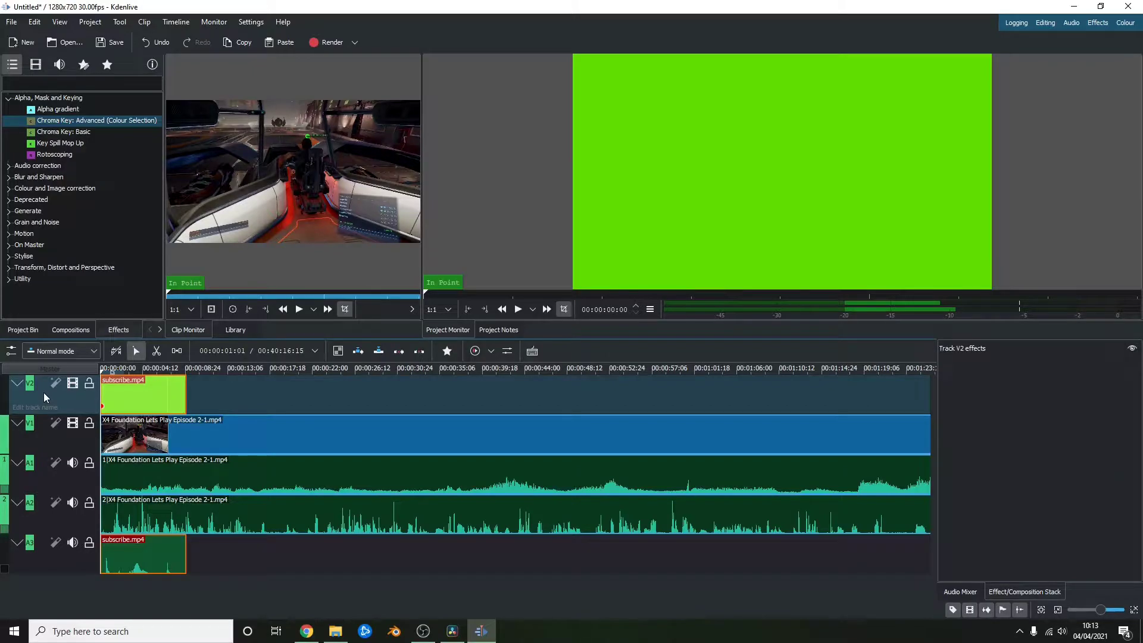
left_click(121, 399)
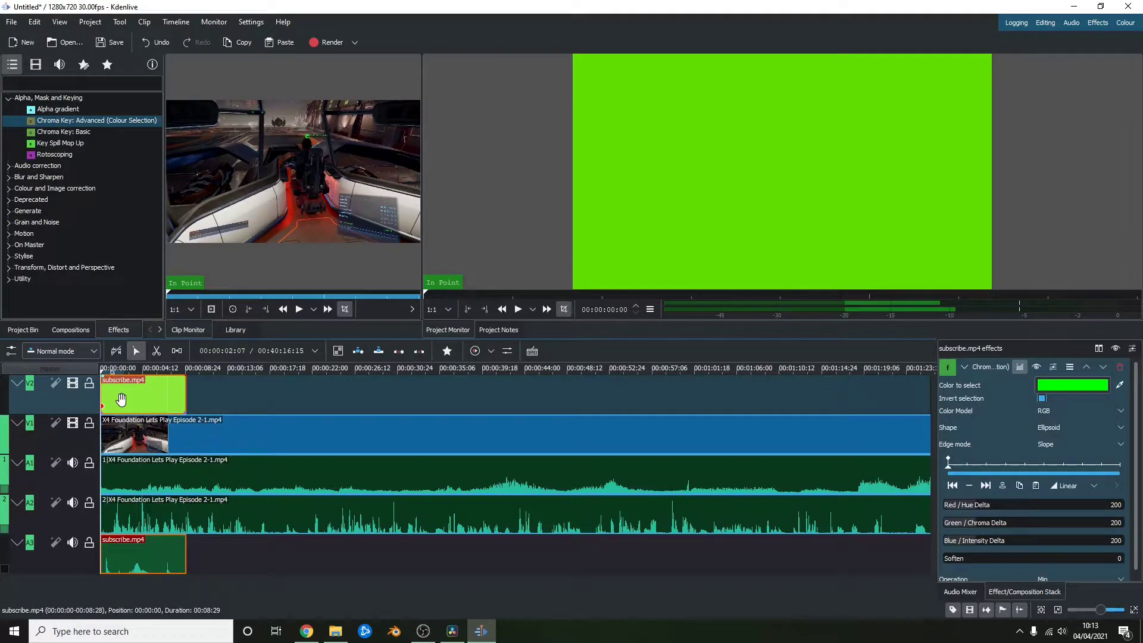
key("ctrl+z")
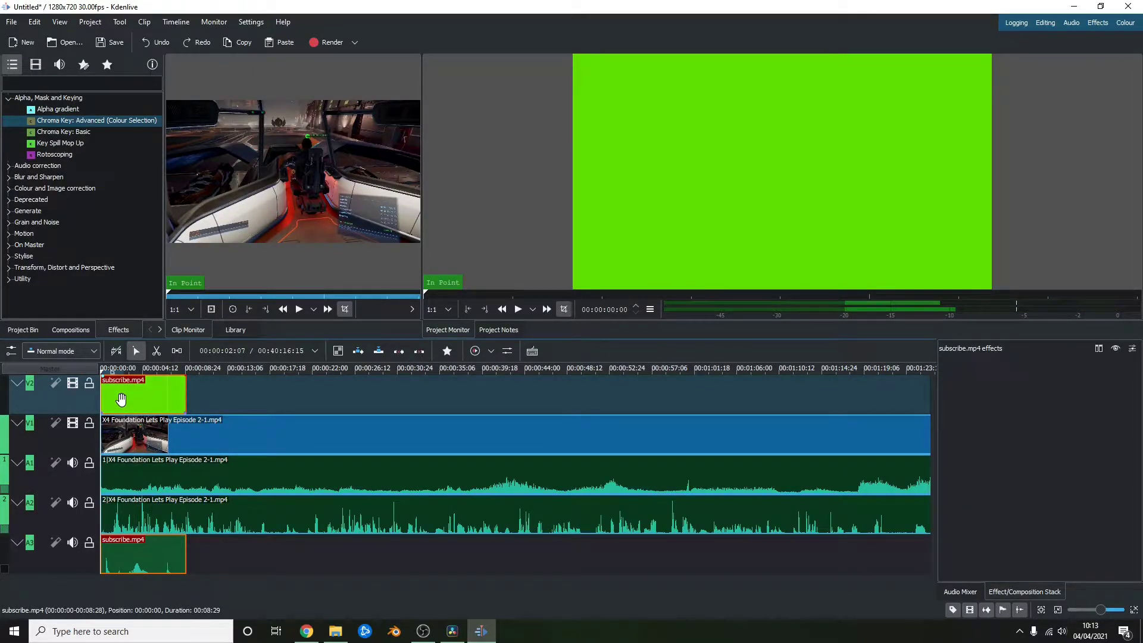
Apply Chroma Key: Advanced (Colour Selection) to the whole V2 track and sample the green background as its key colour.
left_click(58, 123)
left_click_drag(58, 124, 56, 397)
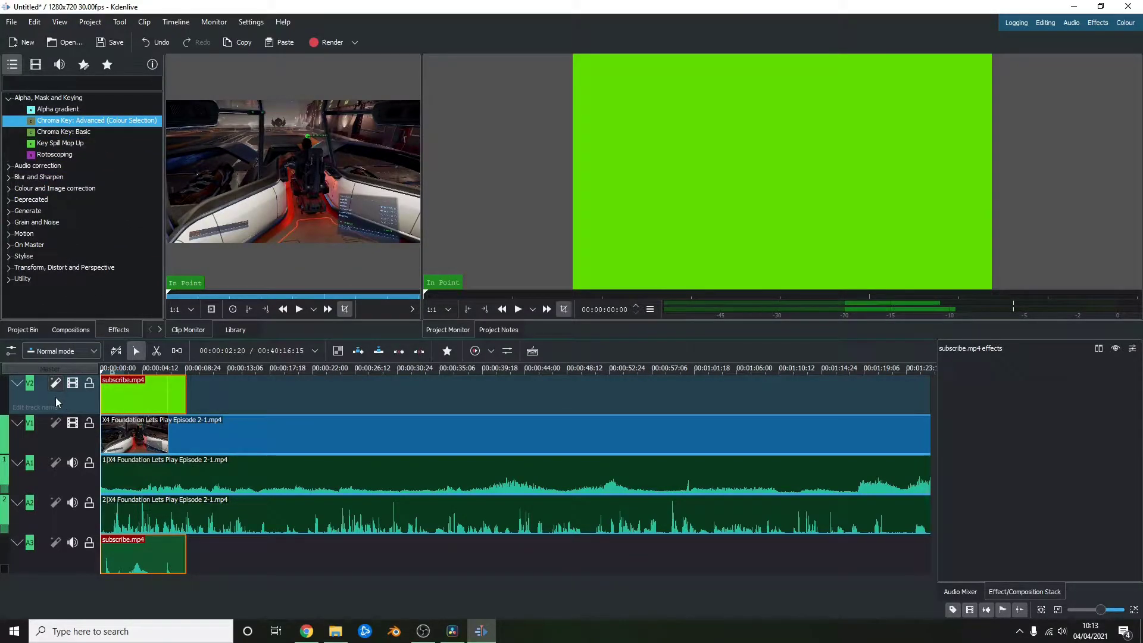
left_click(42, 385)
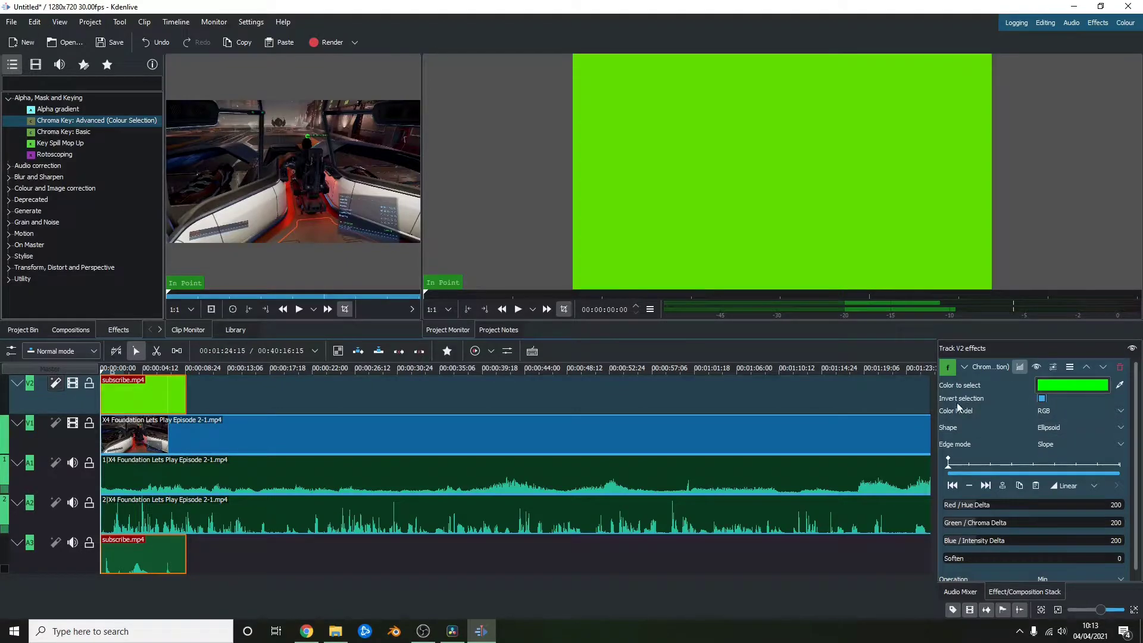
left_click_drag(935, 392, 903, 391)
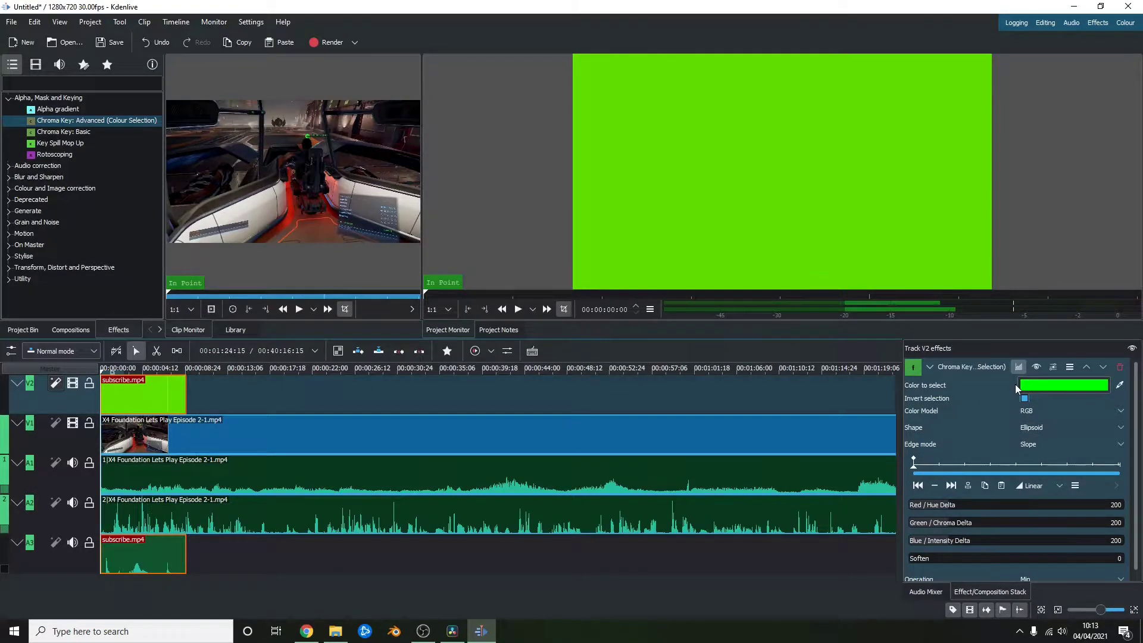
left_click(1120, 384)
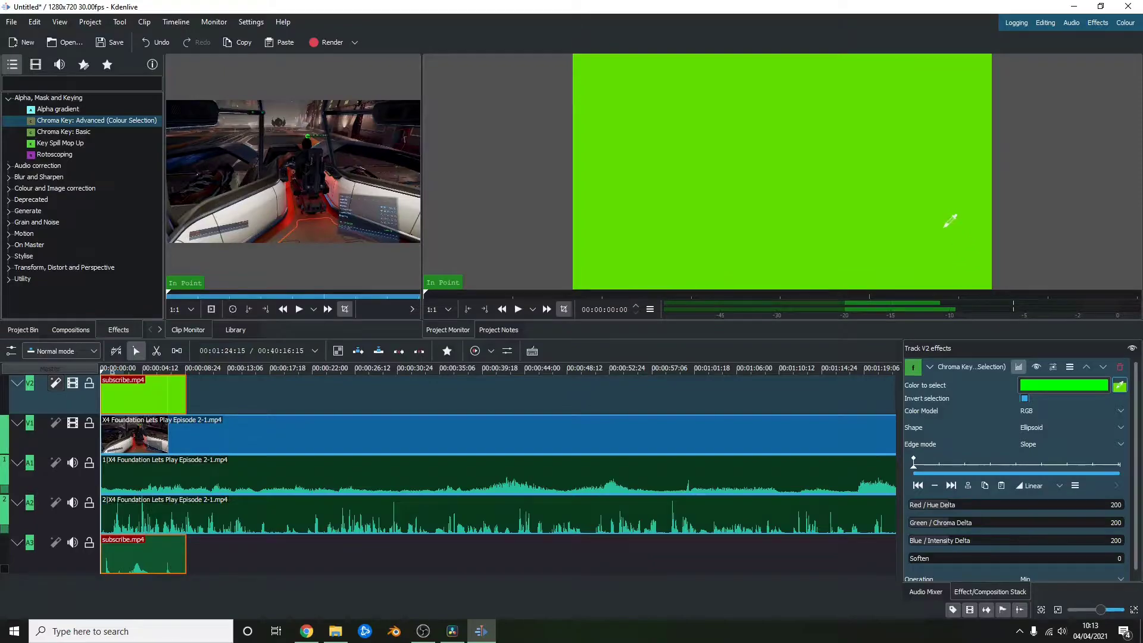
left_click(970, 219)
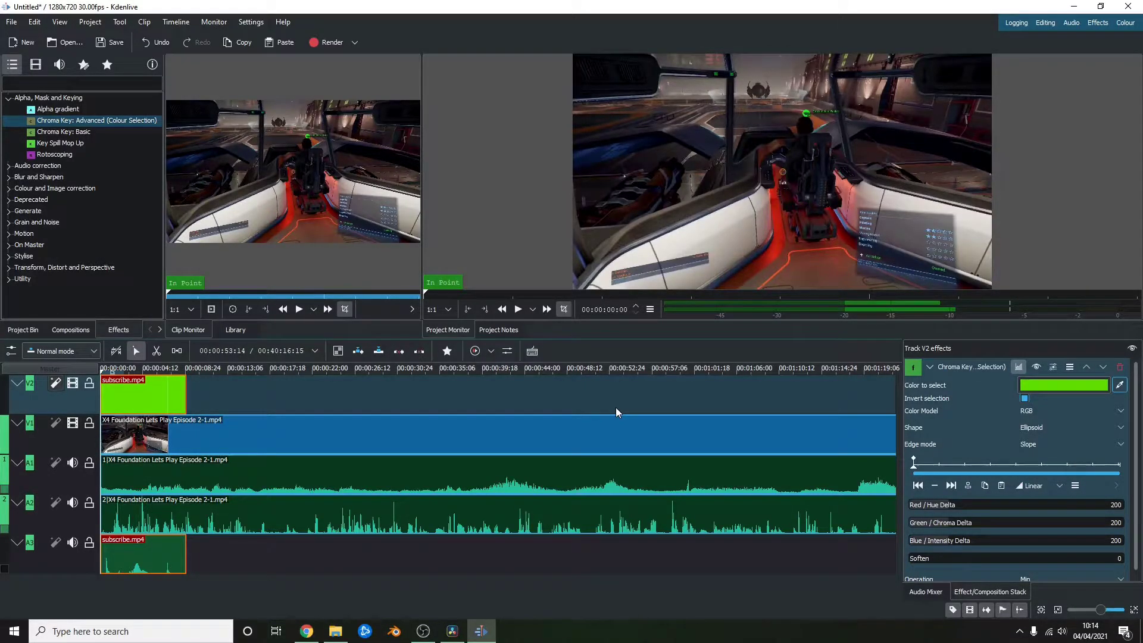
Preview the keyed subscribe animation over the gameplay and return the playhead to the timeline start.
left_click(518, 309)
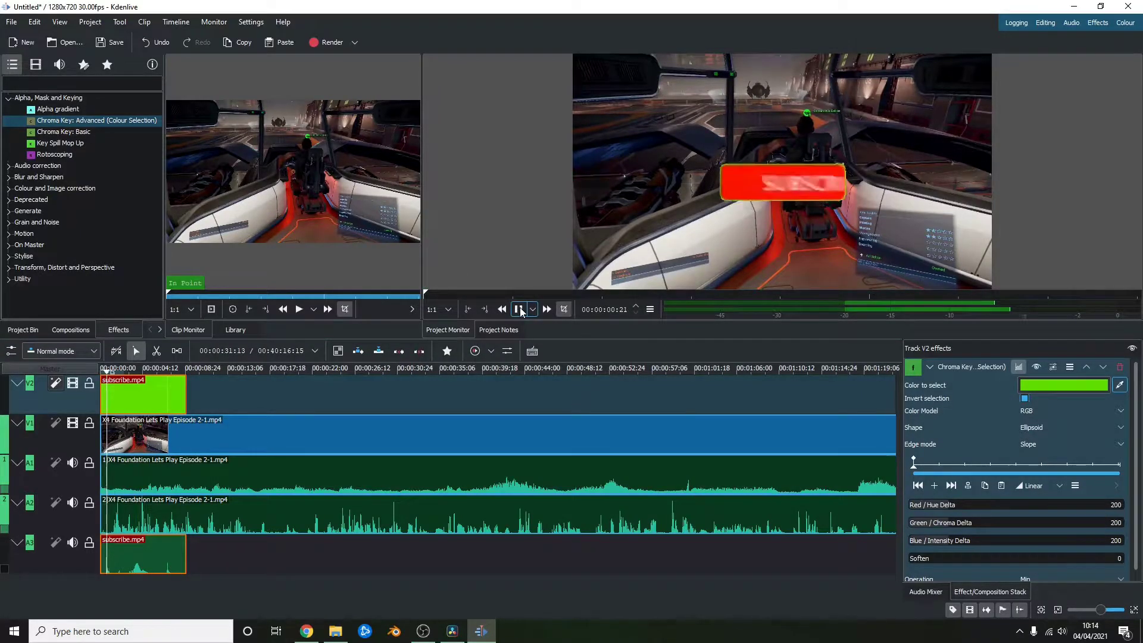
left_click(519, 309)
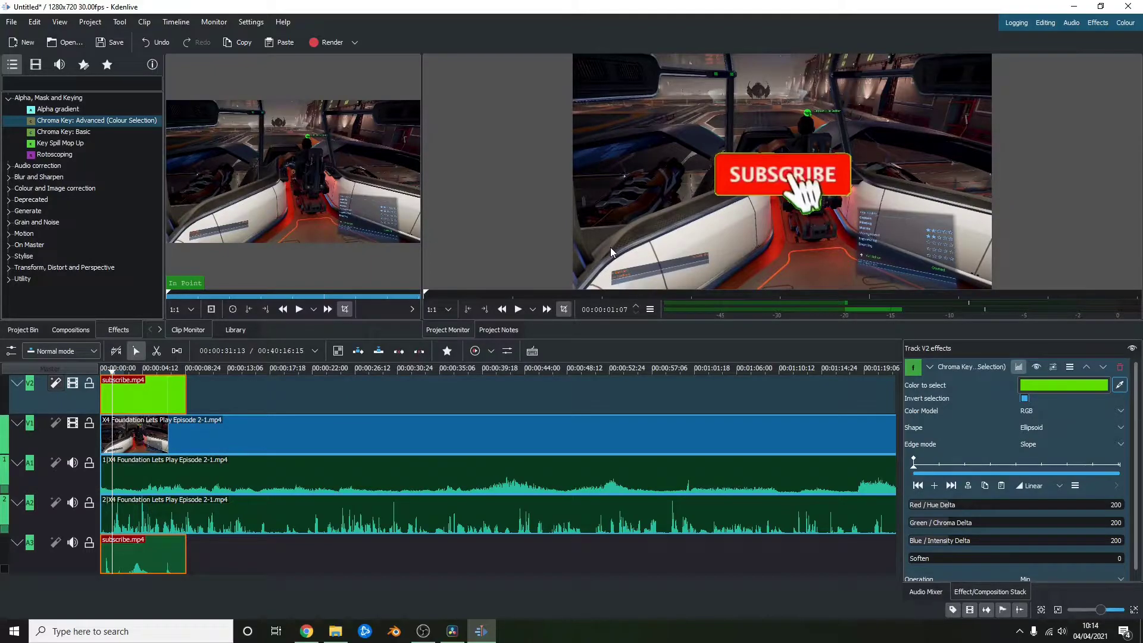
left_click(518, 309)
left_click(518, 309)
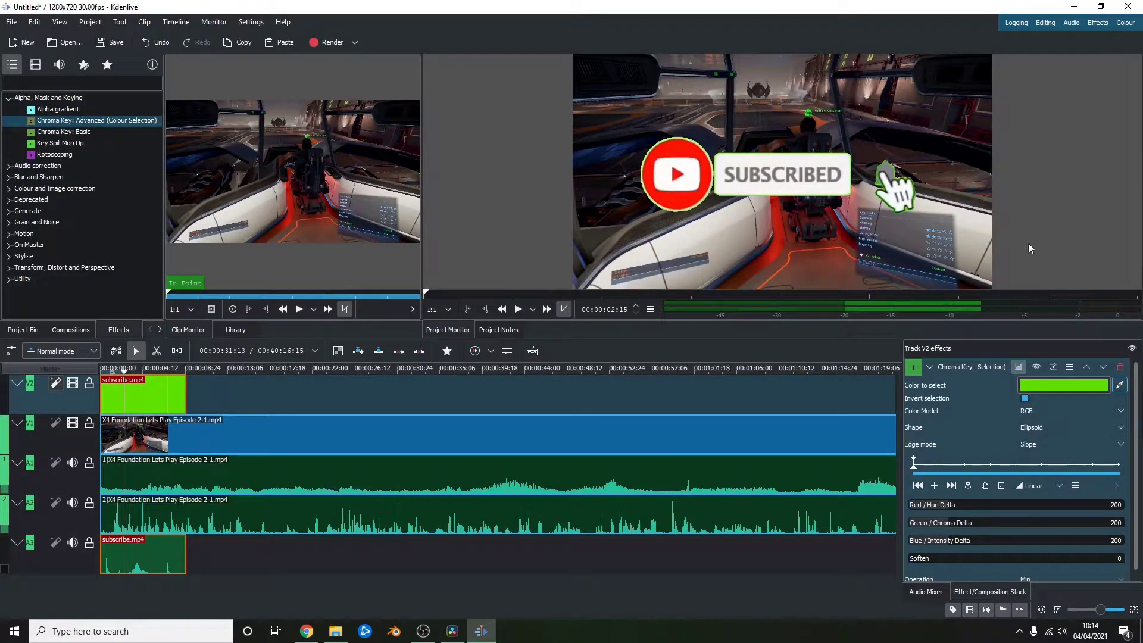
key("Home")
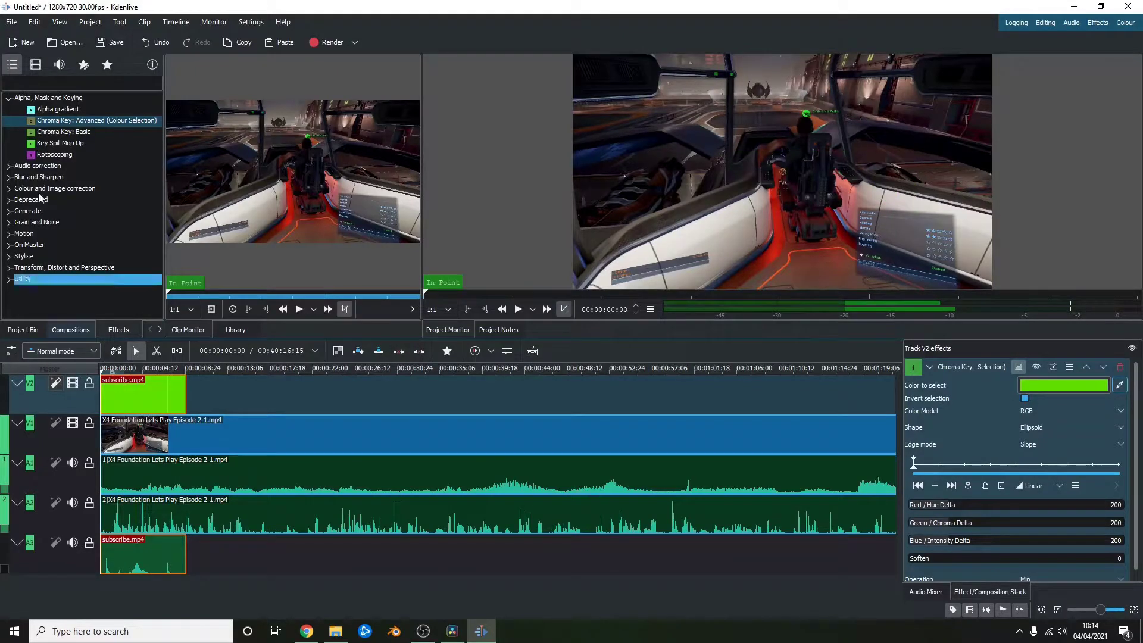
Add a Composite and transform composition to subscribe.mp4, scaling the overlay to about 23% in the video frame's lower-left corner.
left_click(70, 329)
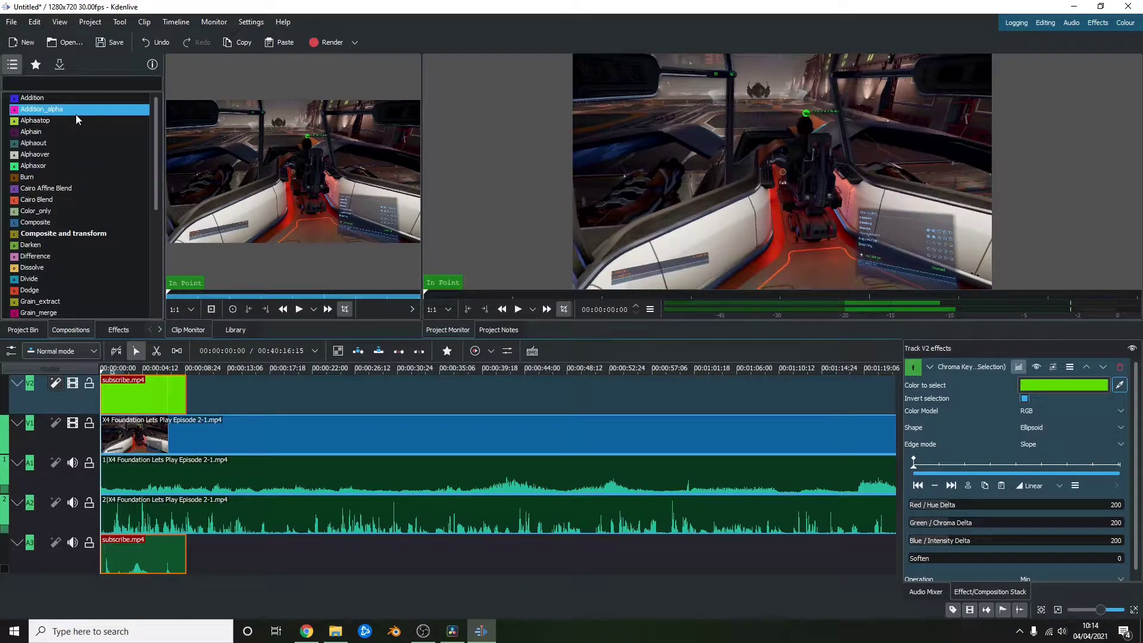
left_click_drag(67, 233, 118, 403)
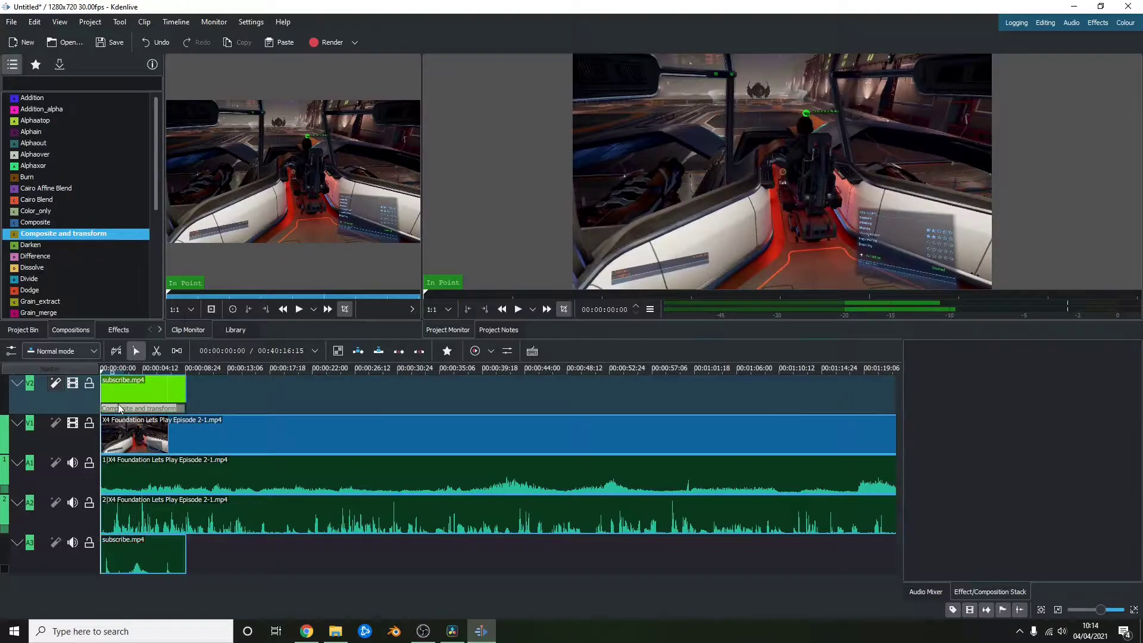
left_click(177, 408)
left_click(176, 408)
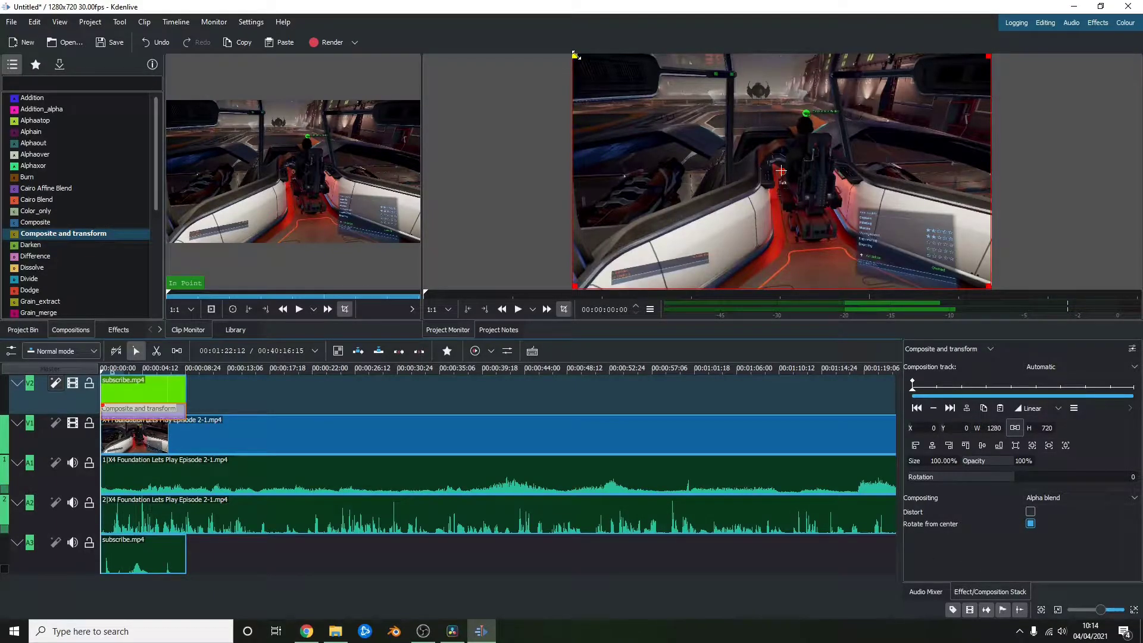
left_click_drag(574, 54, 887, 238)
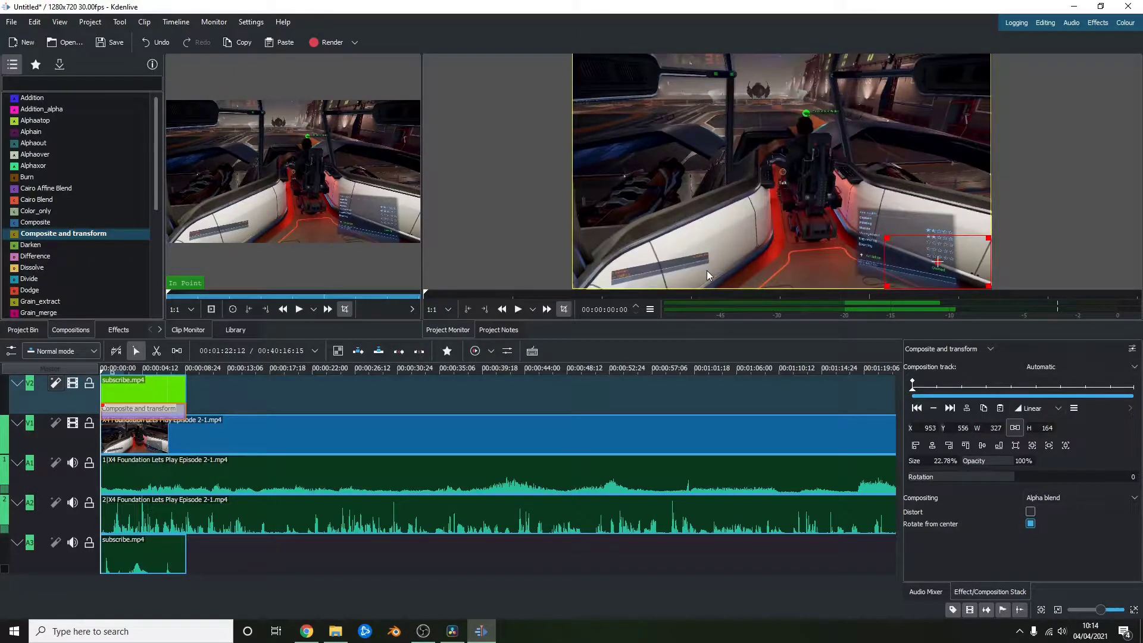
left_click_drag(934, 259, 624, 262)
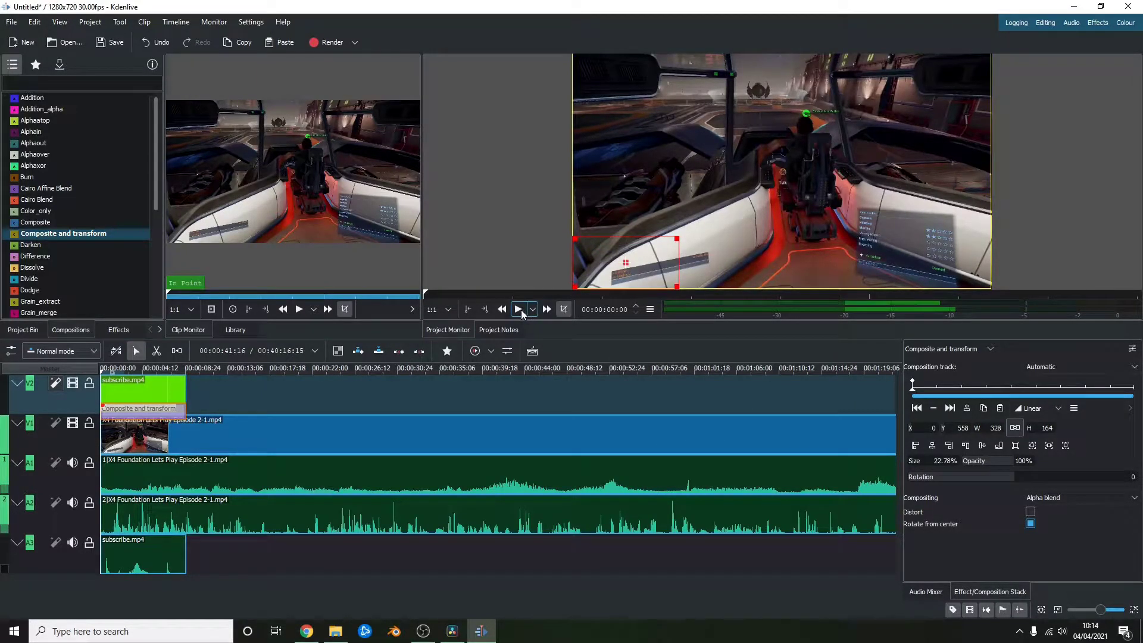
Play back the reduced corner overlay twice, restarting from the timeline start for the second preview.
left_click(517, 309)
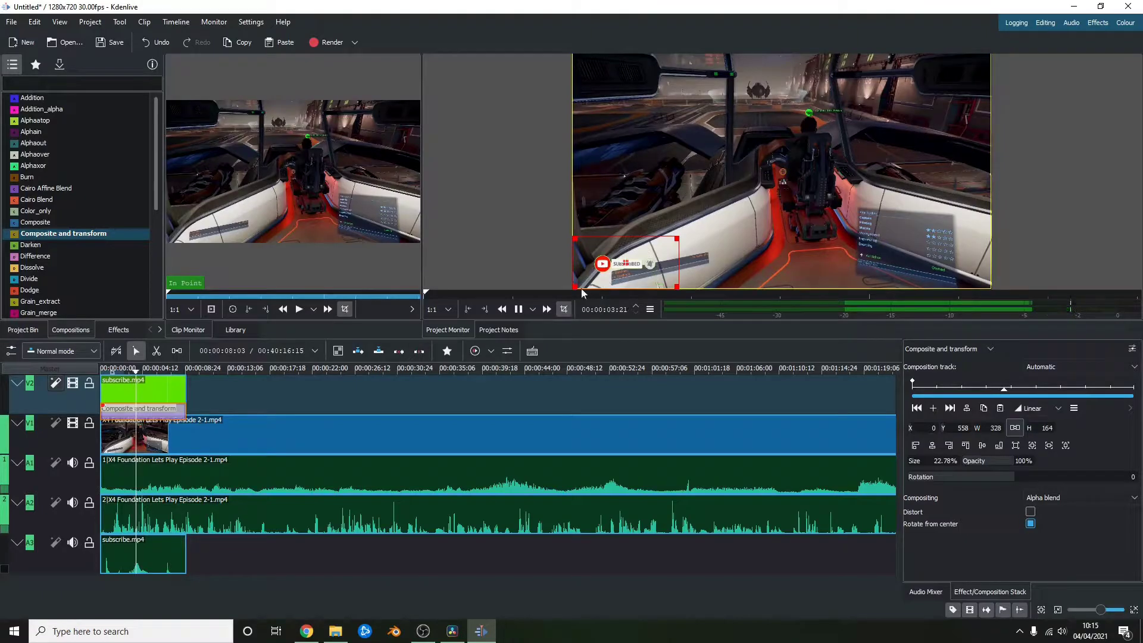
left_click(518, 309)
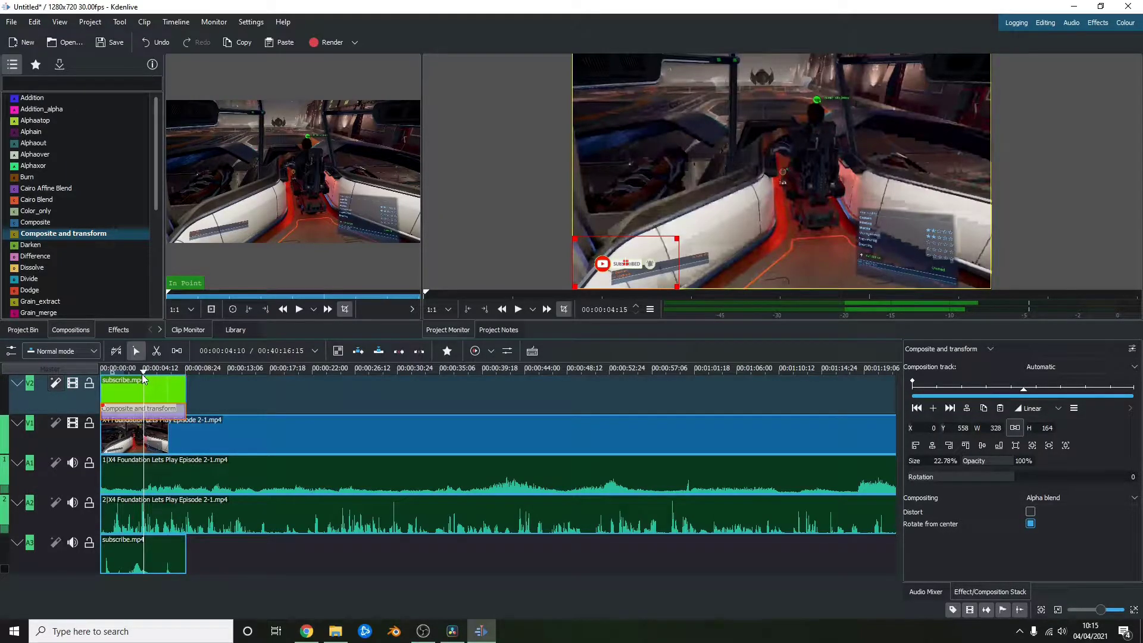
left_click_drag(142, 373, 15, 367)
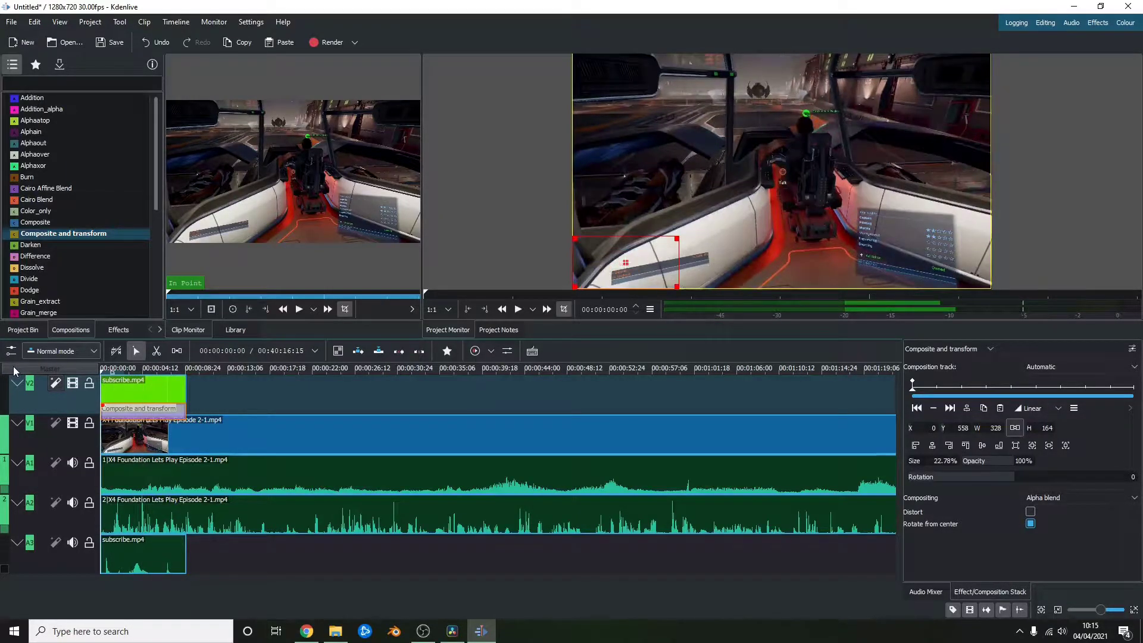
left_click(517, 310)
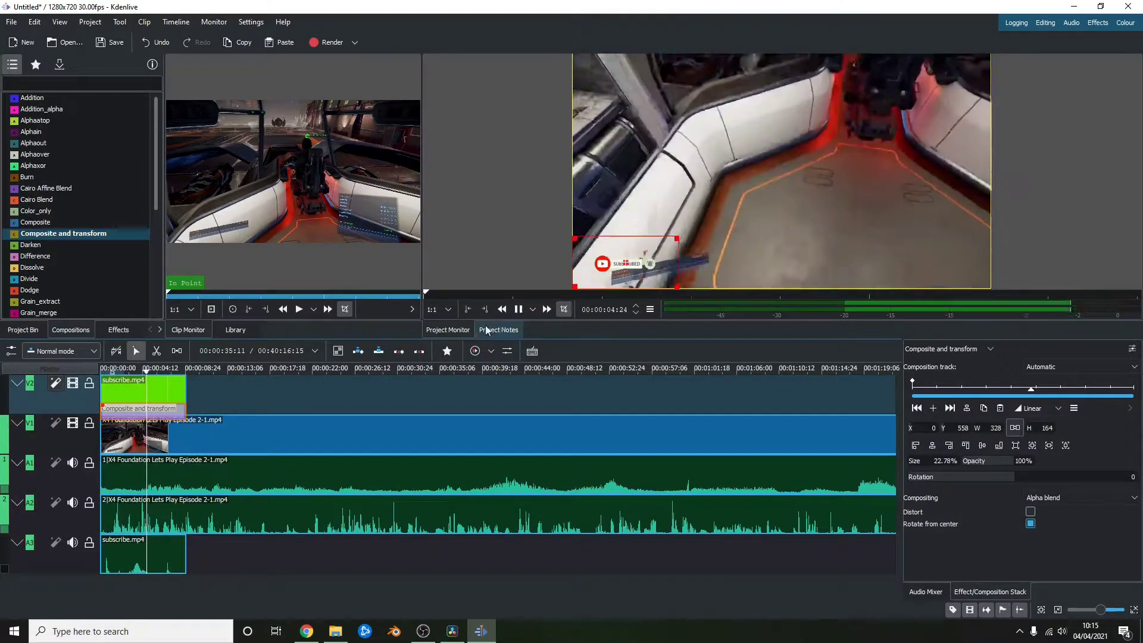
left_click(517, 311)
Shift subscribe.mp4 and its Composite and transform composition so they start a little over one second into the timeline.
left_click(162, 391)
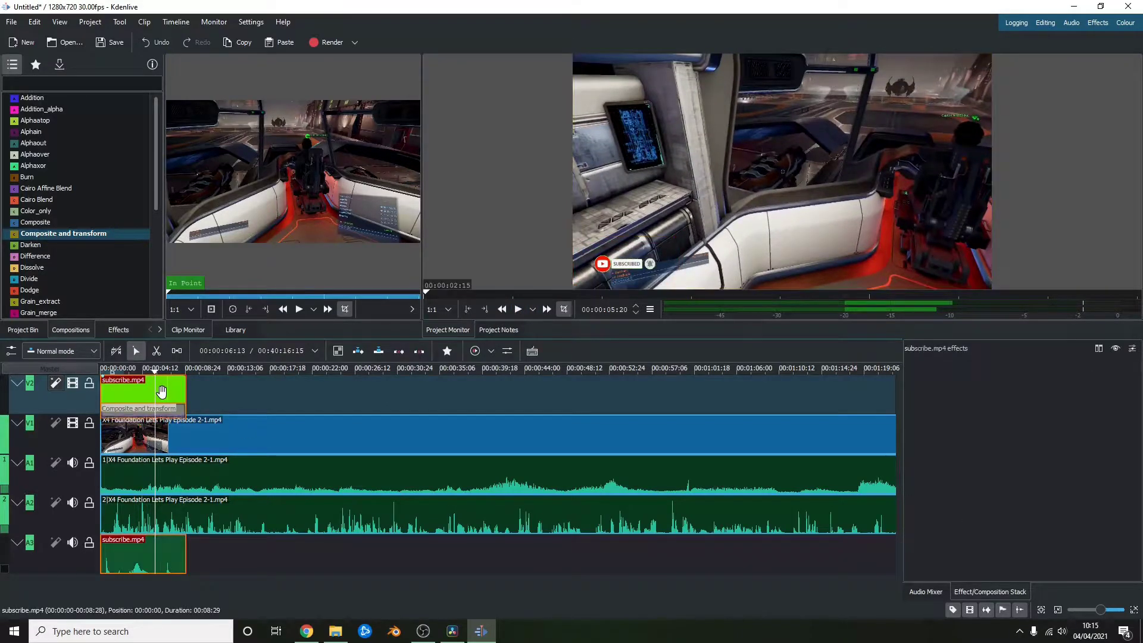
left_click_drag(164, 391, 181, 410)
left_click(166, 410)
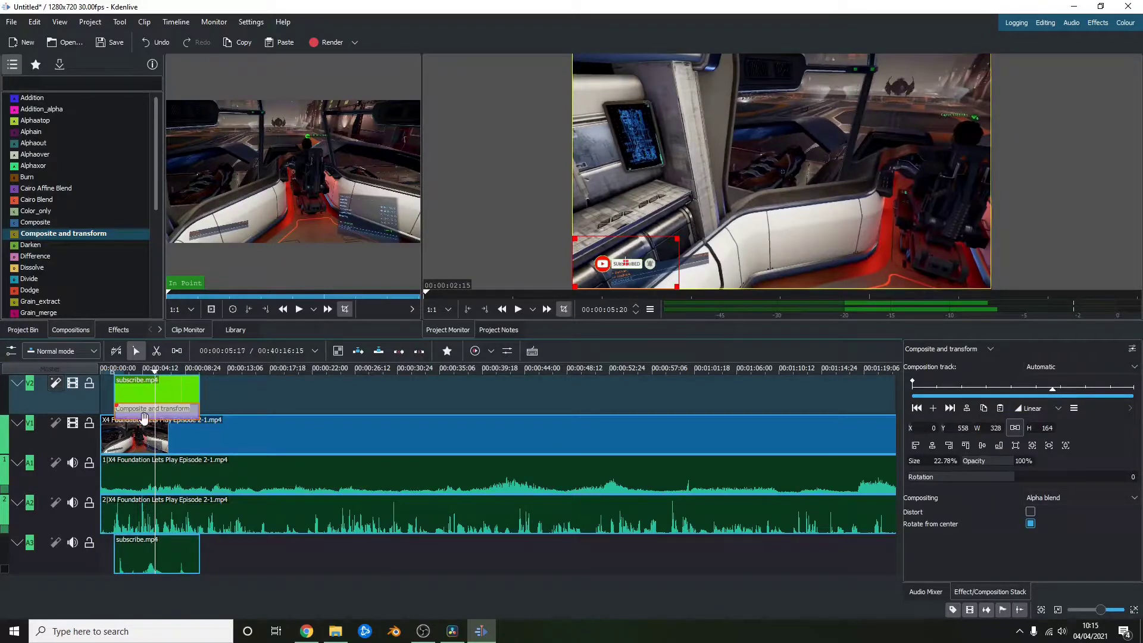
Preview the repositioned subscribe overlay from the timeline start.
left_click_drag(108, 370, 99, 369)
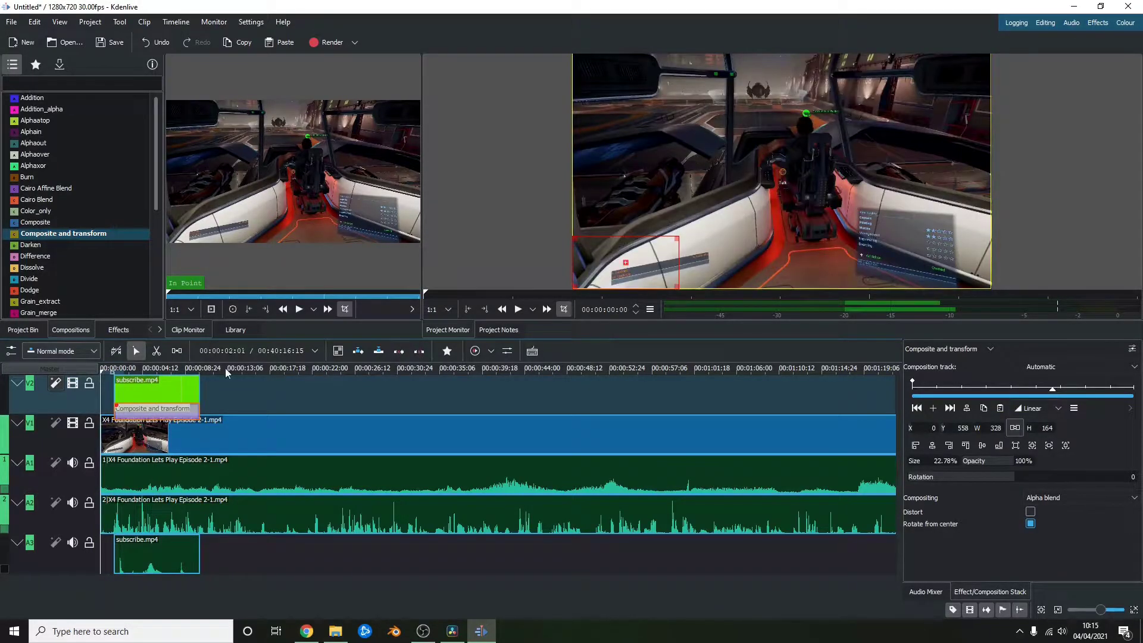
left_click(519, 309)
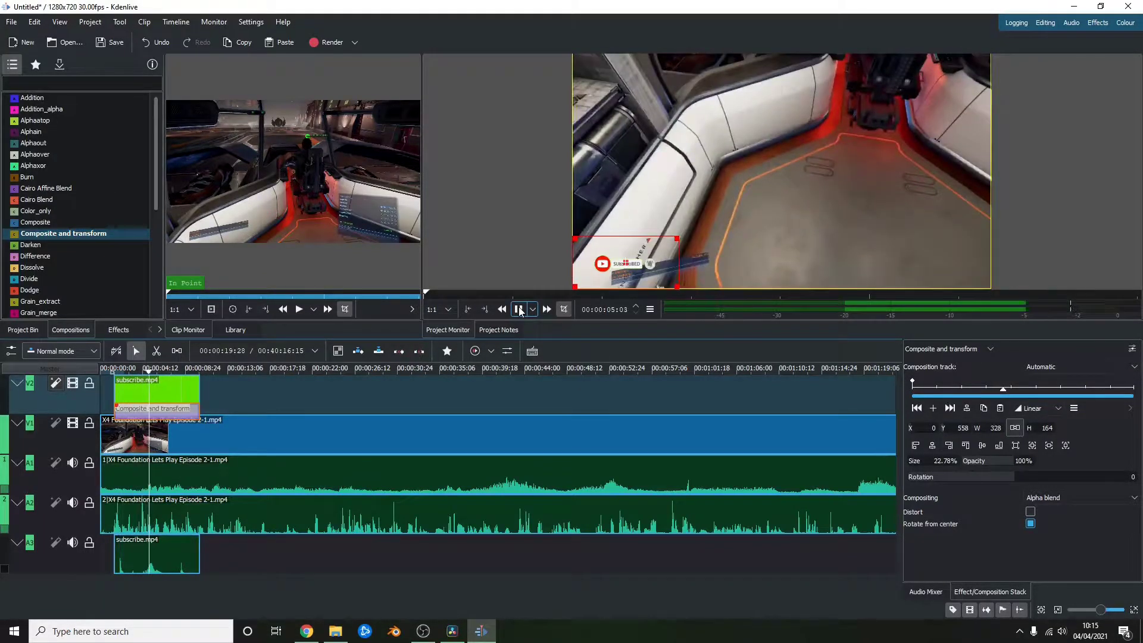
left_click(518, 309)
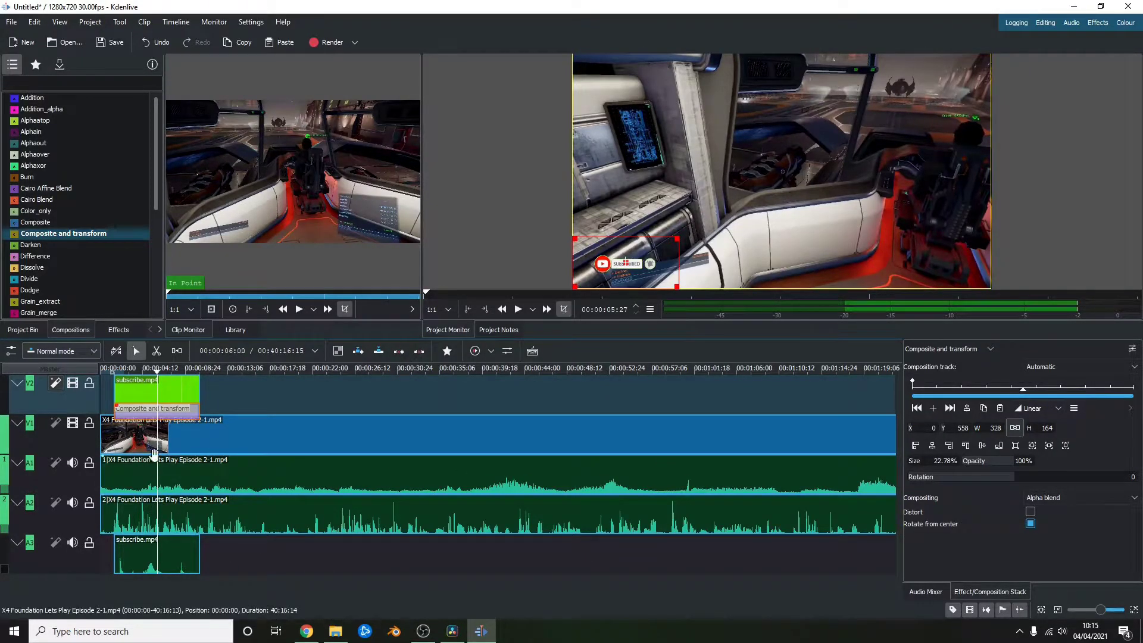
Split the X4 Foundation gameplay clip, including its linked audio, about one second into the timeline.
left_click(105, 374)
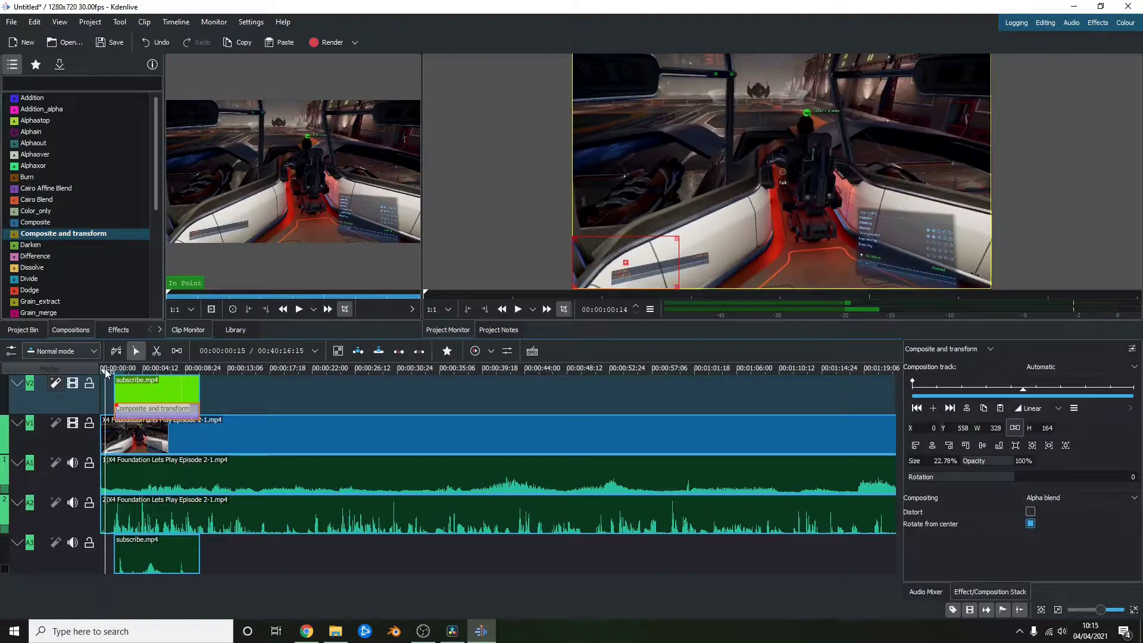
left_click_drag(105, 373, 110, 372)
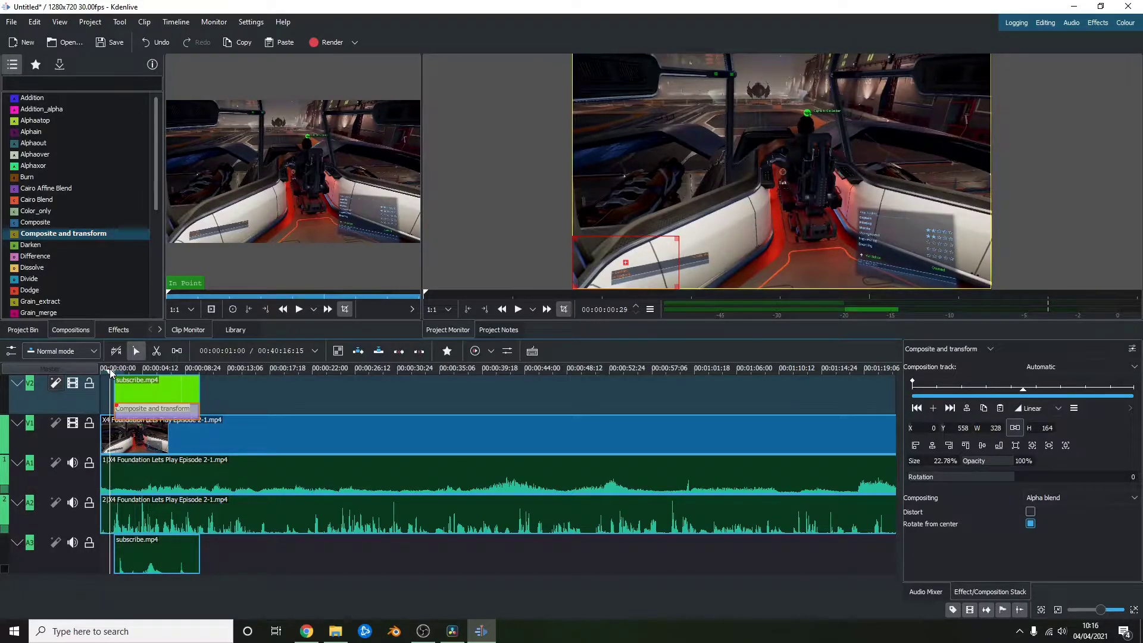
right_click(107, 517)
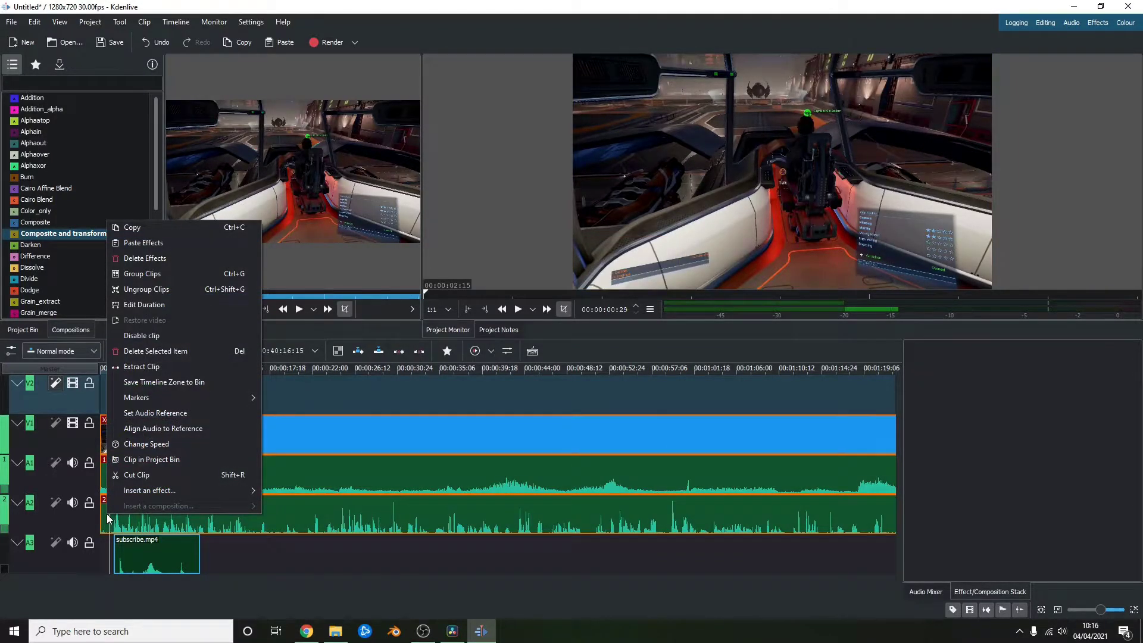
left_click(323, 381)
left_click(109, 369)
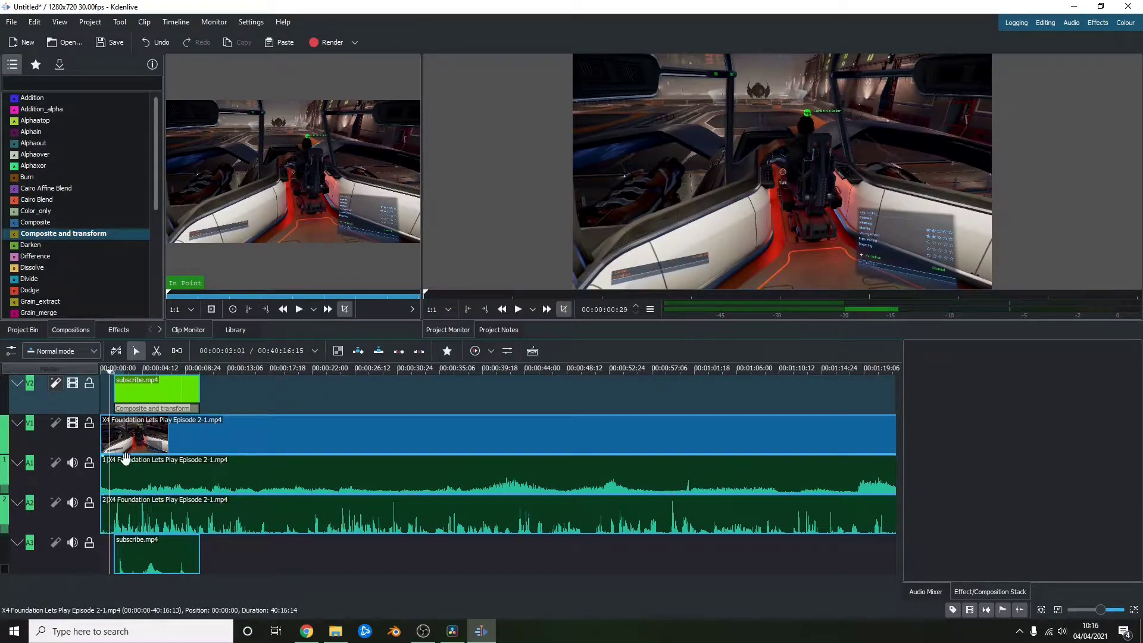
left_click(109, 371)
left_click(109, 370)
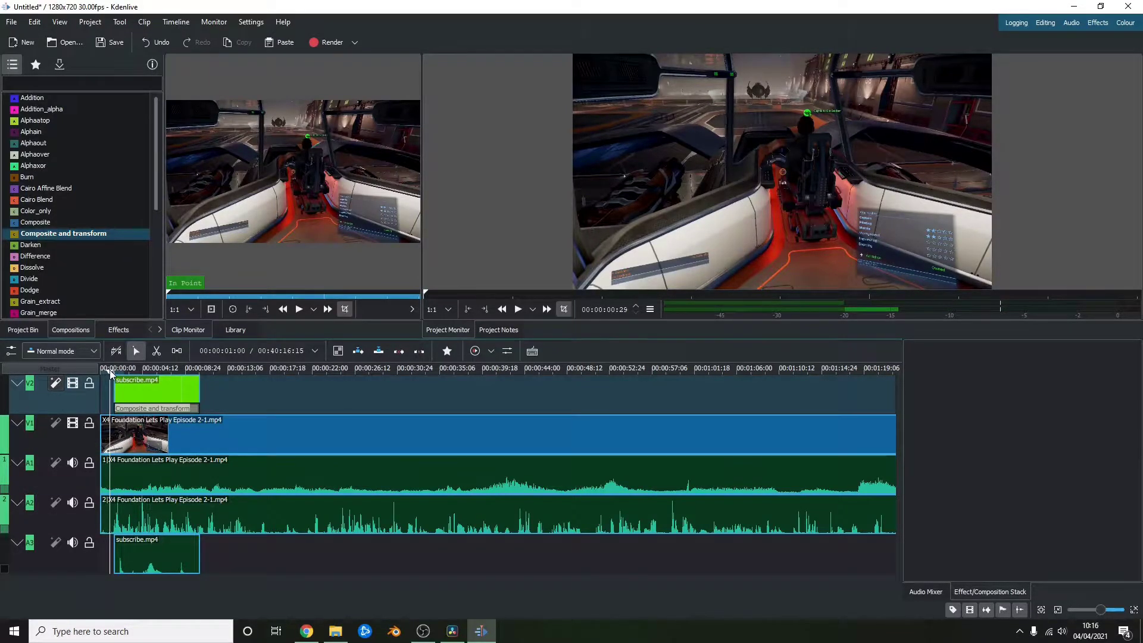
right_click(106, 511)
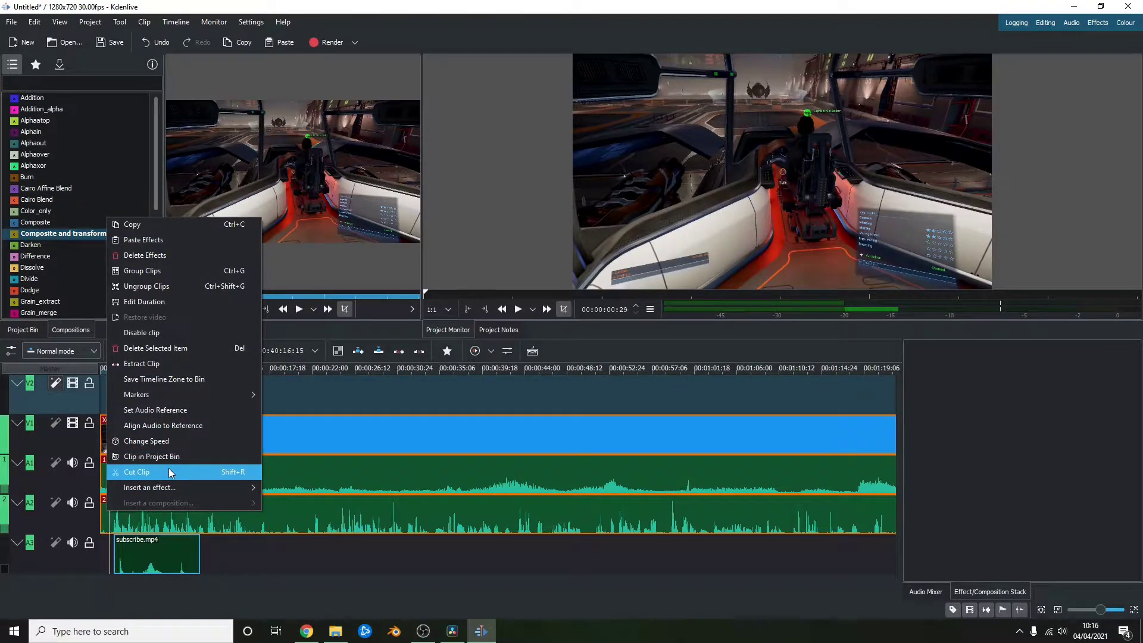
left_click(195, 471)
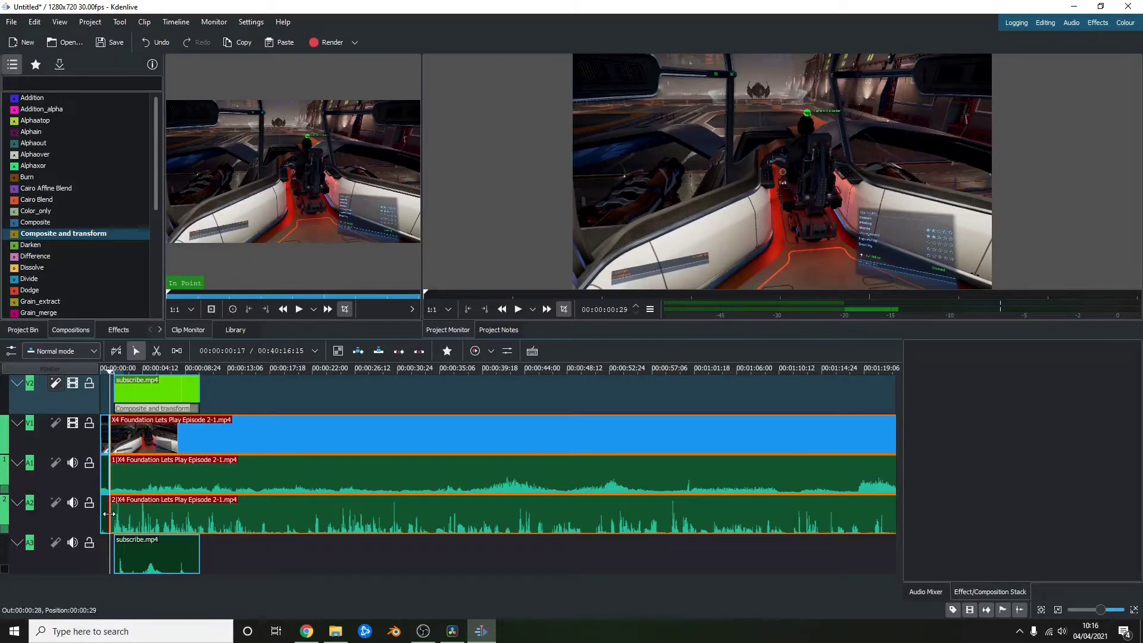
Delete the short opening piece of the gameplay clip and move the remaining footage to the timeline start.
left_click(104, 511)
key("Delete")
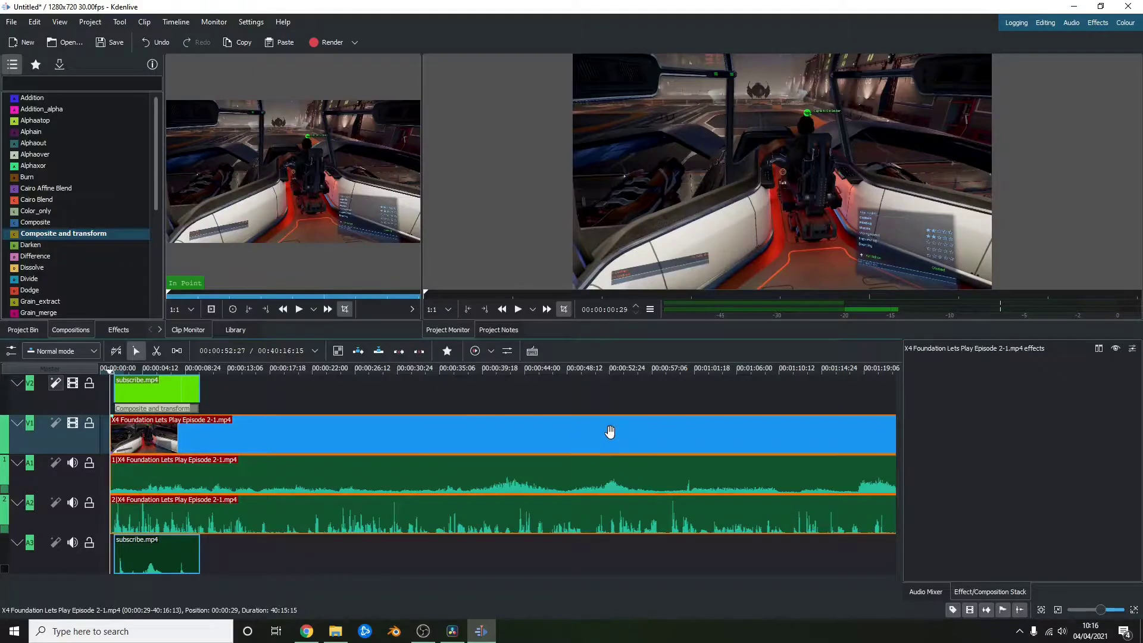
left_click_drag(599, 431, 582, 431)
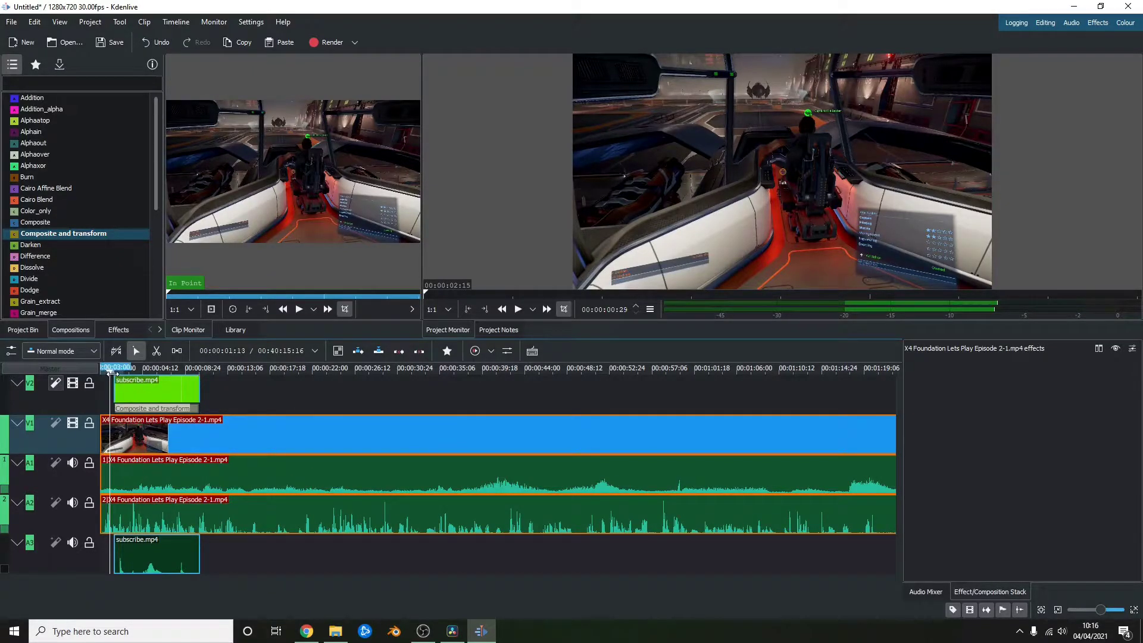
Preview the trimmed opening with the subscribe overlay from the timeline start, stopping after about two seconds.
left_click_drag(110, 370, 101, 375)
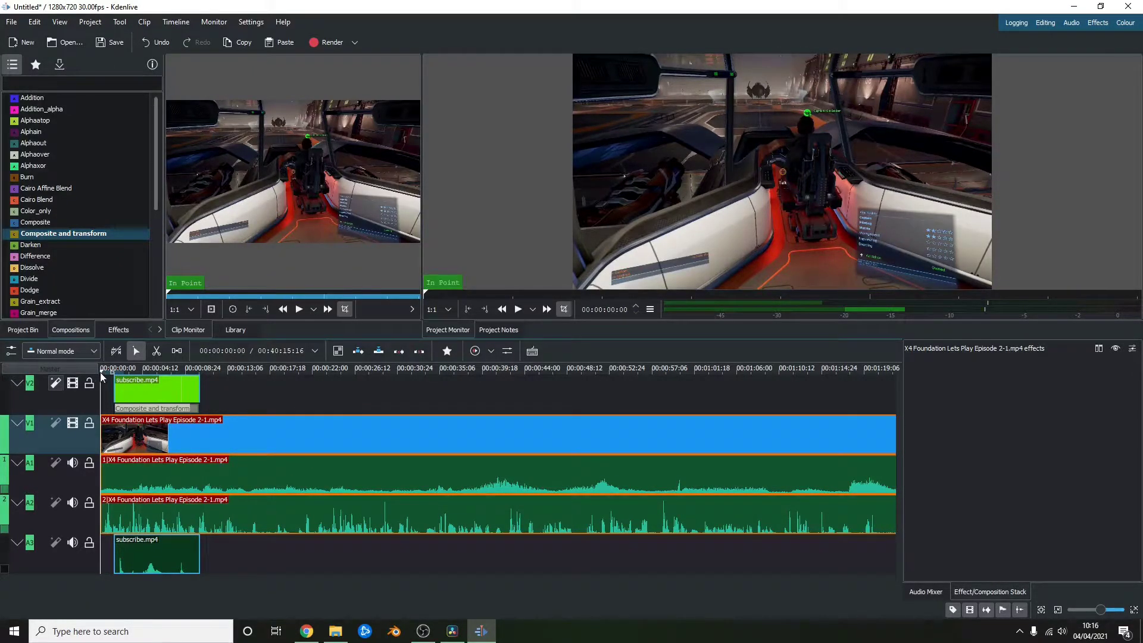
left_click(517, 310)
key("space")
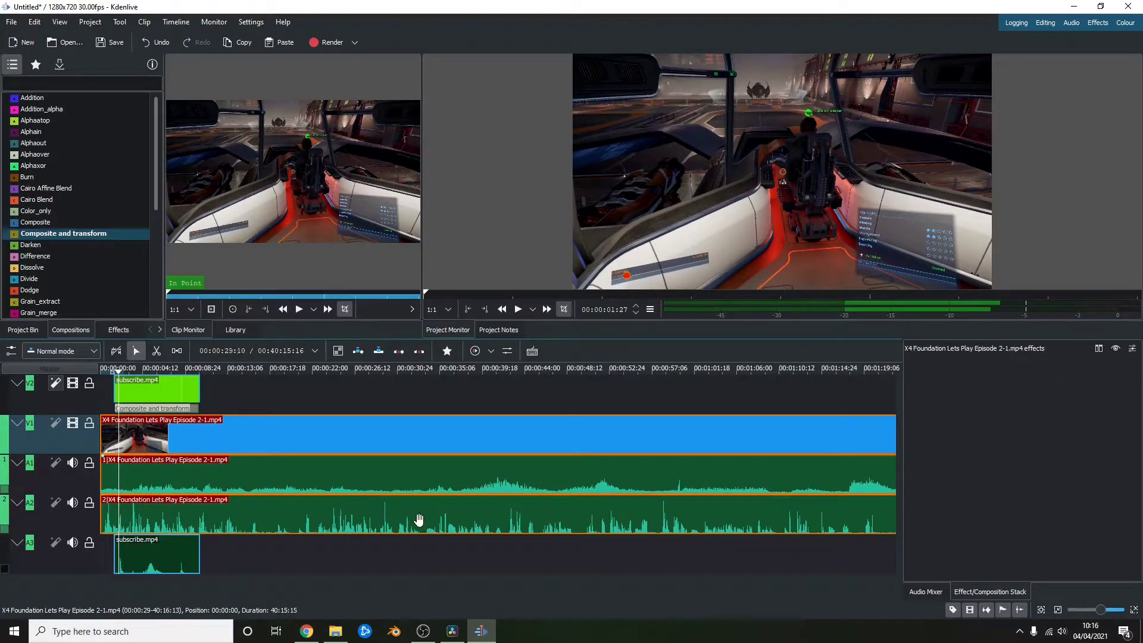
Survey the gameplay clip over its full timeline length, scrubbing through it and returning the playhead to the start.
scroll(384, 558, "right", 10)
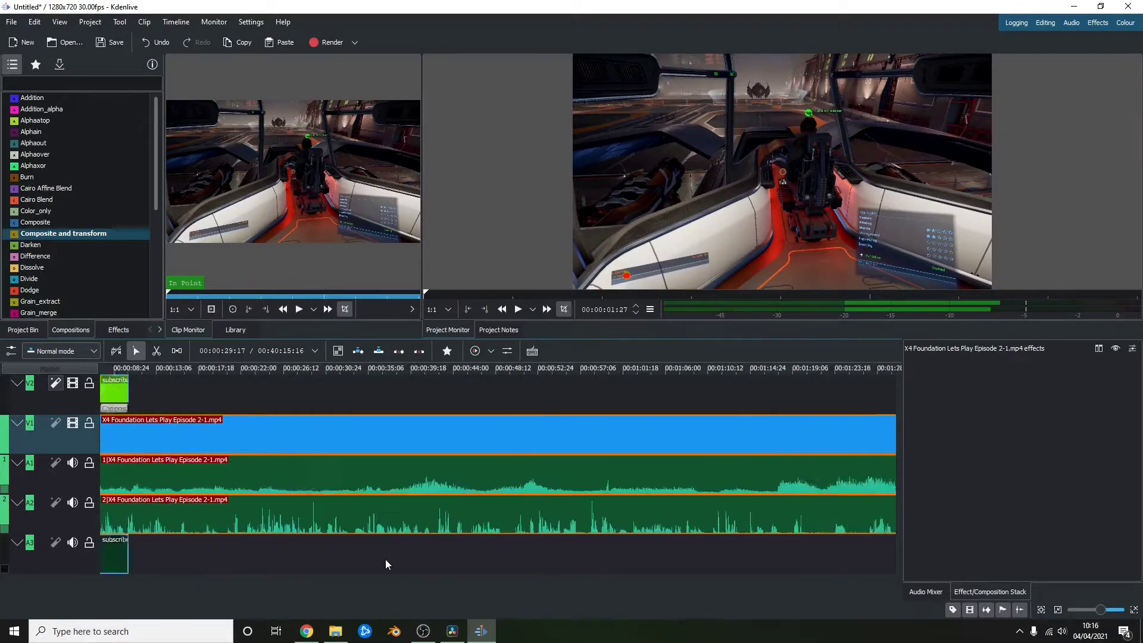
scroll(391, 551, "right", 20)
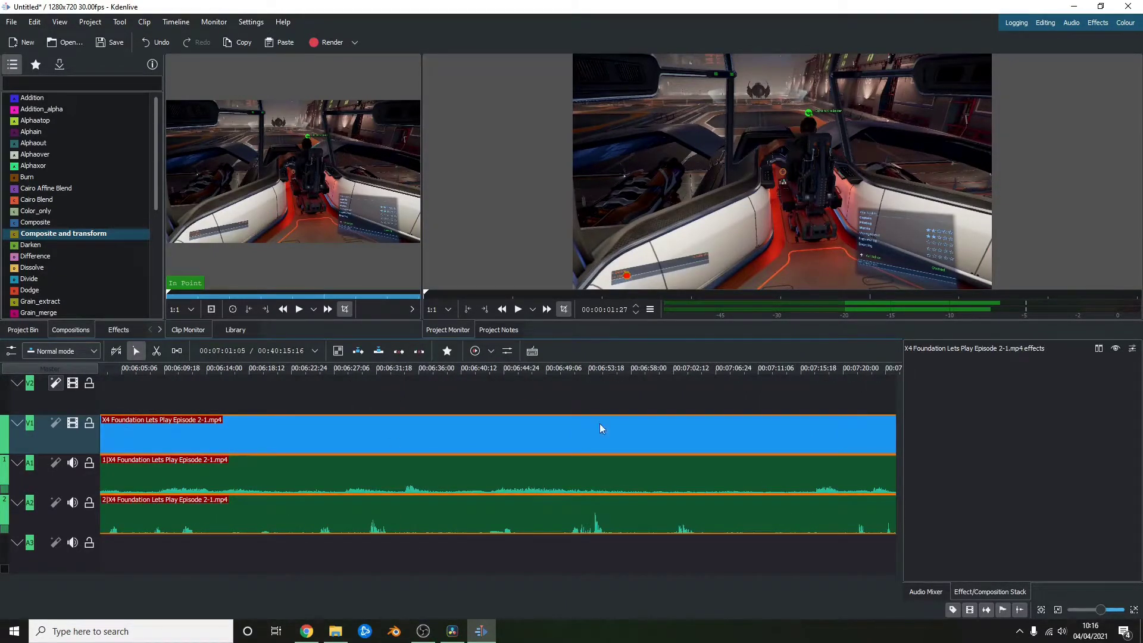
scroll(556, 402, "left", 20)
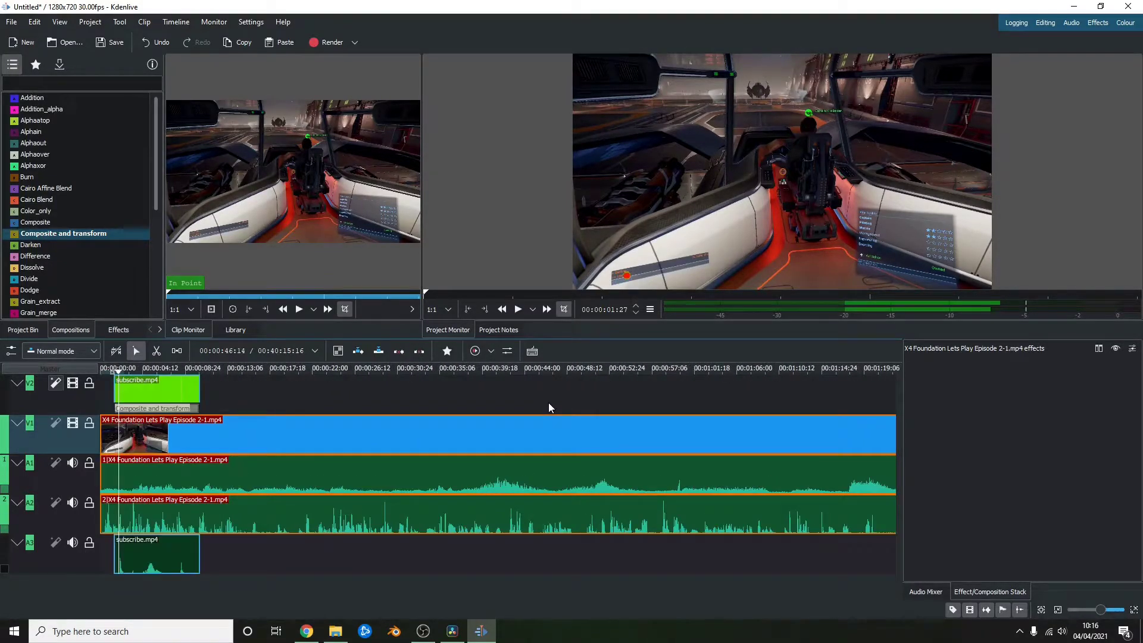
scroll(468, 408, "down", 4)
scroll(468, 409, "down", 4)
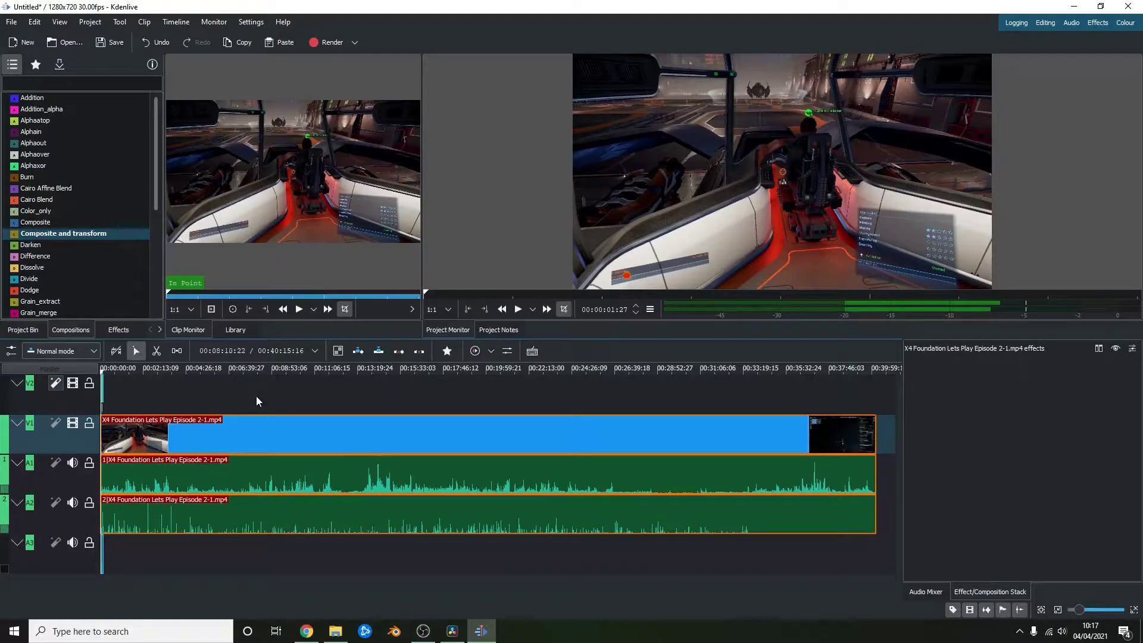
left_click_drag(738, 371, 61, 383)
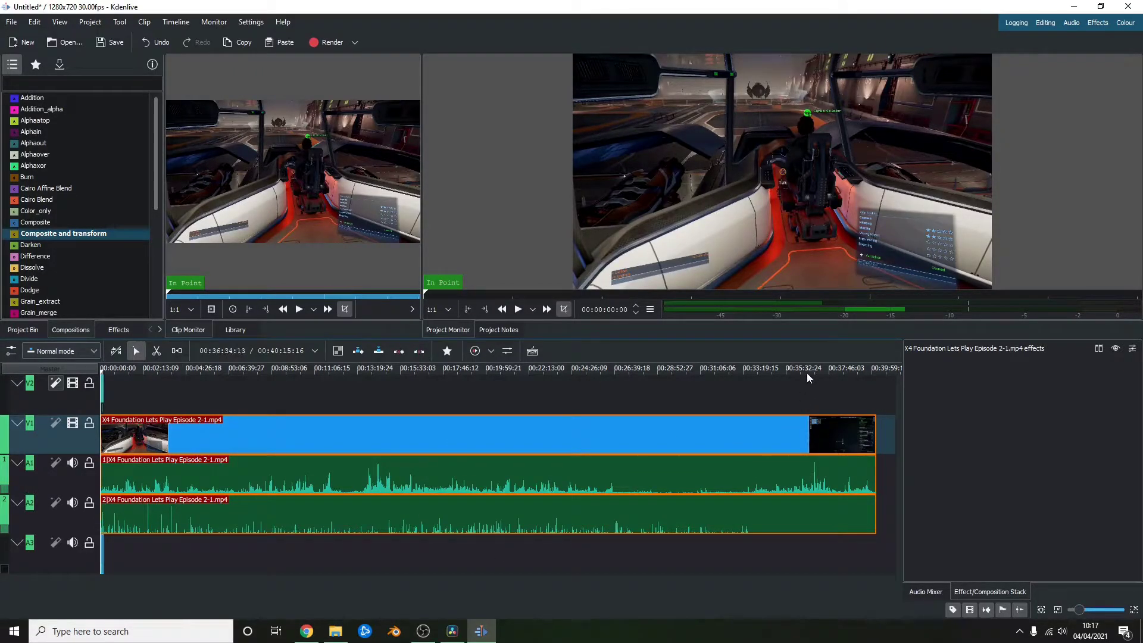
Play the gameplay around 33 and a half minutes to find a cut point and split the clip at 00:33:36:13.
scroll(856, 400, "up", 3)
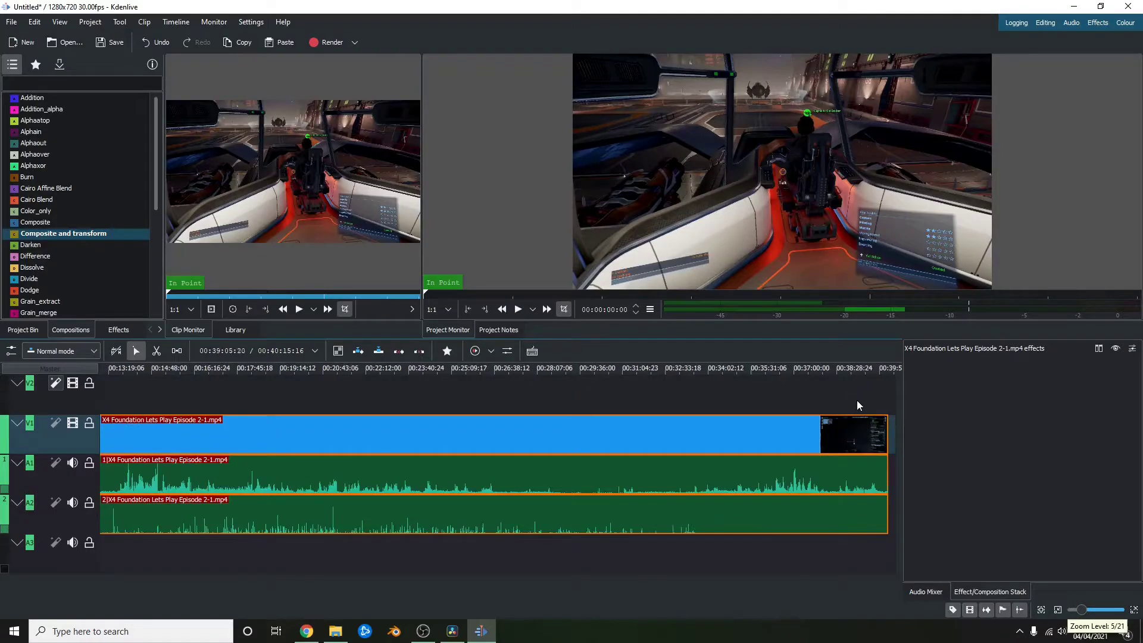
scroll(881, 398, "up", 1)
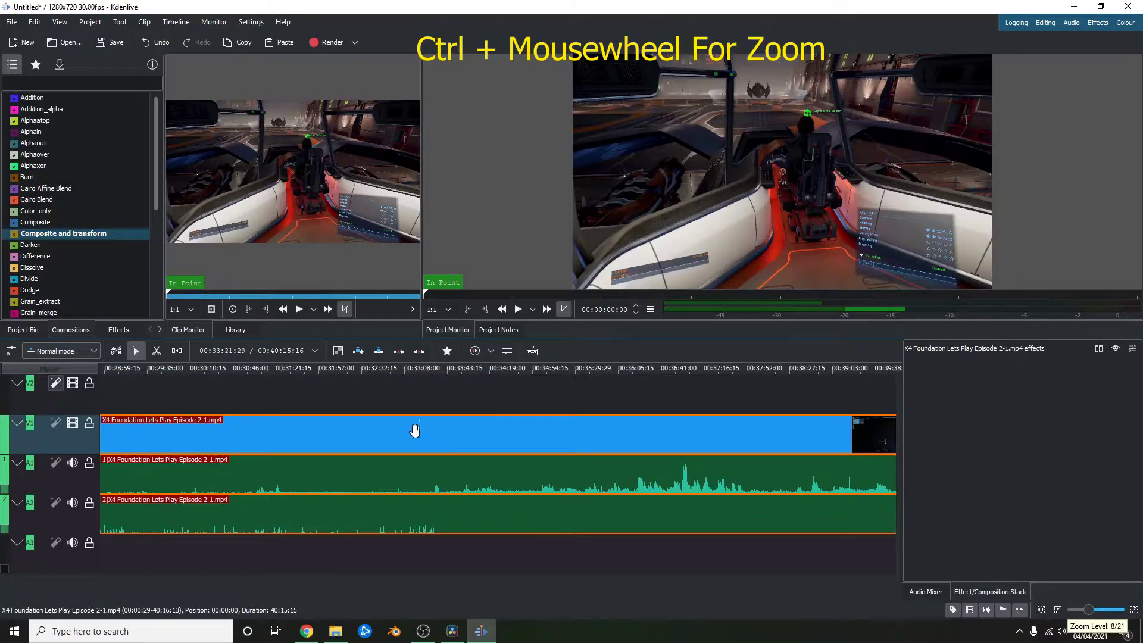
left_click(440, 372)
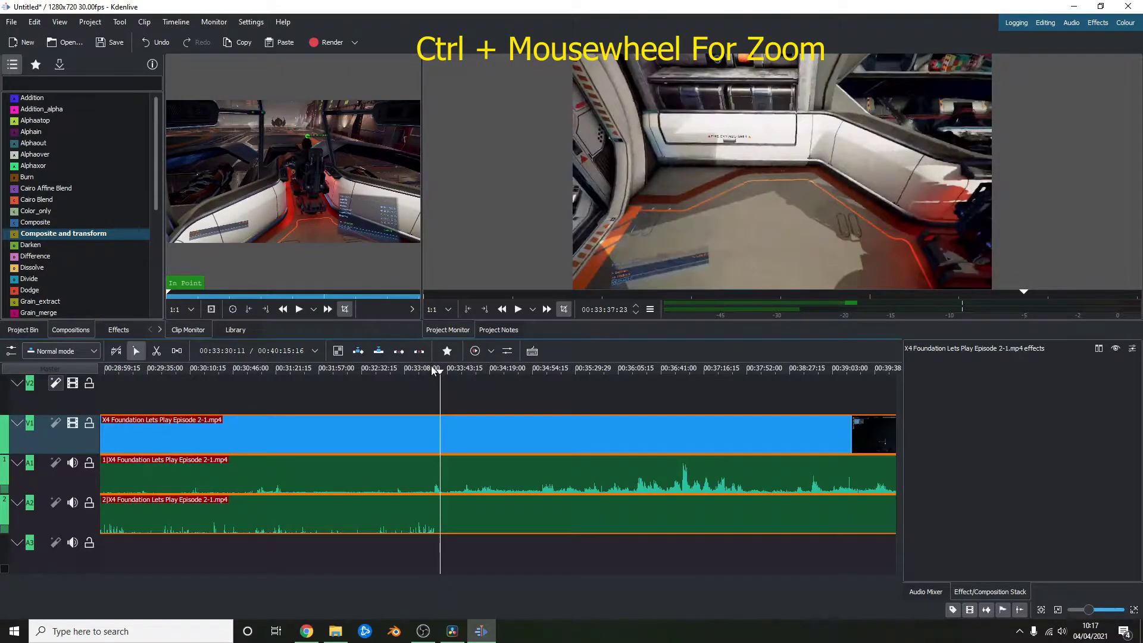
left_click(432, 370)
left_click(517, 312)
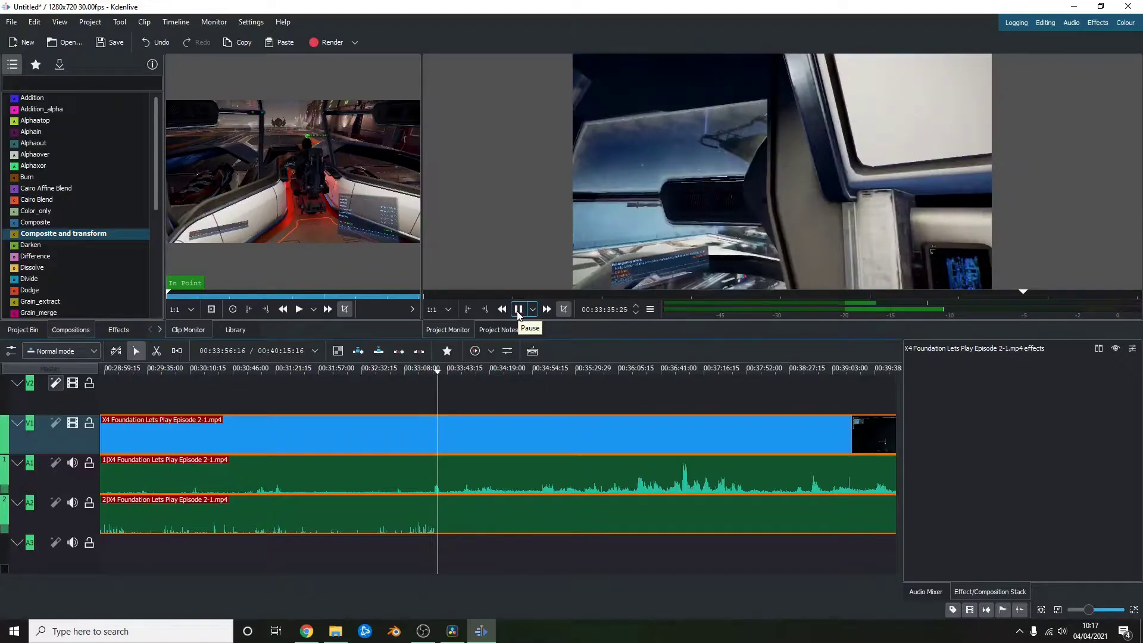
left_click(517, 311)
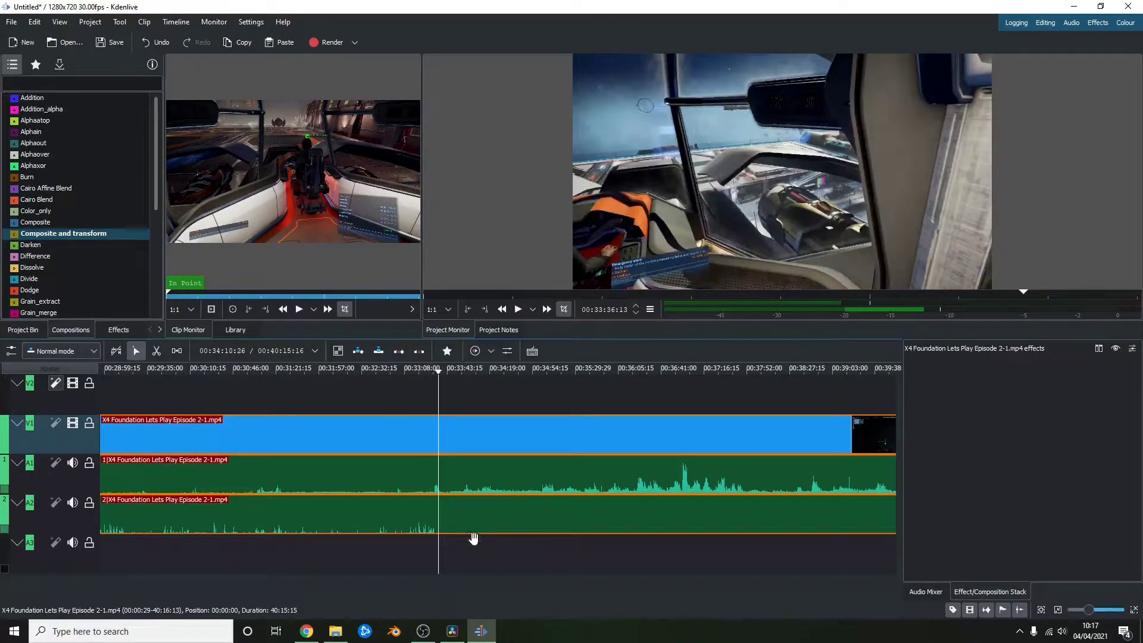
right_click(466, 520)
left_click(504, 478)
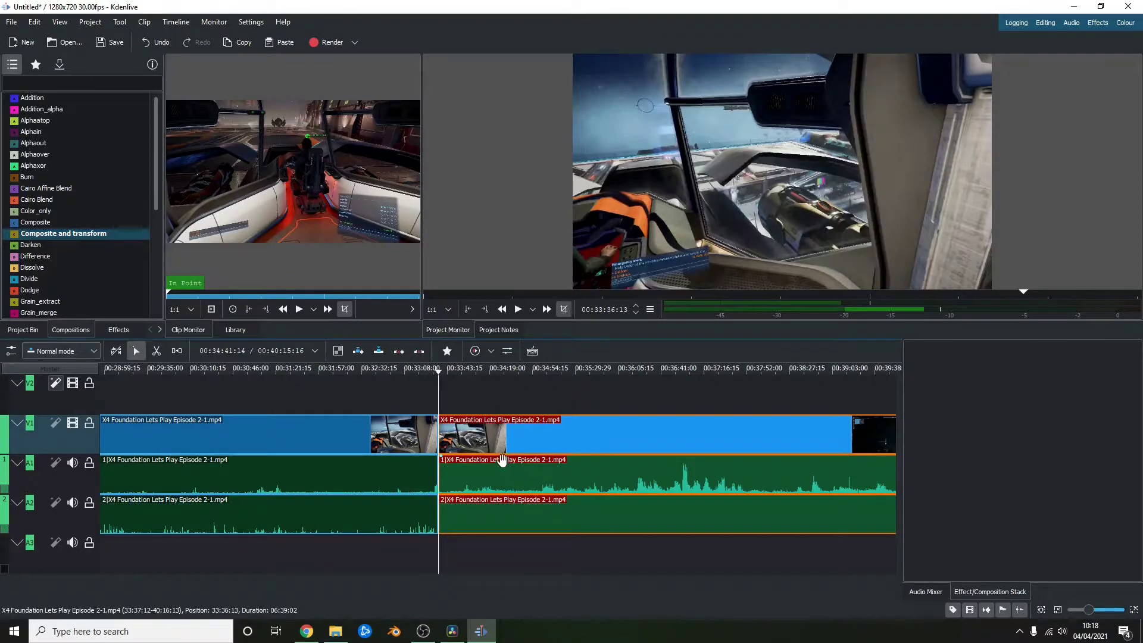
Split the latter part of the gameplay clip again at 00:35:24:28.
left_click_drag(455, 372, 569, 370)
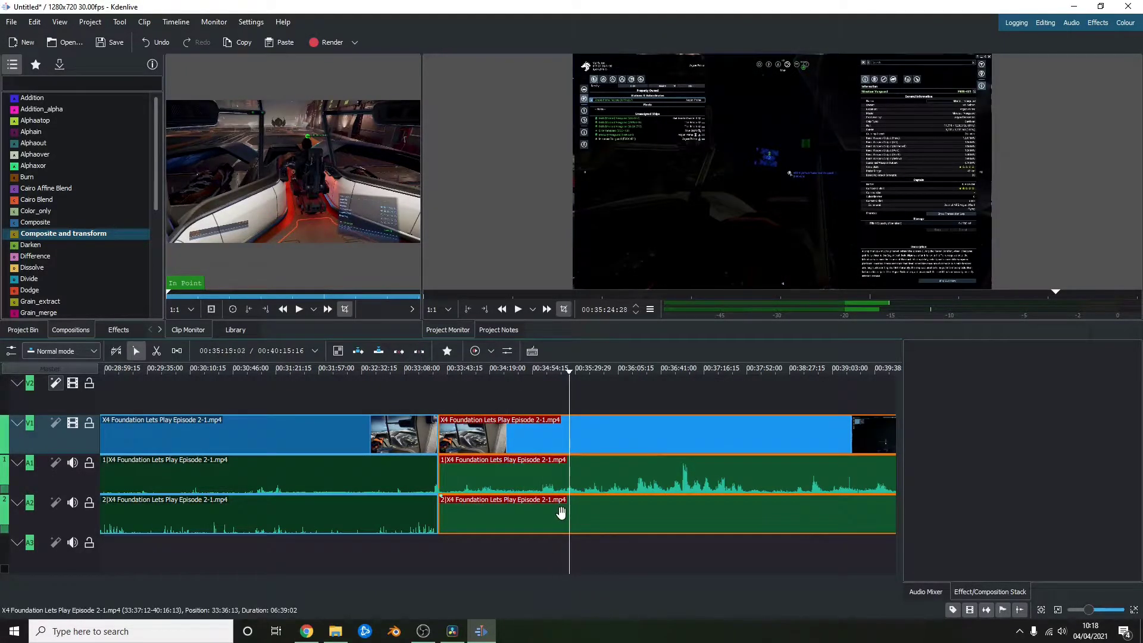
right_click(545, 529)
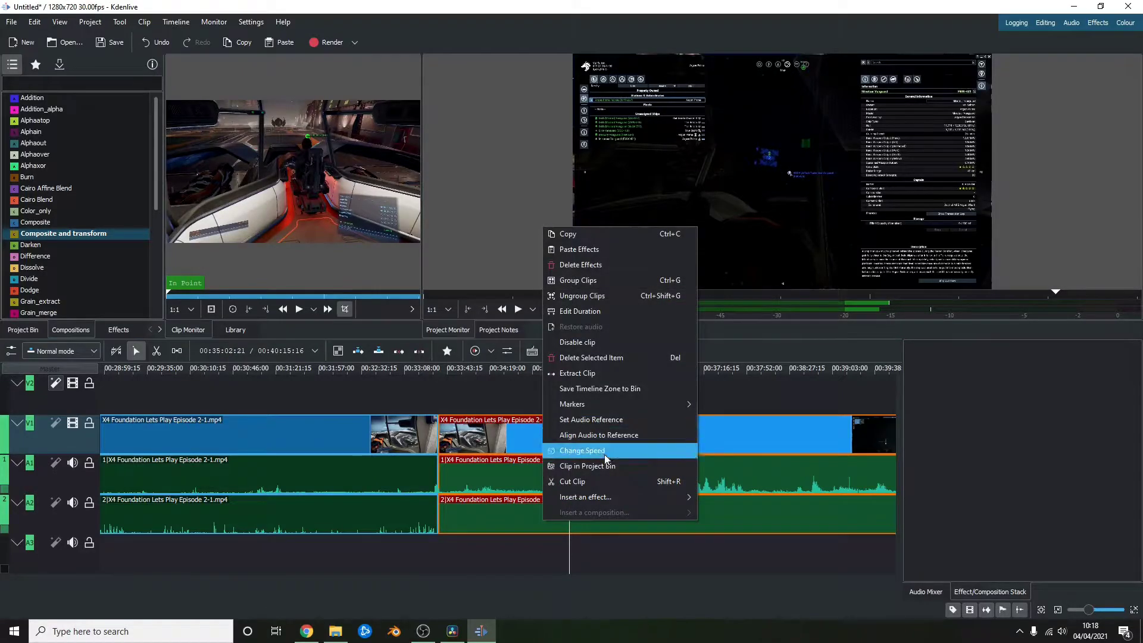
left_click(604, 479)
Delete the gameplay section between the two cuts and move the final segment back against the first to close the gap.
left_click(473, 524)
key("Delete")
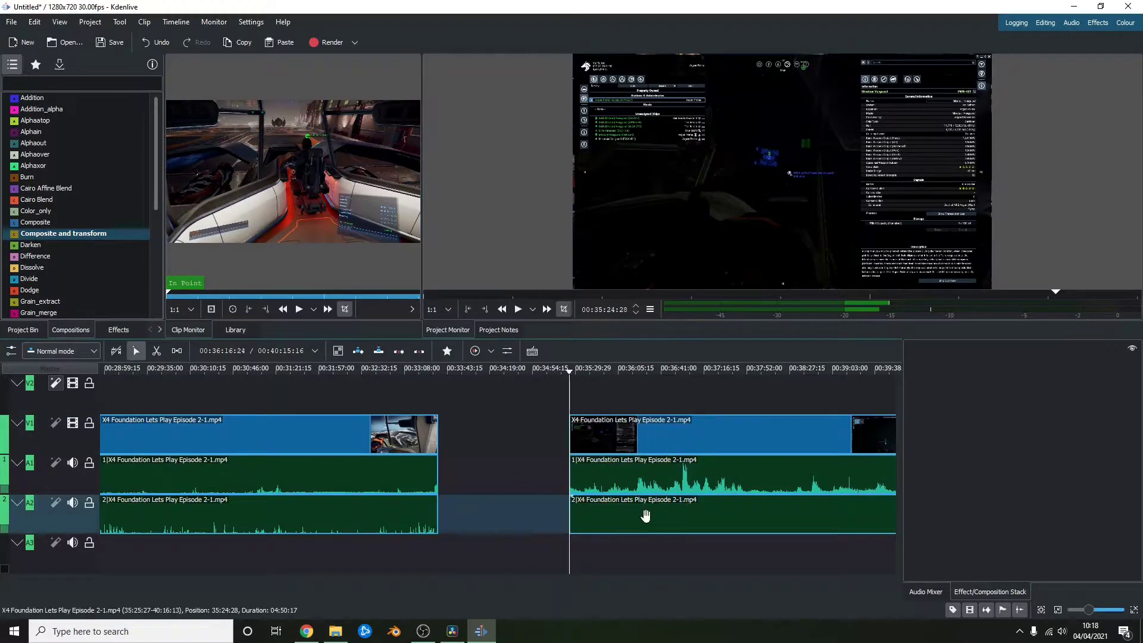
left_click_drag(637, 513, 503, 522)
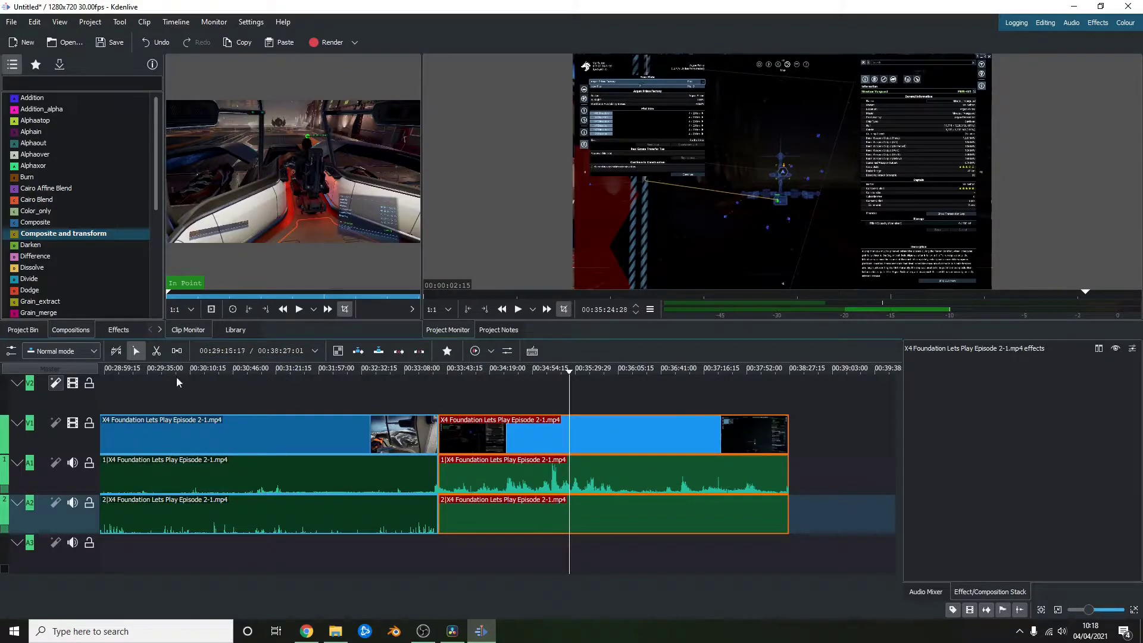
Add a Wipe composition at the start of the second gameplay segment, where it meets the first, and select it.
scroll(71, 244, "down", 6)
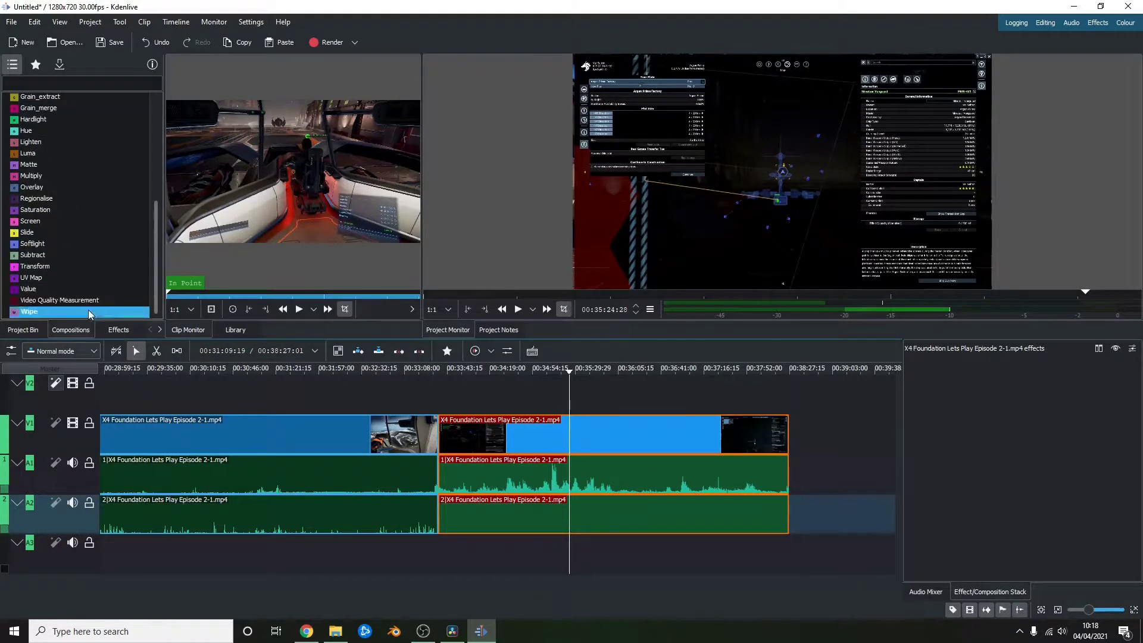
scroll(450, 429, "up", 2)
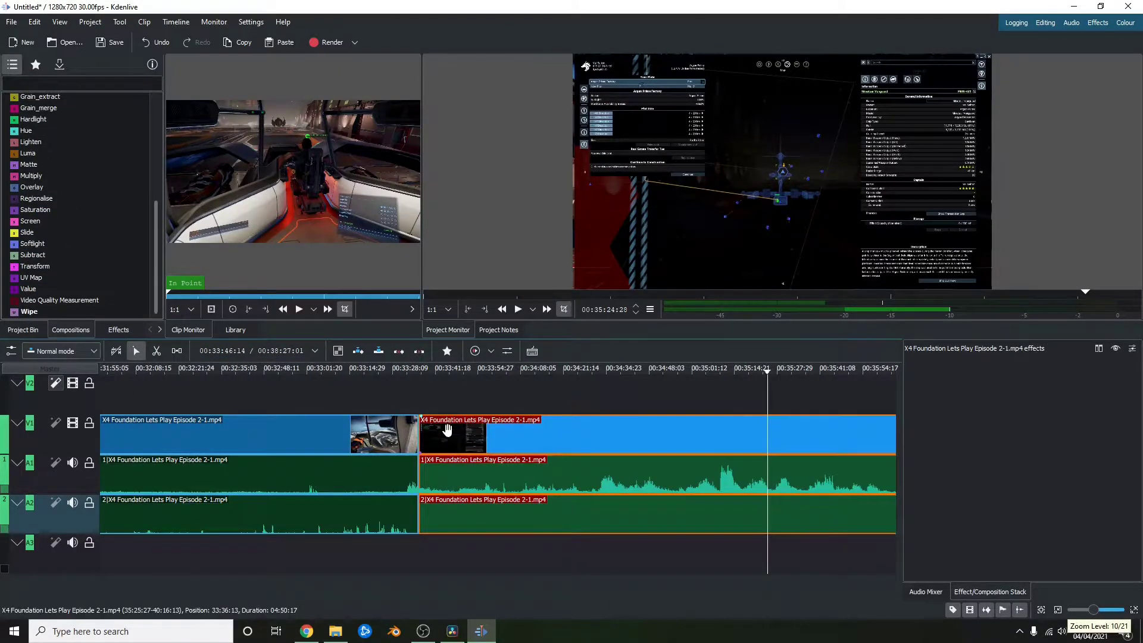
mouse_move(498, 474)
left_mouse_down()
mouse_move(419, 487)
mouse_move(448, 459)
mouse_move(513, 455)
mouse_move(419, 457)
left_mouse_up()
scroll(417, 447, "up", 8)
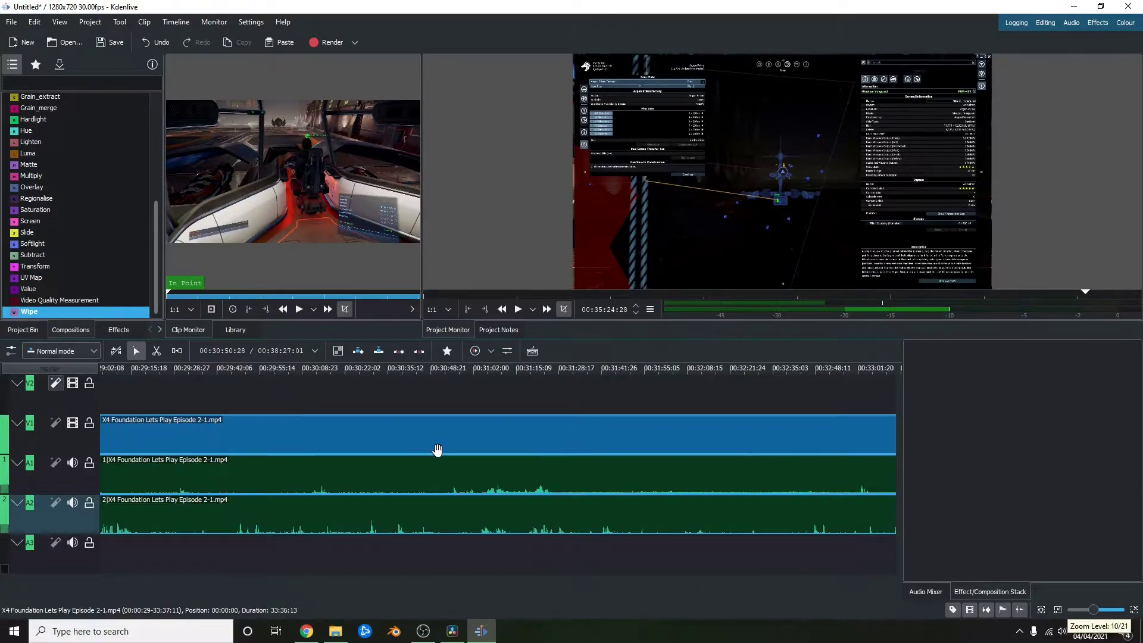
scroll(437, 450, "down", 2)
scroll(573, 455, "up", 4)
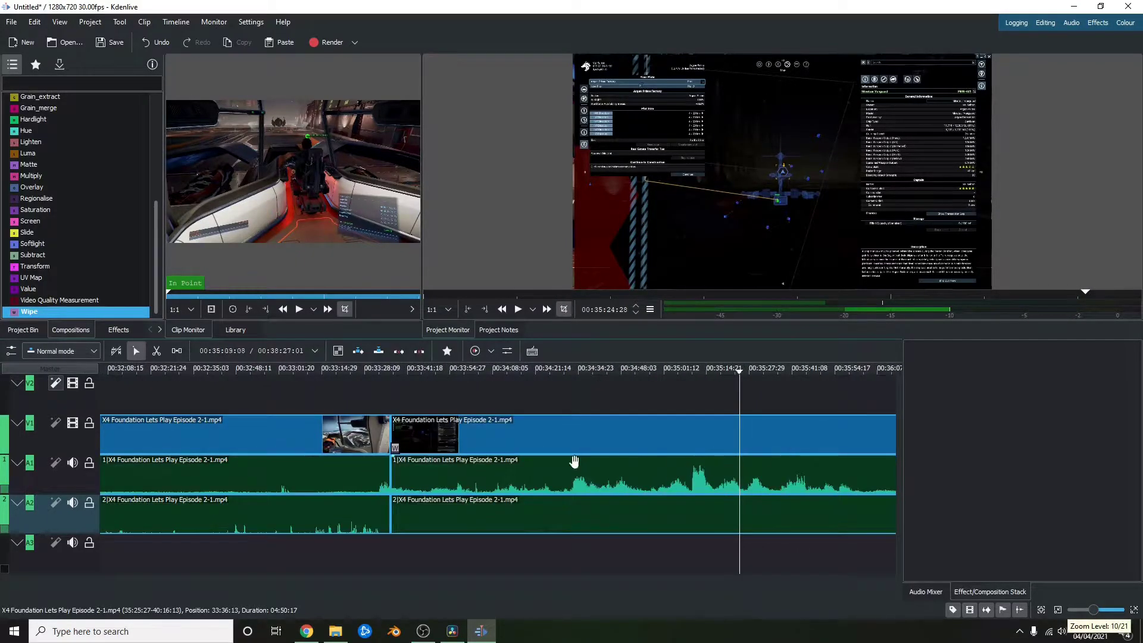
left_click_drag(408, 368, 406, 381)
left_click(389, 448)
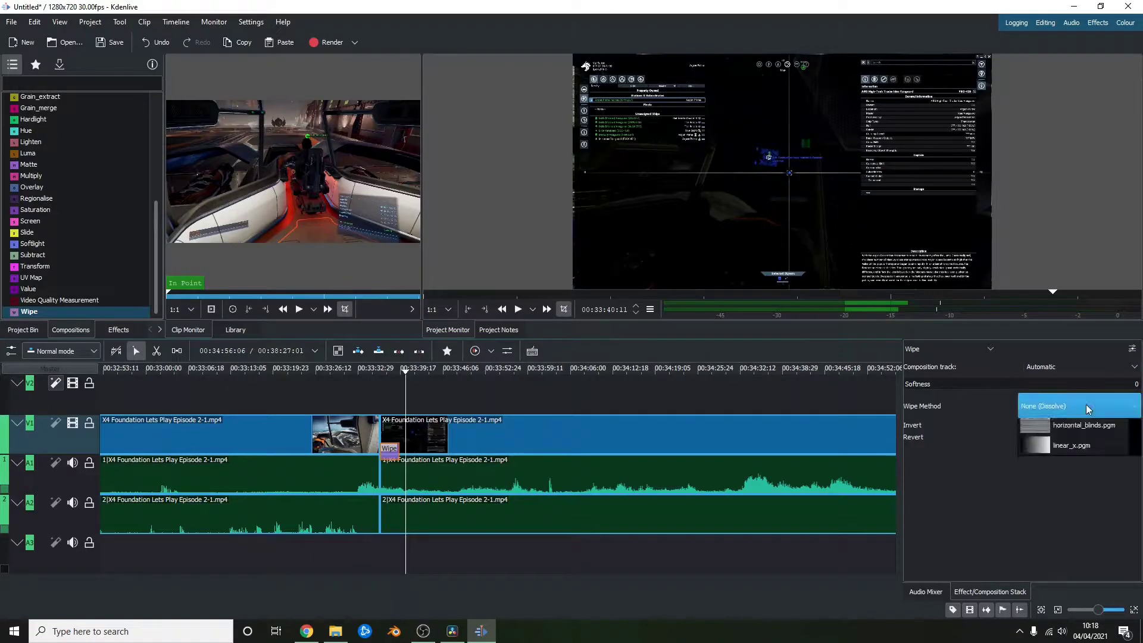
Review the Wipe composition's available wipe methods, keeping None (Dissolve), and reselect the composition.
left_click(1086, 406)
scroll(1096, 573, "down", 3)
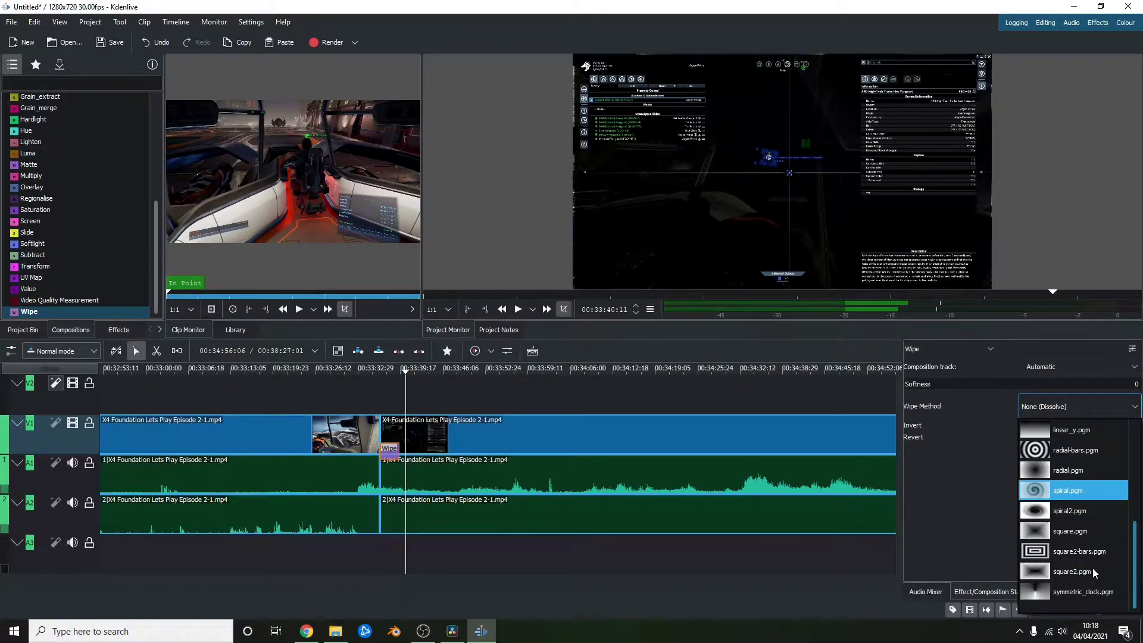
scroll(1096, 570, "up", 4)
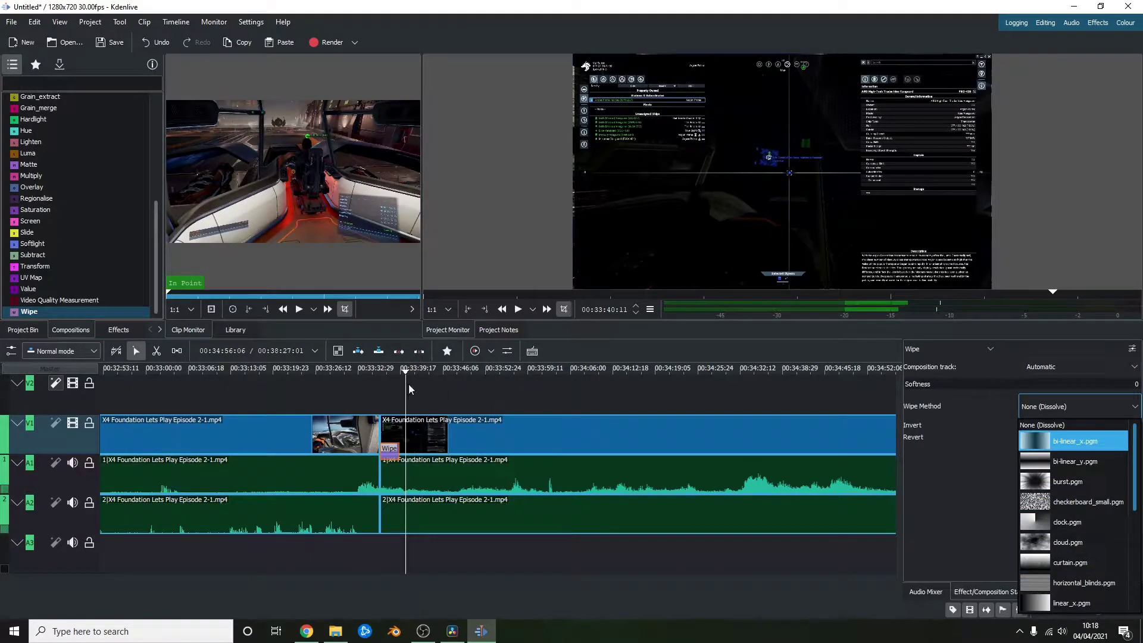
left_click(482, 395)
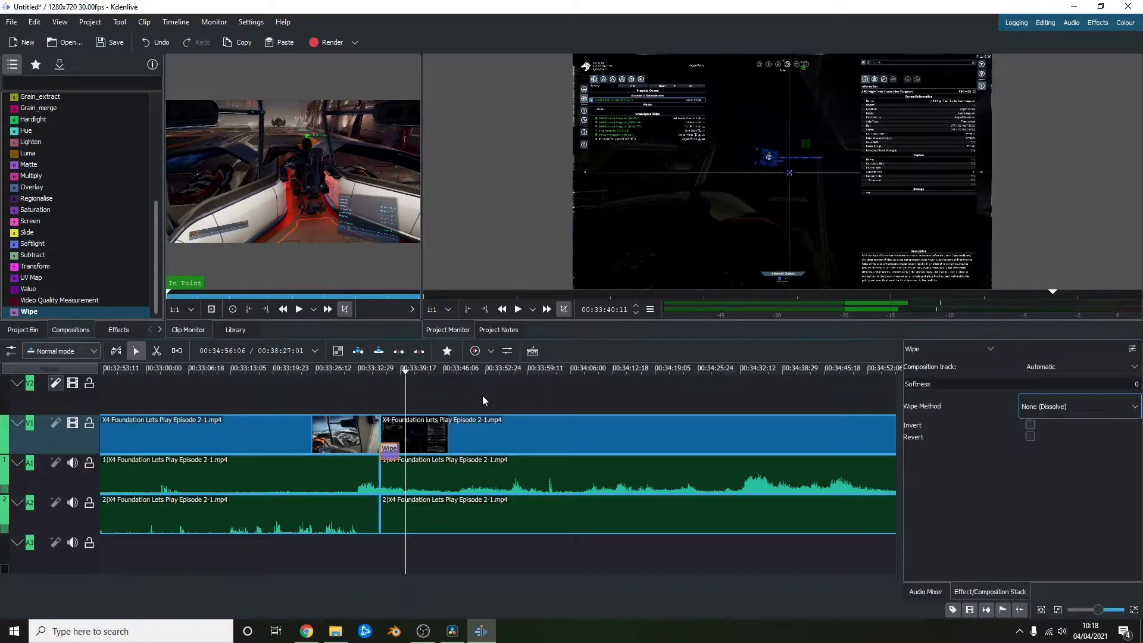
left_click(482, 395)
left_click(390, 448)
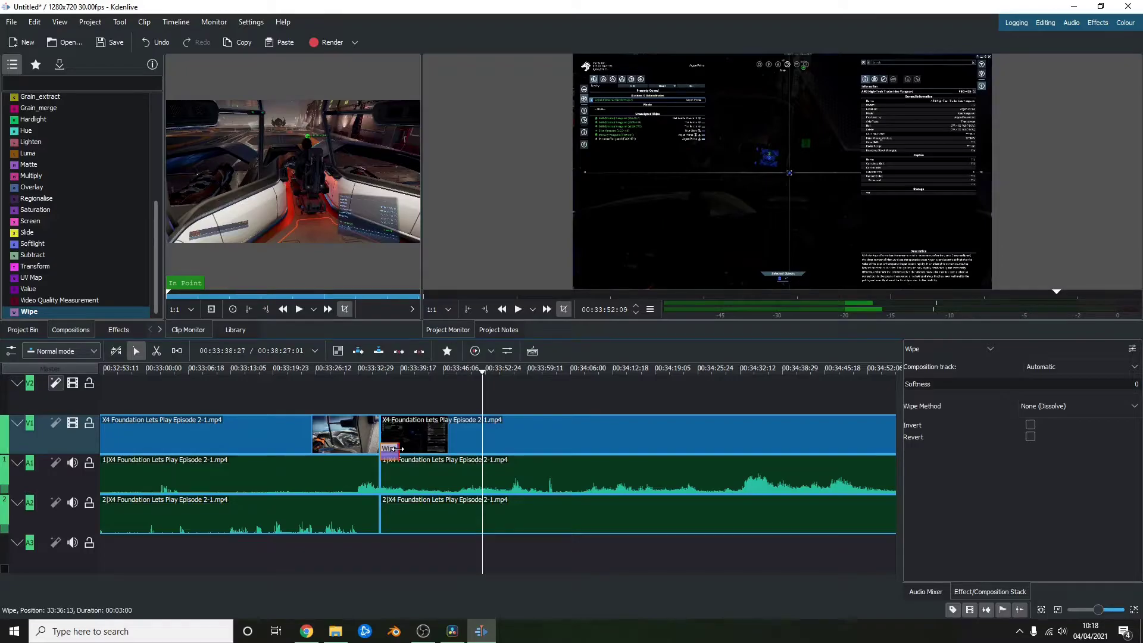
Shorten the Wipe composition slightly from its end and play the transition between the two gameplay segments.
mouse_move(391, 454)
left_mouse_down()
mouse_move(756, 454)
mouse_move(394, 452)
left_mouse_up()
left_click(374, 370)
left_click(518, 309)
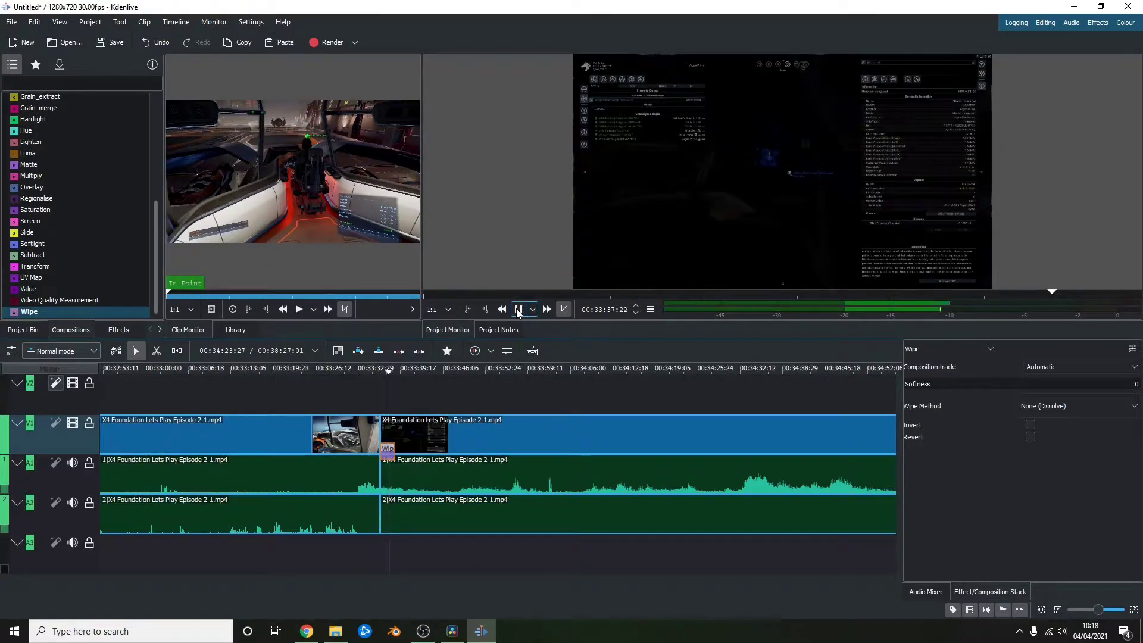
left_click(518, 310)
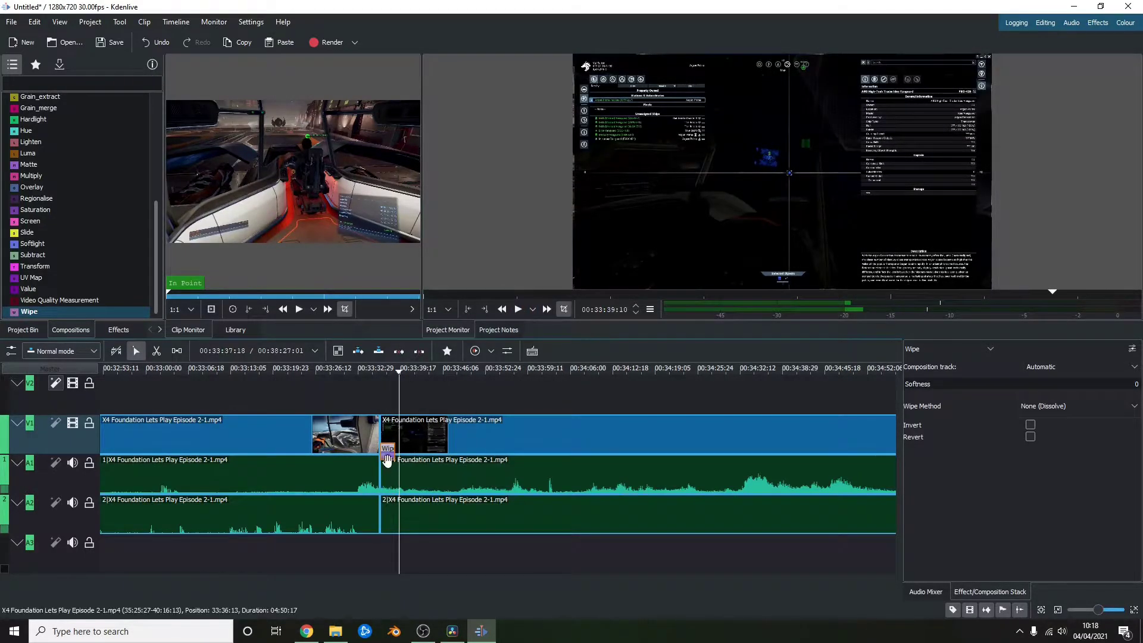
Set the Wipe composition's wipe method to clock.pgm and play the transition.
left_click(1039, 406)
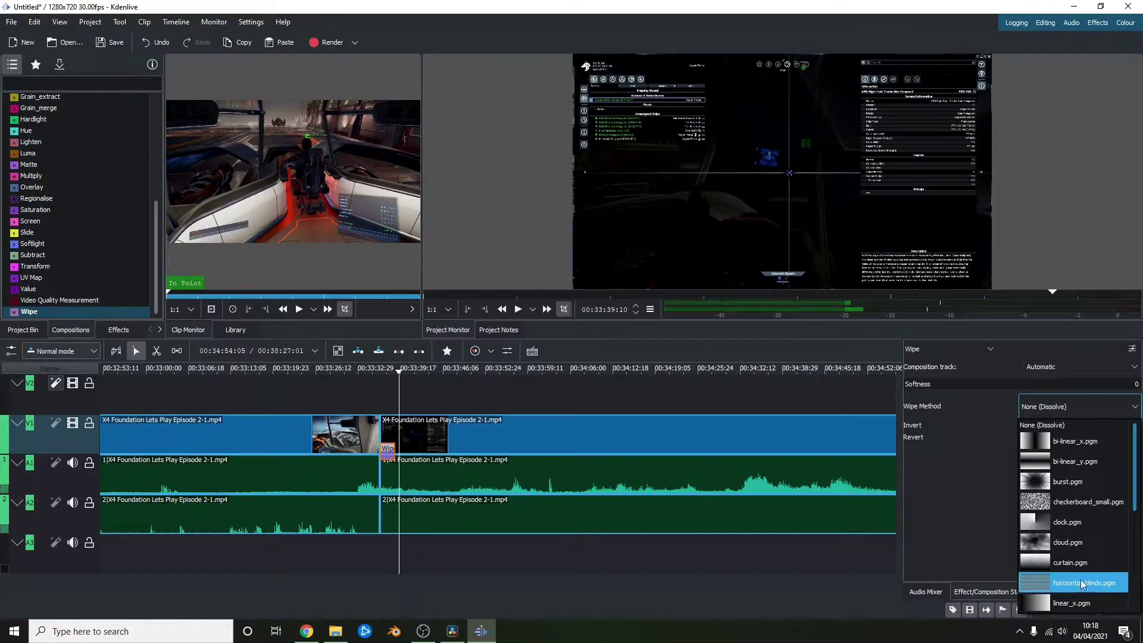
left_click(1091, 523)
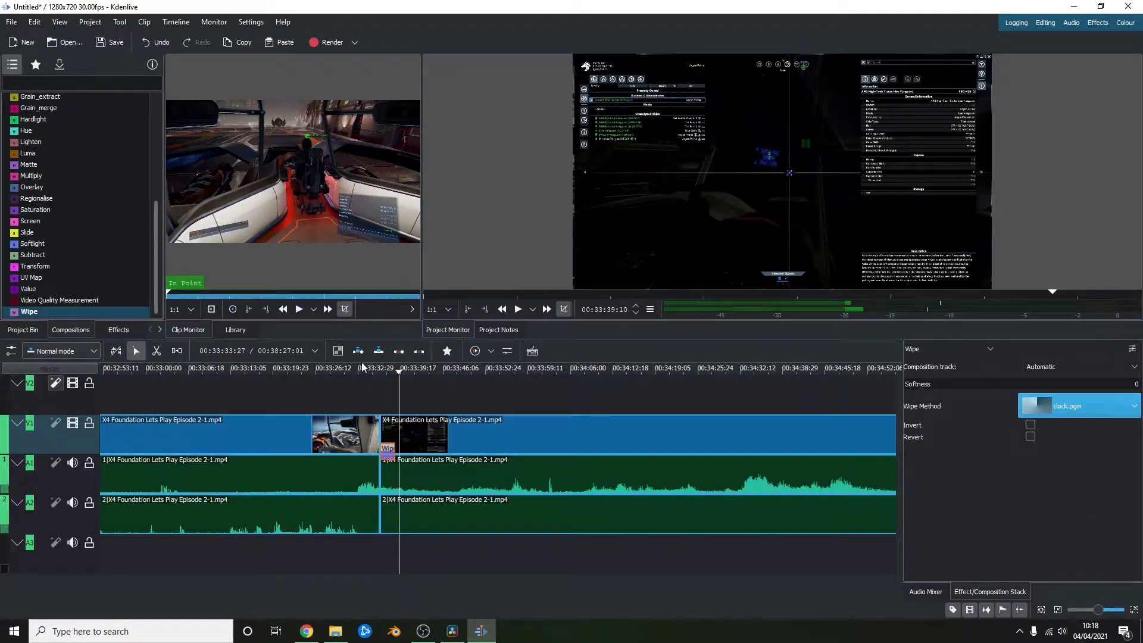
left_click(373, 371)
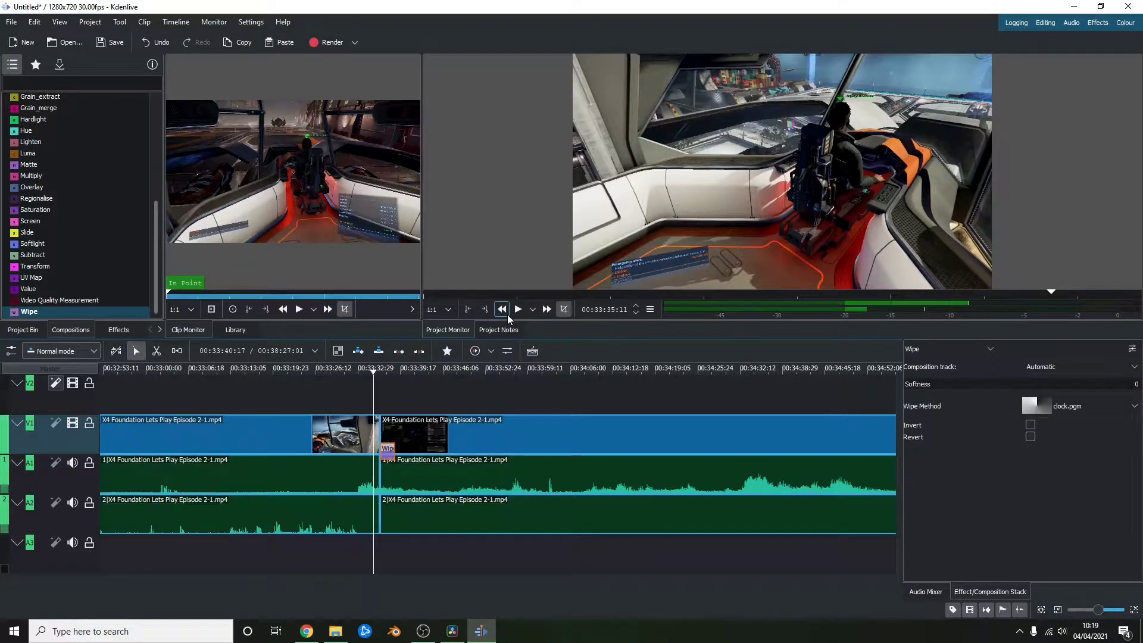
left_click(517, 309)
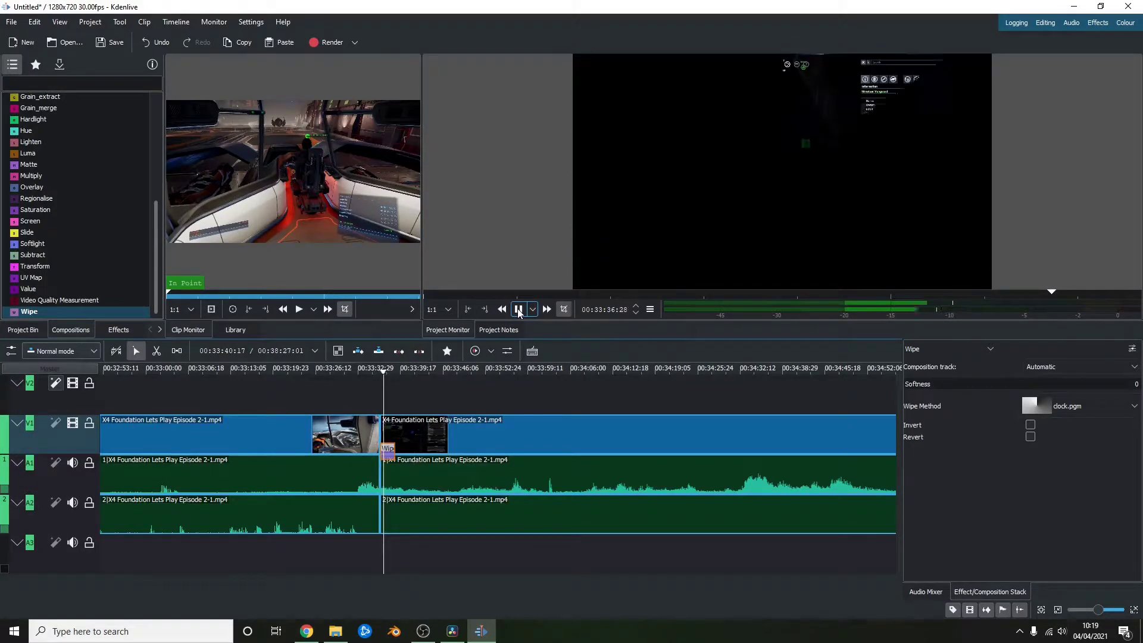
left_click(518, 311)
Shorten the Wipe composition further to cover only the very start of the second segment, and preview the transition.
left_click_drag(395, 446, 384, 448)
left_click(378, 369)
left_click(518, 310)
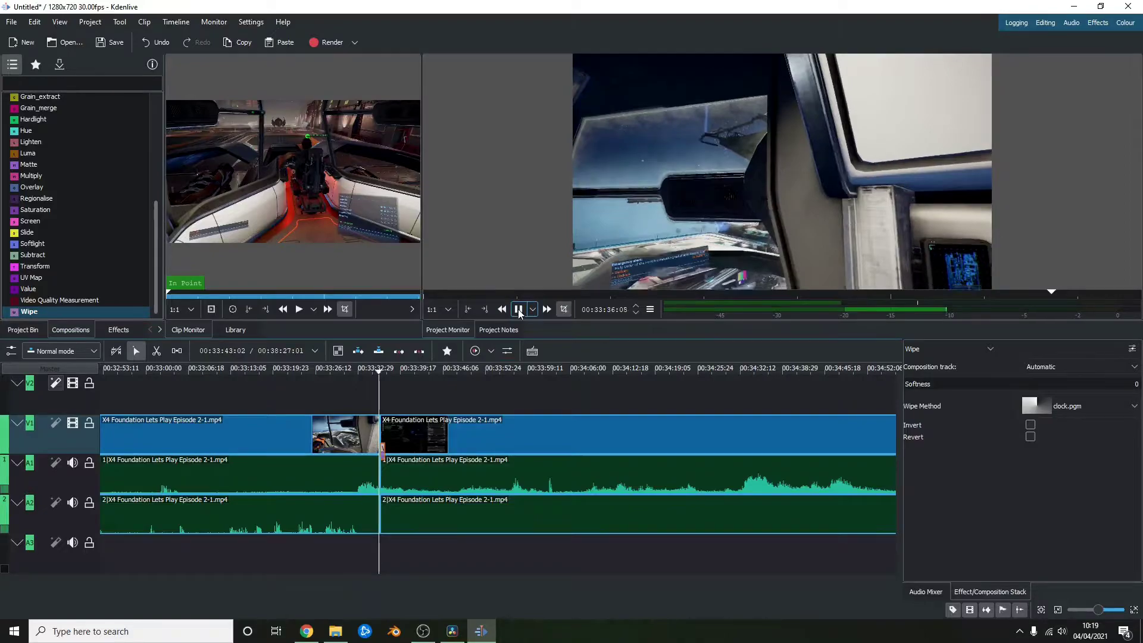
left_click(518, 309)
Trim the start of the second gameplay segment and move the segment back against the end of the first.
mouse_move(387, 454)
left_mouse_down()
mouse_move(411, 453)
mouse_move(393, 449)
left_mouse_up()
scroll(390, 462, "up", 3)
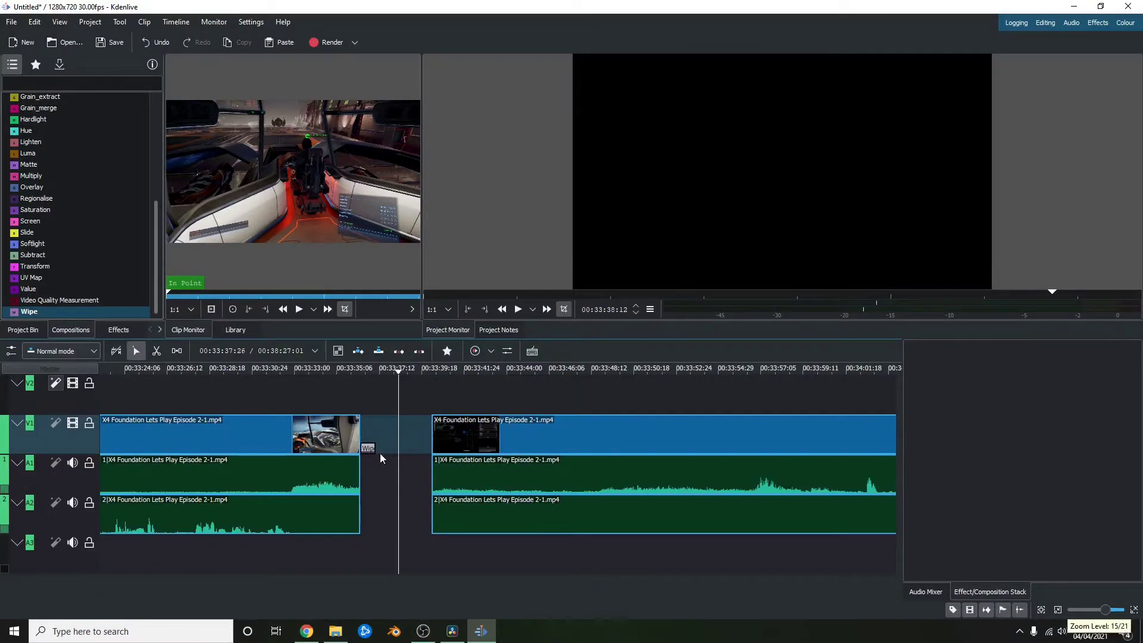
left_click_drag(503, 439, 418, 549)
scroll(358, 525, "down", 8)
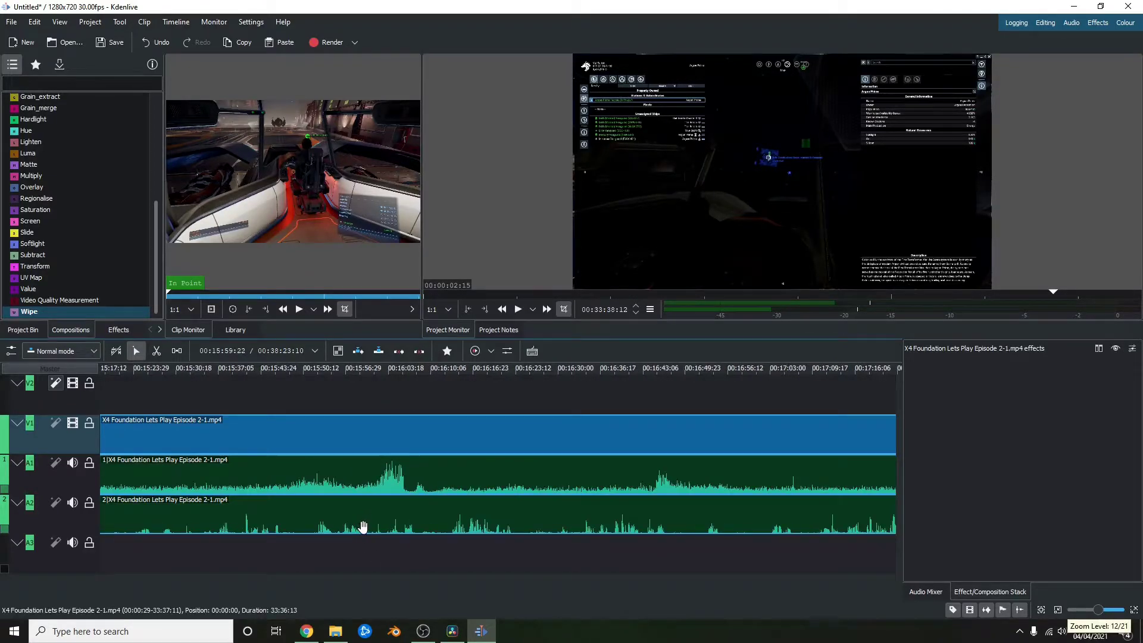
scroll(363, 527, "down", 3)
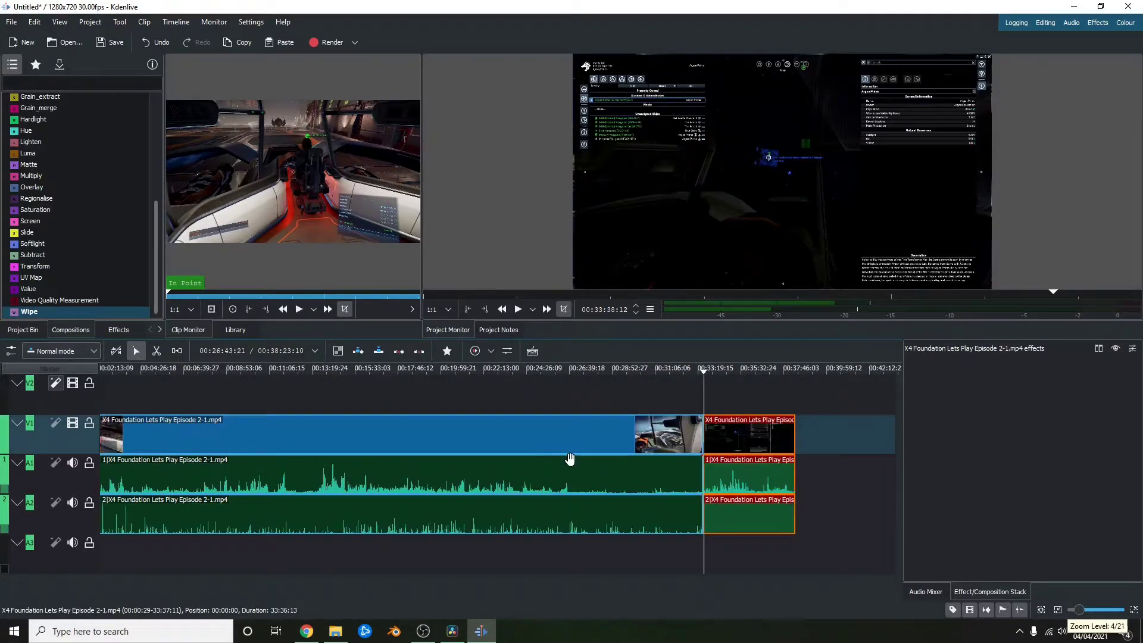
scroll(619, 450, "up", 1)
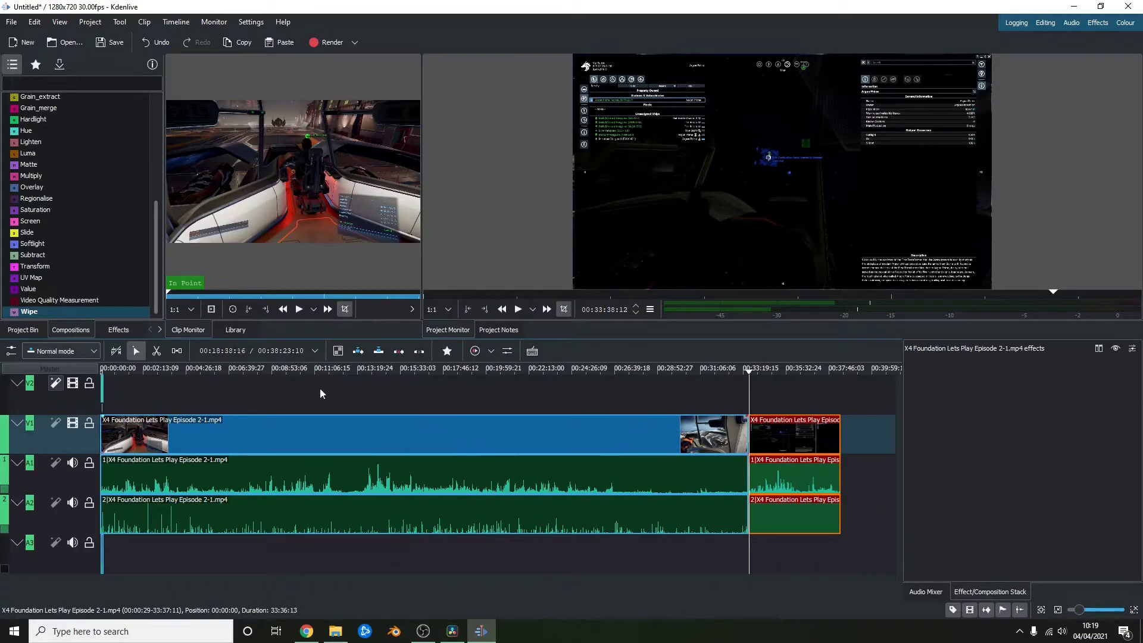
scroll(123, 219, "up", 6)
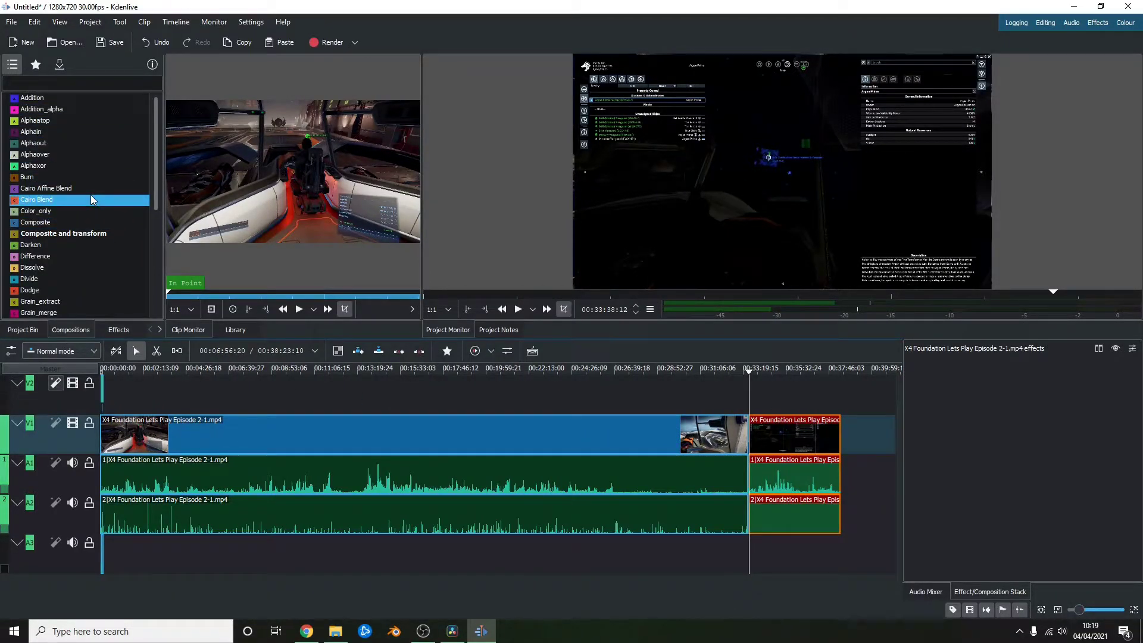
scroll(90, 207, "down", 4)
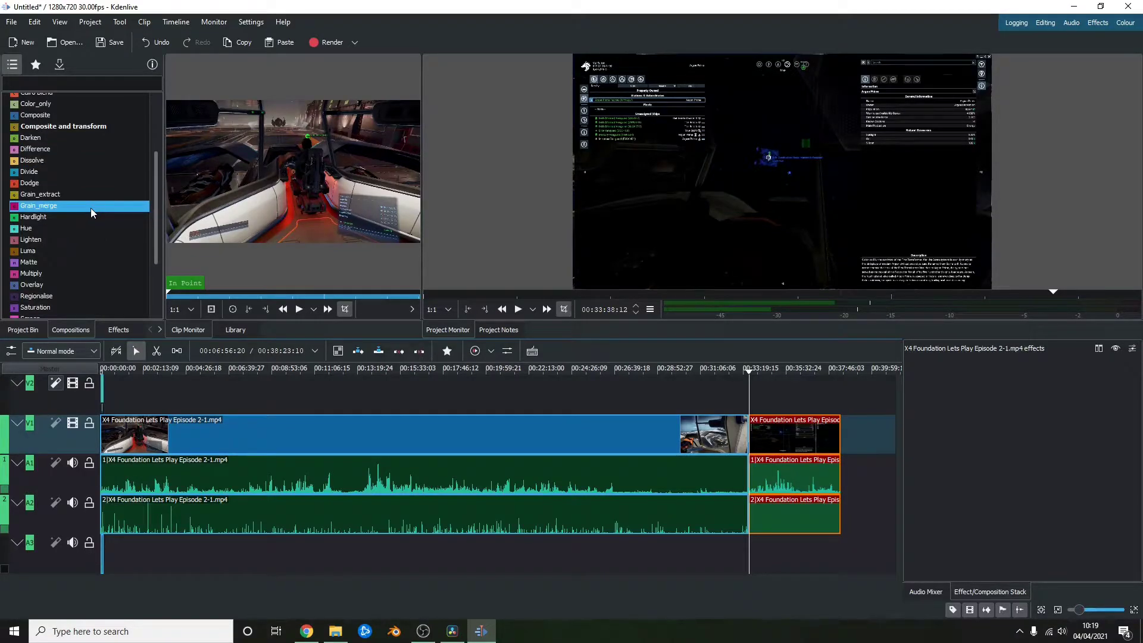
Apply the Fade out audio correction effect to the first gameplay segment's A1 audio and lengthen the fade before the cut.
left_click(107, 328)
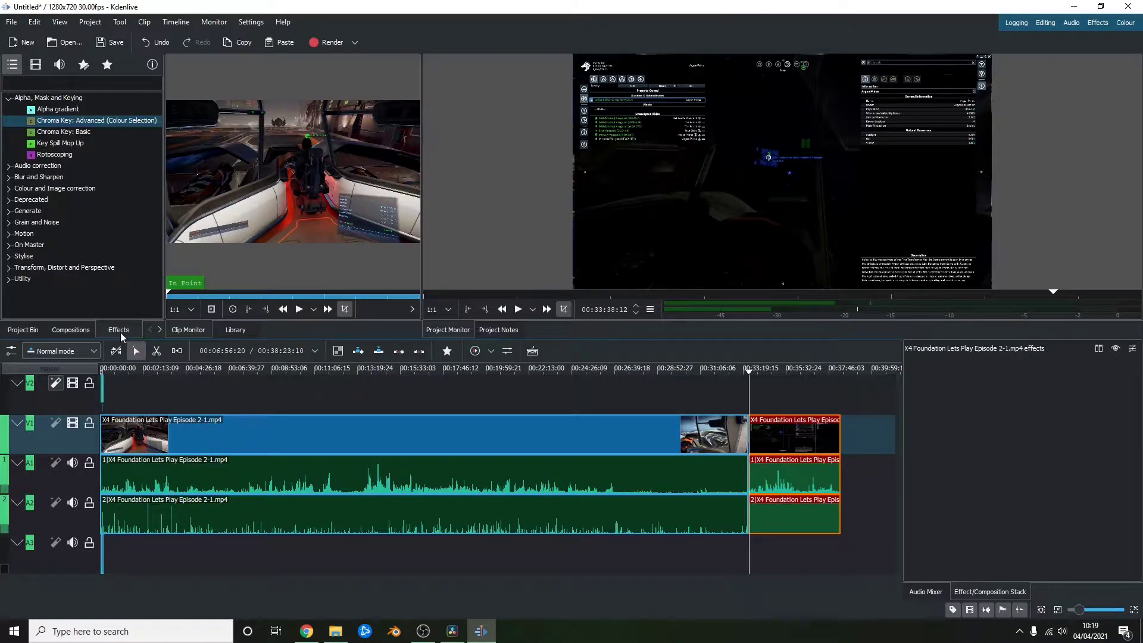
left_click(8, 98)
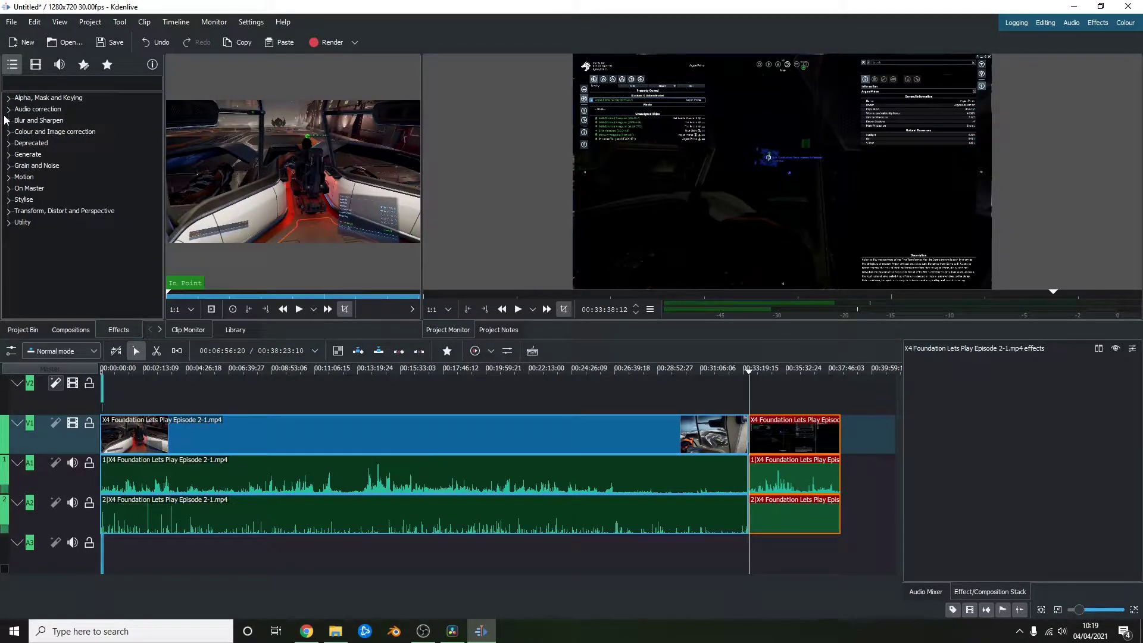
left_click(8, 109)
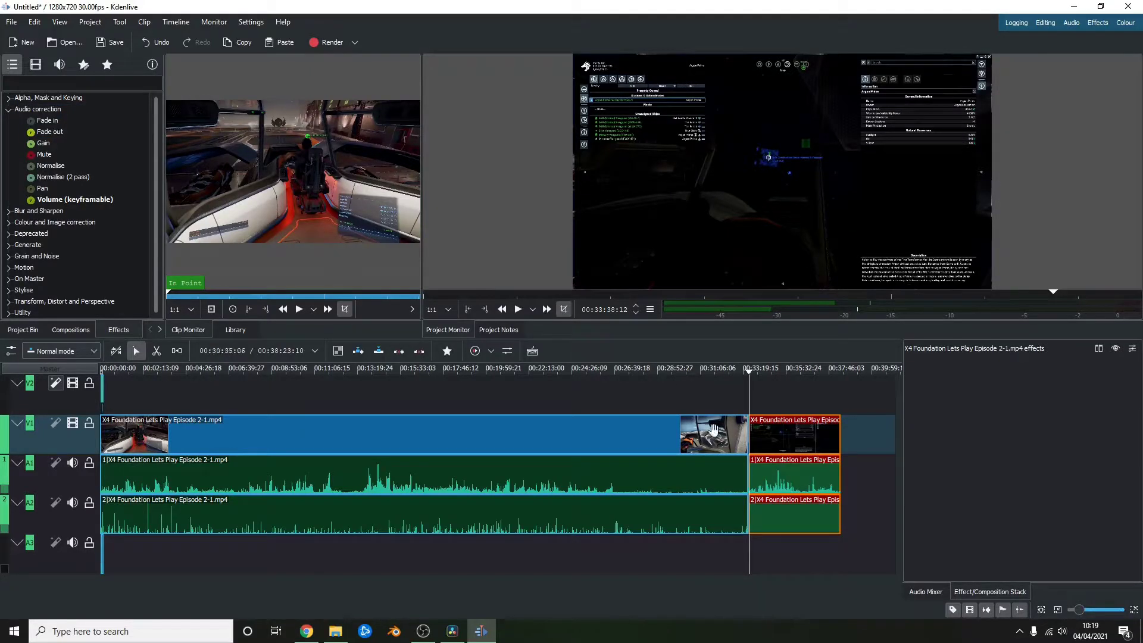
scroll(807, 530, "up", 5)
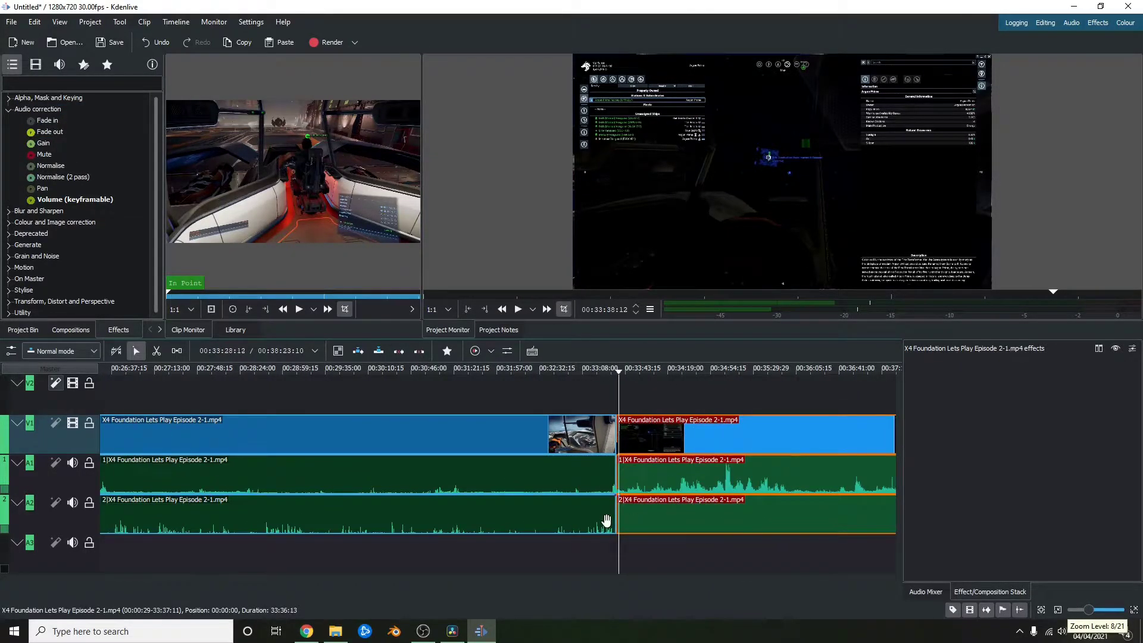
scroll(655, 530, "up", 3)
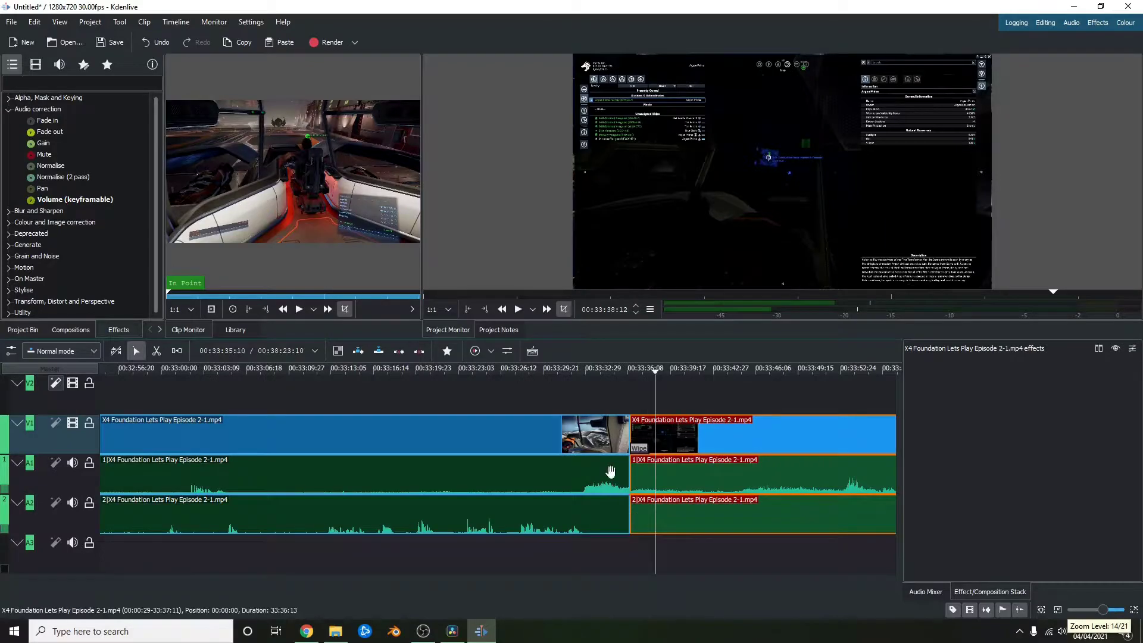
left_click(56, 133)
left_click_drag(53, 132, 617, 471)
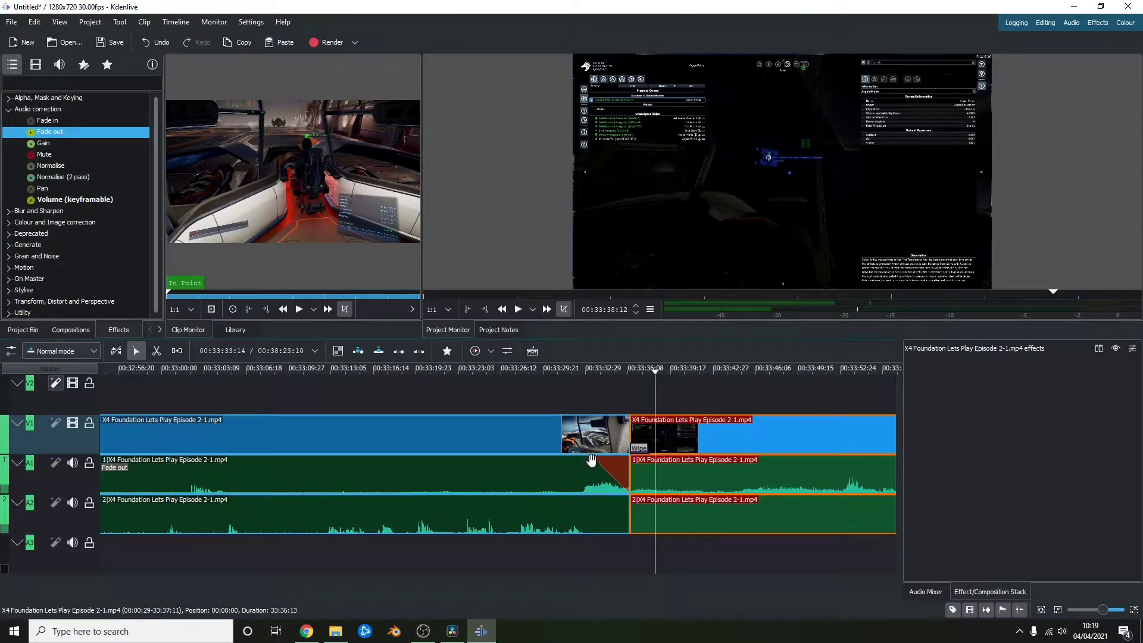
left_click_drag(594, 460, 560, 459)
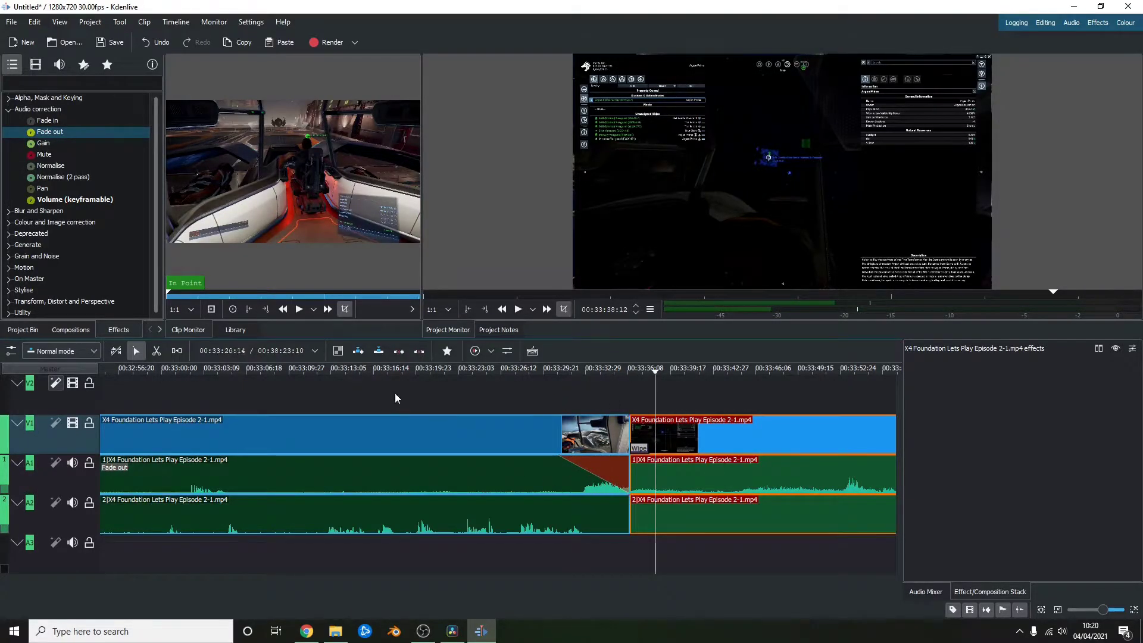
left_click(94, 135)
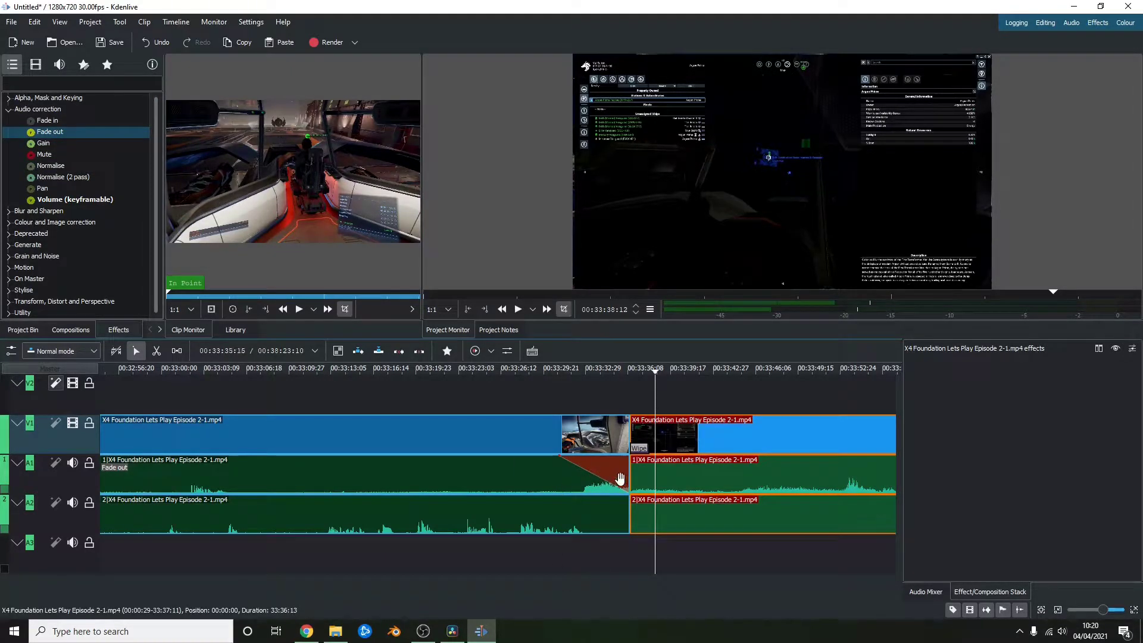
Split the first gameplay segment at 00:33:05:23, after the short noise in its A1 audio.
scroll(548, 473, "down", 3)
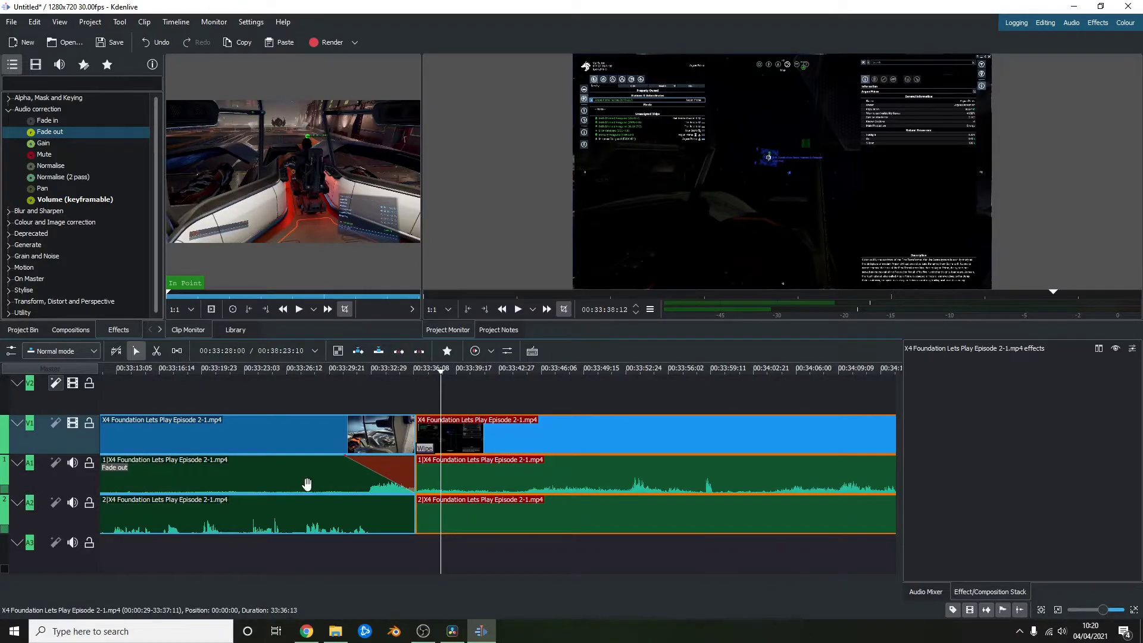
scroll(310, 480, "up", 5)
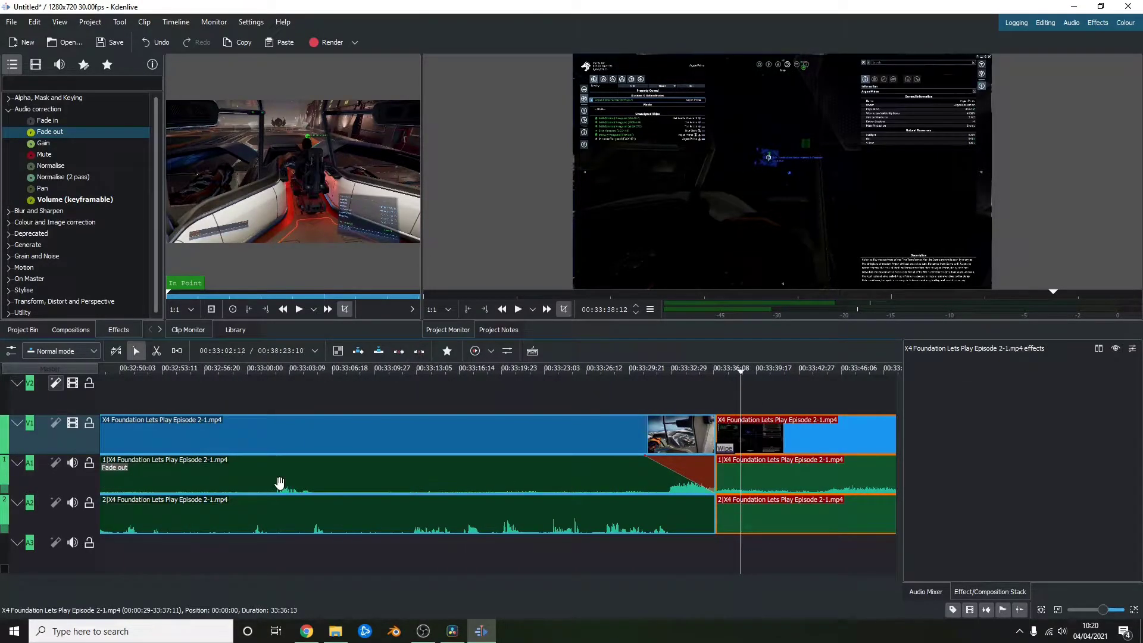
left_click(292, 473)
left_click(285, 389)
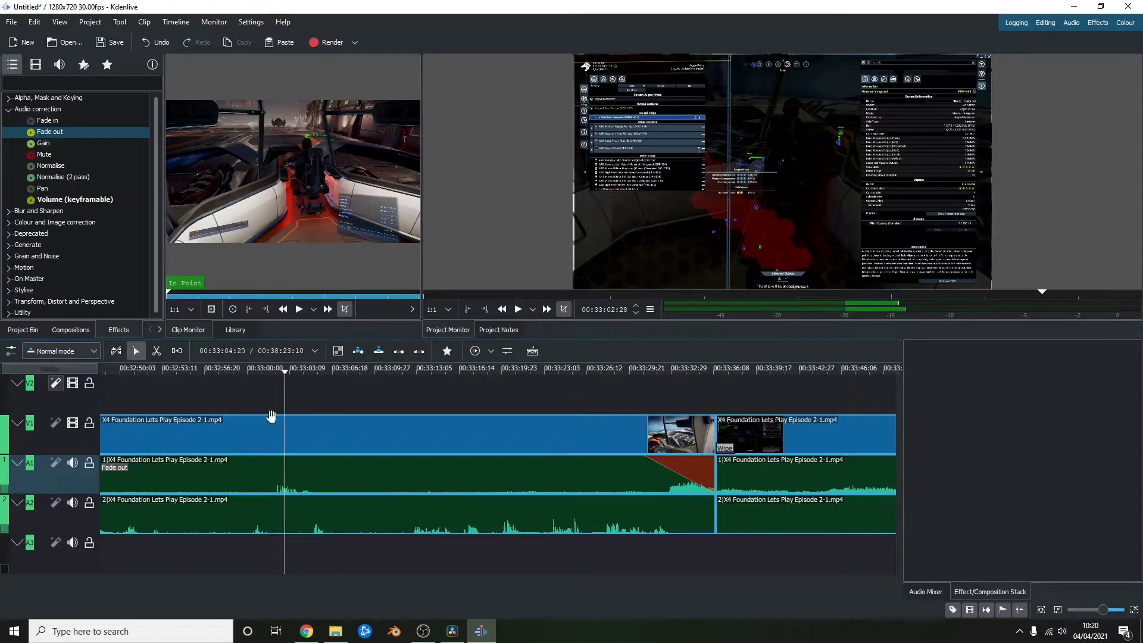
left_click(307, 370)
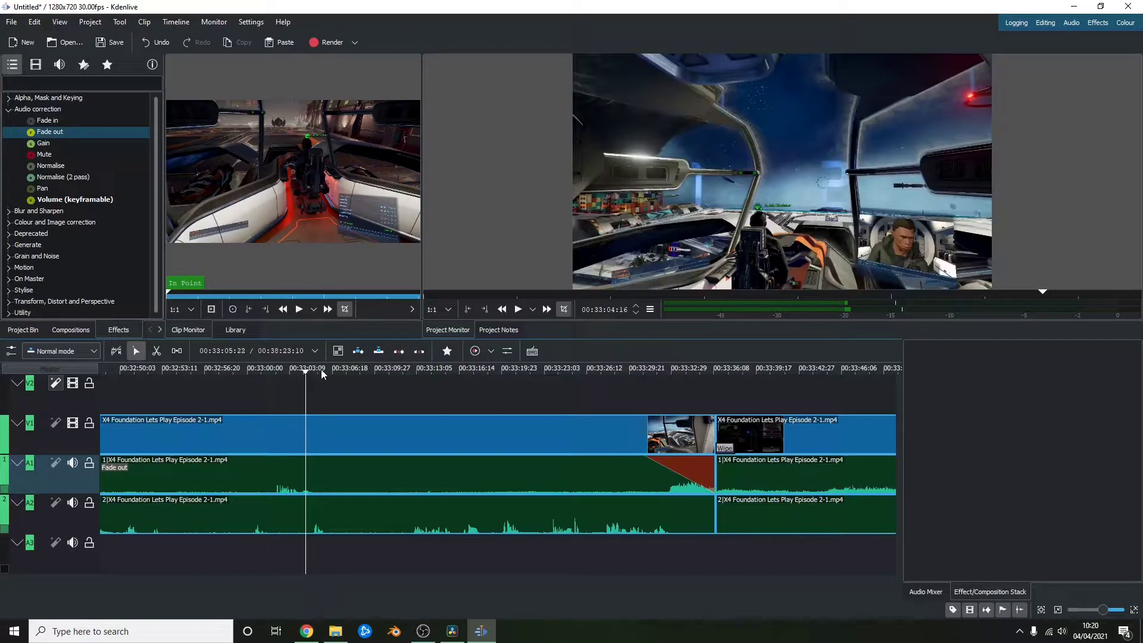
left_click(321, 369)
right_click(335, 435)
left_click(366, 396)
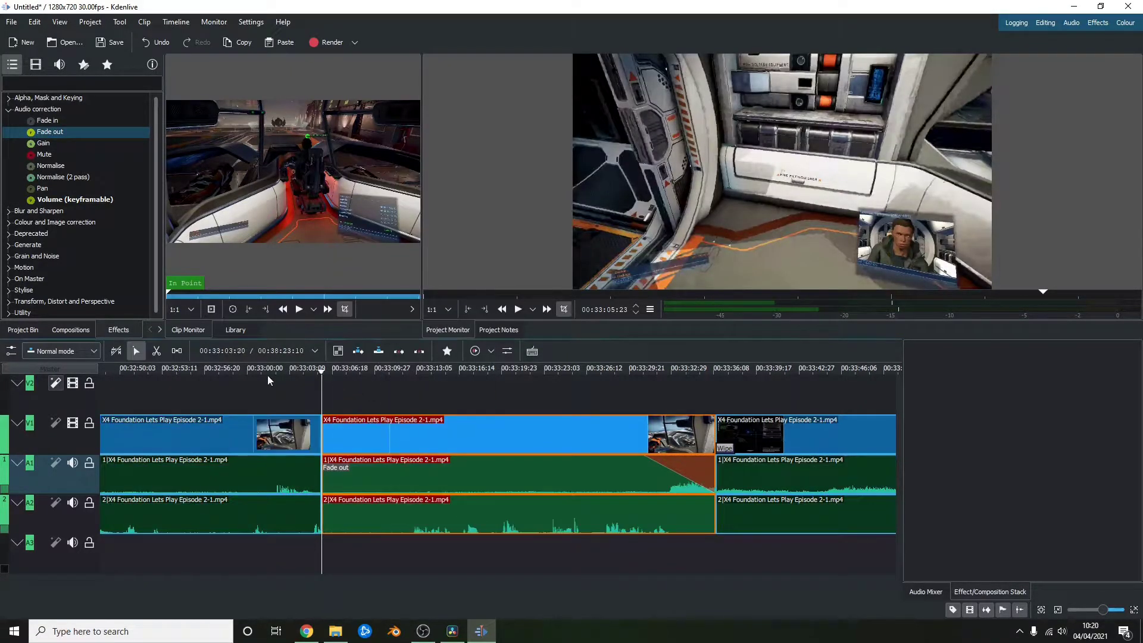
Split the first gameplay segment again at 00:33:01:07, just before the short noise, and deselect the isolated piece.
left_click(264, 369)
right_click(264, 369)
right_click(277, 479)
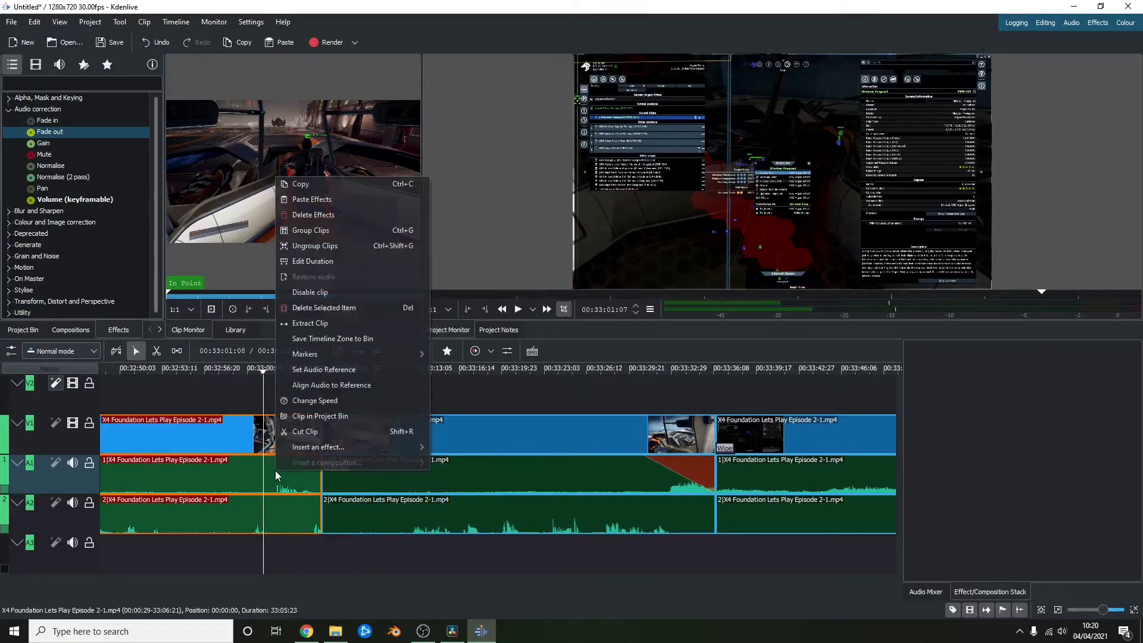
left_click(330, 440)
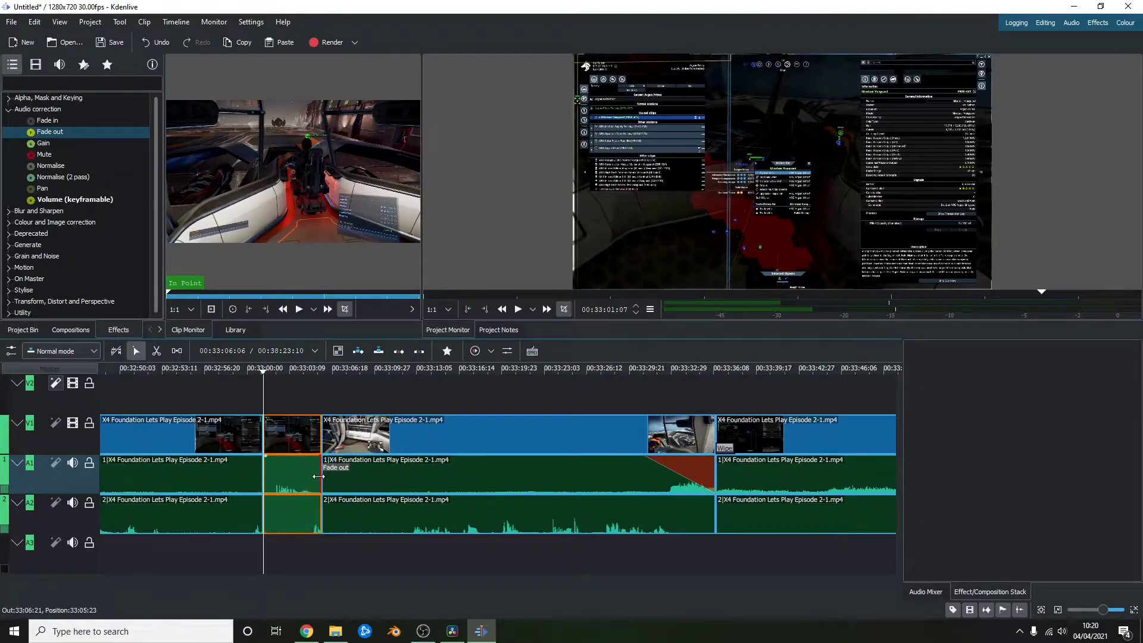
left_click(421, 554)
scroll(399, 564, "down", 1)
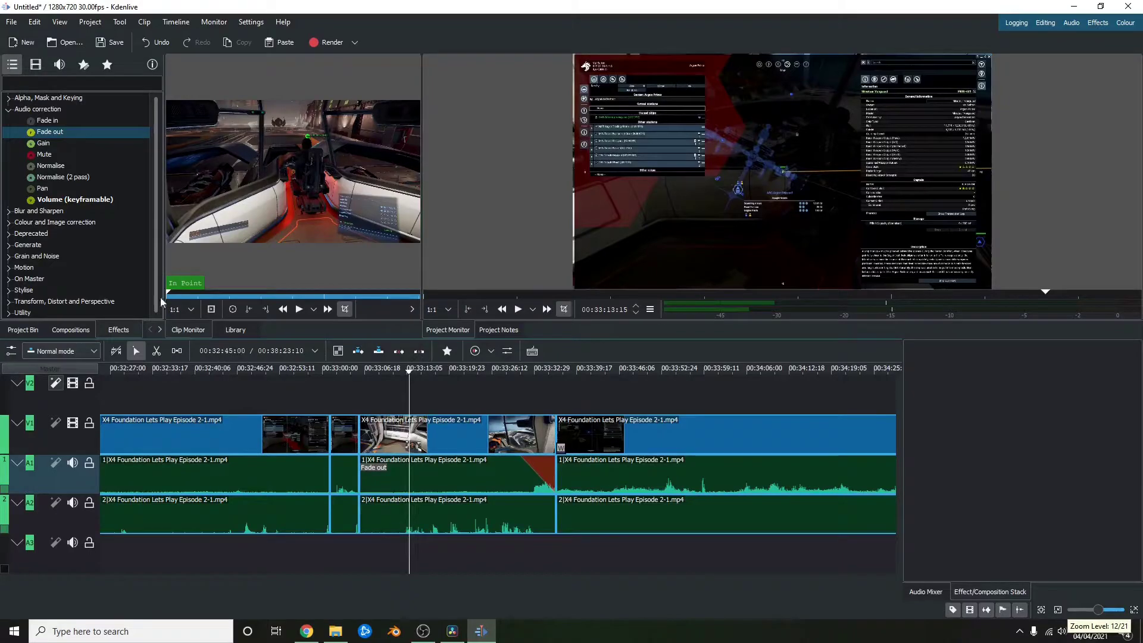
Import the X4 Foundation Lets Play Episode 2-2 video from the X4 folder in File Explorer into the project bin.
left_click(9, 110)
left_click(26, 330)
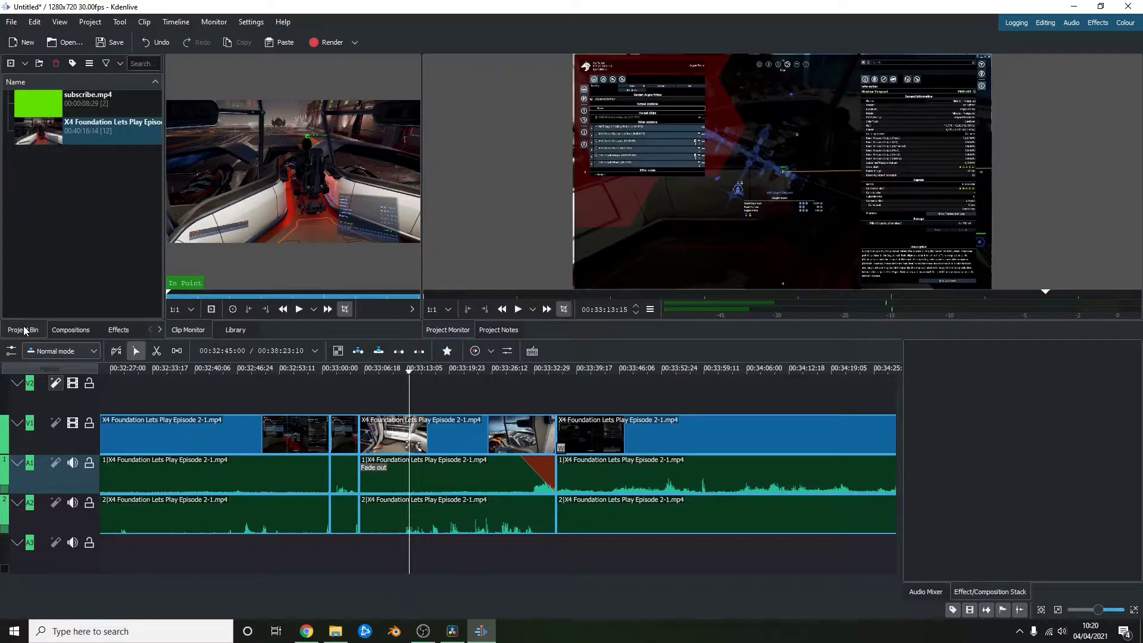
left_click(66, 329)
left_click(19, 331)
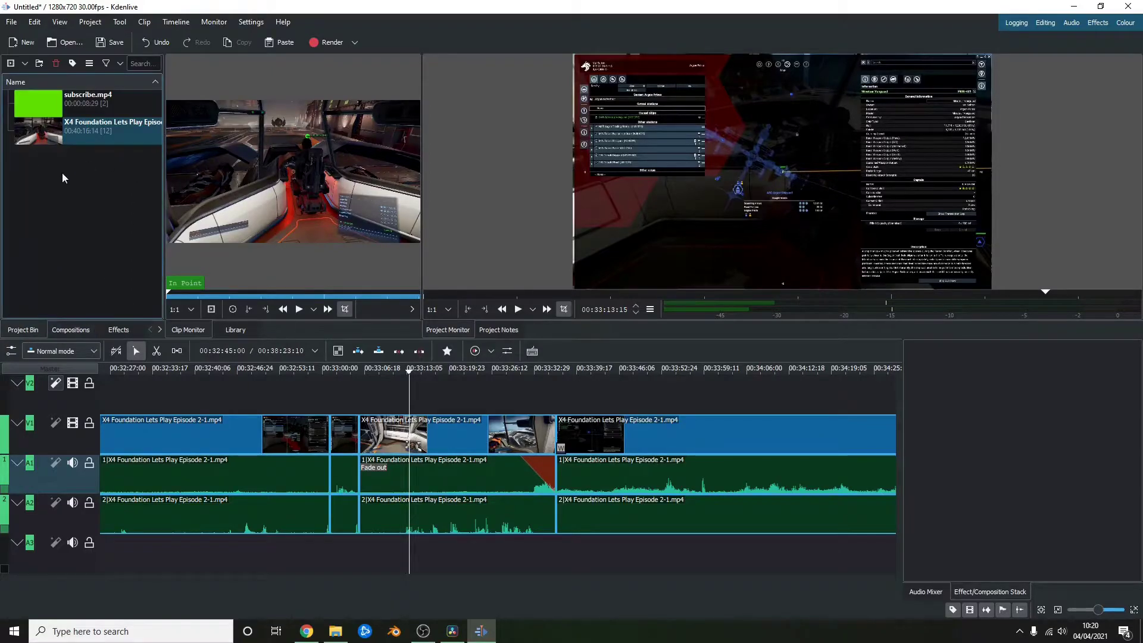
left_click(335, 629)
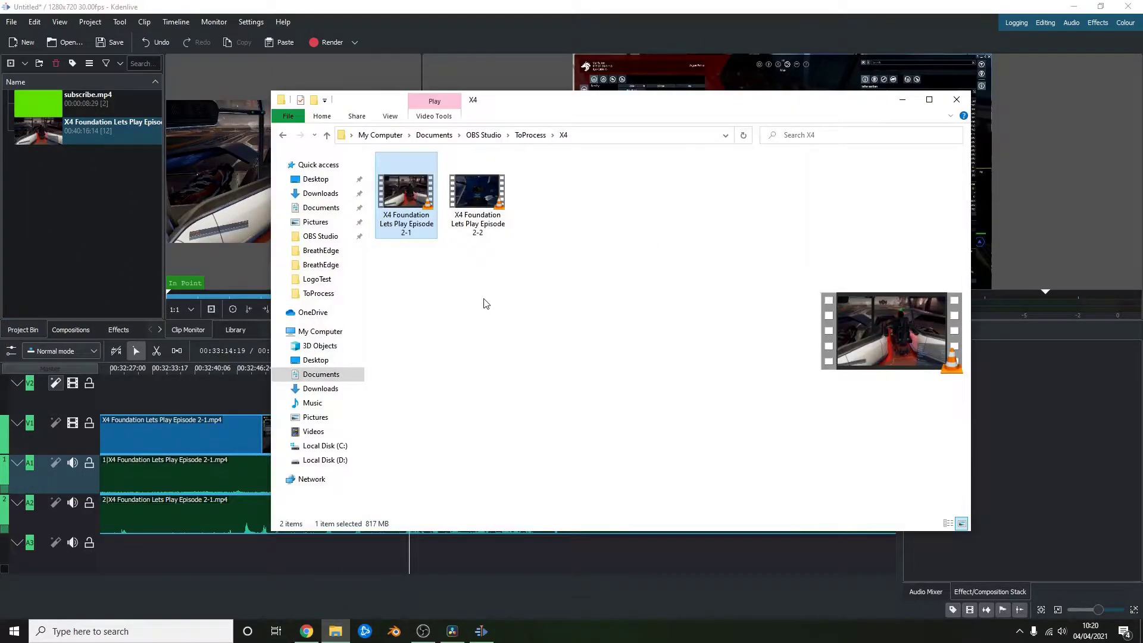
left_click(481, 199)
left_click_drag(481, 201, 115, 223)
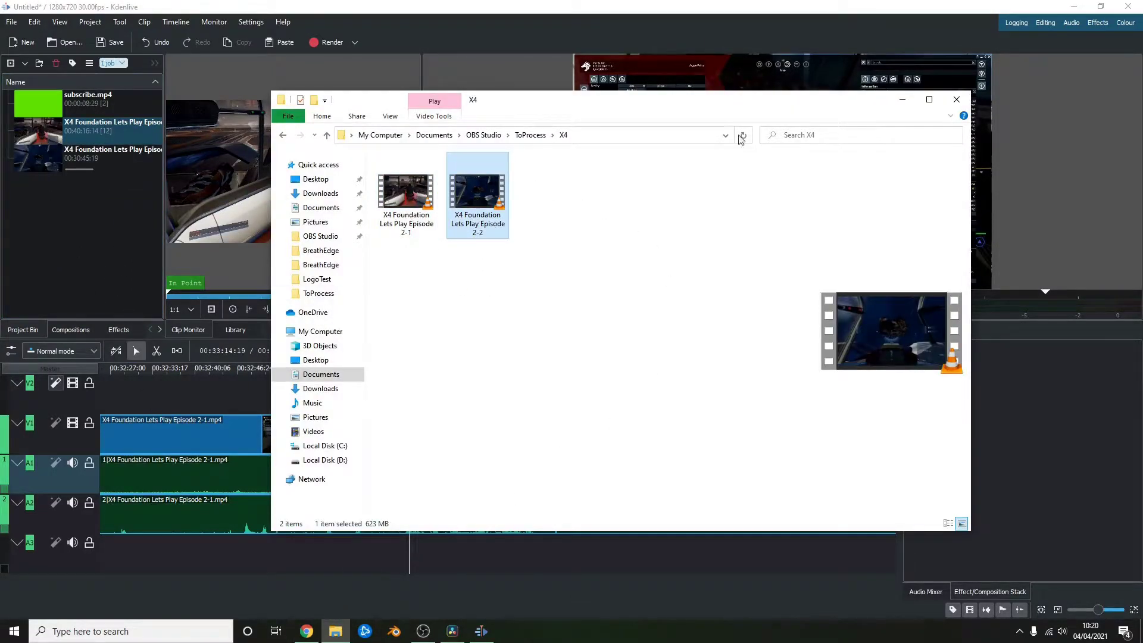
left_click(901, 100)
Place the X4 Foundation Lets Play Episode 2-2 clip on V1 directly after the end of the Episode 2-1 footage.
scroll(761, 471, "down", 10)
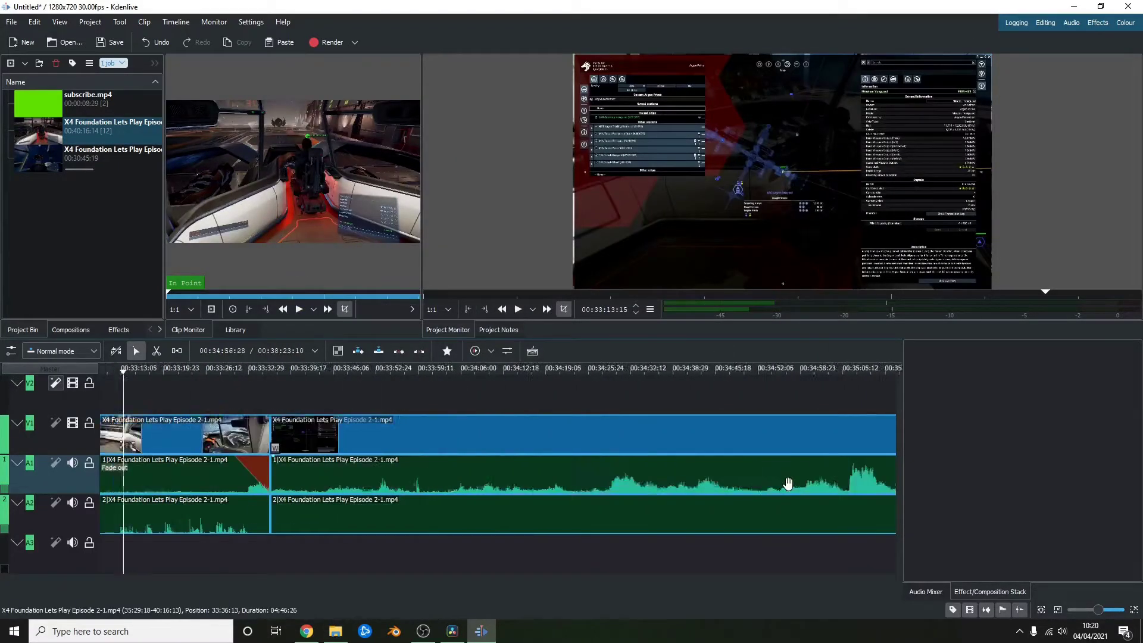
scroll(774, 482, "down", 5)
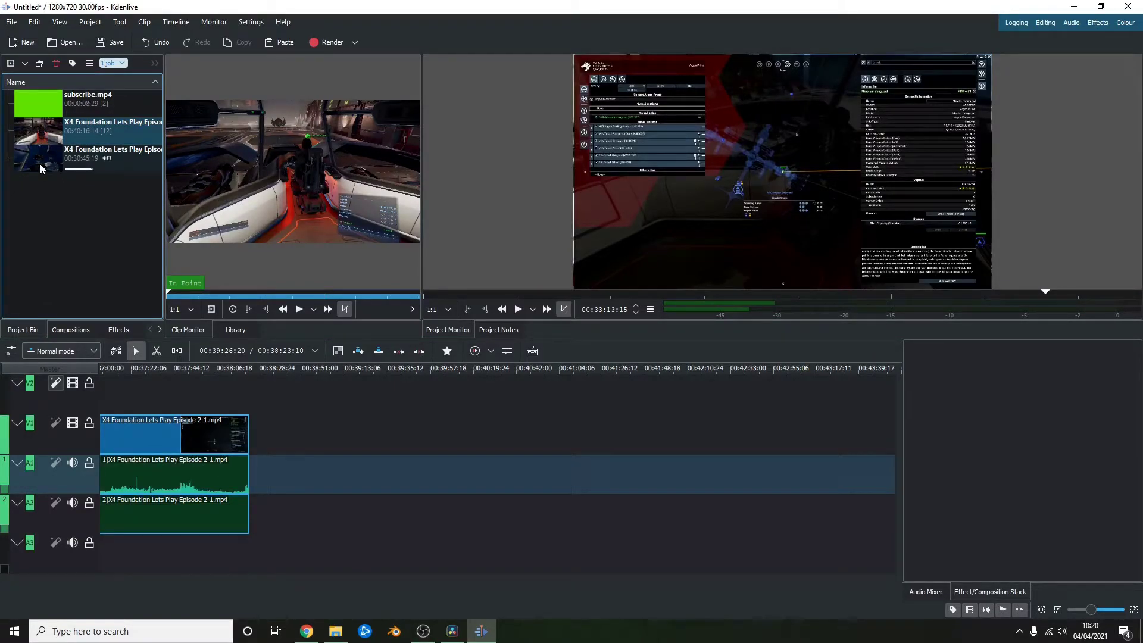
left_click_drag(38, 161, 252, 443)
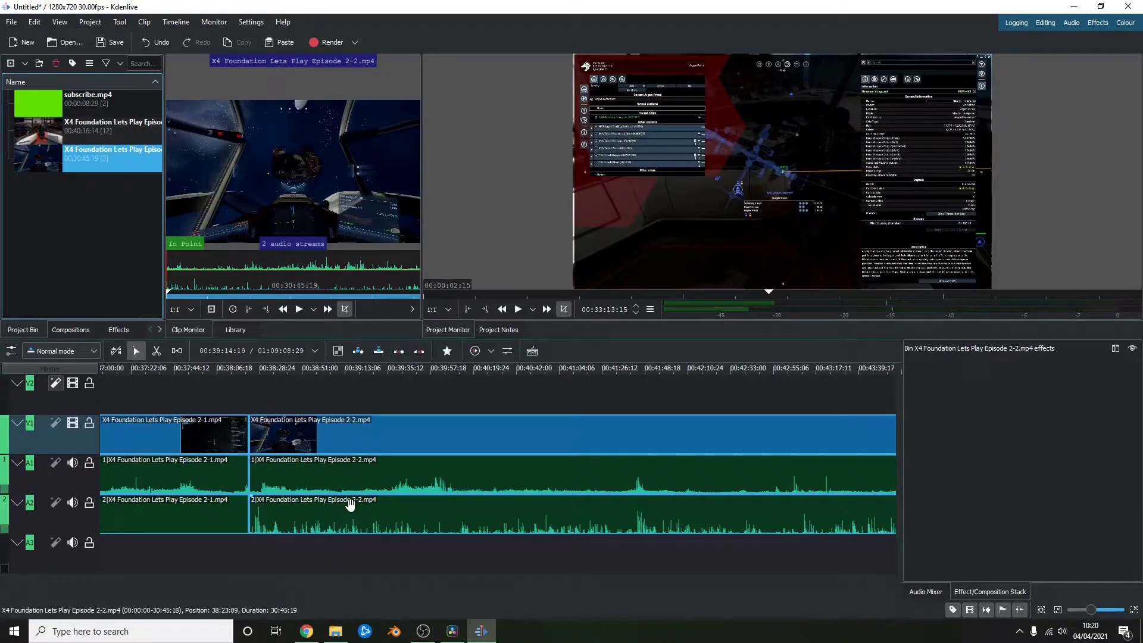
scroll(336, 476, "down", 4)
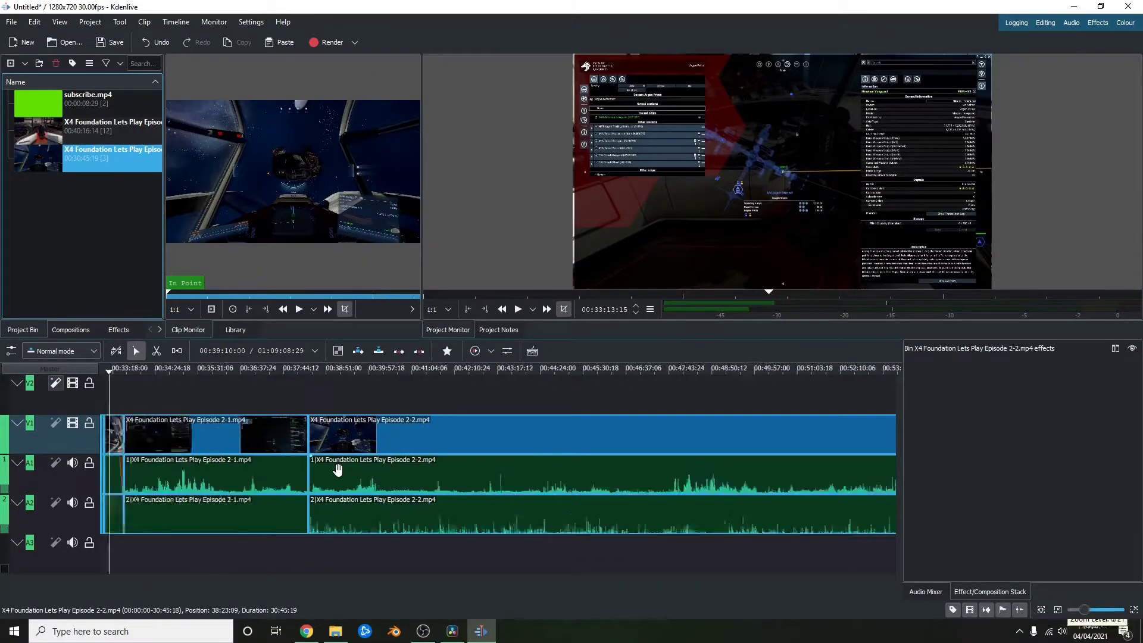
Move the playhead to the end of the Episode 2-2 clip at 01:09:08:15 and set the timeline zone's out point there.
scroll(338, 472, "up", 10)
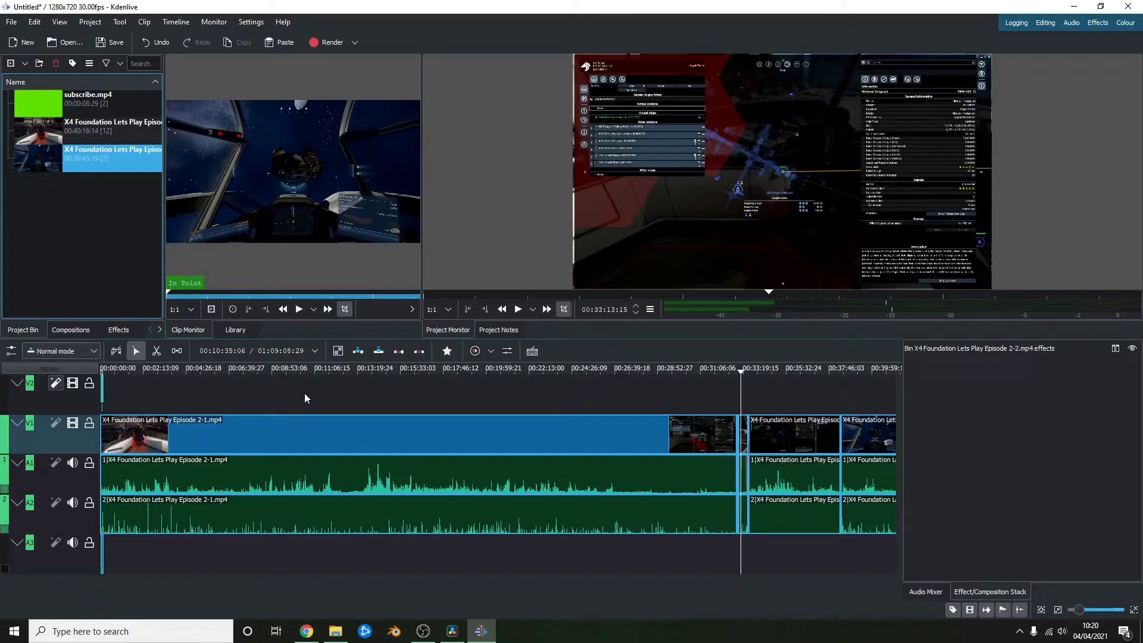
scroll(470, 383, "down", 5)
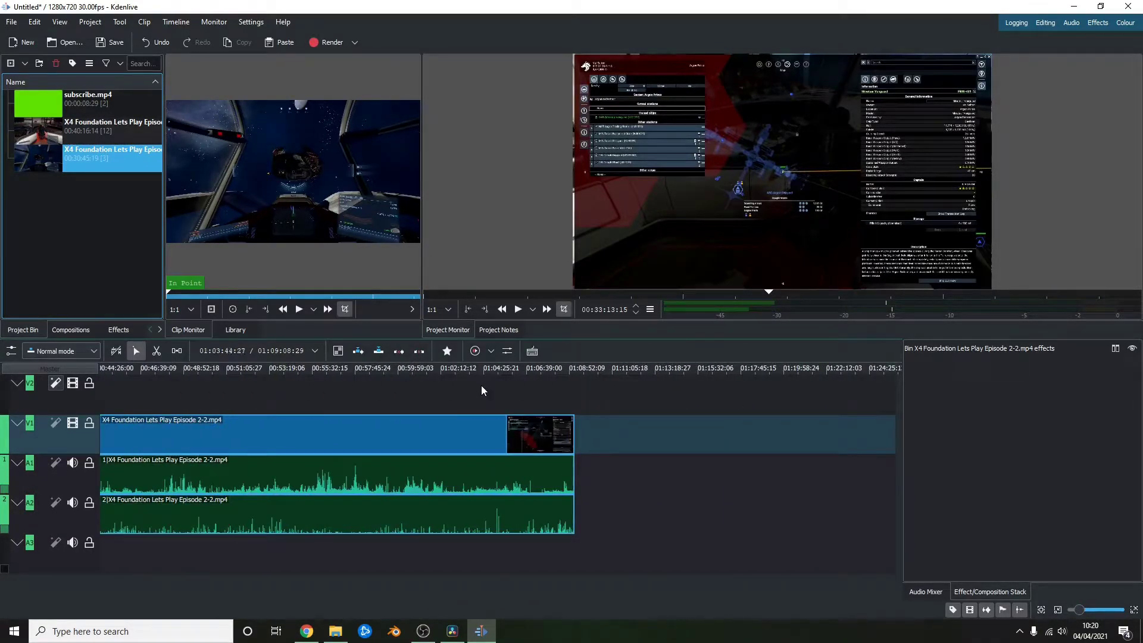
left_click(572, 371)
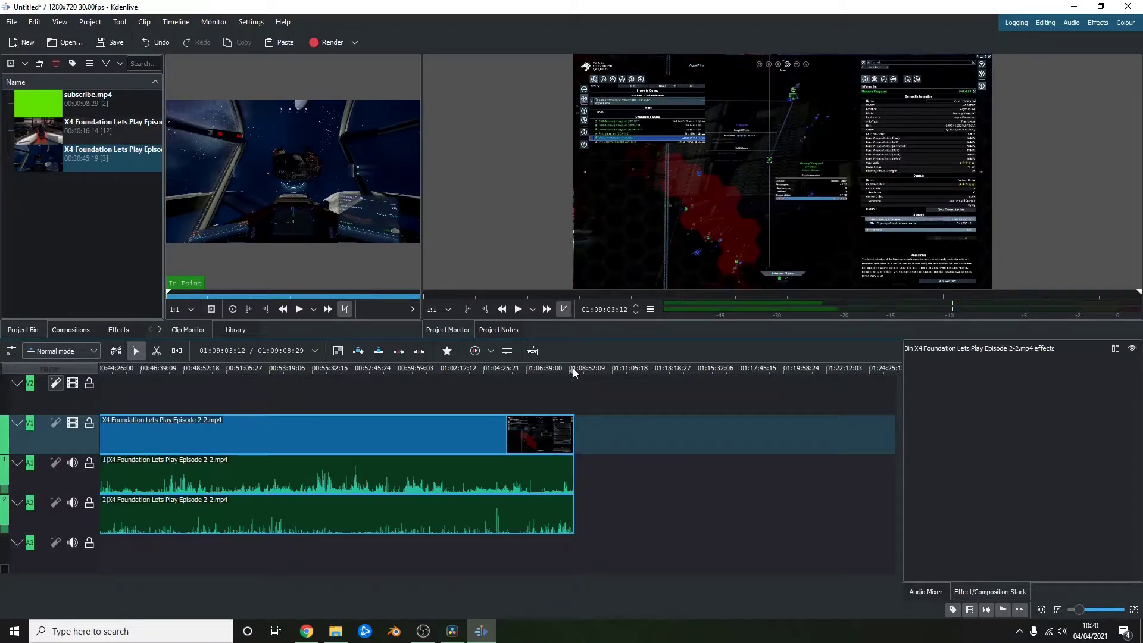
scroll(719, 420, "up", 5)
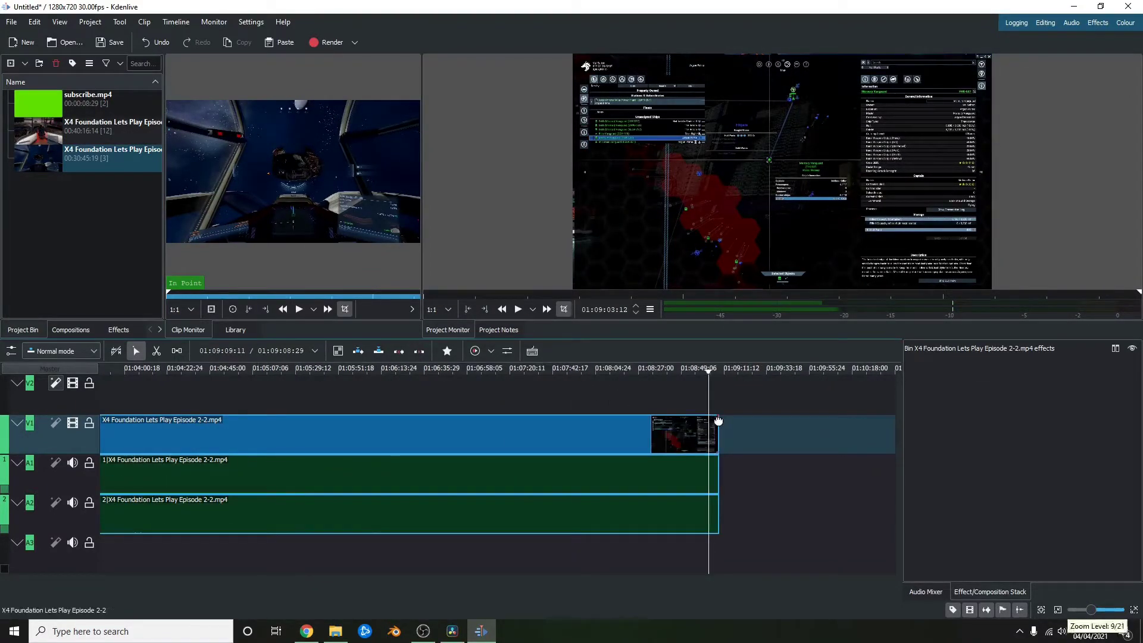
scroll(765, 435, "down", 3)
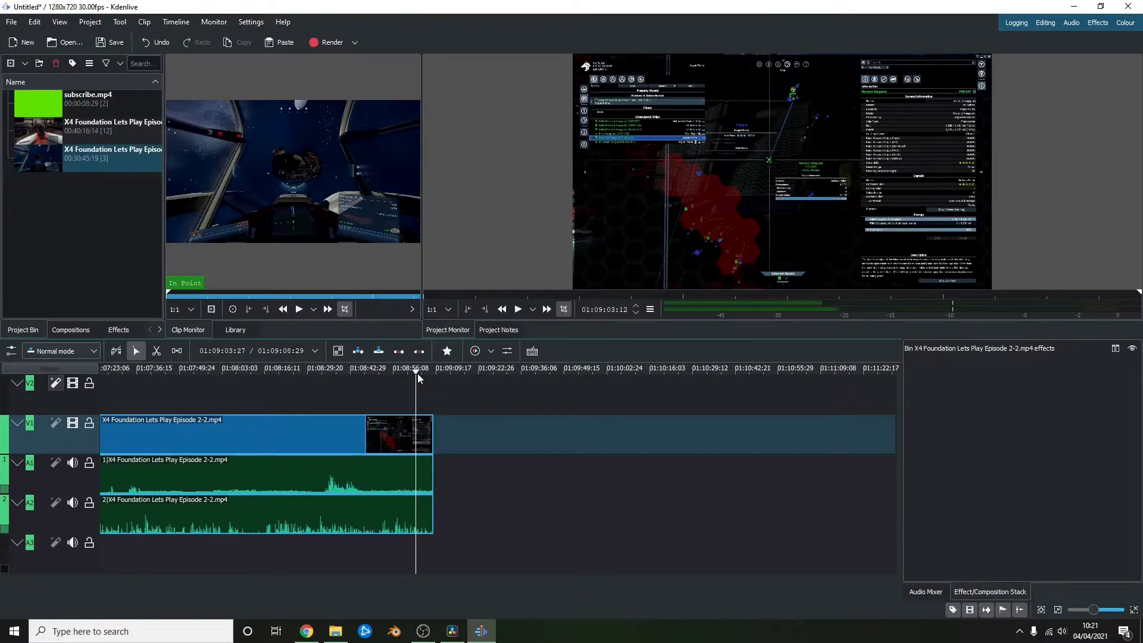
left_click_drag(418, 378, 433, 373)
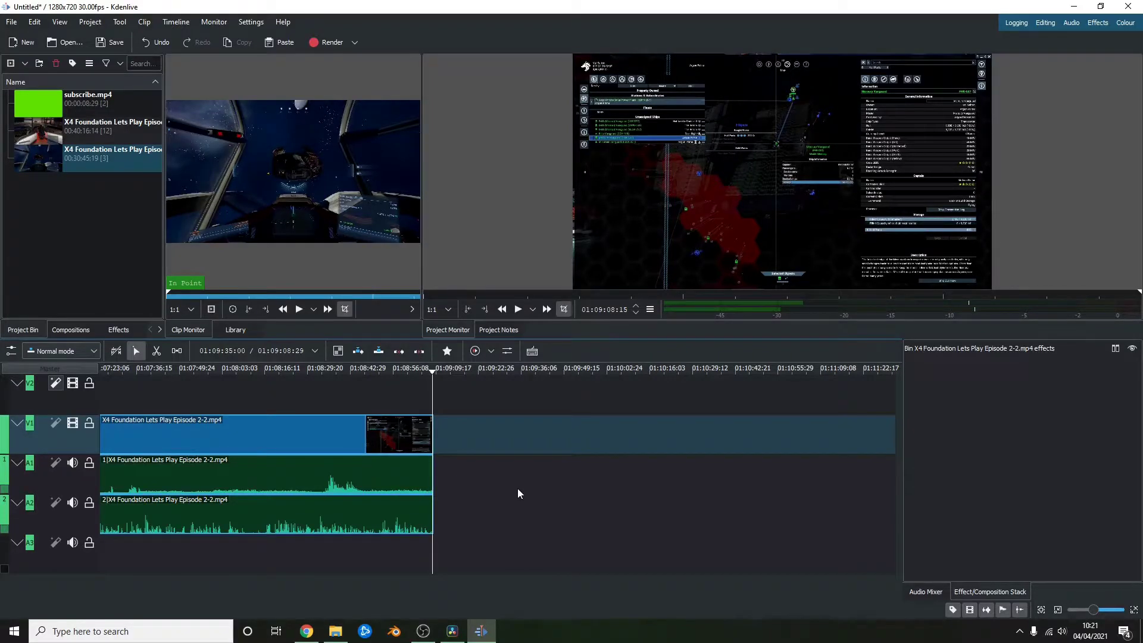
key("o")
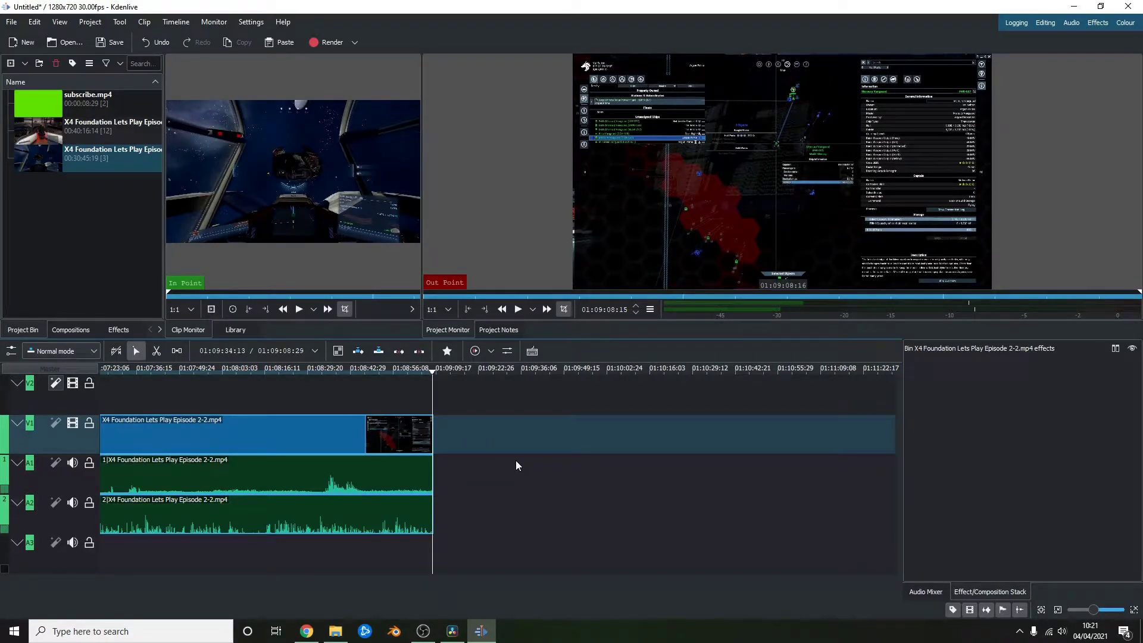
Review the full extent of the timeline zone and scrub through the Episode 2-2 clip up to its end.
mouse_move(184, 247)
scroll(448, 434, "down", 8)
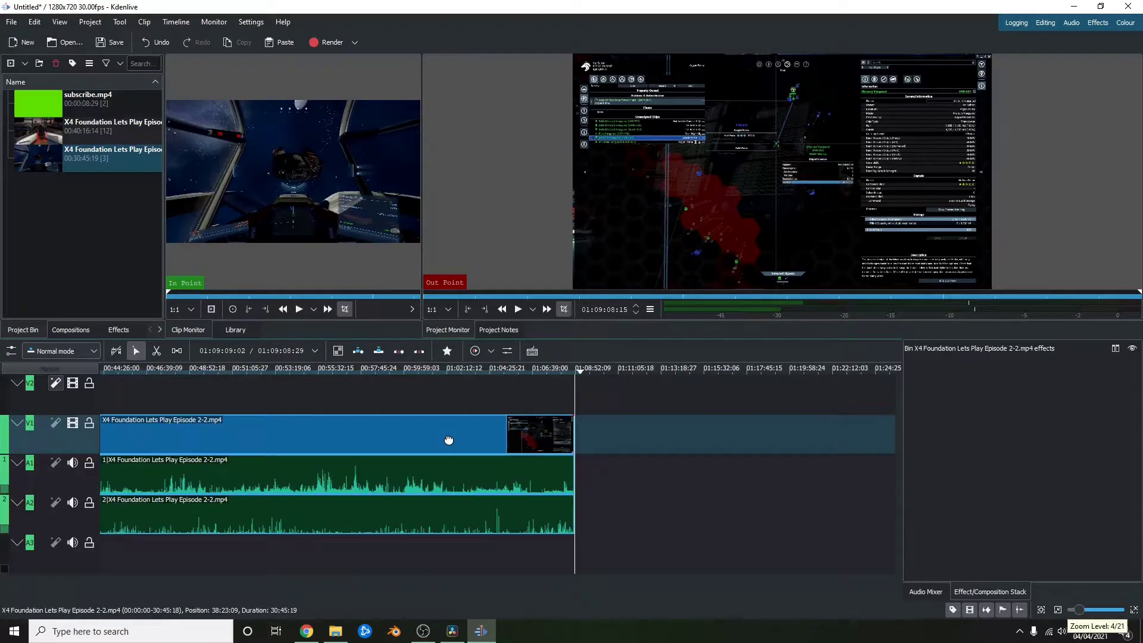
scroll(449, 439, "up", 1)
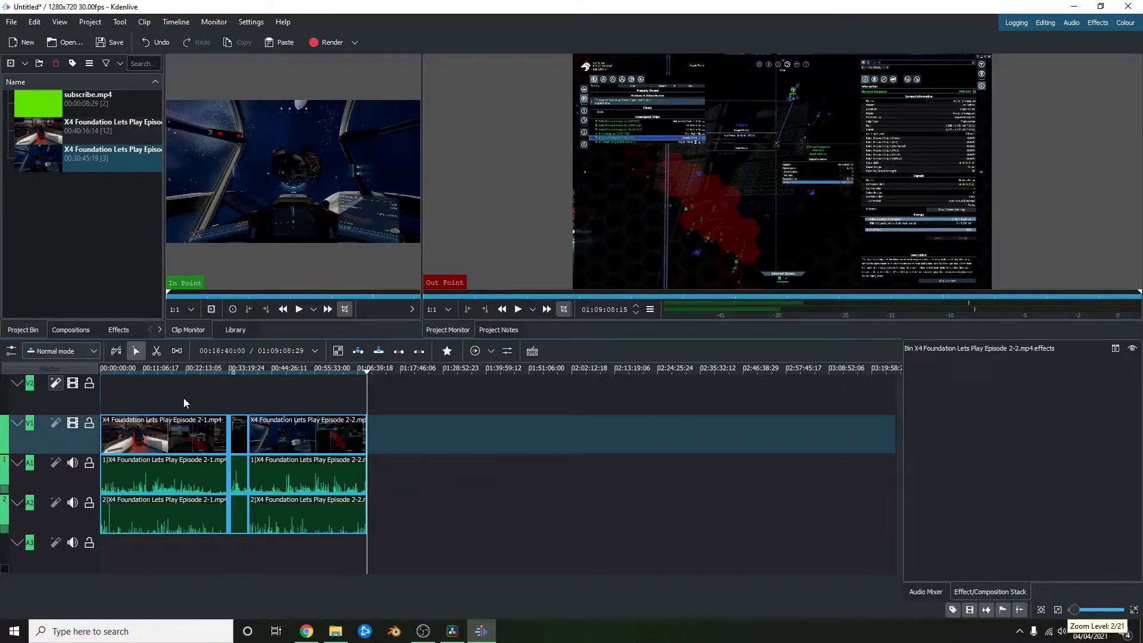
scroll(183, 398, "up", 1)
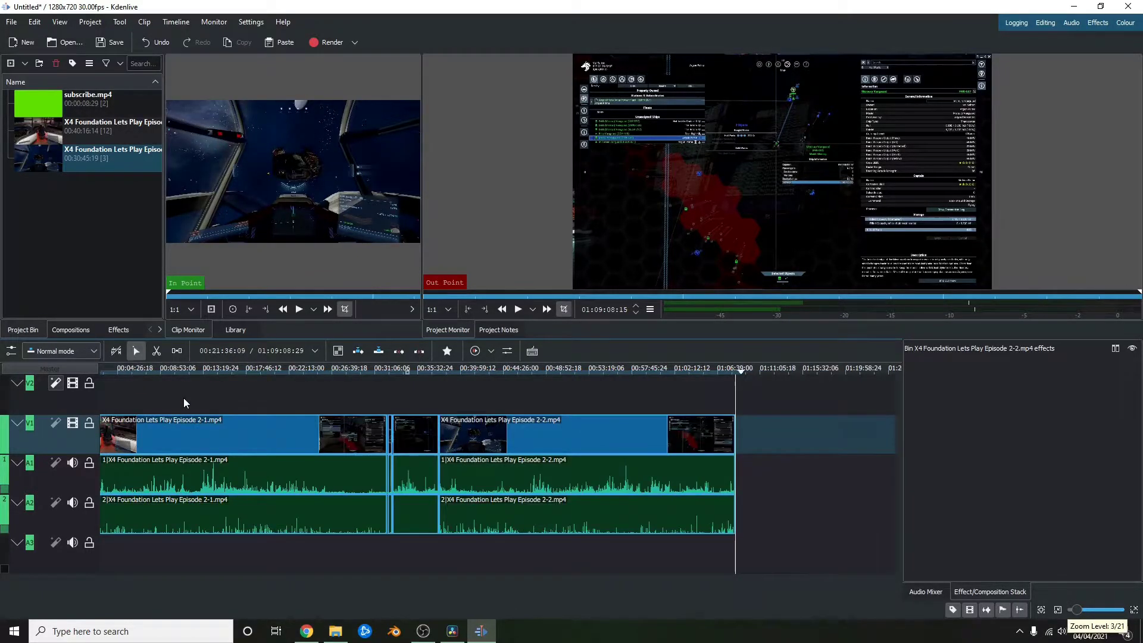
scroll(184, 397, "left", 1)
left_click_drag(286, 372, 601, 372)
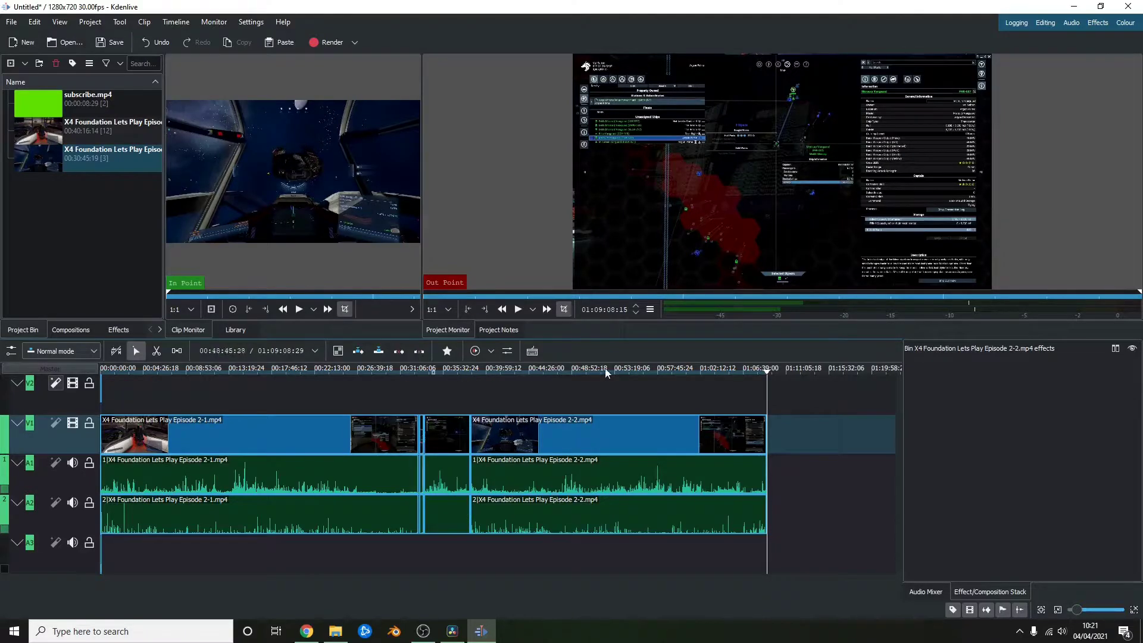
left_click(691, 377)
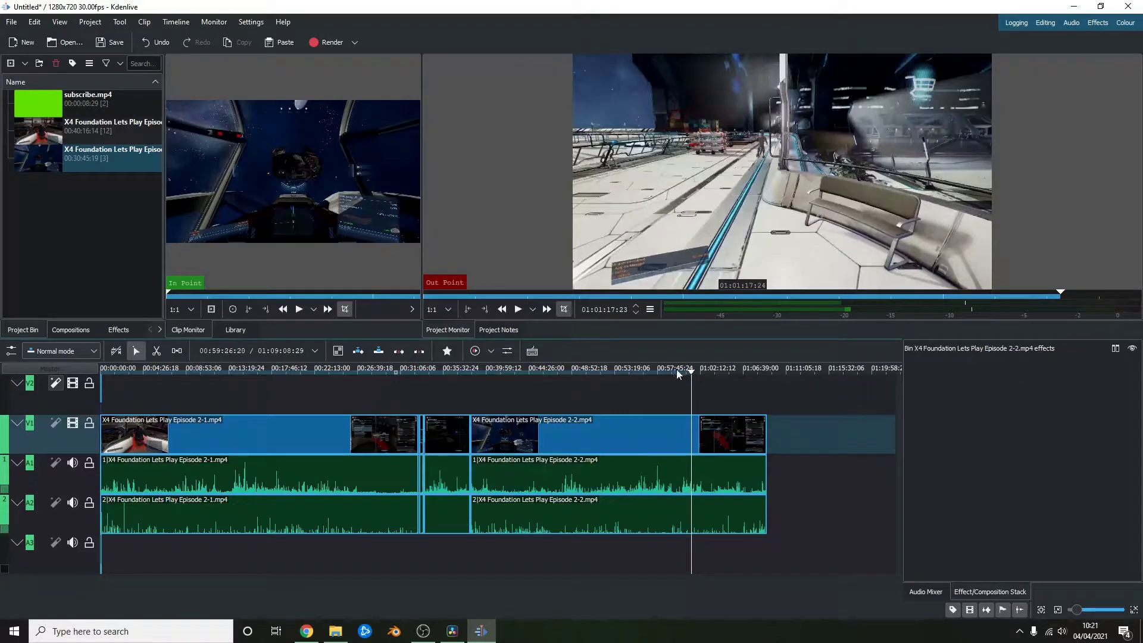
left_click(768, 386)
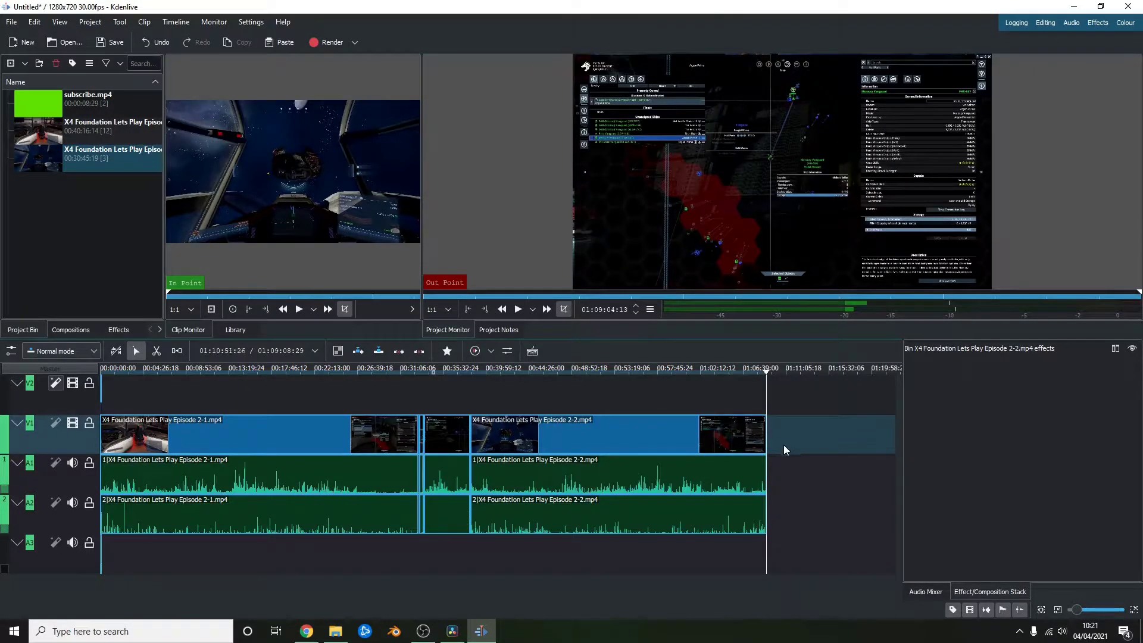
scroll(794, 480, "up", 2)
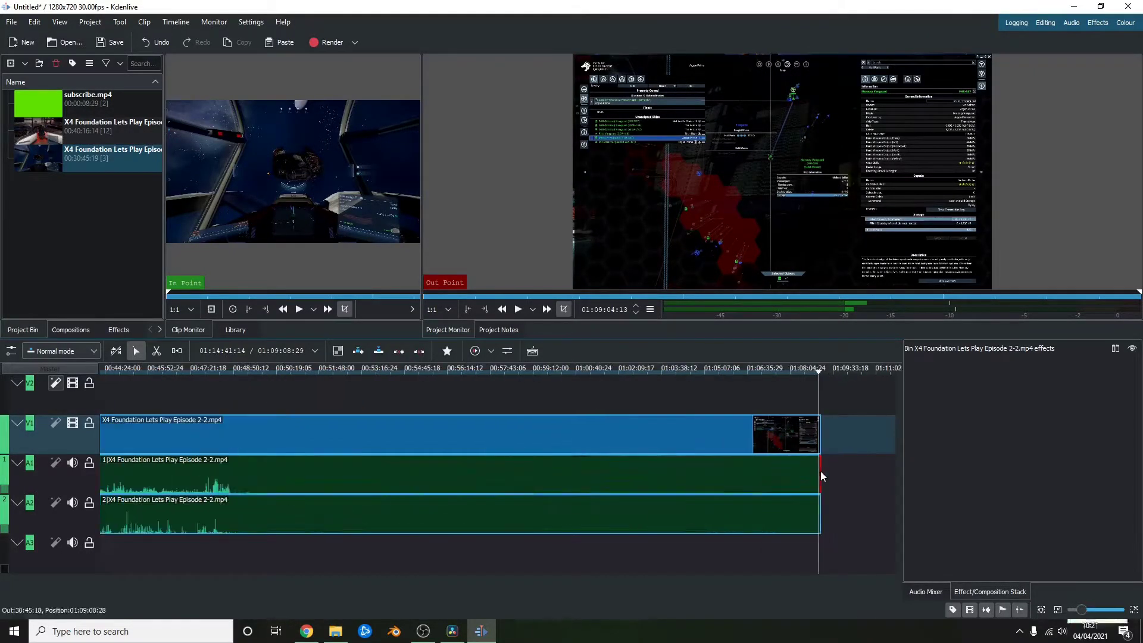
left_click(821, 371)
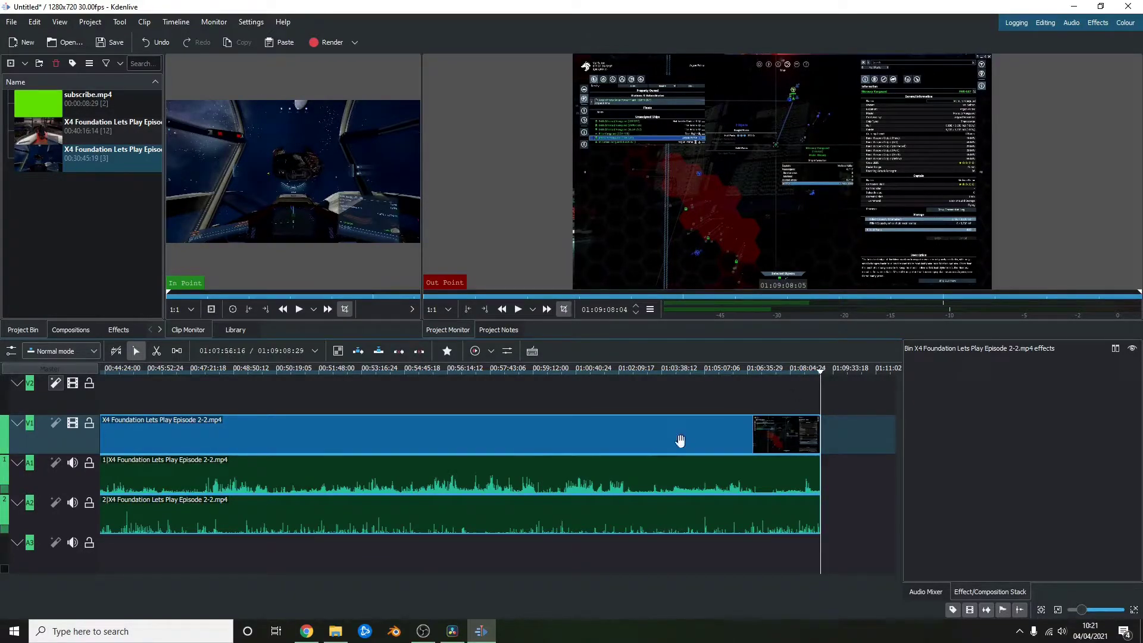
scroll(546, 443, "down", 3)
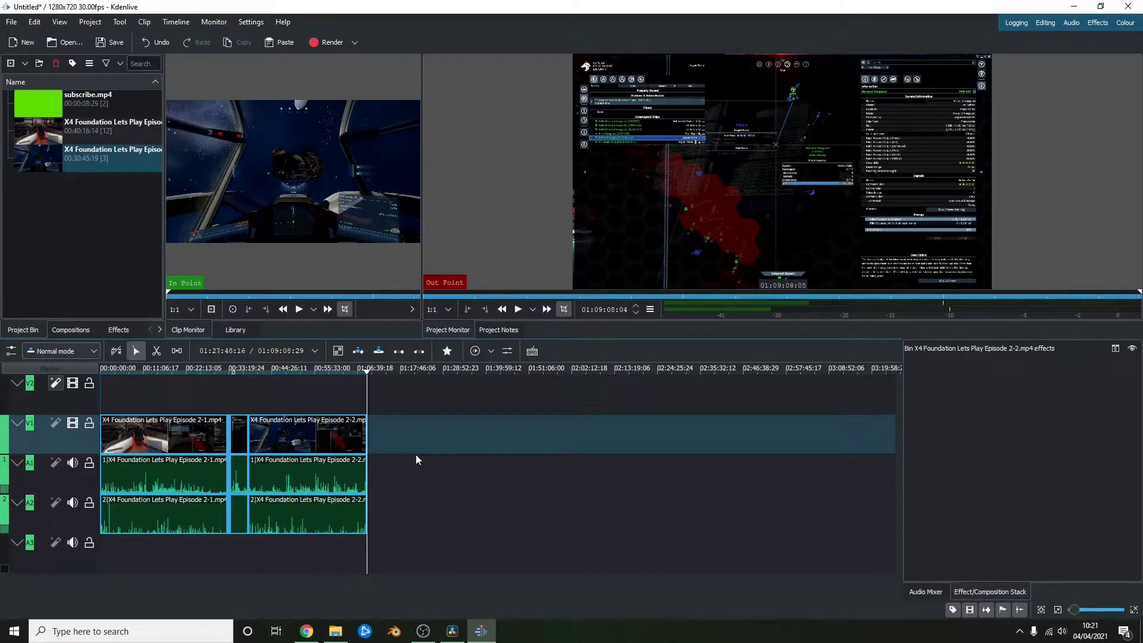
scroll(418, 454, "up", 4)
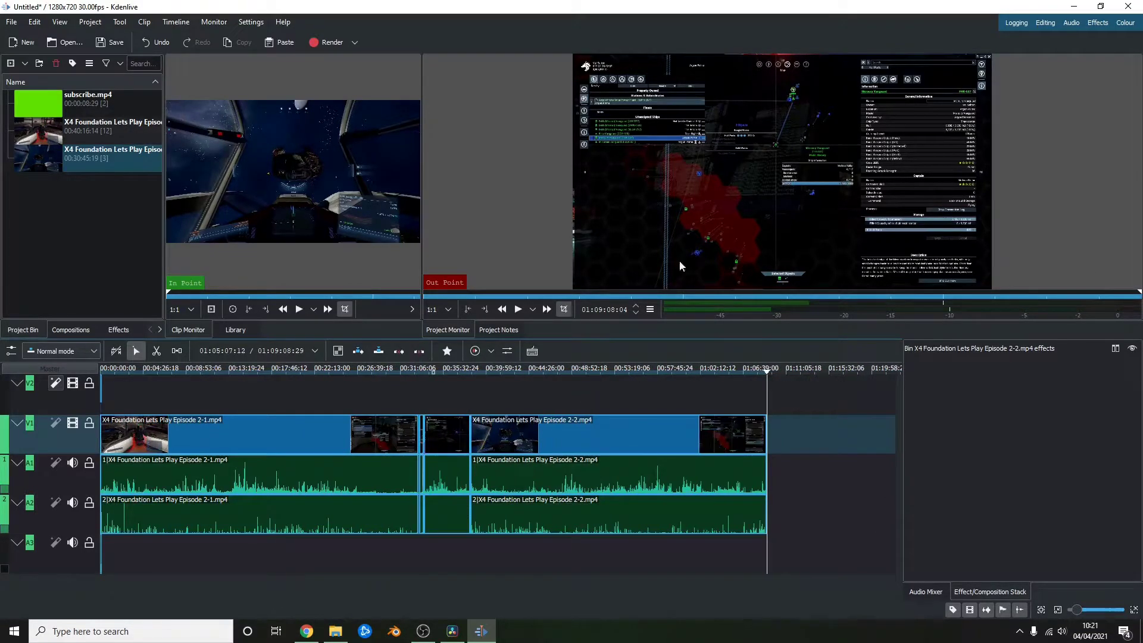
Set the render range to Selected zone in the rendering settings and close them without starting a render.
left_click(355, 42)
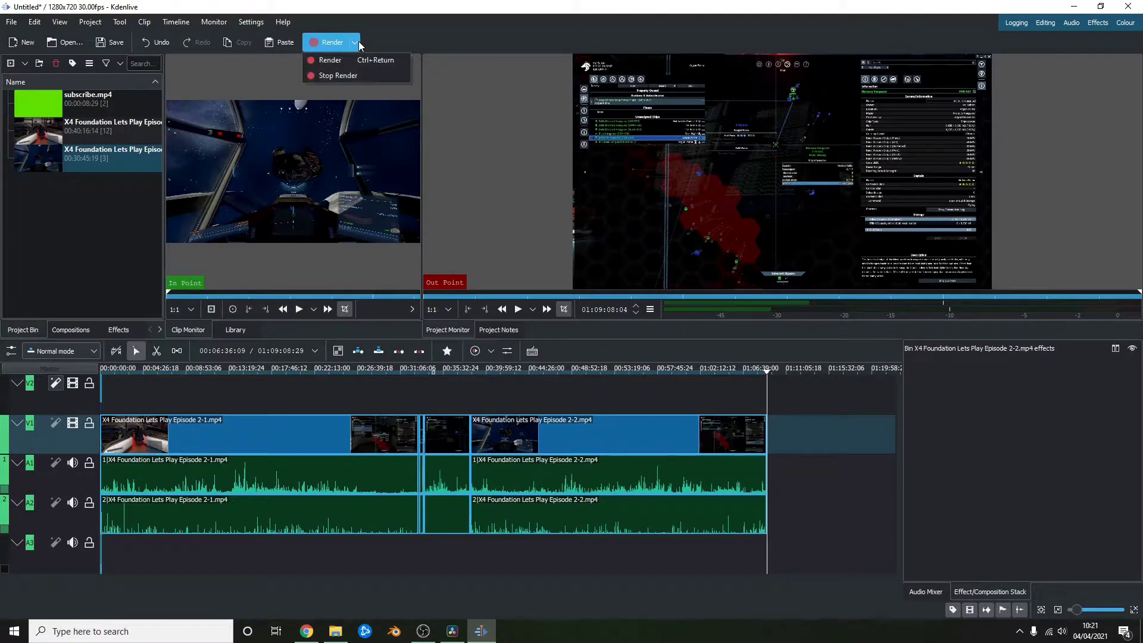
left_click(359, 62)
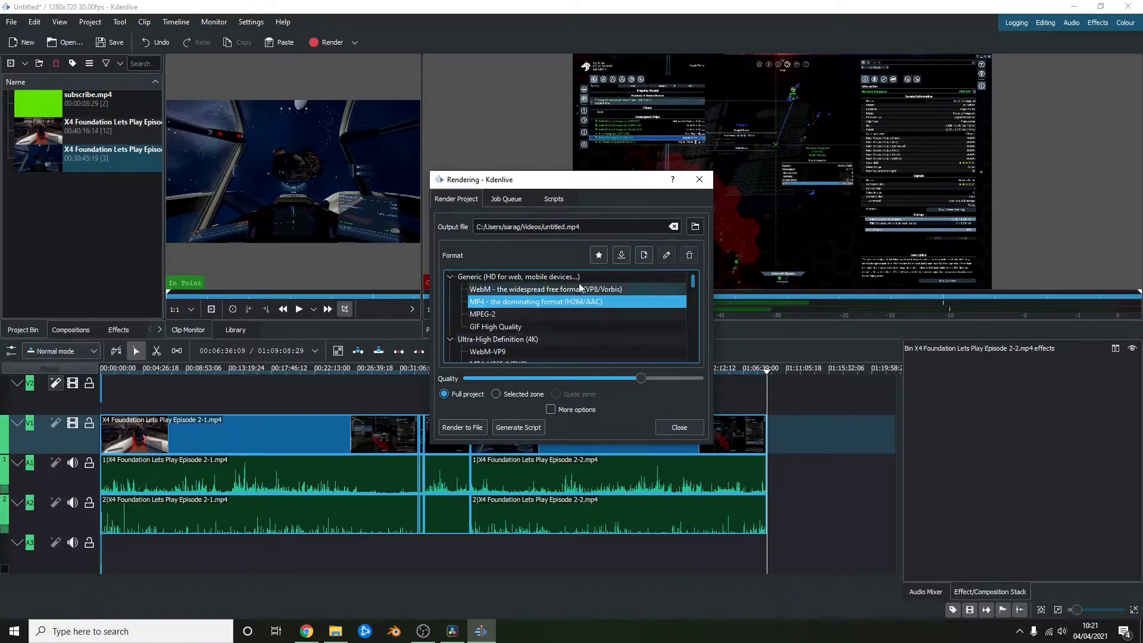
left_click(510, 394)
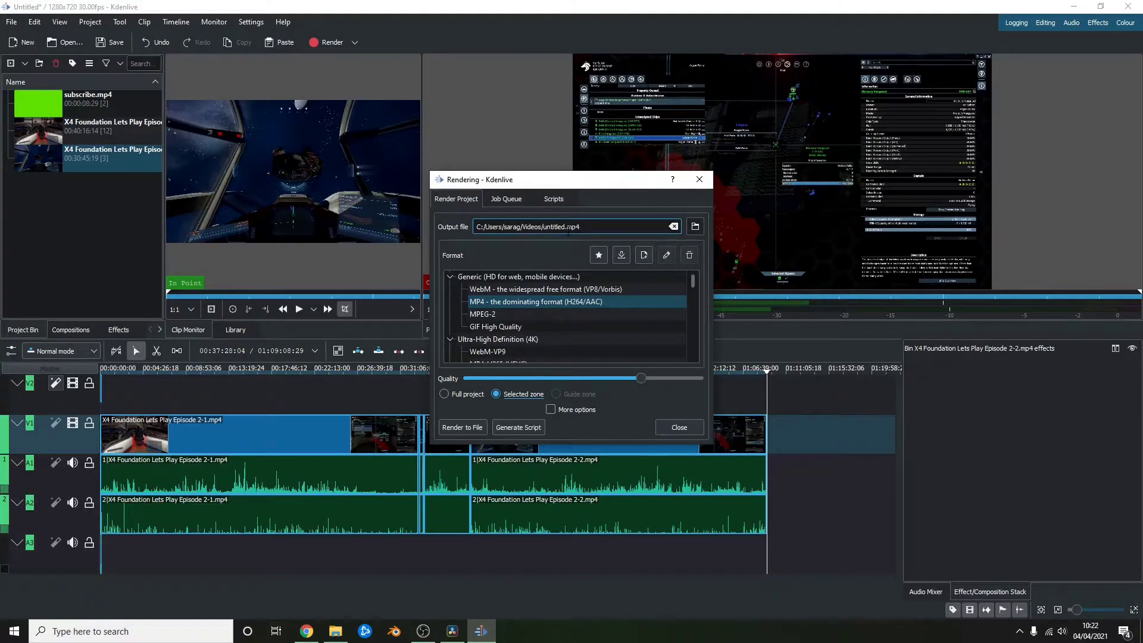
left_click(699, 180)
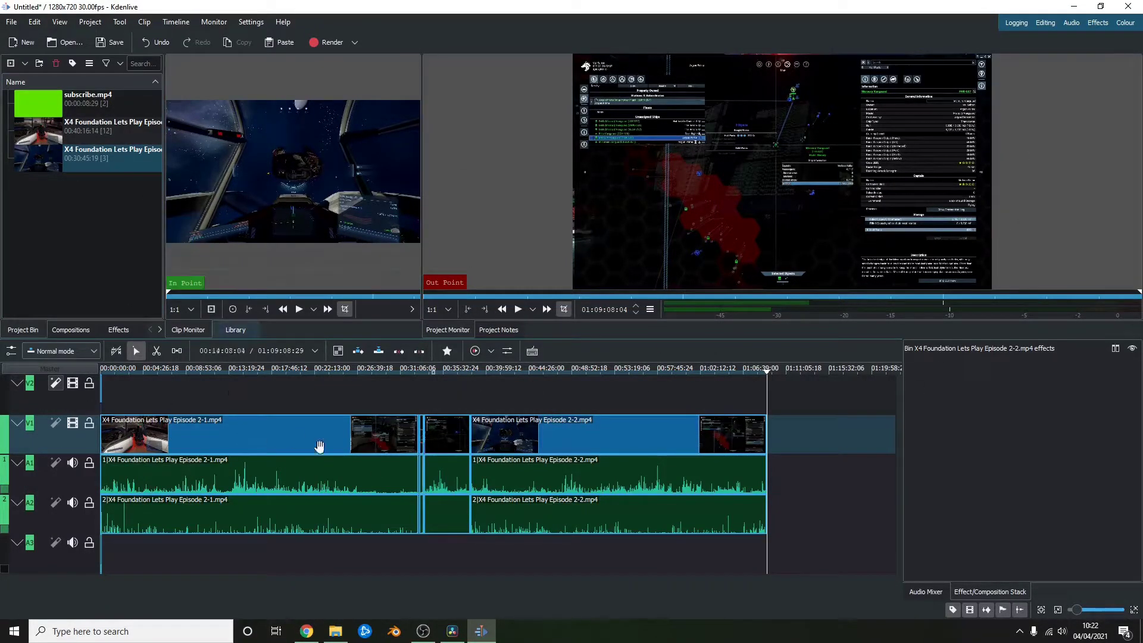
Browse the To Upload and Storage folders of OBS Studio in File Explorer and examine the BreathEdge project and video files.
left_click(335, 630)
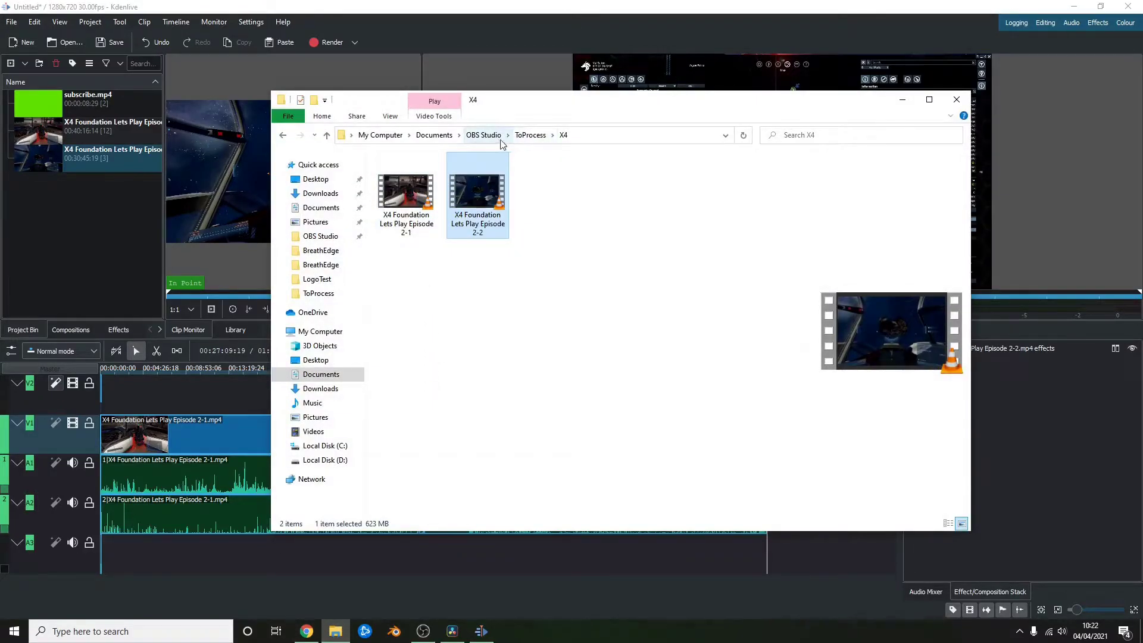
left_click(499, 135)
double_click(401, 222)
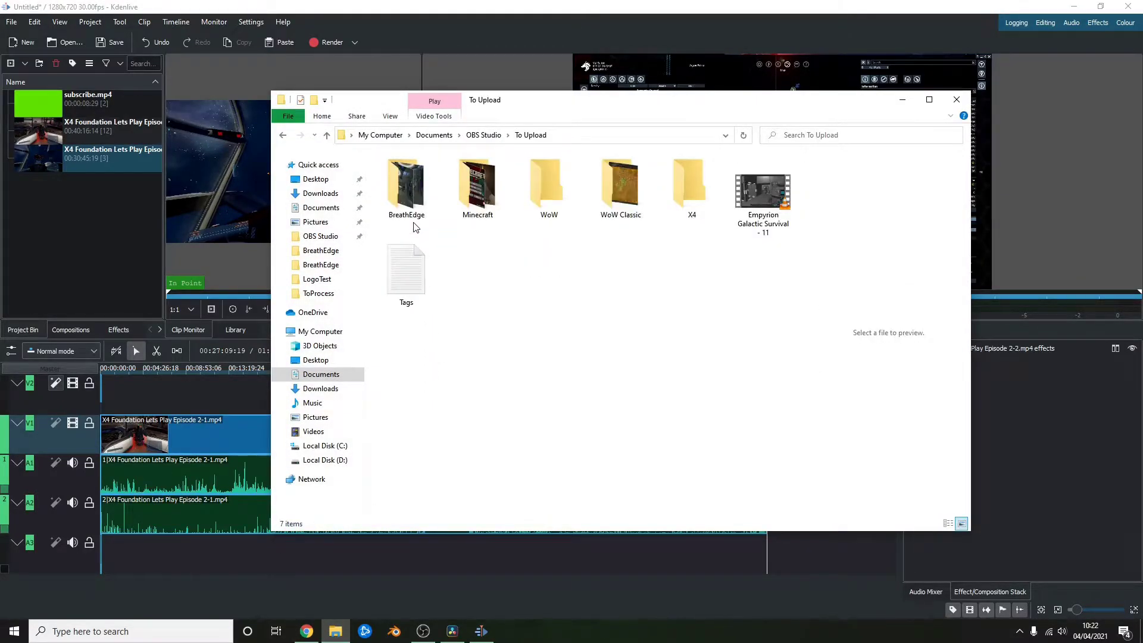
left_click(487, 135)
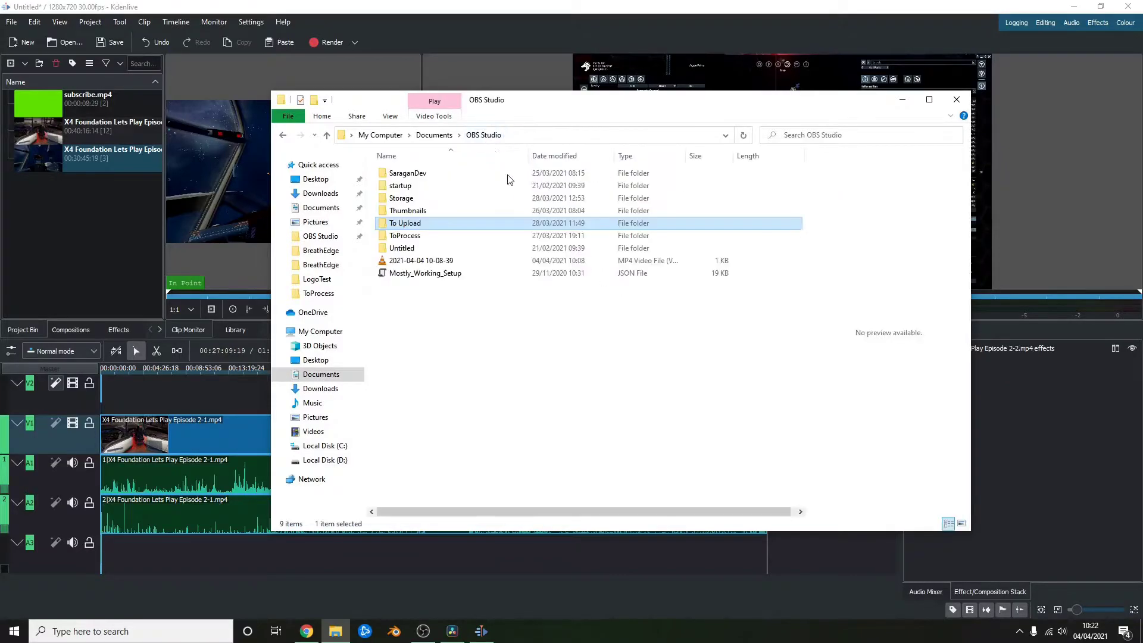
double_click(407, 198)
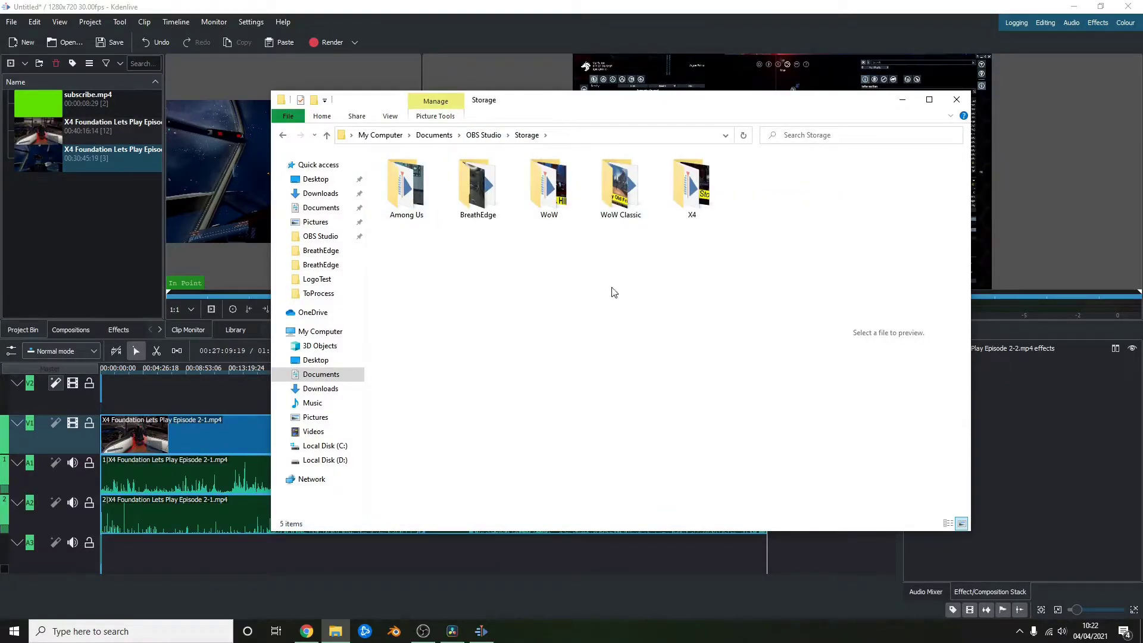
double_click(481, 189)
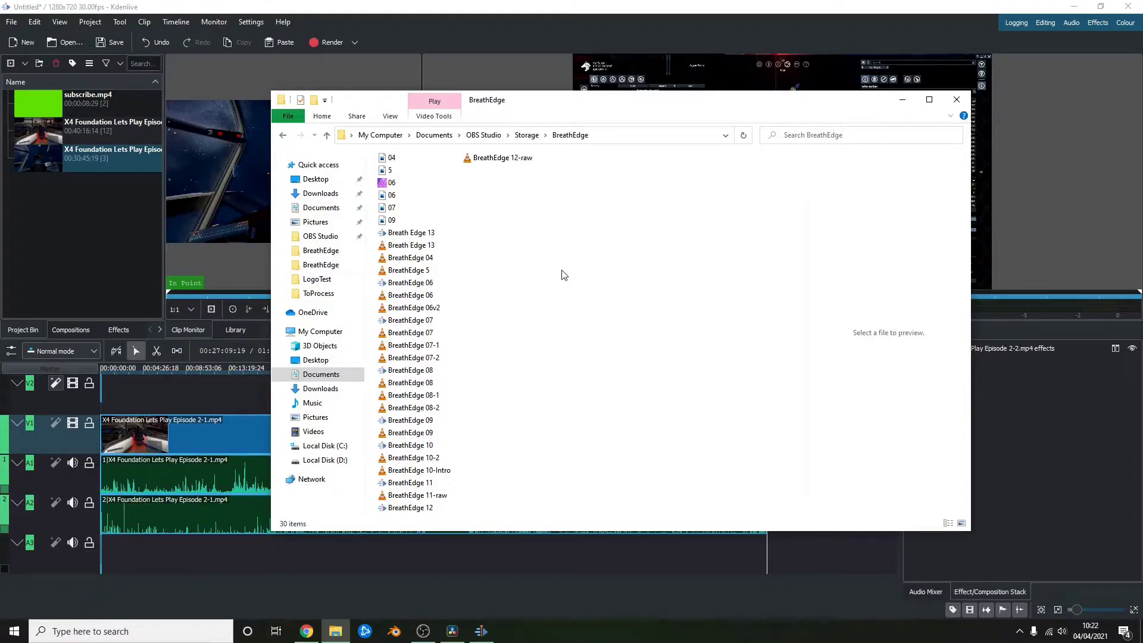
left_click(411, 320)
left_click(411, 370)
left_click(481, 197)
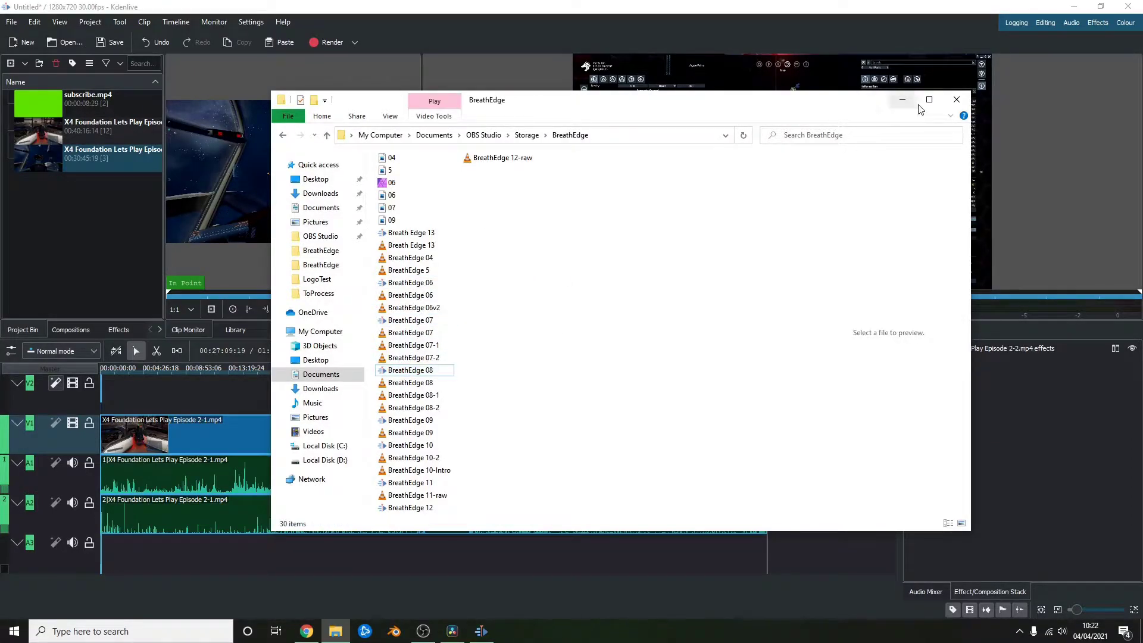
left_click(956, 100)
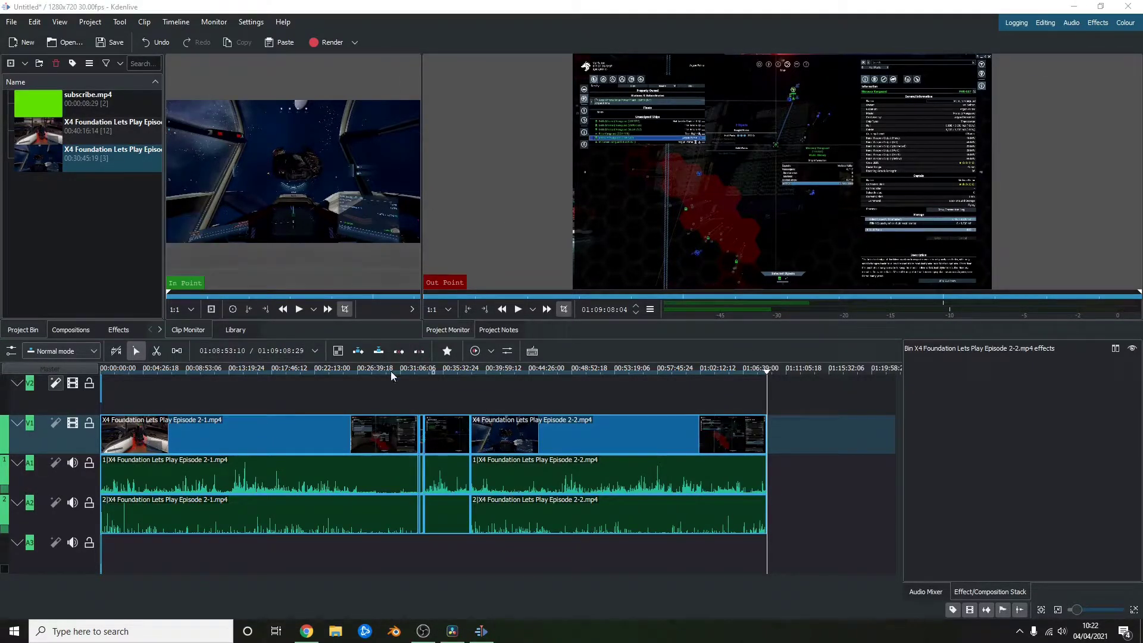
Create a title clip with the text "TEXT TO ADD" in the project bin.
left_click(190, 377)
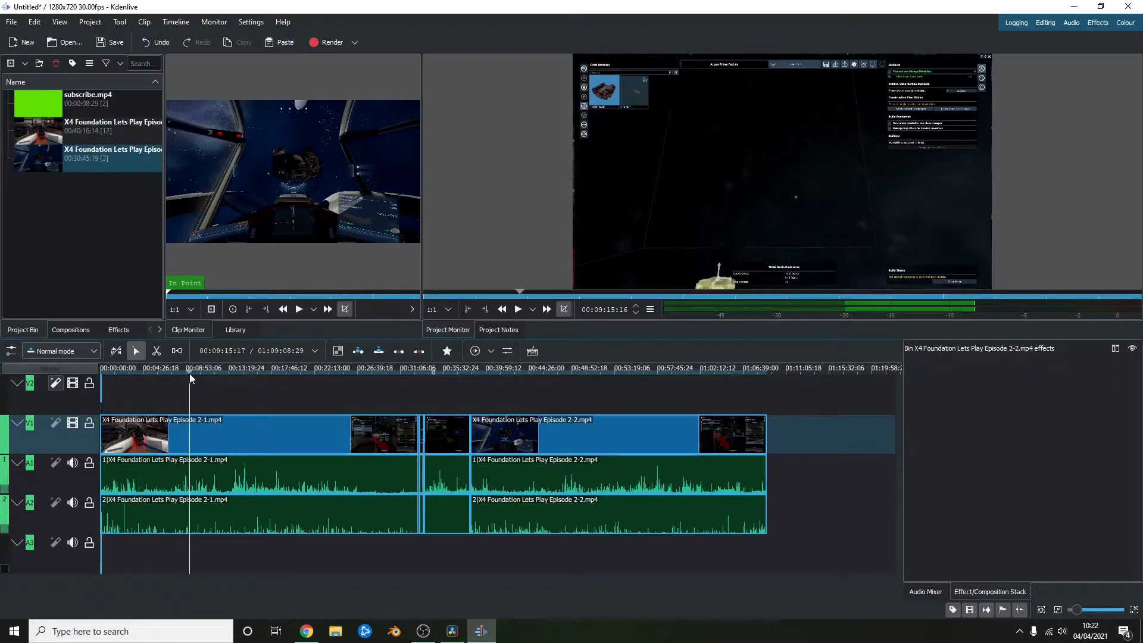
left_click(91, 23)
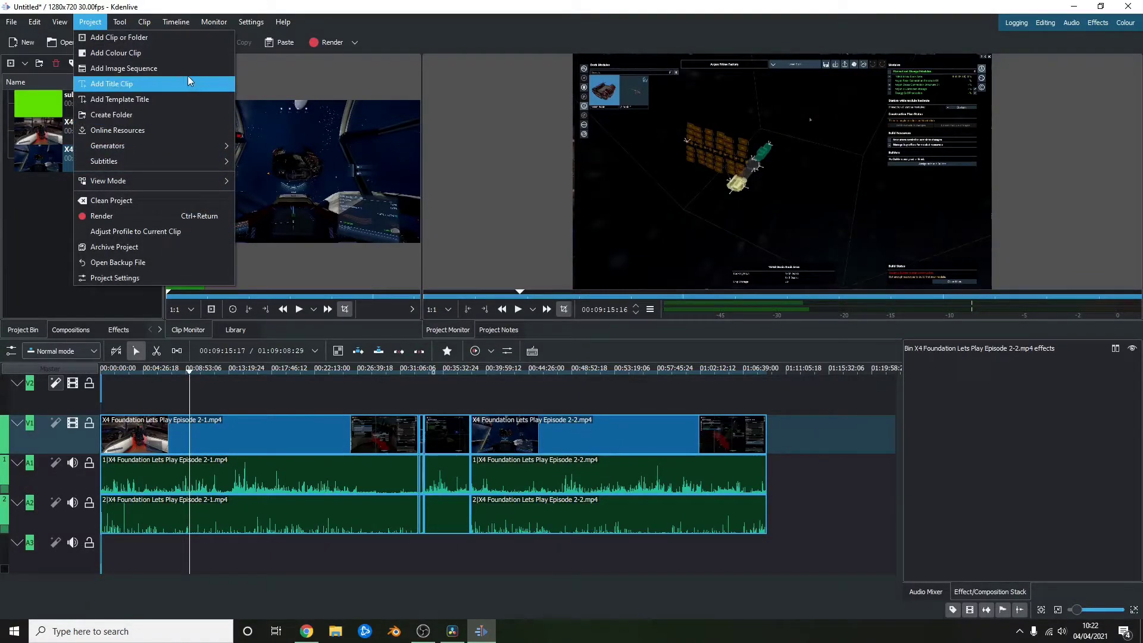
left_click(142, 83)
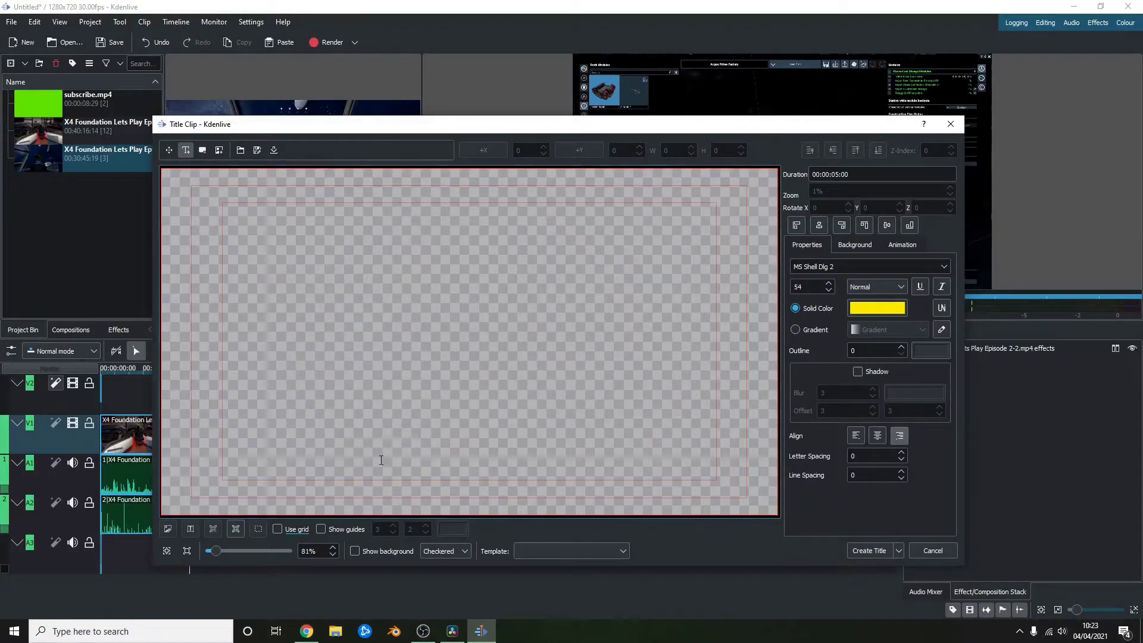
left_click(236, 231)
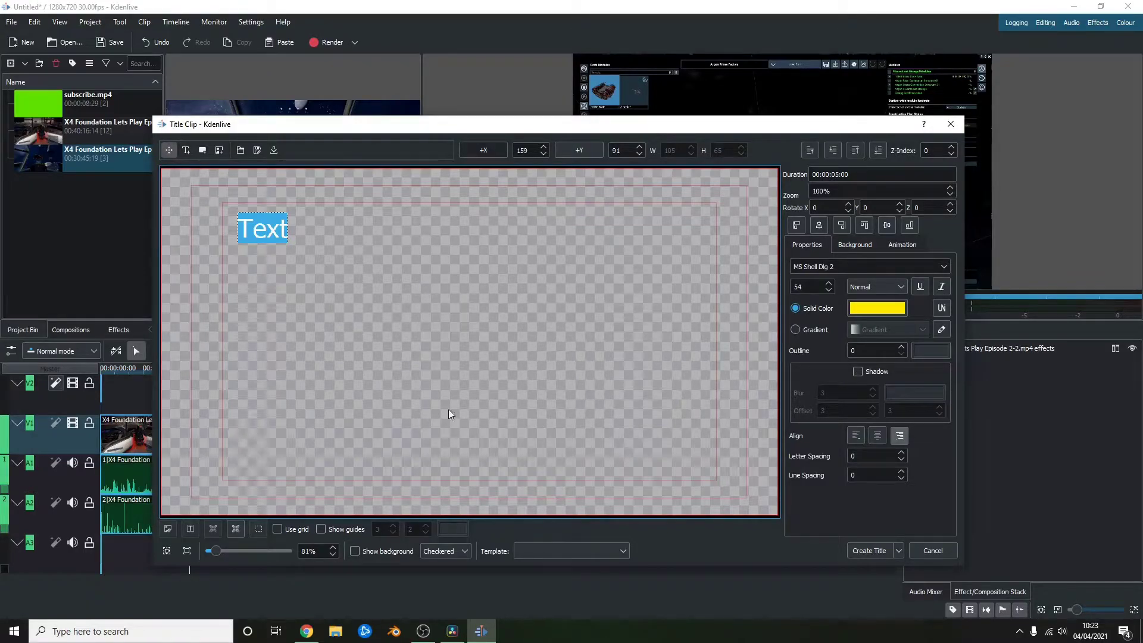
type("TEST")
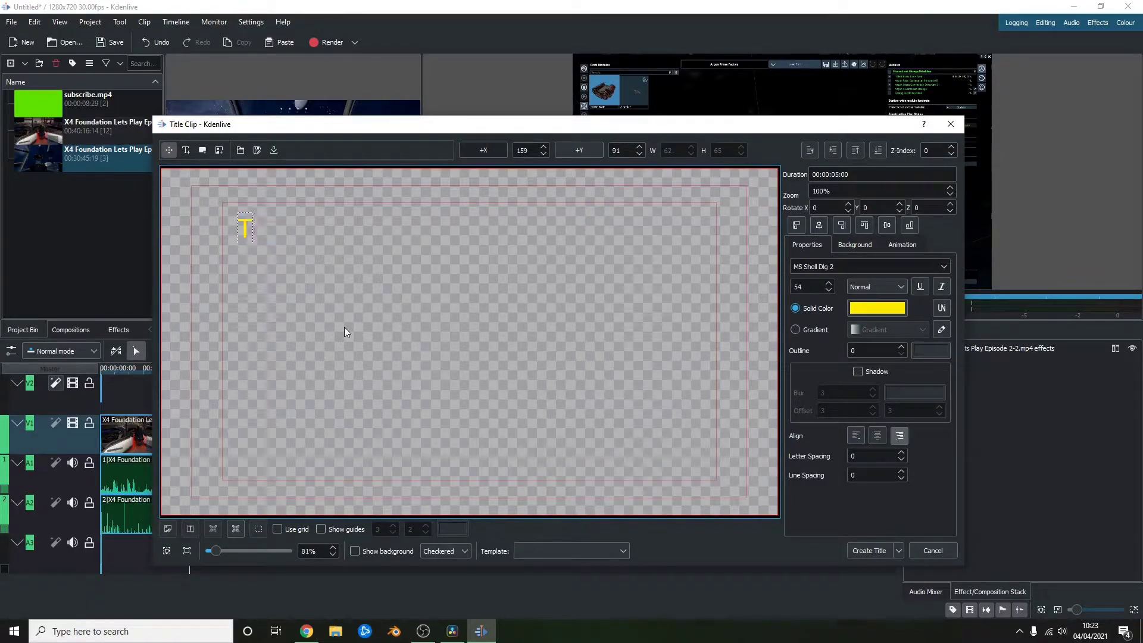
key("BackSpace")
key("BackSpace")
type("TP")
key("BackSpace")
type("O ADD")
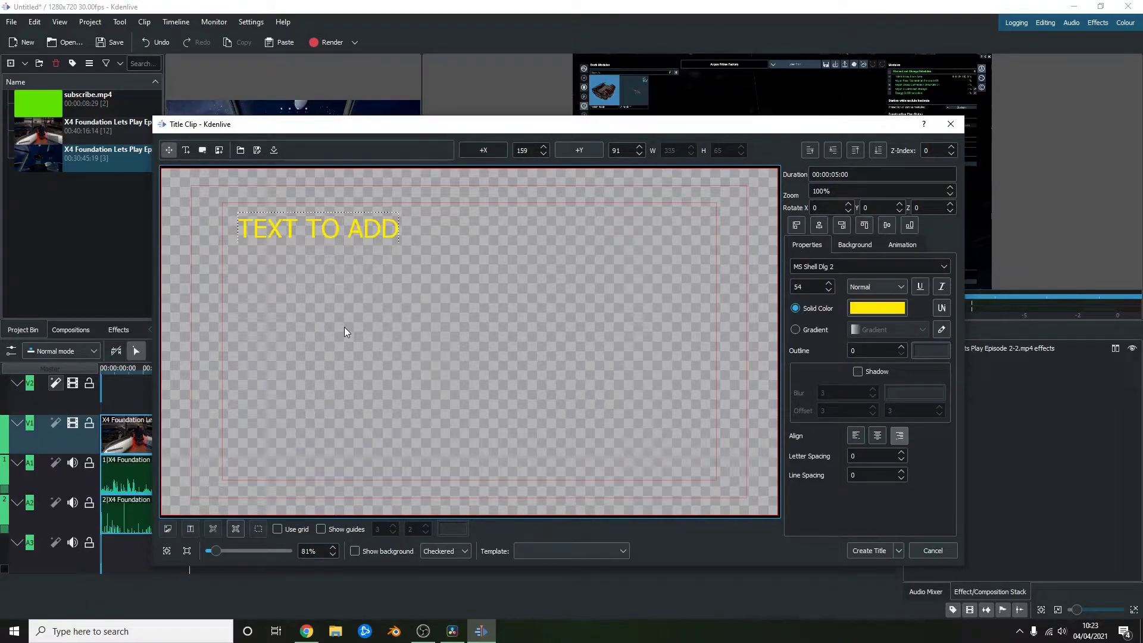
left_click(867, 550)
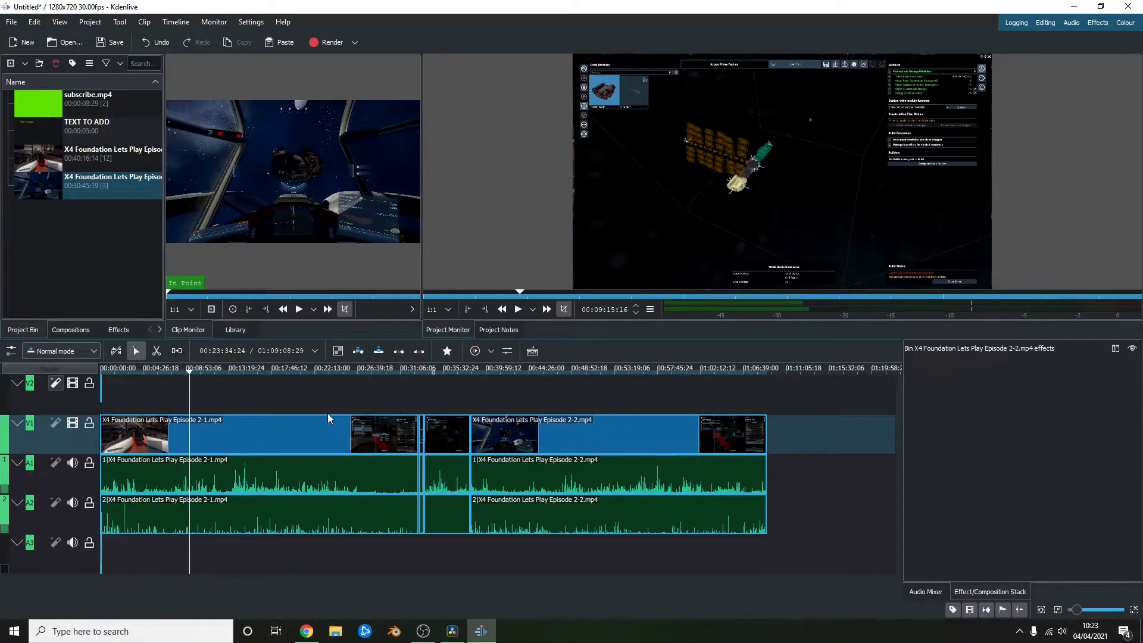
Place the TEXT TO ADD title clip on track V2 above the Episode 2-1 clip, at about 00:25:18.
scroll(328, 418, "up", 1)
scroll(327, 419, "up", 1)
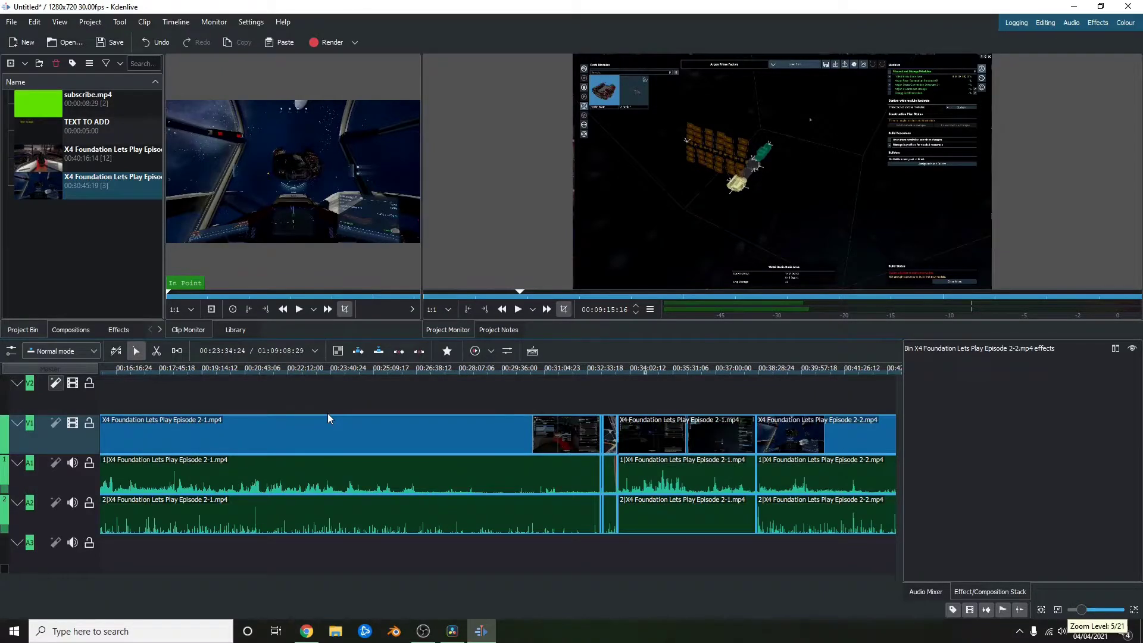
left_click(377, 370)
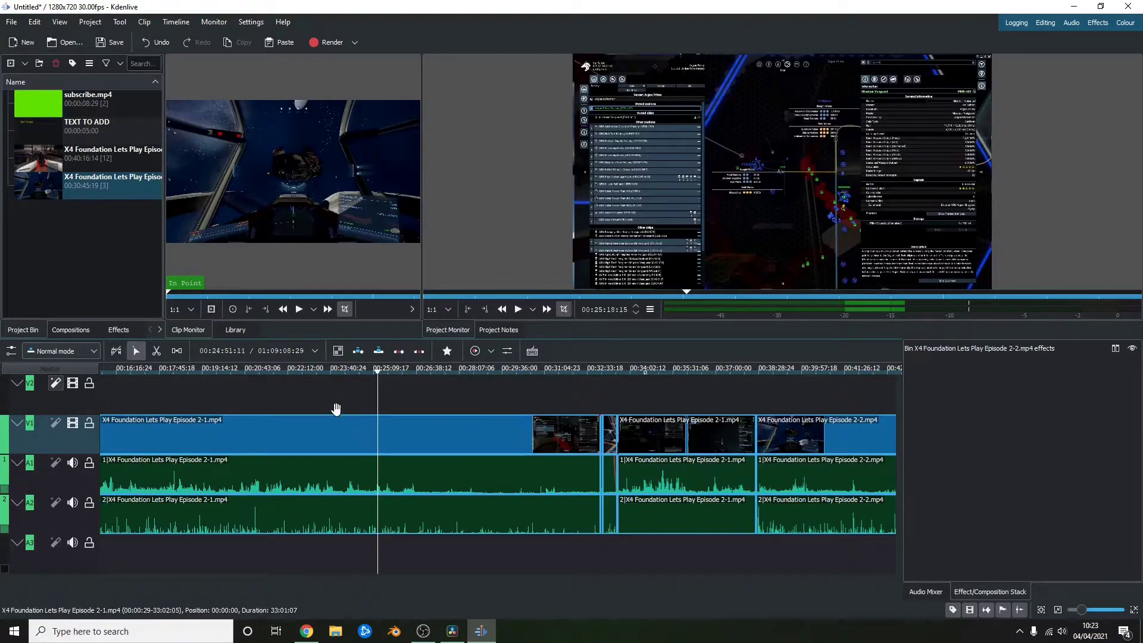
left_click_drag(78, 124, 381, 384)
left_click(374, 371)
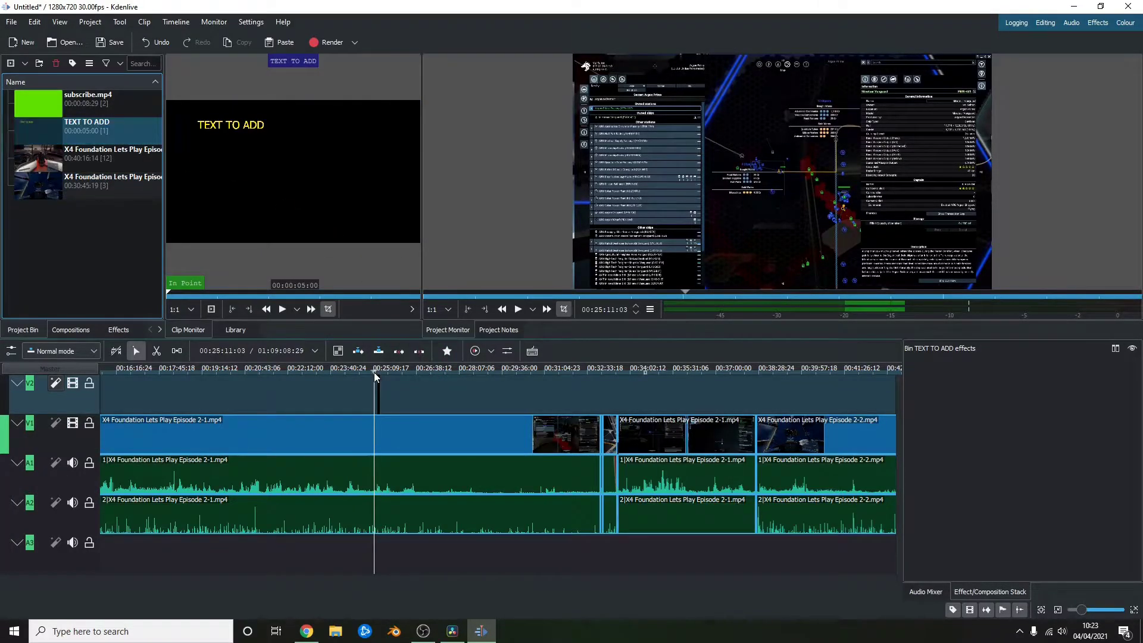
Play the timeline from just before the title clip to check how the text overlays the gameplay footage.
scroll(369, 379, "up", 1)
scroll(370, 379, "up", 2)
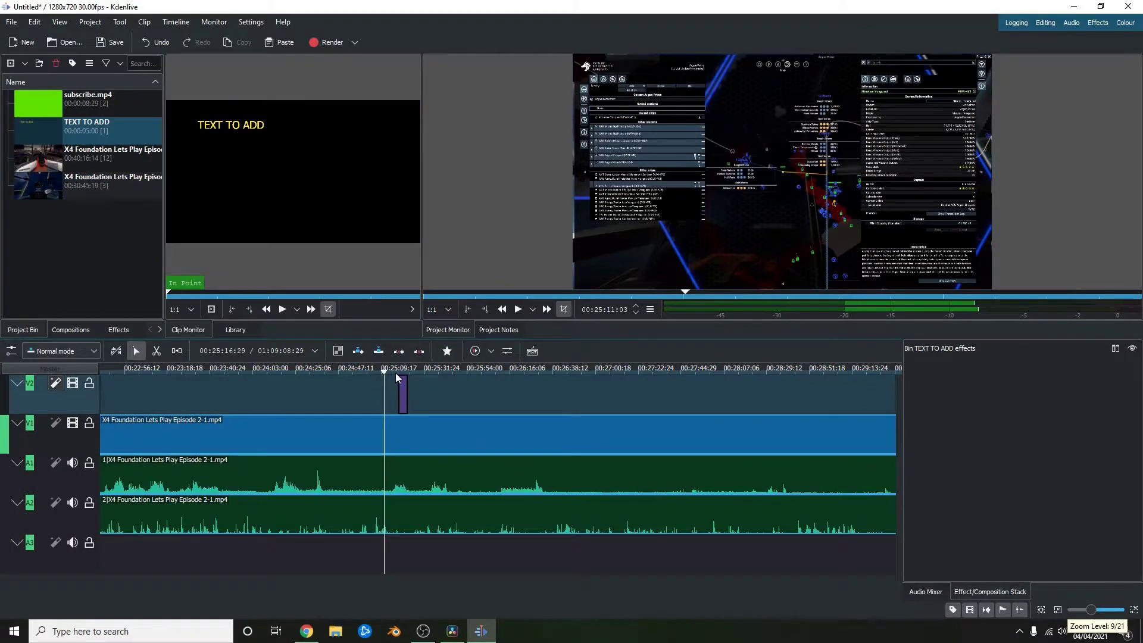
left_click(395, 372)
left_click(518, 311)
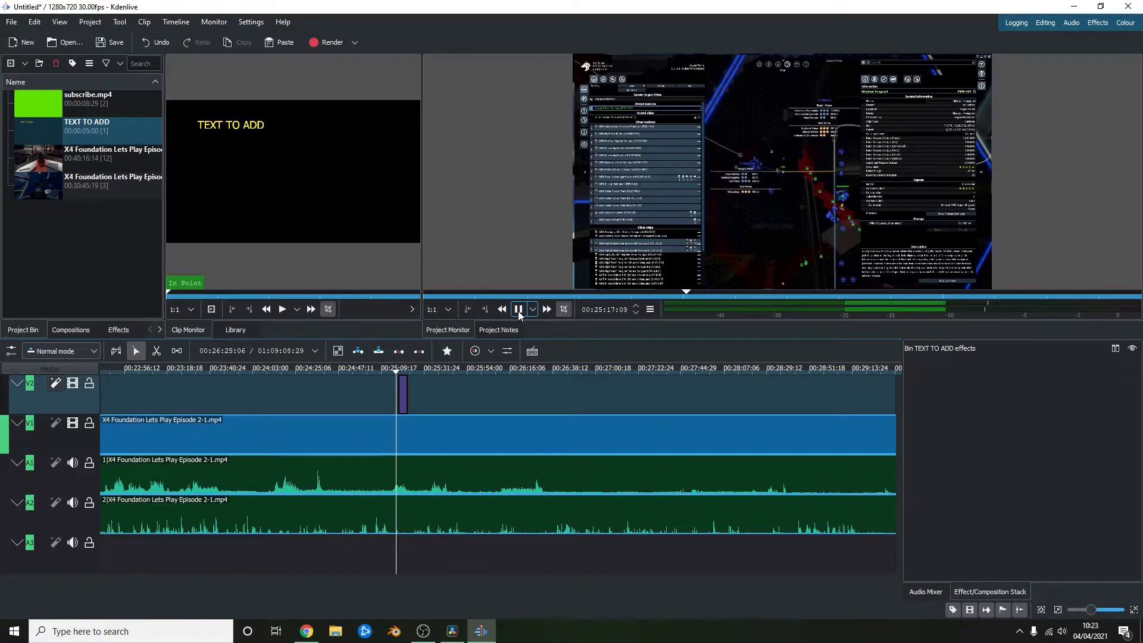
left_click(518, 311)
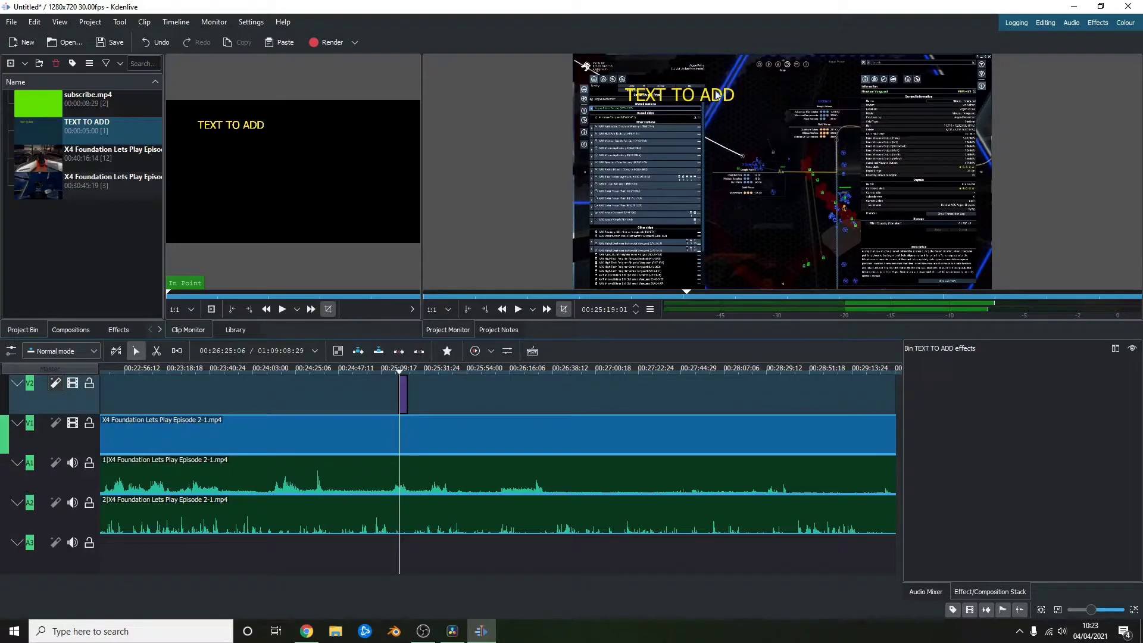
Delete the TEXT TO ADD title clip from track V2, keeping it in the project bin.
left_click(402, 390)
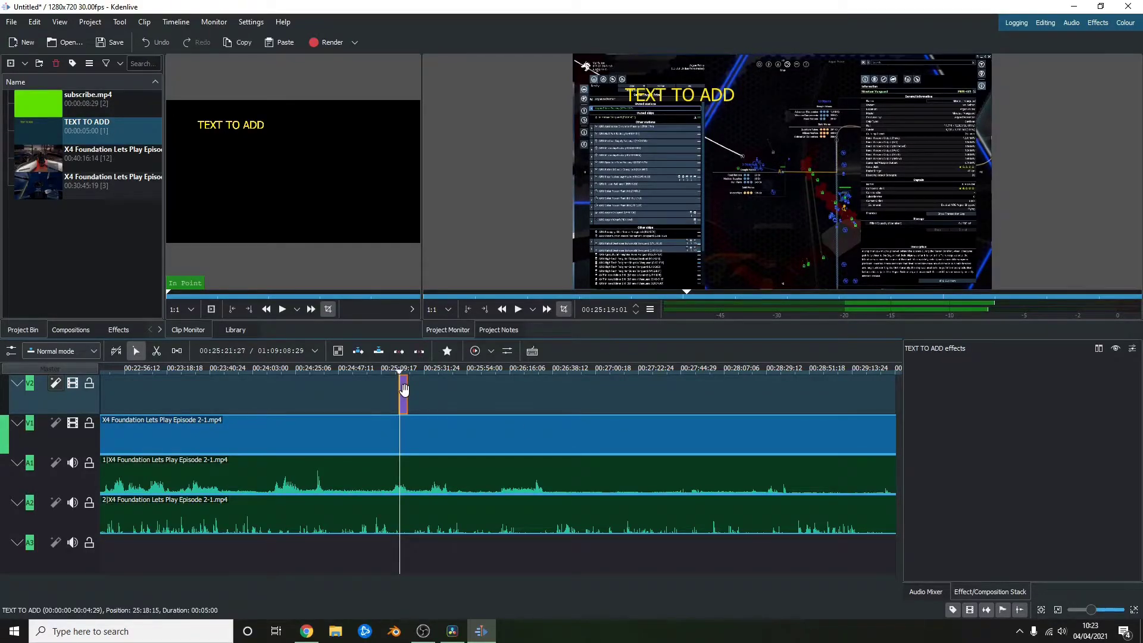
key("Delete")
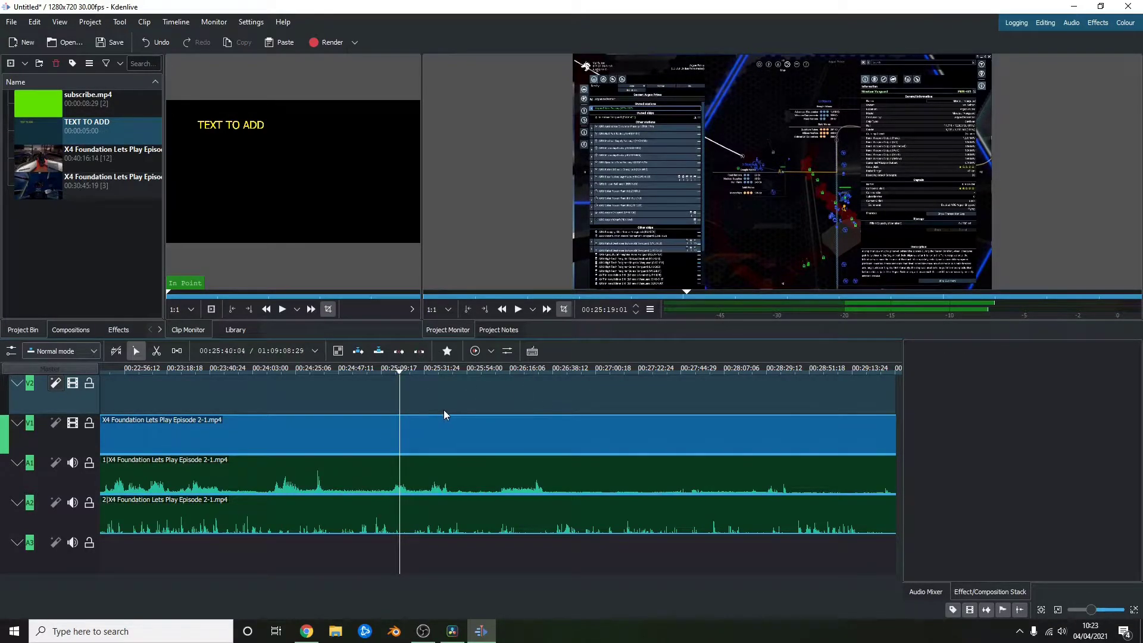
scroll(444, 411, "down", 6)
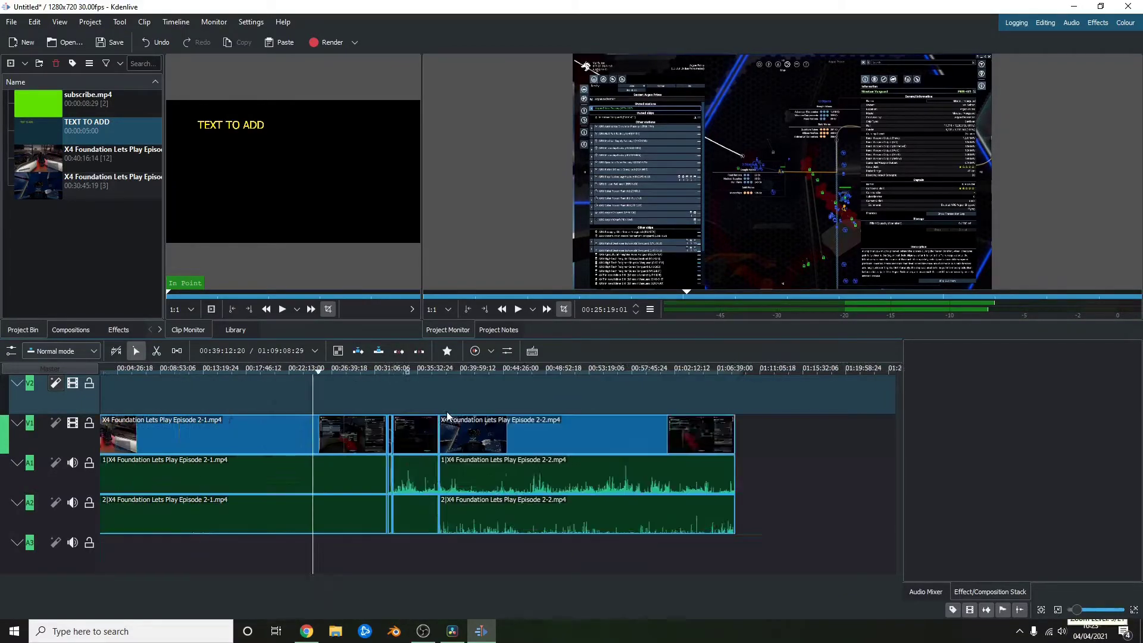
scroll(447, 414, "up", 2)
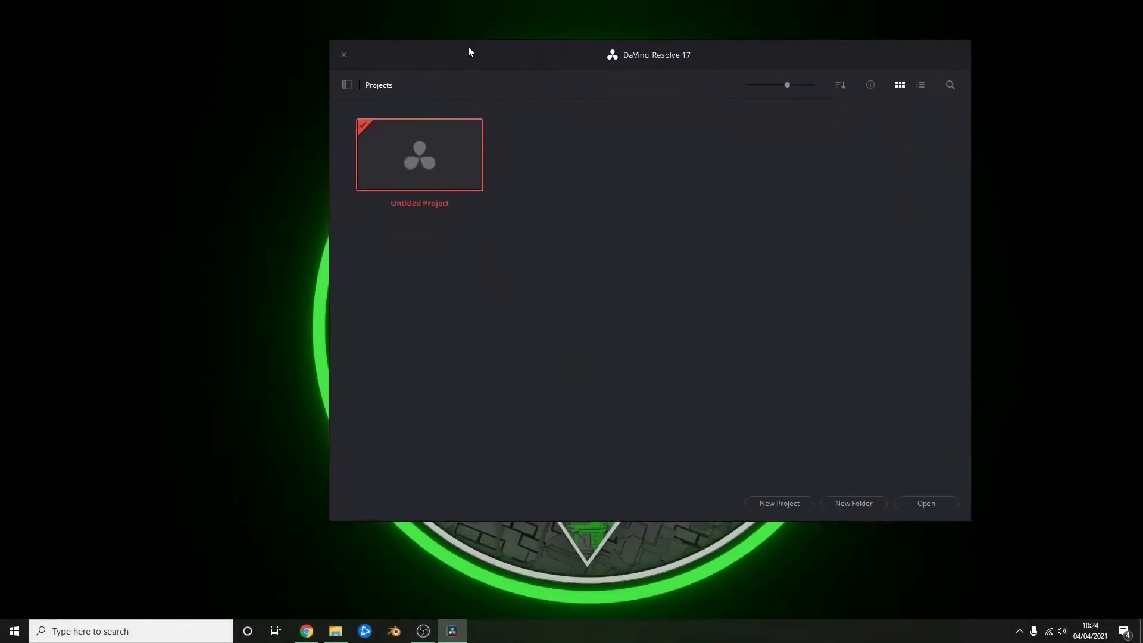
Switch to DaVinci Resolve and create a new project named X4.
left_click_drag(468, 47, 407, 83)
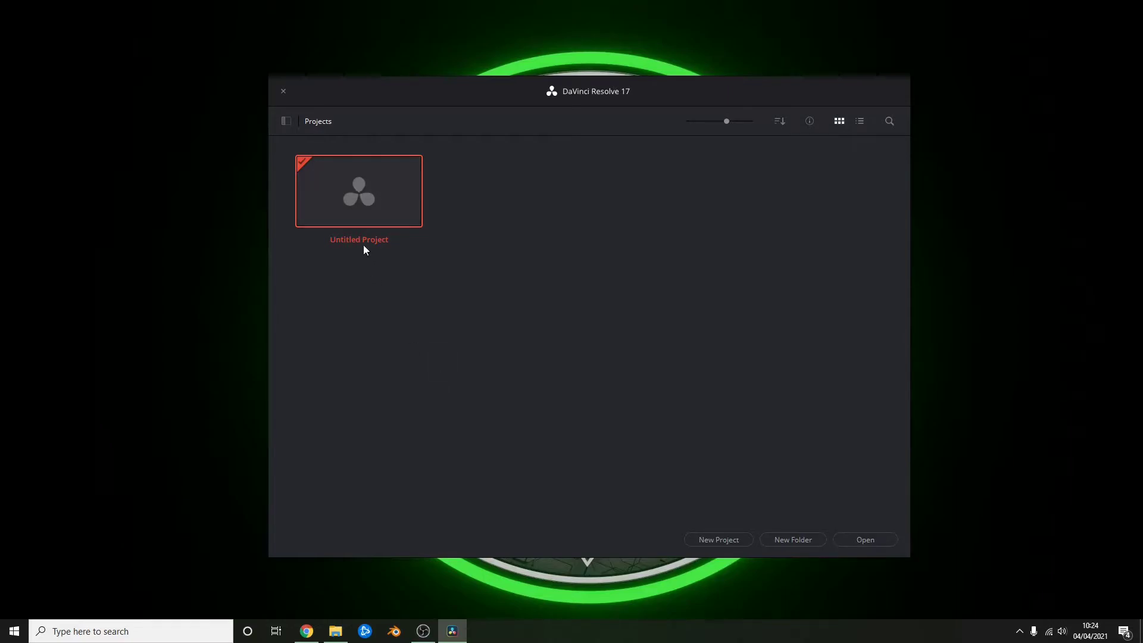
left_click(716, 537)
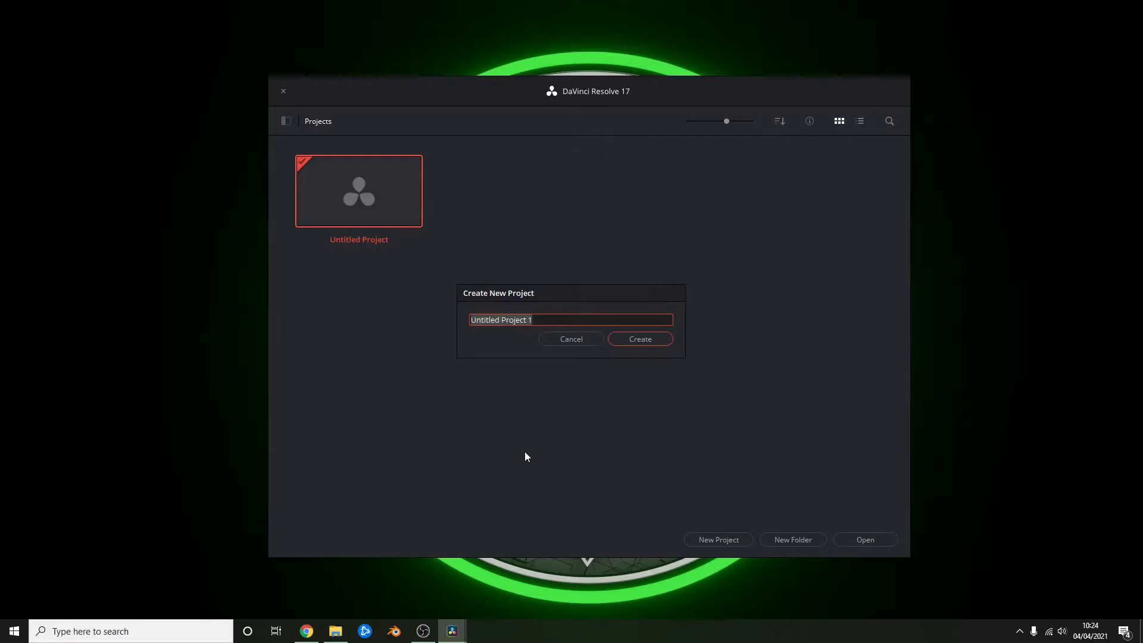
type("X4")
left_click(639, 336)
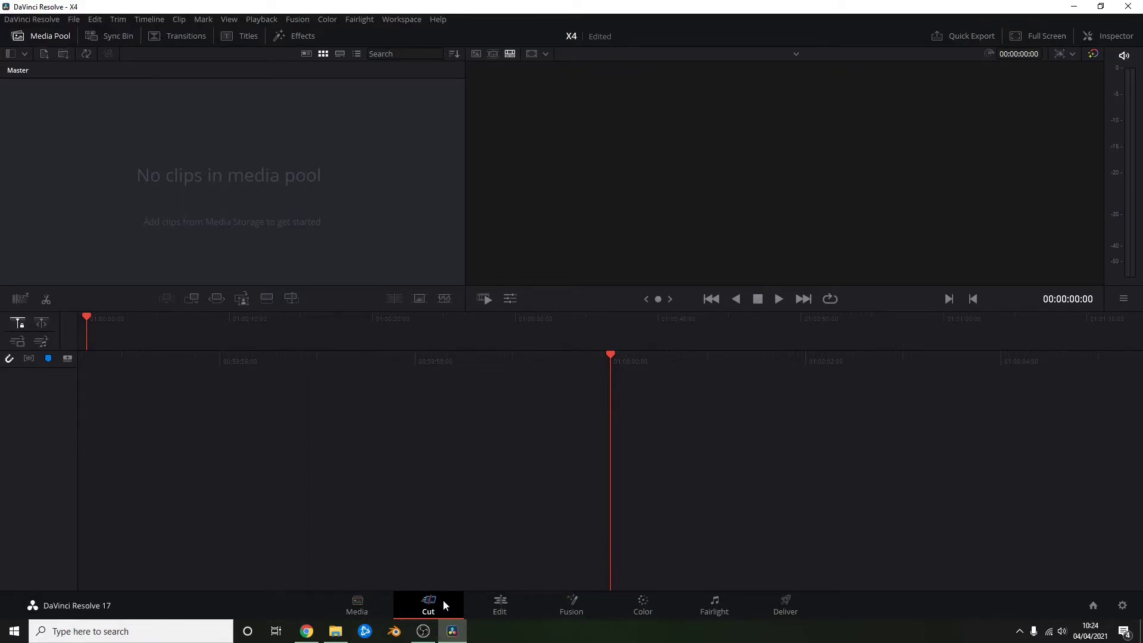
Look through the Media, Cut, Edit, Fusion, Color and Deliver pages of the X4 project, finishing on the Edit page.
left_click(373, 602)
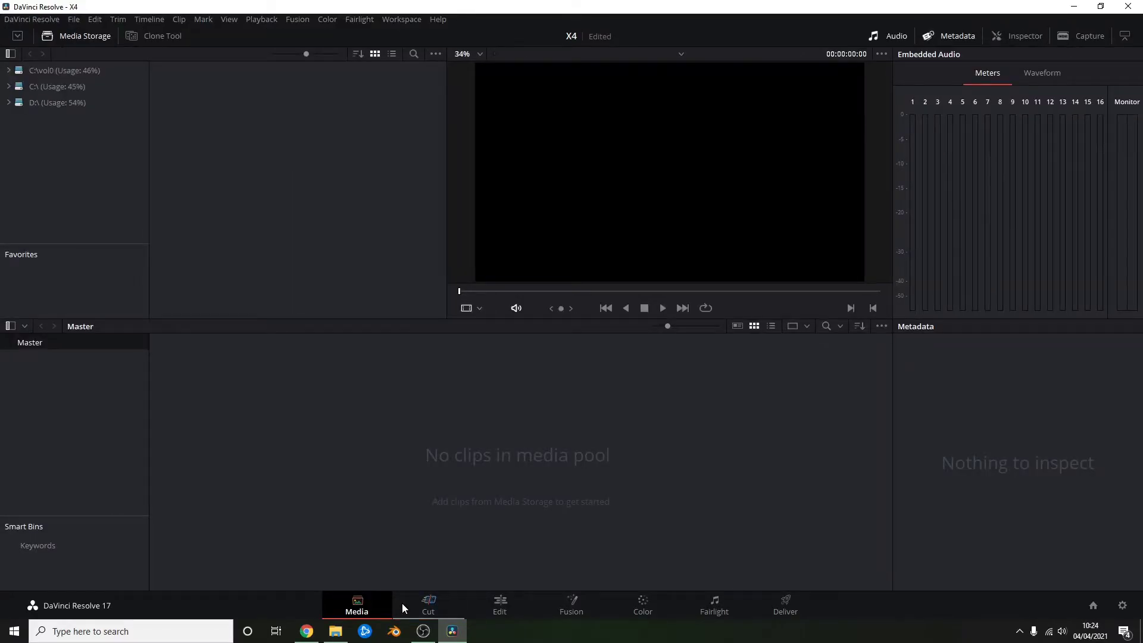
left_click(413, 603)
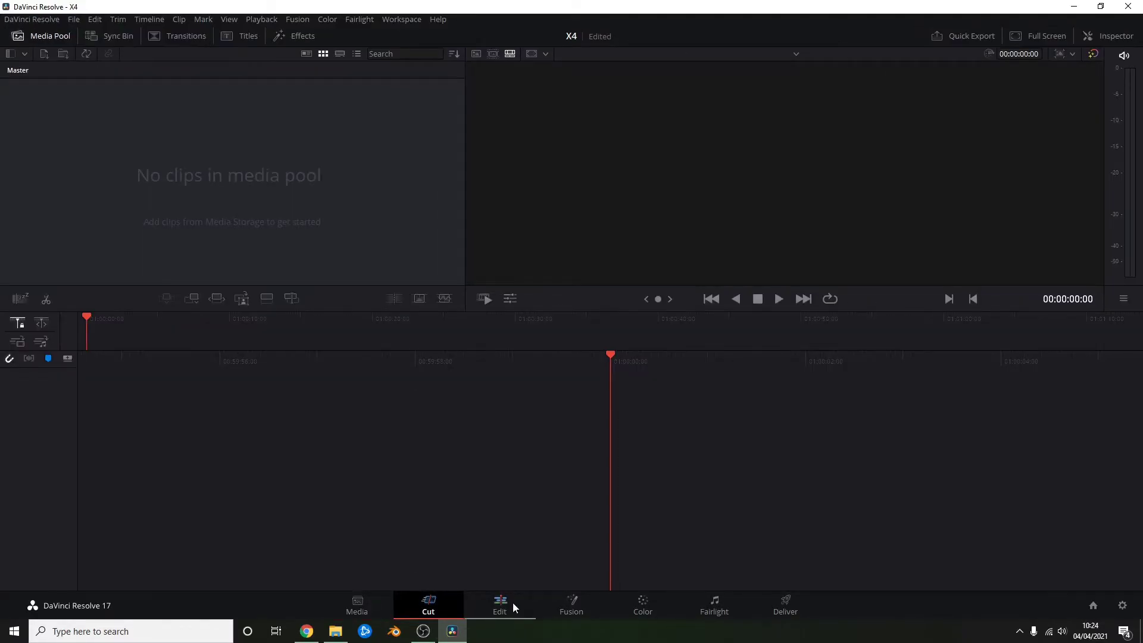
left_click(512, 603)
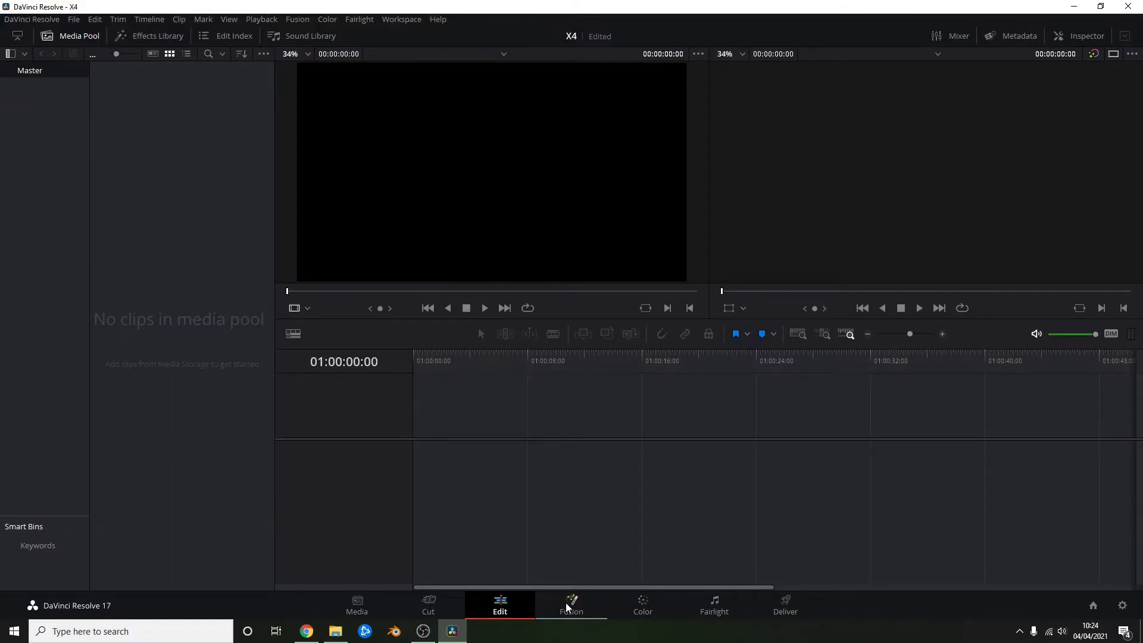
left_click(567, 607)
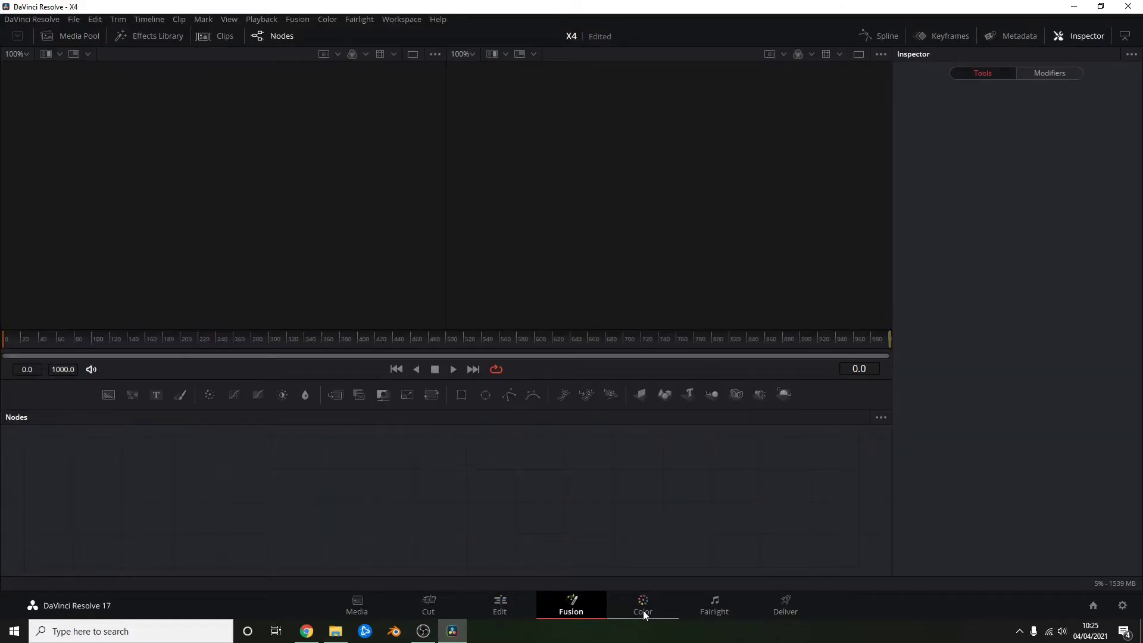
left_click(643, 613)
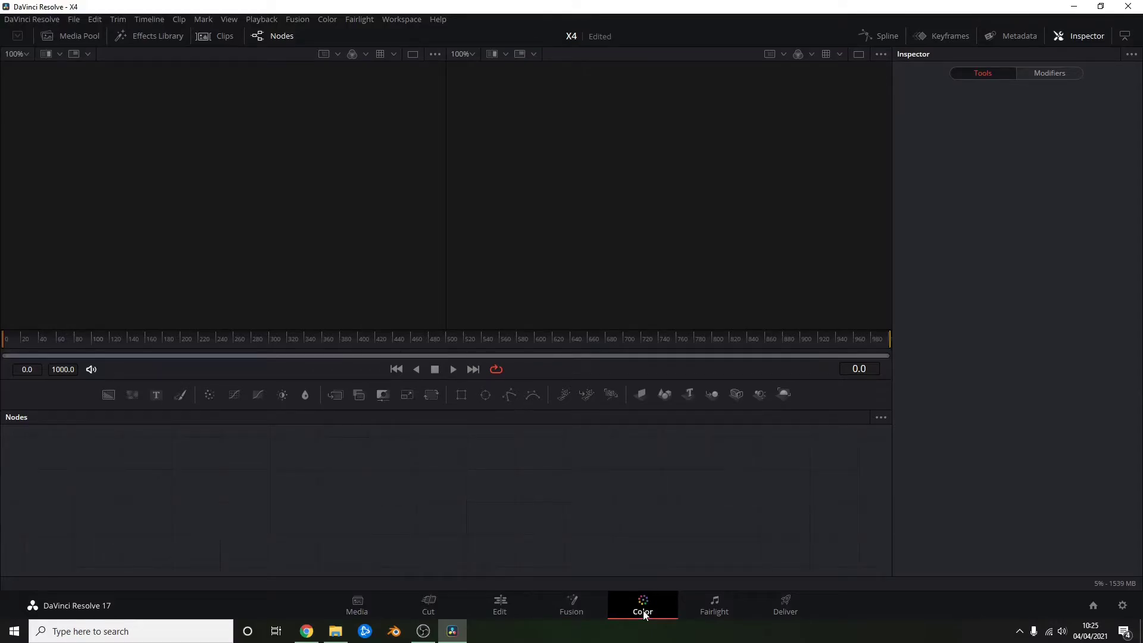
left_click(765, 612)
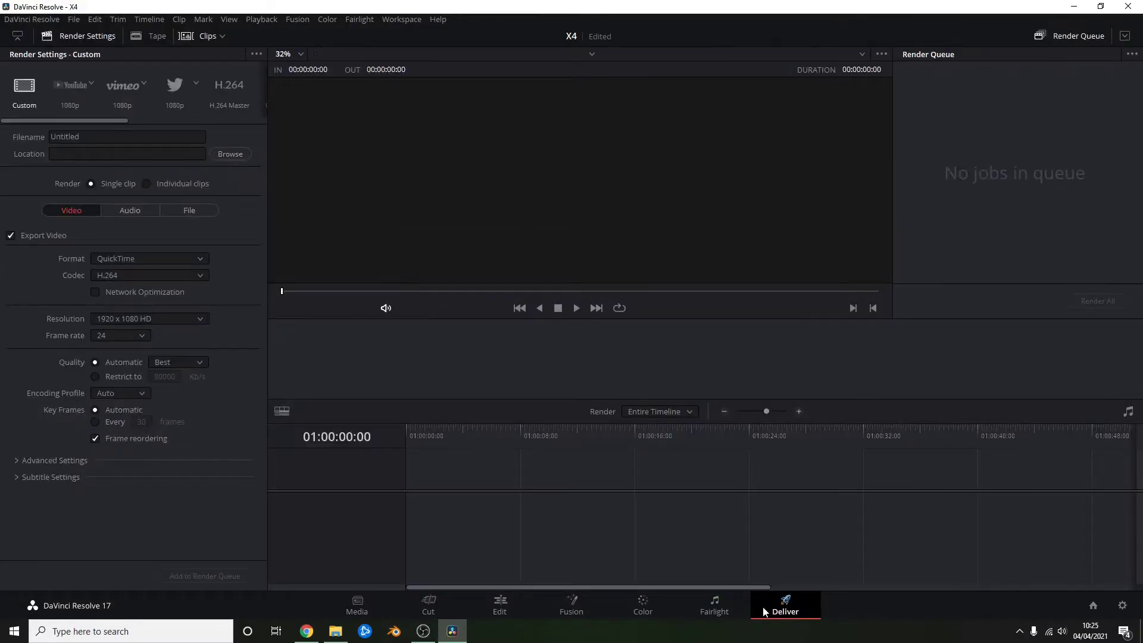
left_click(491, 609)
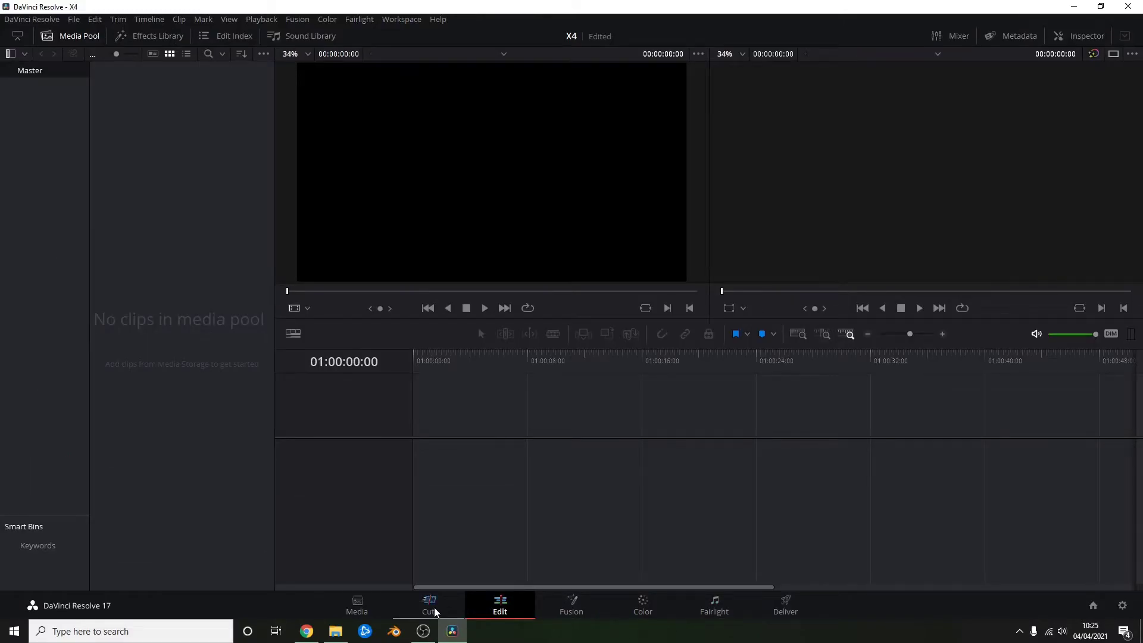
On the Cut page, enlarge the media pool area and import the subscribe video from the ToProcess folder without changing the project frame rate.
left_click(434, 608)
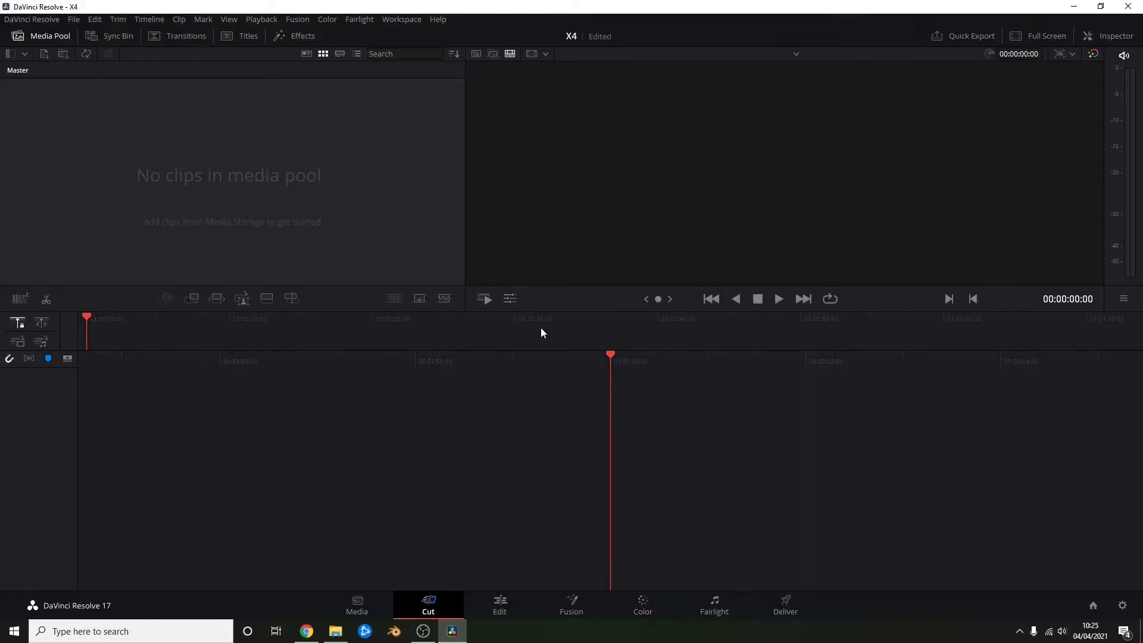
left_click_drag(559, 312, 559, 364)
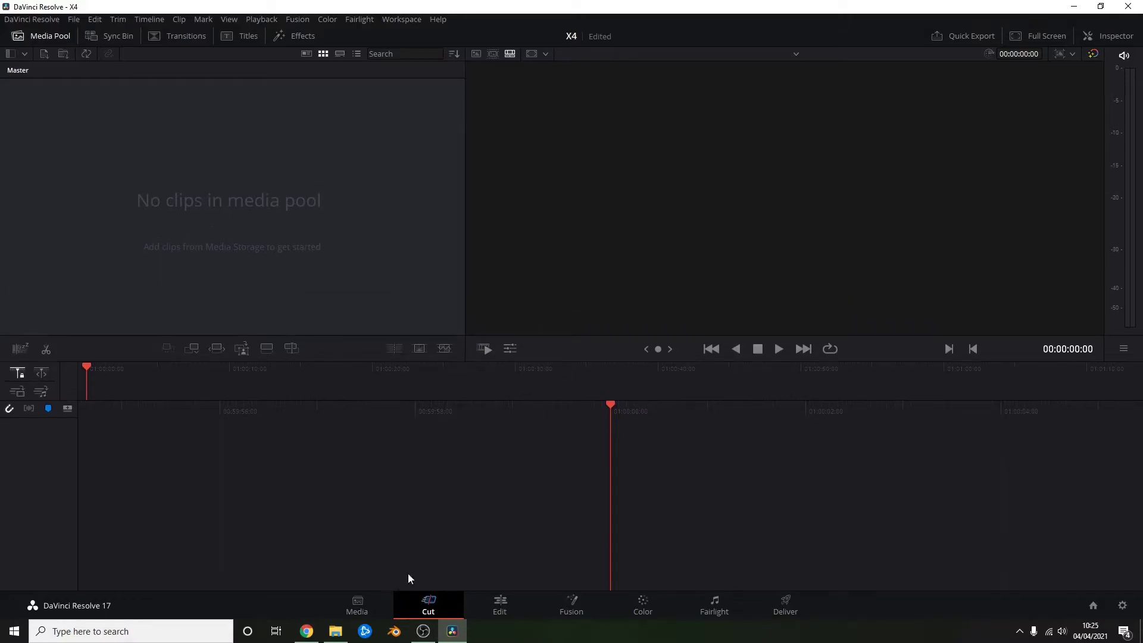
left_click(336, 632)
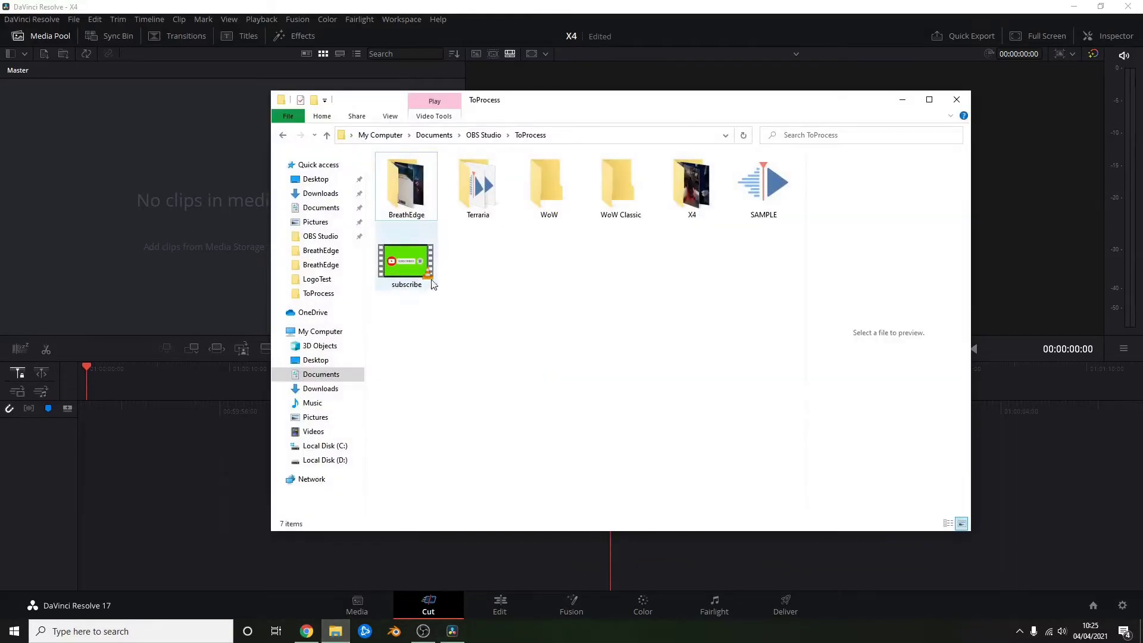
left_click_drag(407, 262, 163, 181)
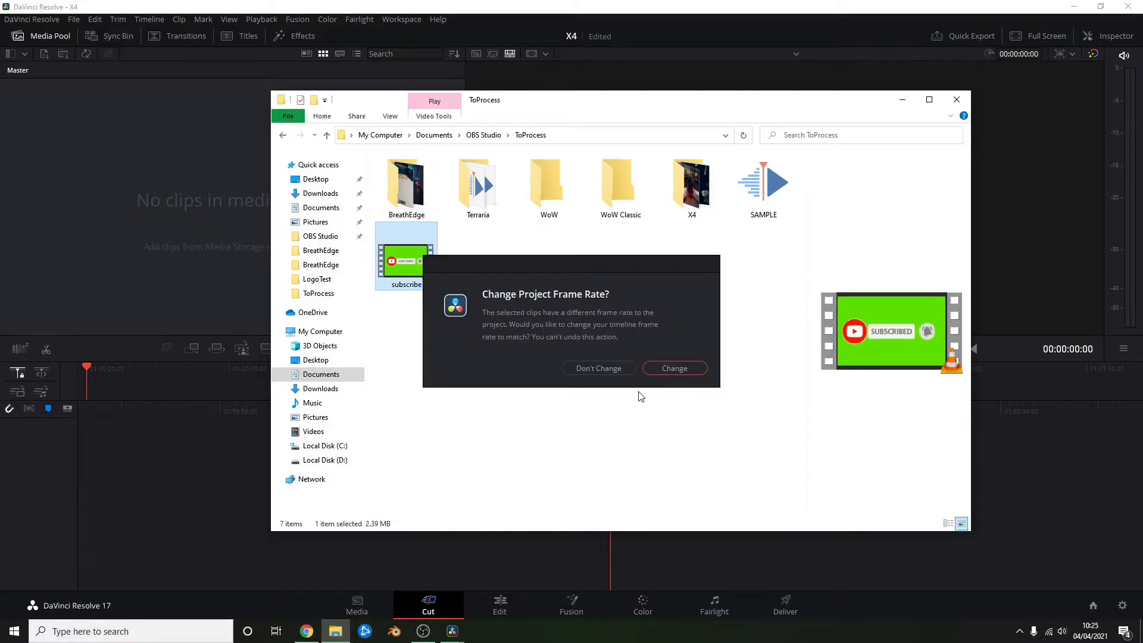
left_click(615, 364)
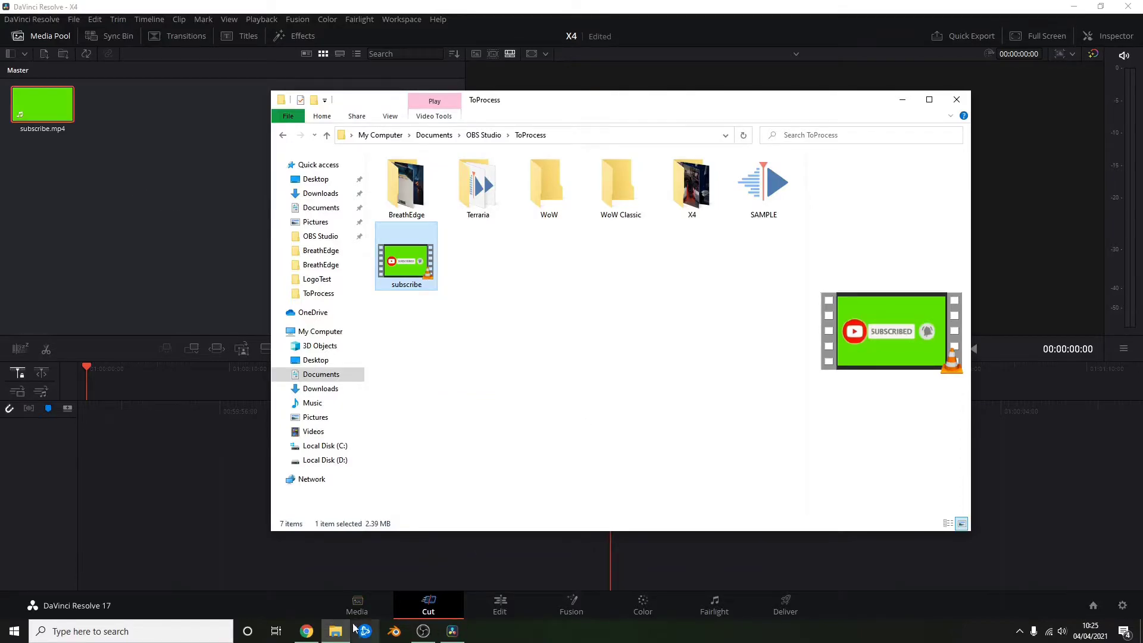
Import the X4 Foundation Lets Play Episode 2-1 and 2-2 videos from the X4 folder into the media pool and minimize File Explorer.
left_click(338, 630)
left_click(339, 631)
double_click(691, 184)
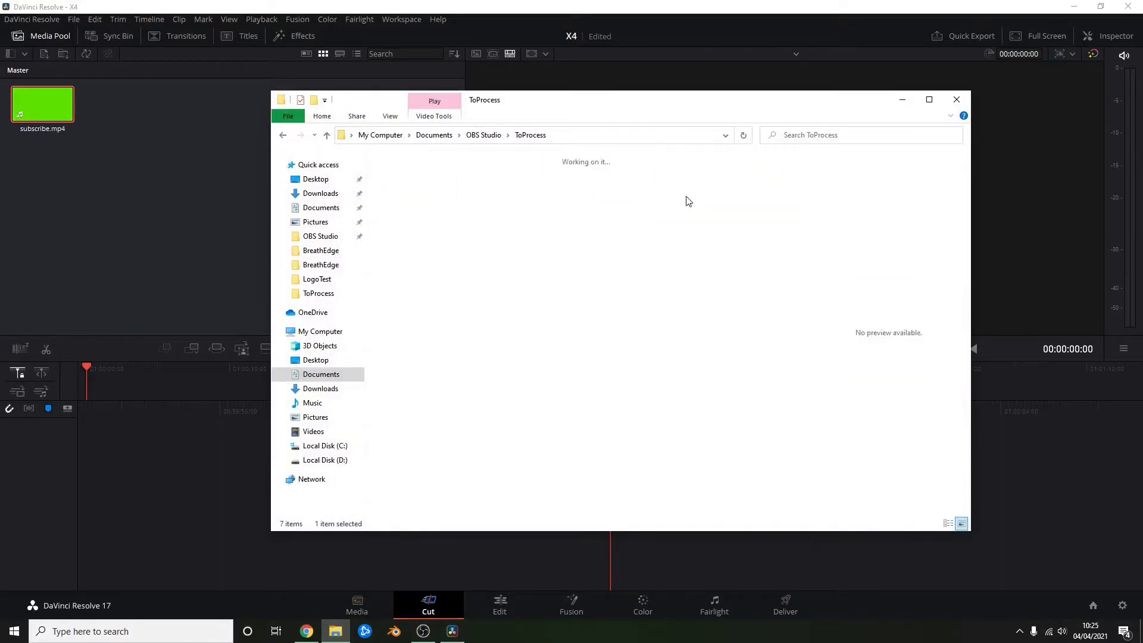
left_click(406, 191)
left_click_drag(172, 208, 194, 237)
left_click(477, 191)
left_click_drag(331, 296, 194, 106)
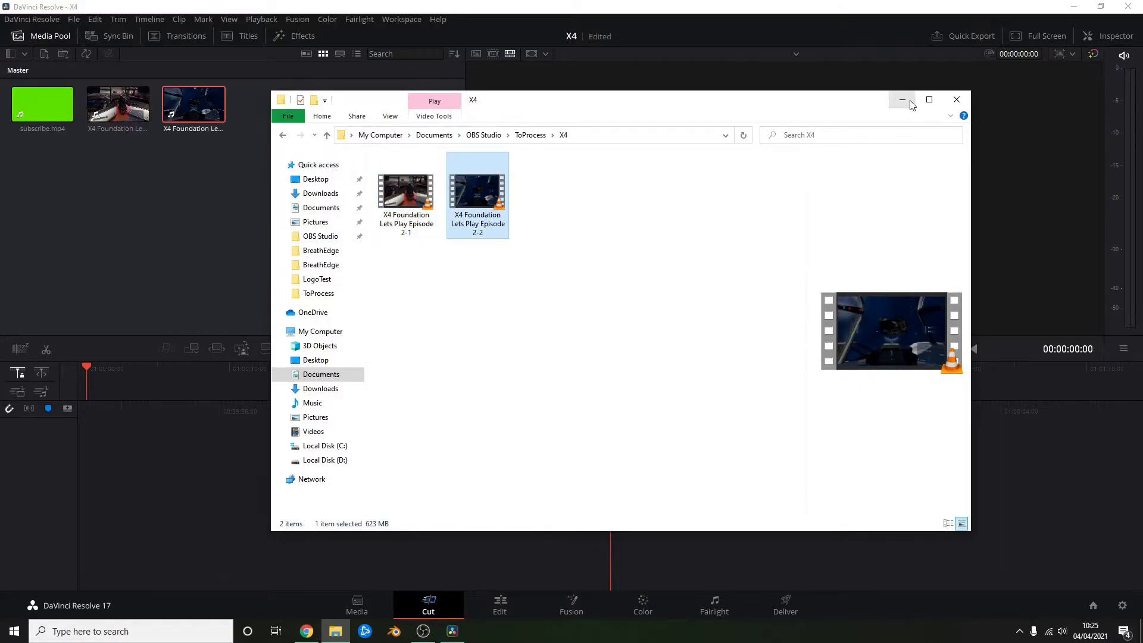
left_click(902, 100)
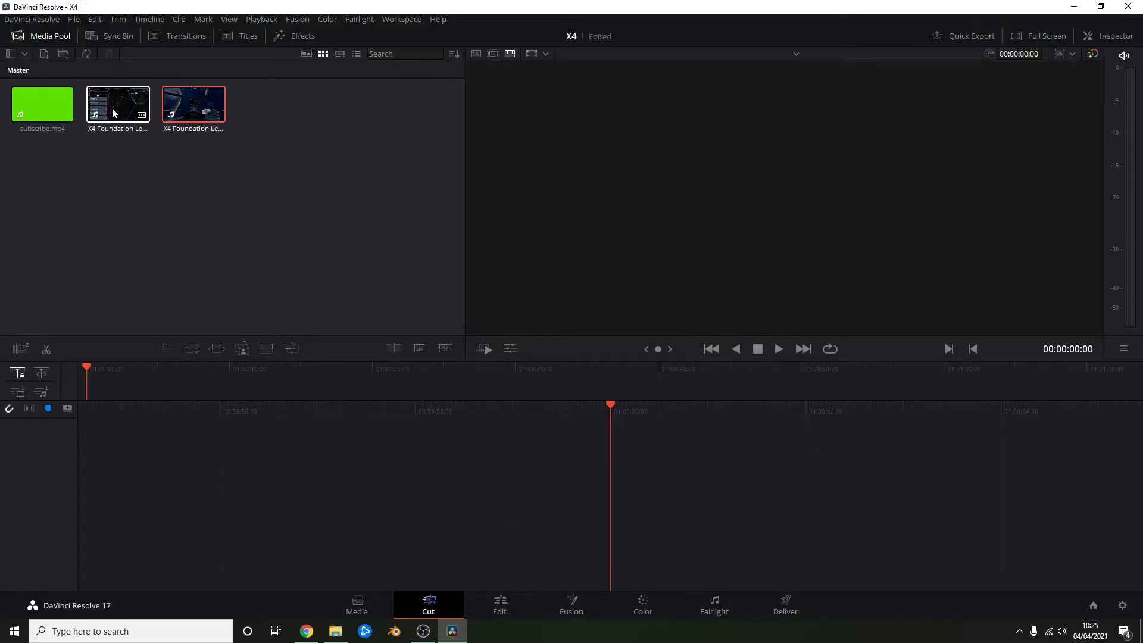
Add the X4 Foundation Lets Play Episode 2-1 clip to the start of a new timeline and play back its opening seconds.
left_click_drag(123, 114, 108, 392)
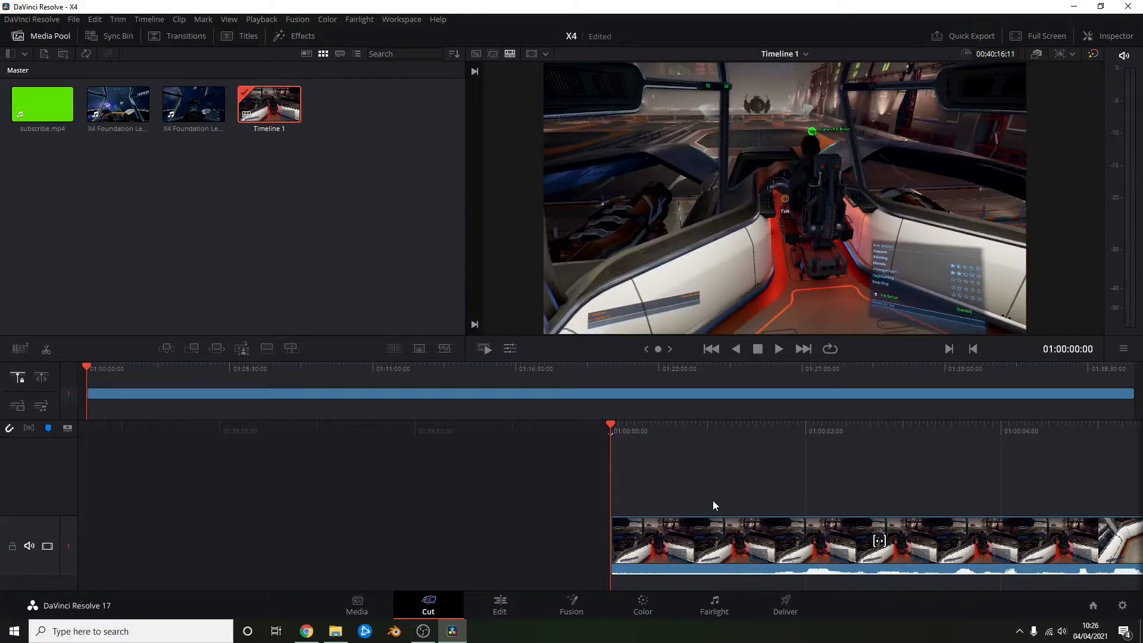
key("space")
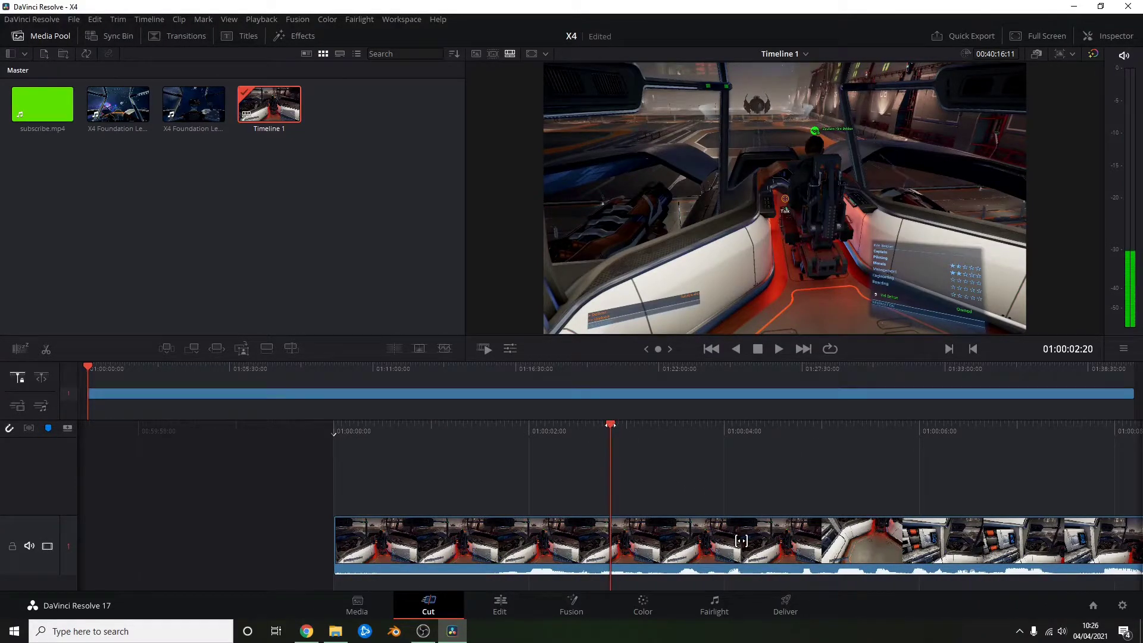
key("space")
key("Home")
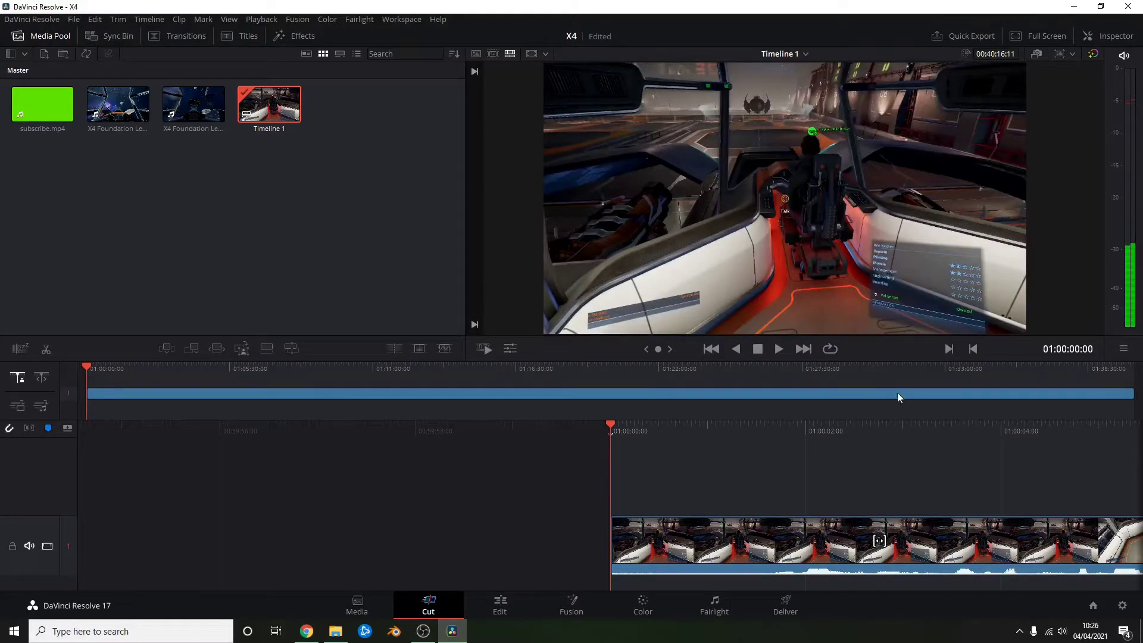
left_click(778, 349)
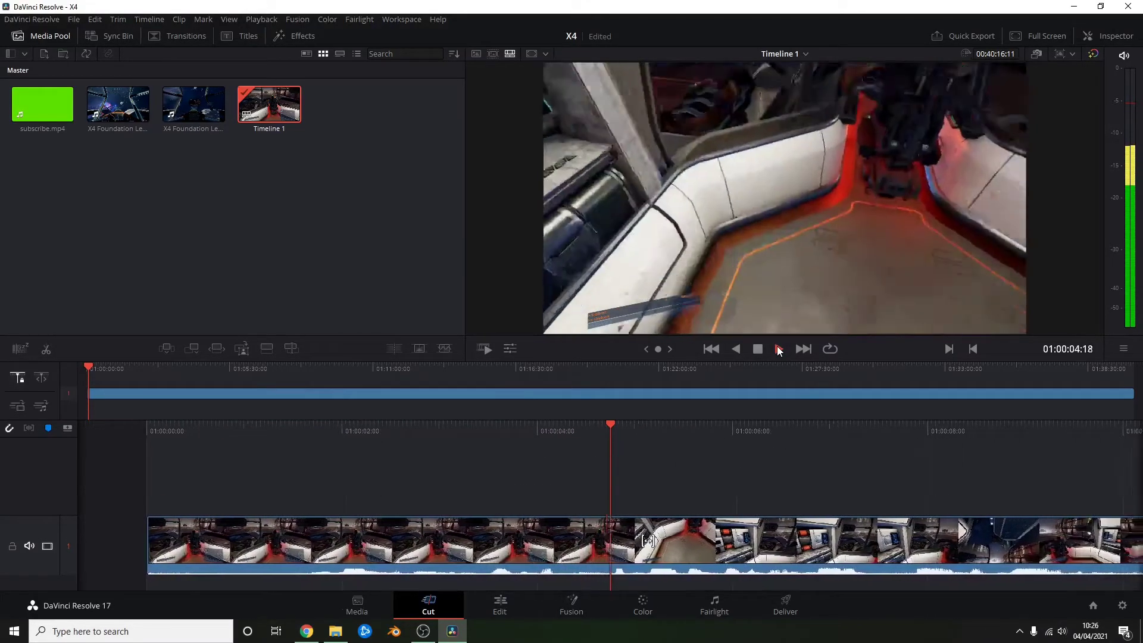
left_click(758, 349)
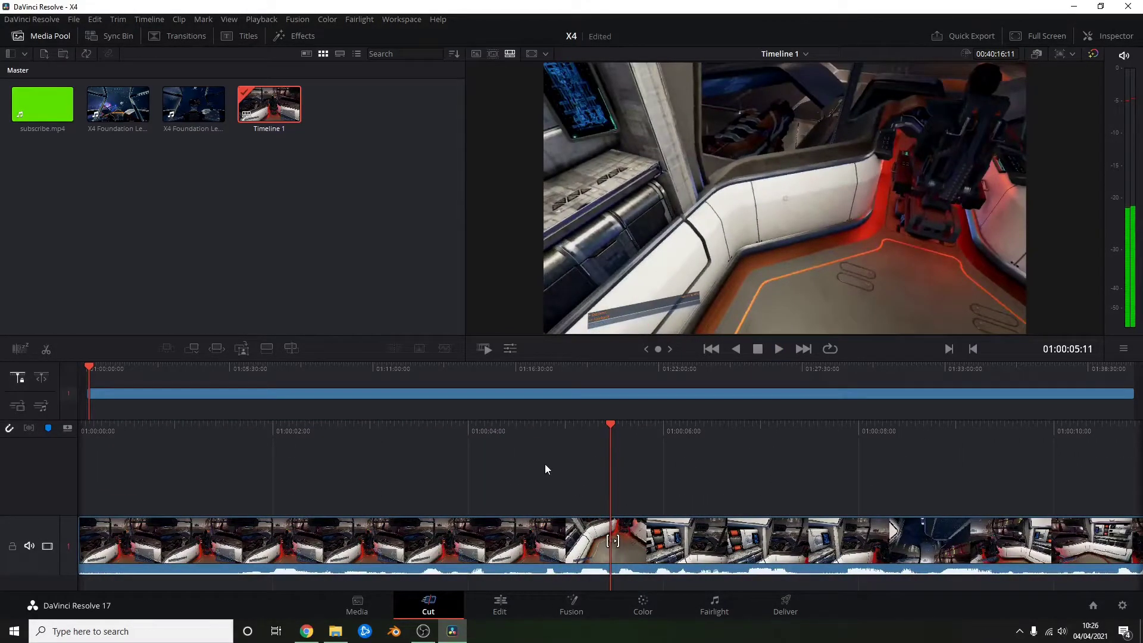
left_click_drag(613, 419, 1138, 430)
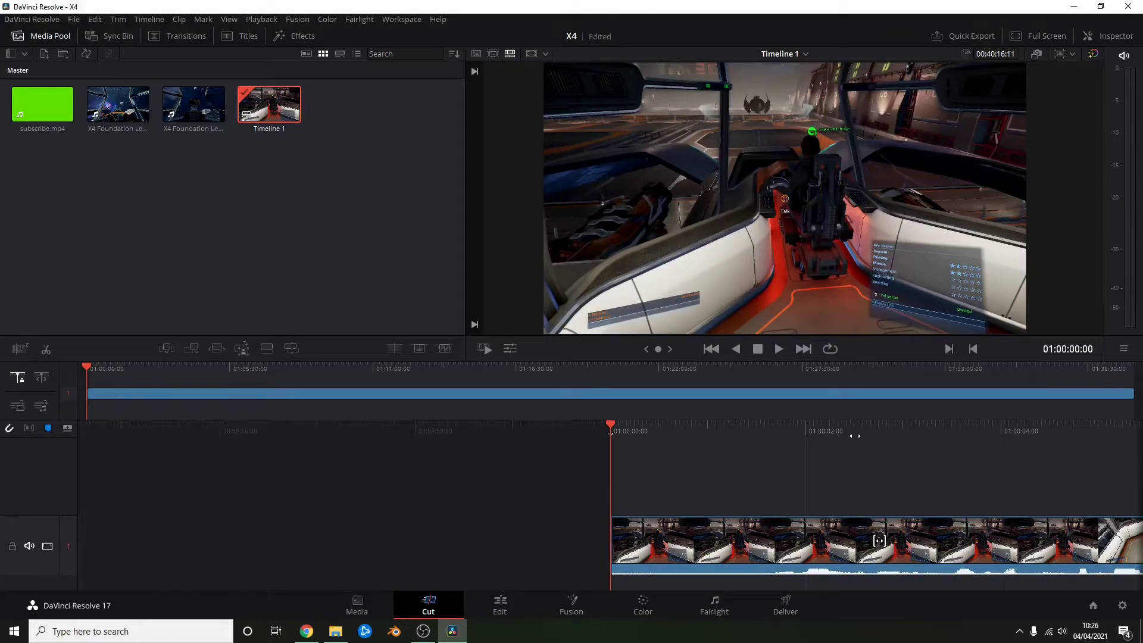
mouse_move(879, 436)
left_mouse_down()
mouse_move(677, 455)
mouse_move(812, 452)
mouse_move(419, 453)
mouse_move(898, 447)
left_mouse_up()
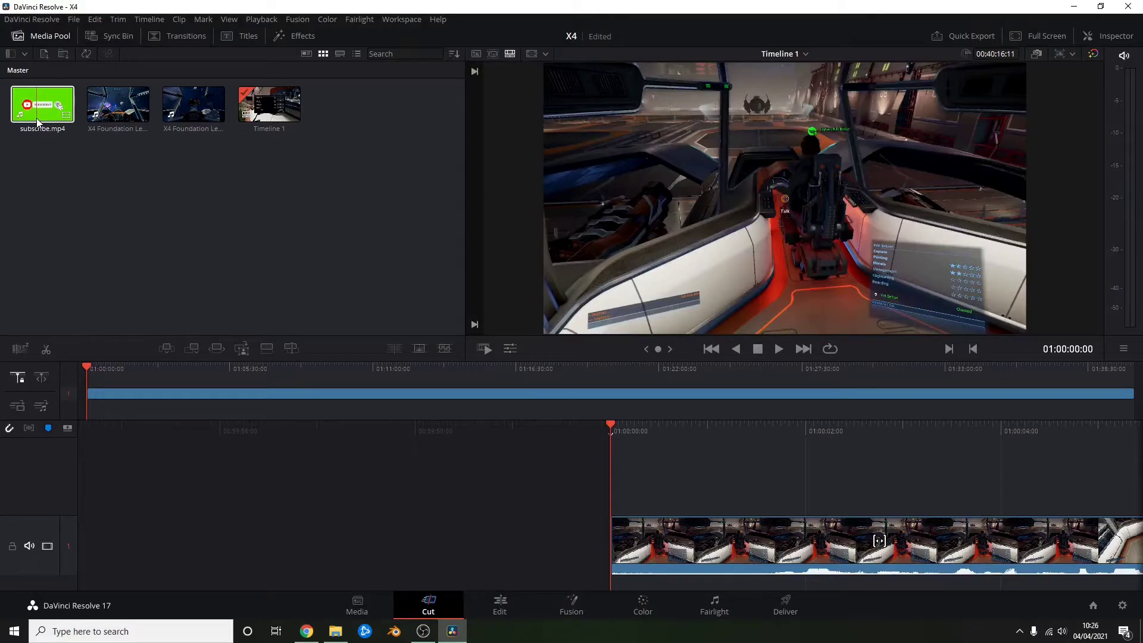
Place subscribe.mp4 on a second track above the gameplay clip and shift it to start about 0.7 seconds in.
left_click_drag(44, 114, 89, 385)
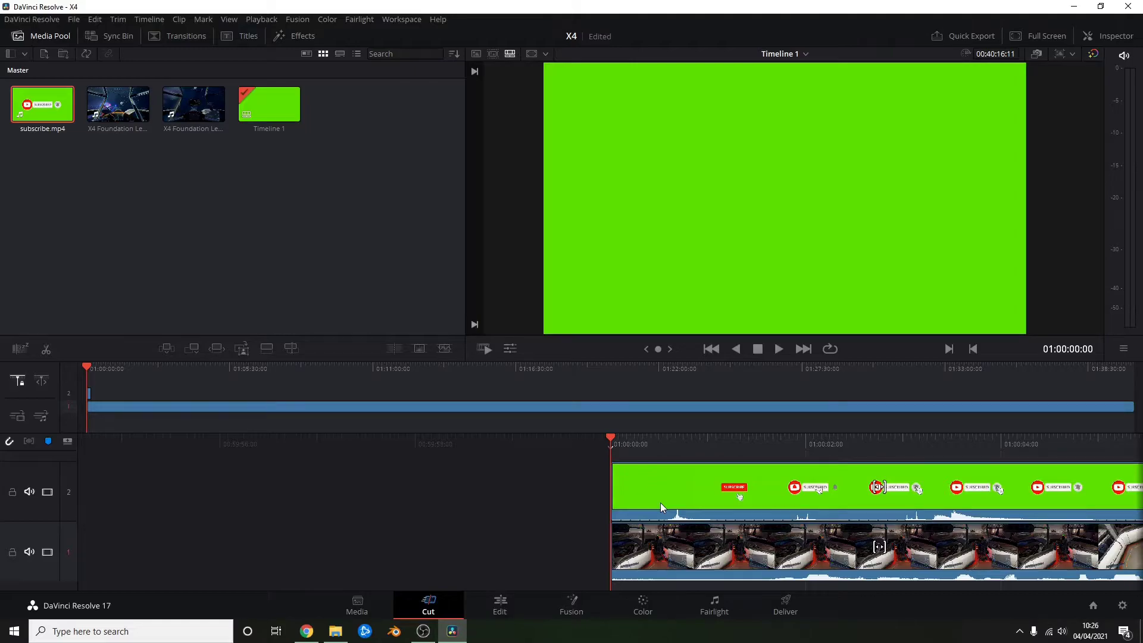
left_click_drag(673, 445, 486, 503)
key("space")
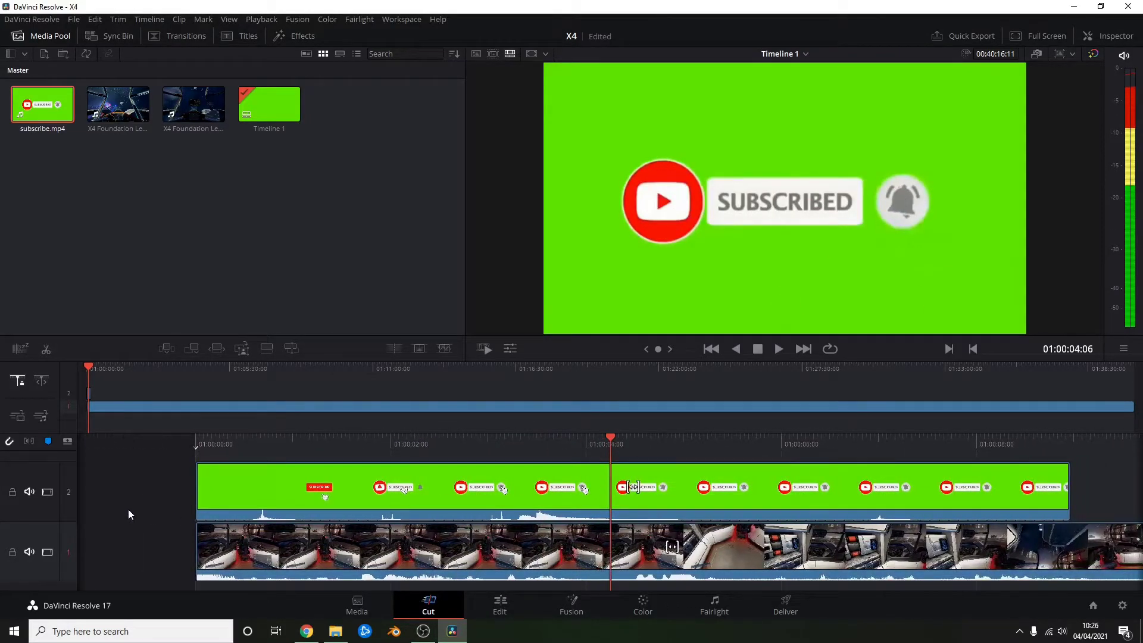
left_click(251, 483)
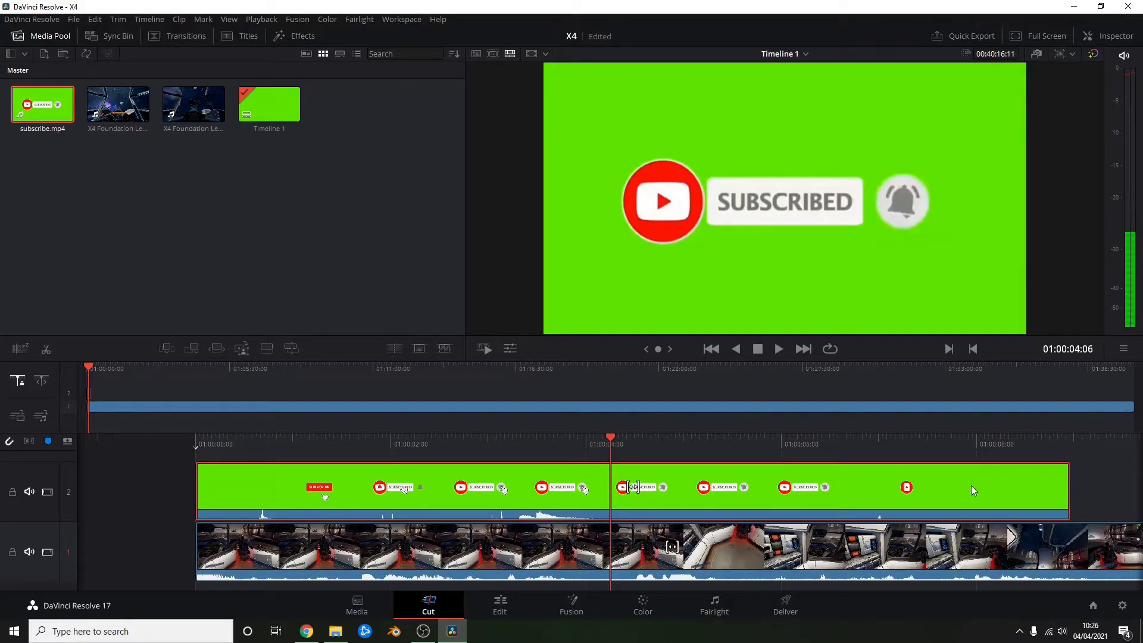
left_click_drag(237, 481, 309, 484)
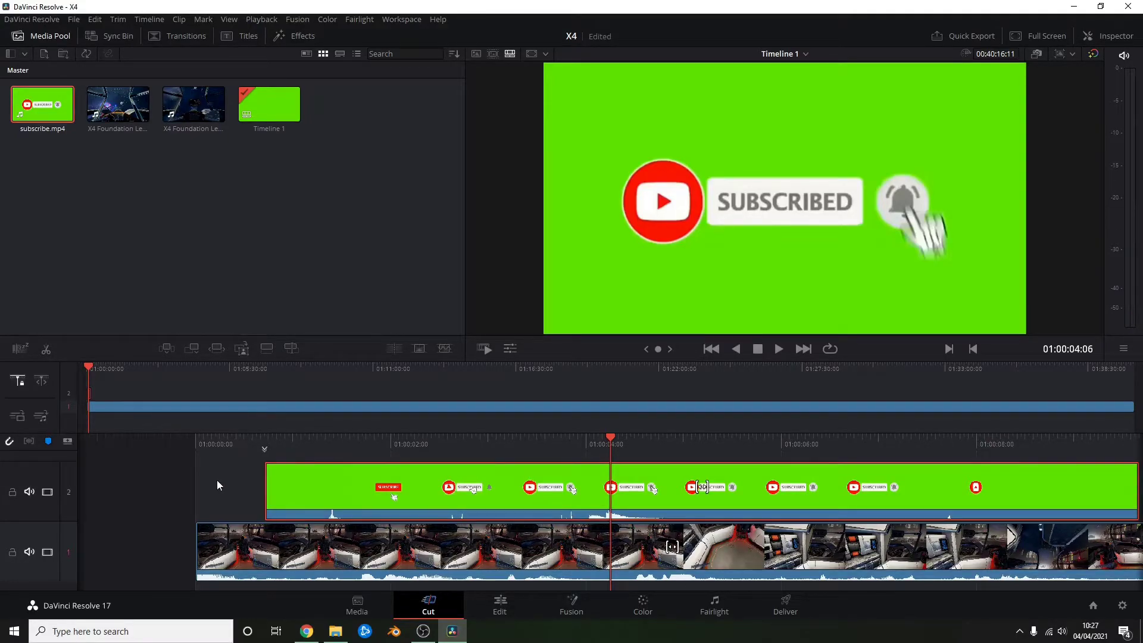
left_click(487, 609)
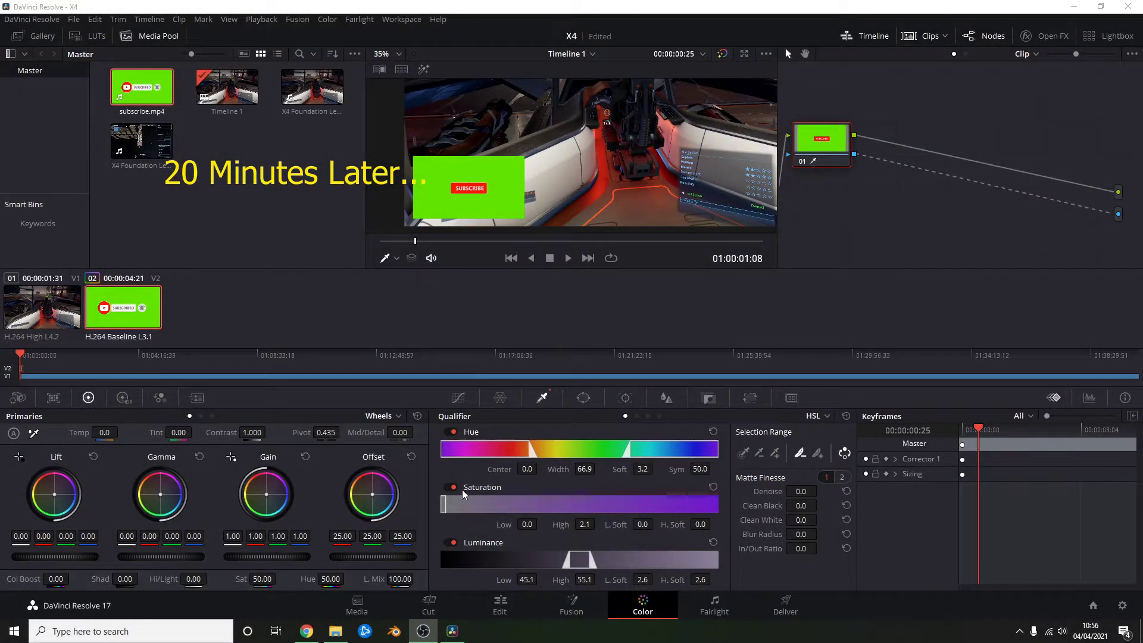
Add a Chroma Keyer node to the subscribe clip's composition on the Fusion page.
left_click(560, 610)
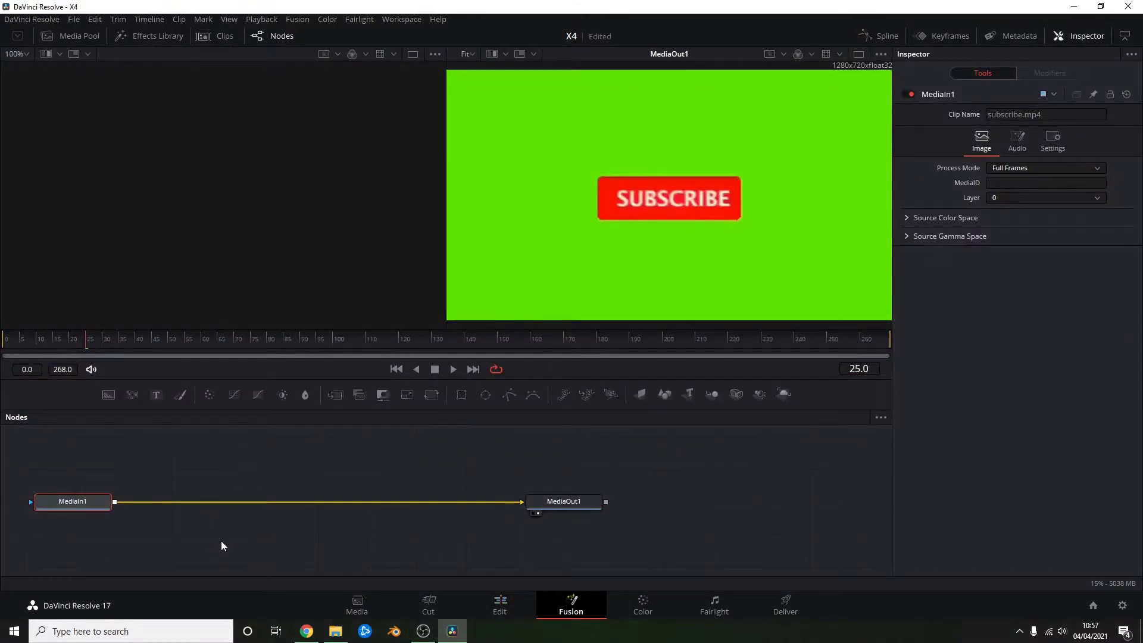
left_click_drag(380, 462, 535, 474)
left_click(357, 548)
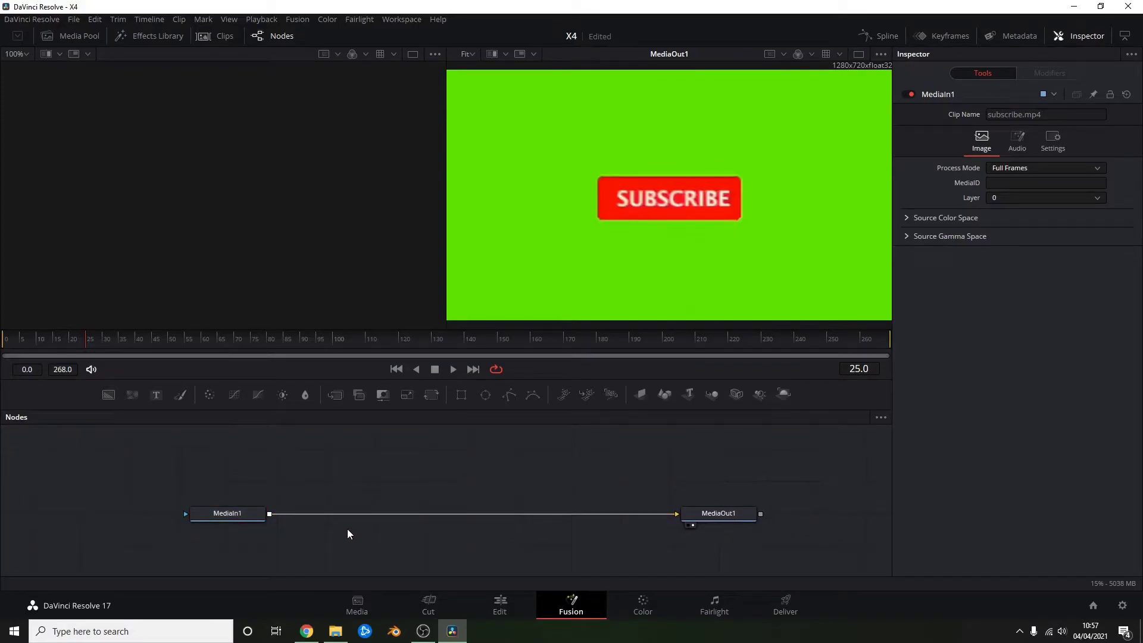
key("shift+space")
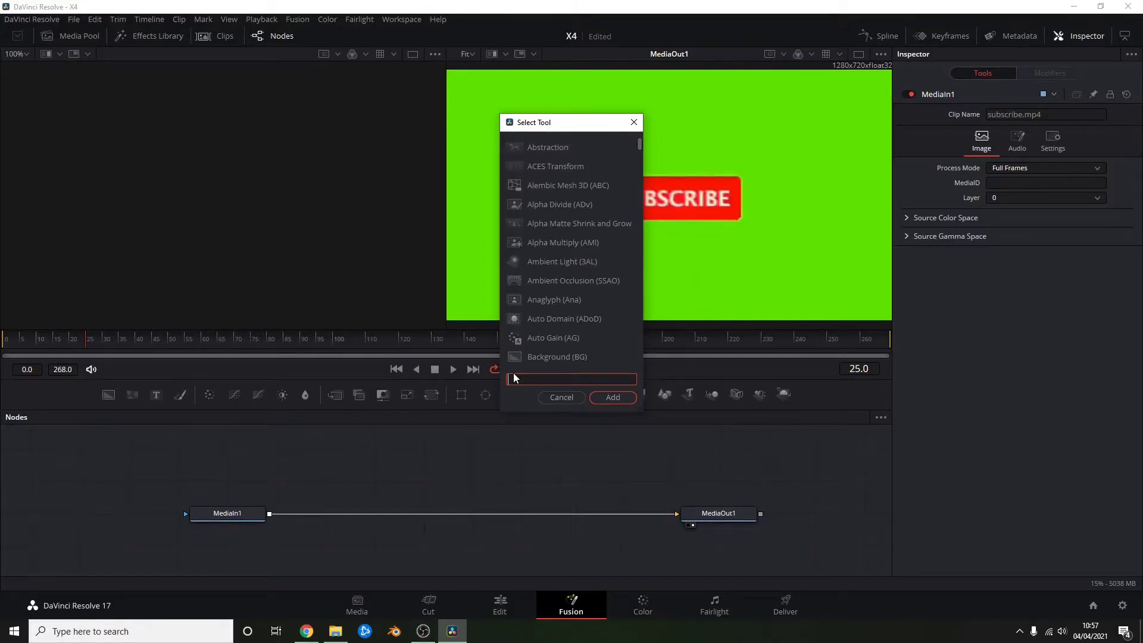
type("ch")
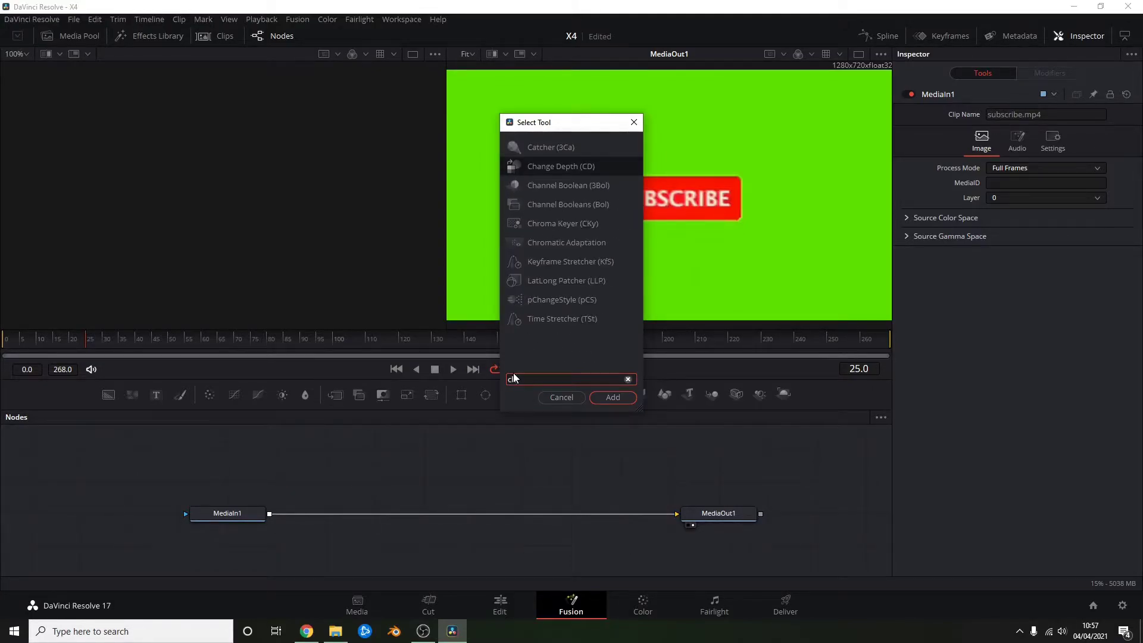
left_click(564, 223)
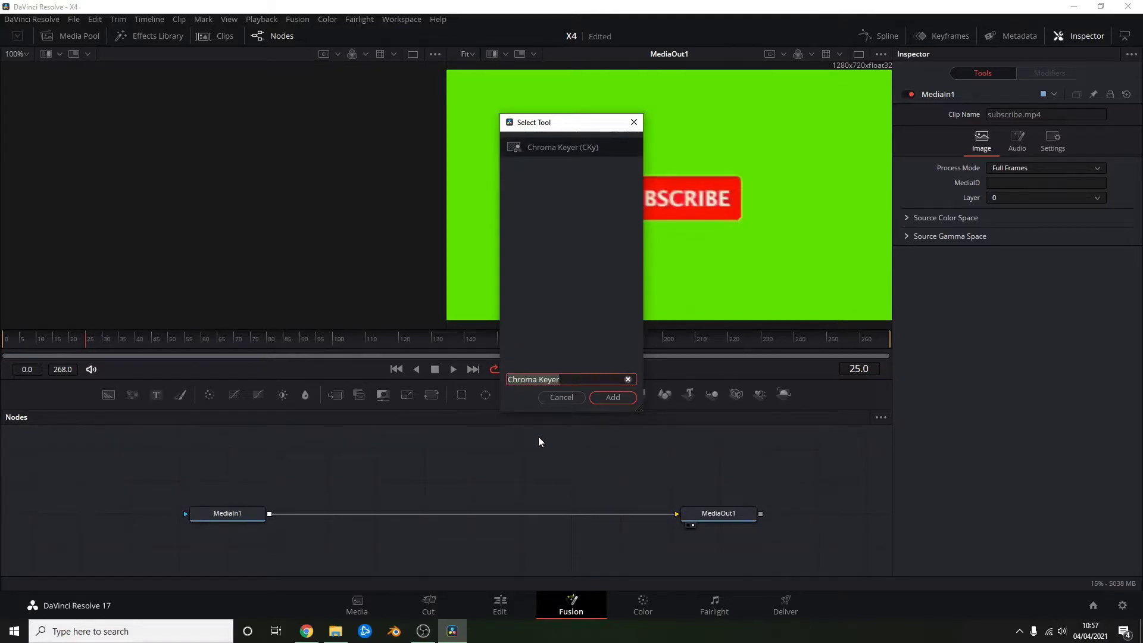
left_click(612, 396)
Place the Chroma Keyer node between MediaIn1 and MediaOut1 and route the clip through it.
left_click_drag(355, 541, 462, 498)
left_click_drag(270, 511, 420, 500)
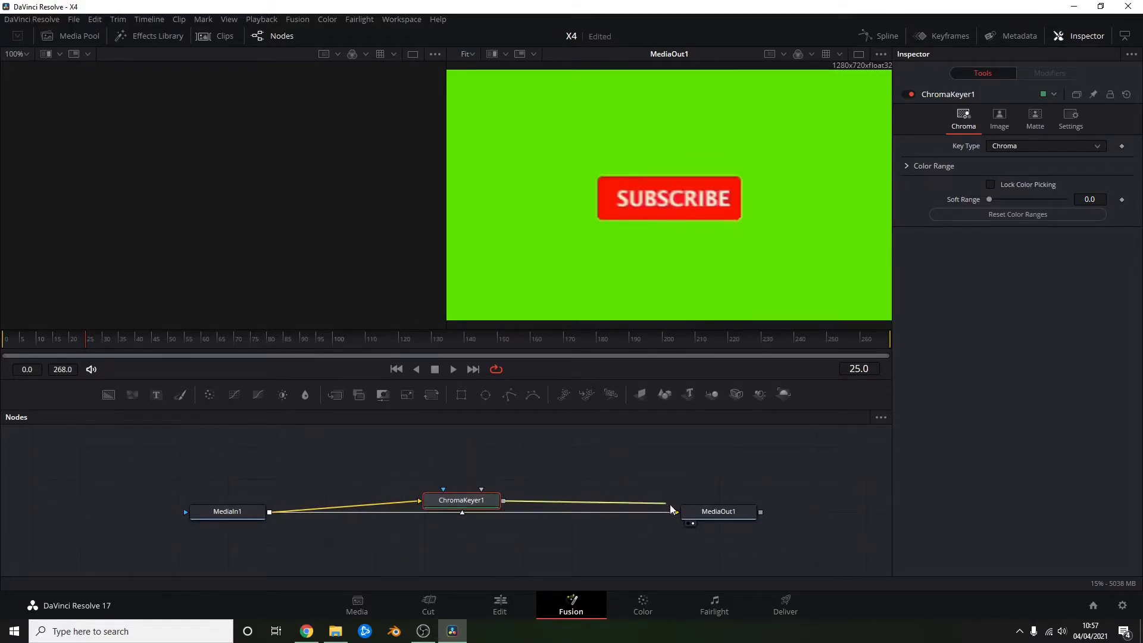
left_click_drag(503, 500, 677, 515)
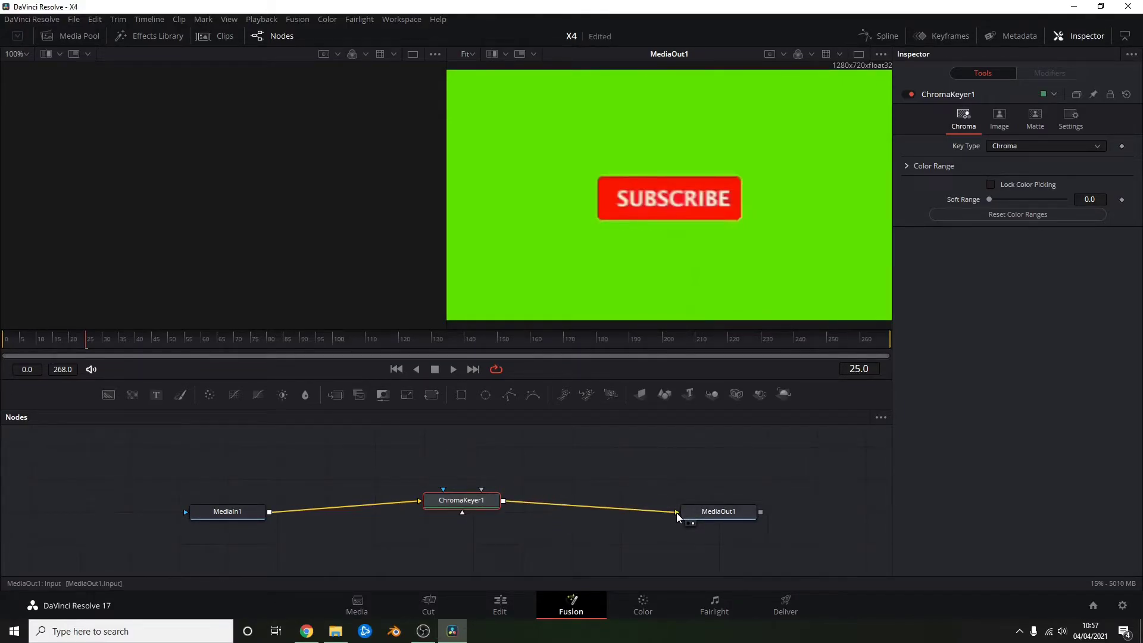
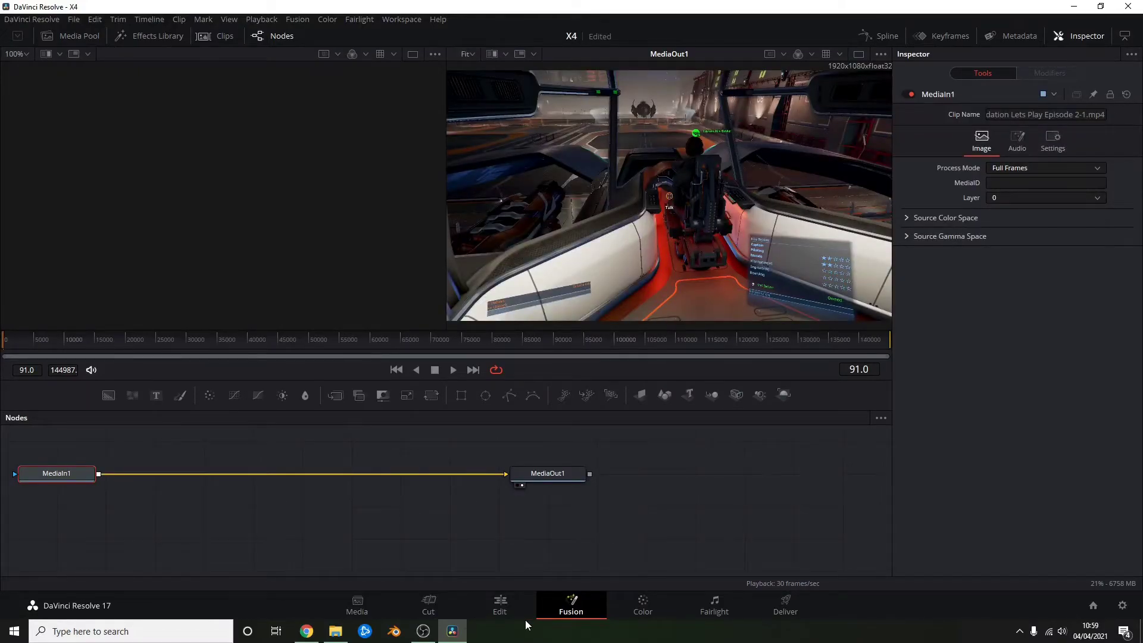
Play back the opening of Timeline 1 on the Edit page to check the keyed subscribe overlay.
left_click(63, 37)
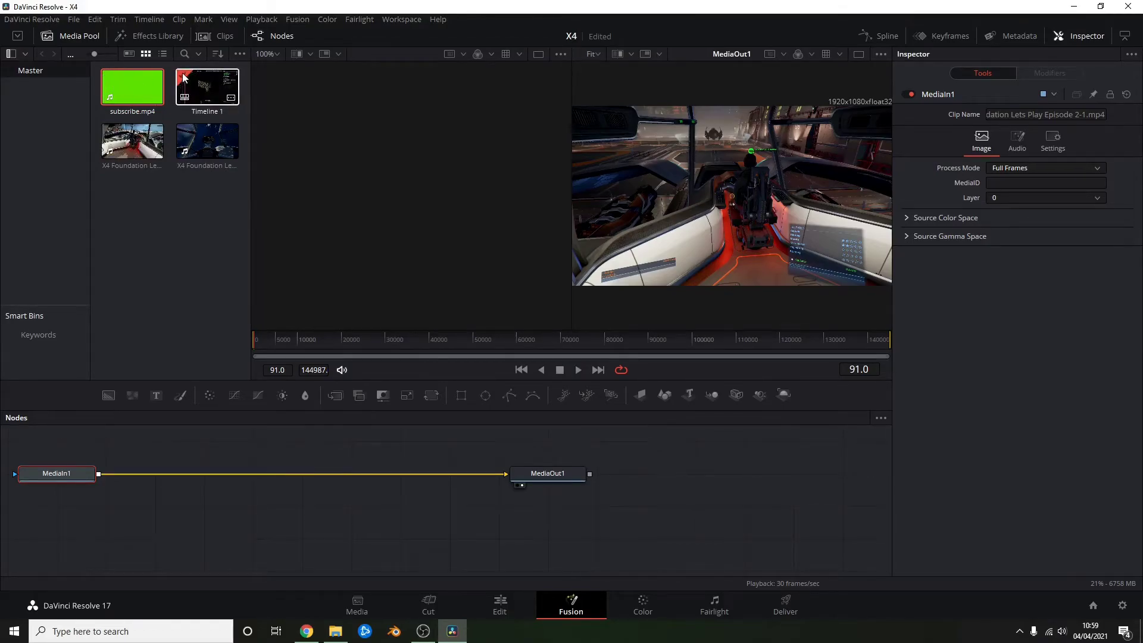
left_click(481, 605)
left_click(412, 416)
left_click(169, 88)
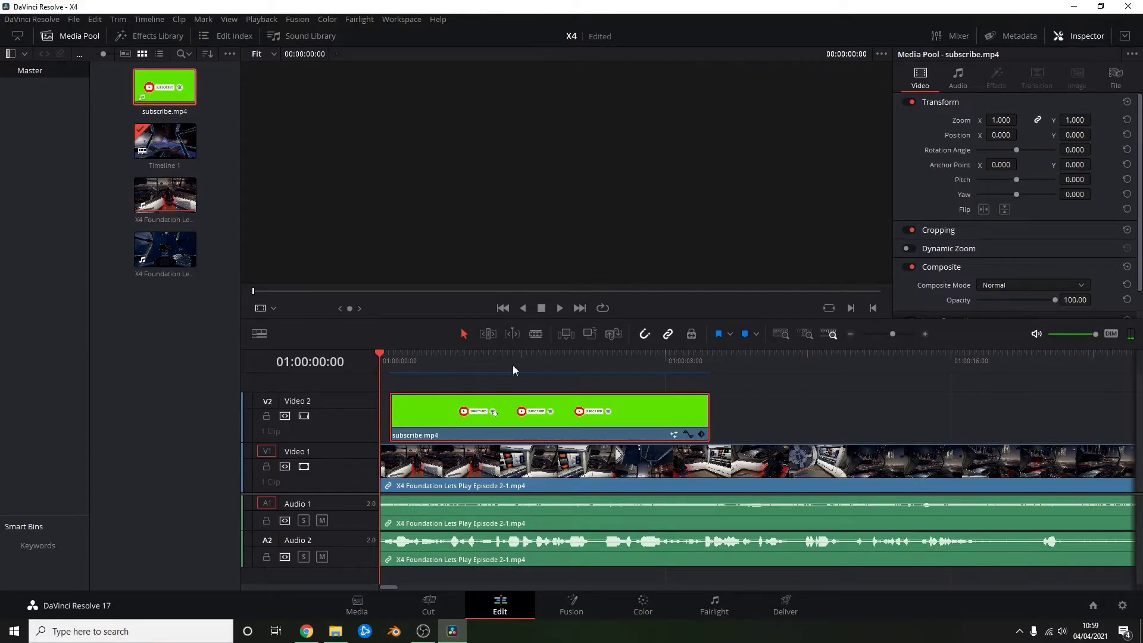
left_click(424, 378)
left_click(559, 309)
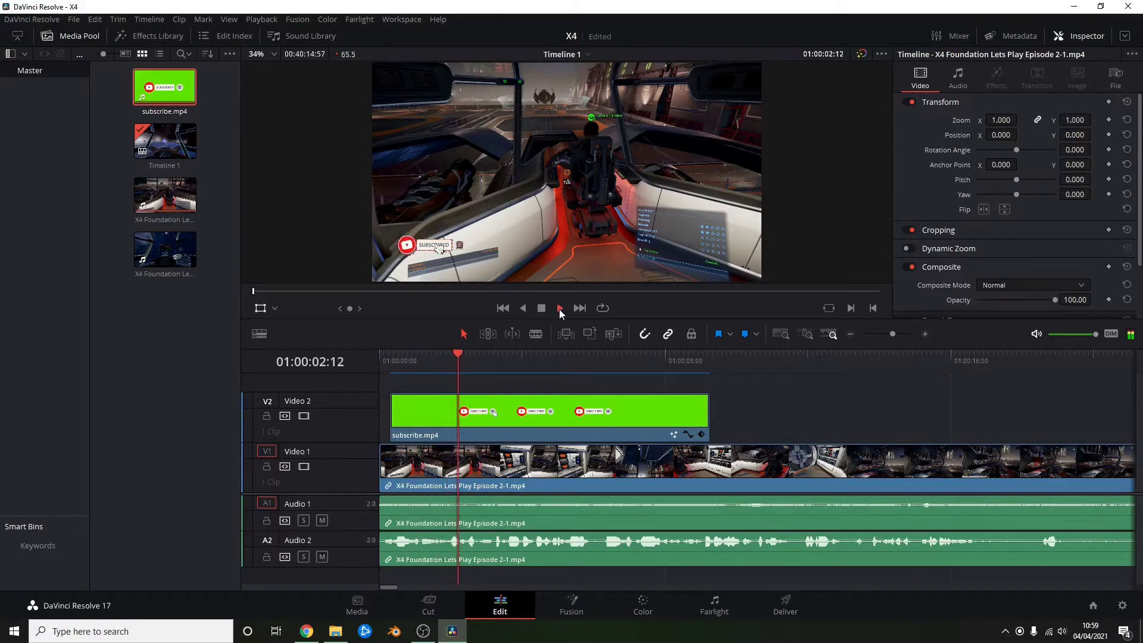
left_click(540, 310)
left_click_drag(513, 354, 362, 362)
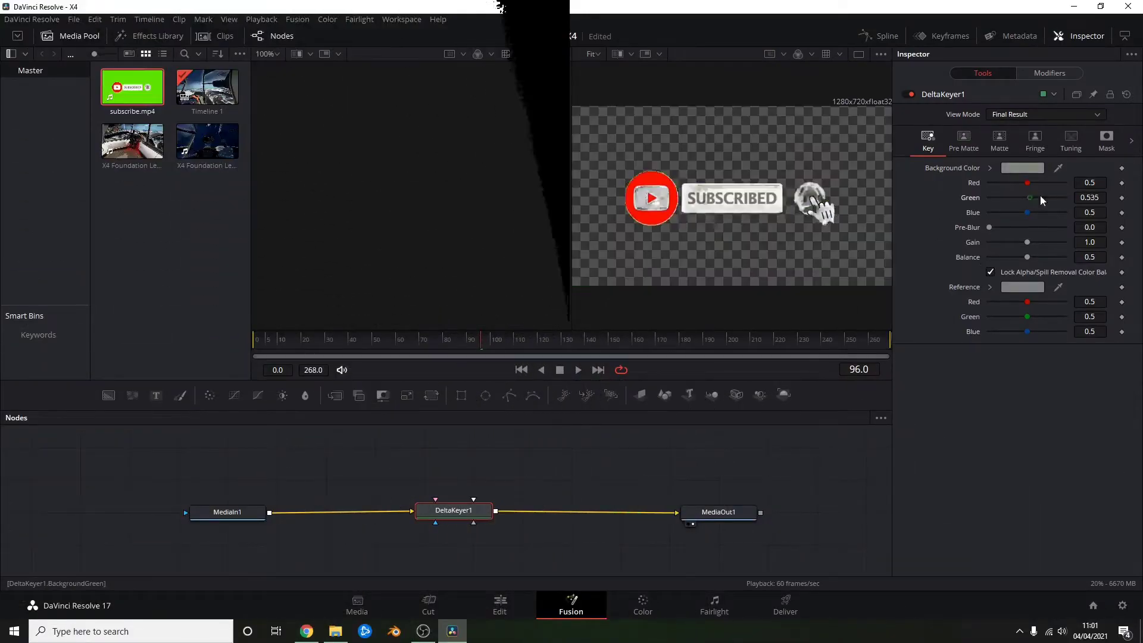
Set the green value of DeltaKeyer1's background color to 1.0 and play back the overlay on the Edit page.
left_click_drag(1040, 198, 1067, 197)
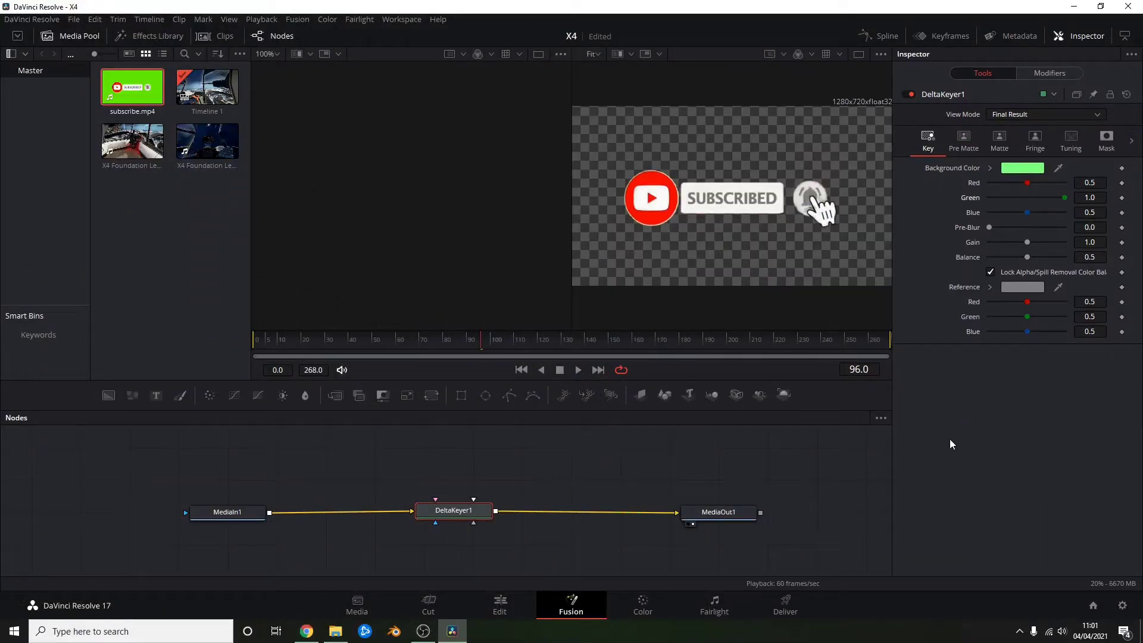
left_click(502, 614)
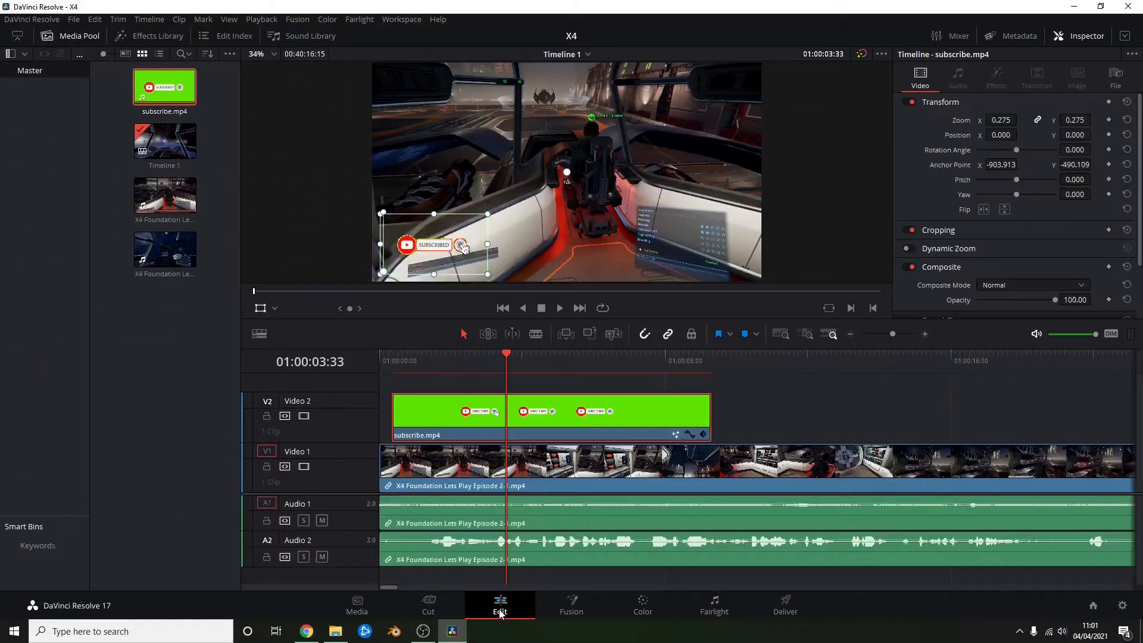
left_click_drag(507, 353, 380, 352)
left_click(559, 308)
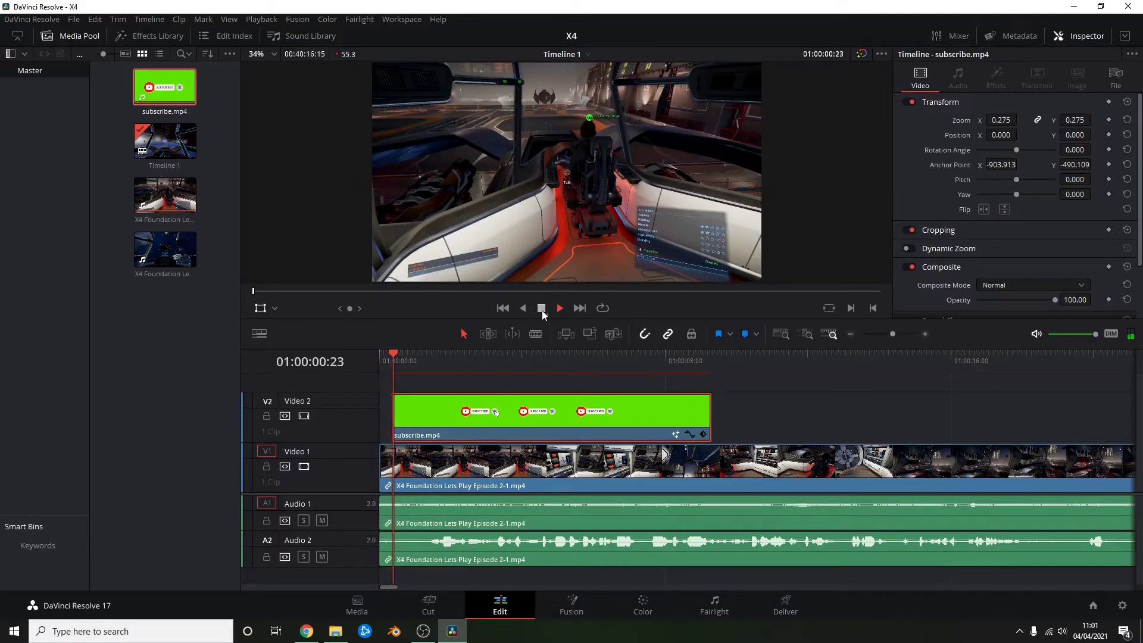
left_click(541, 308)
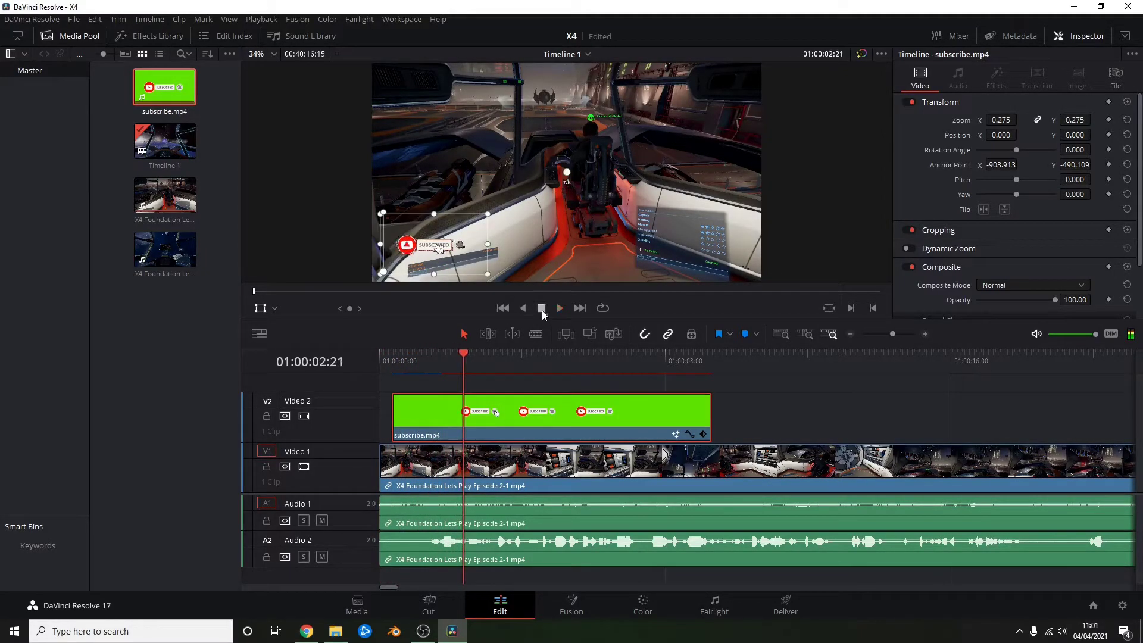
left_click_drag(465, 352, 375, 356)
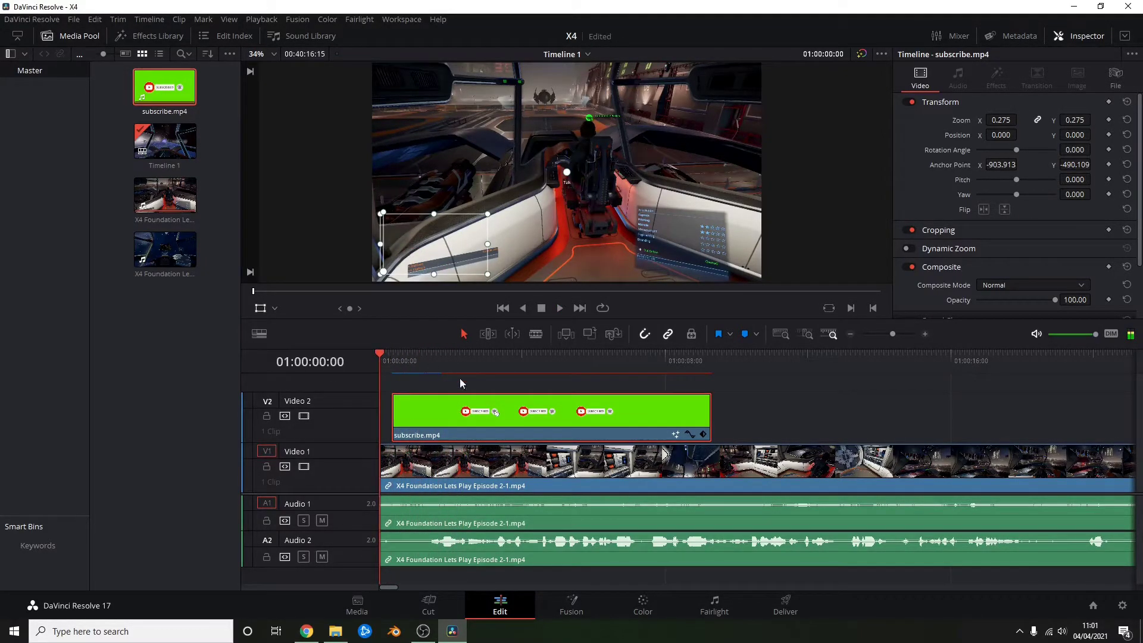
Lock the Video 2 track and add a mono audio track to the timeline.
left_click(267, 415)
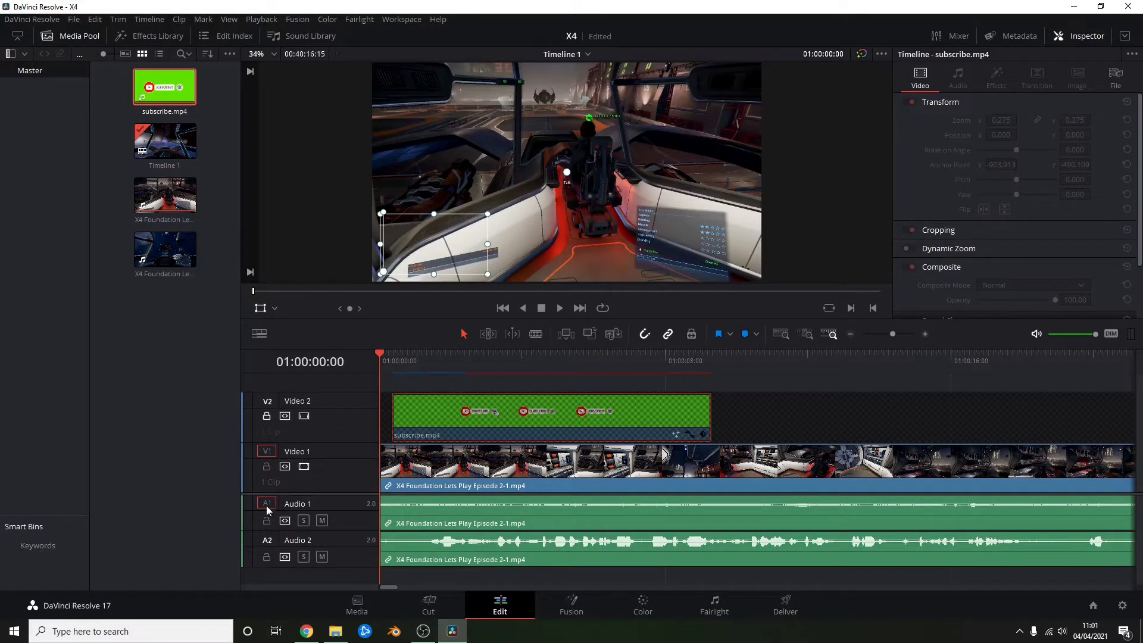
right_click(295, 575)
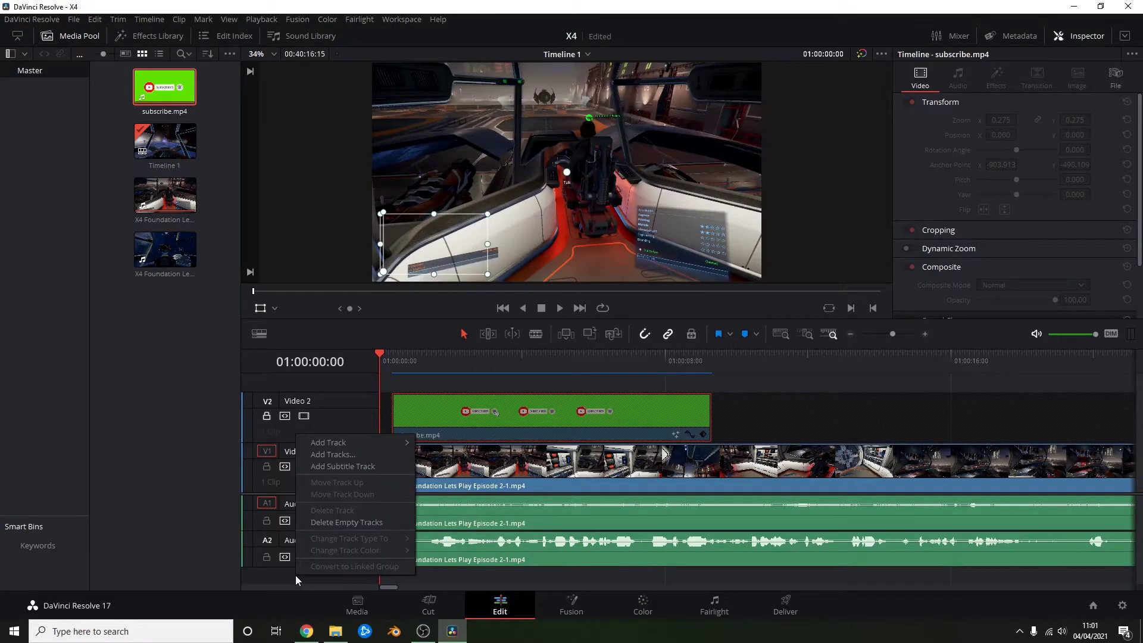
mouse_move(348, 444)
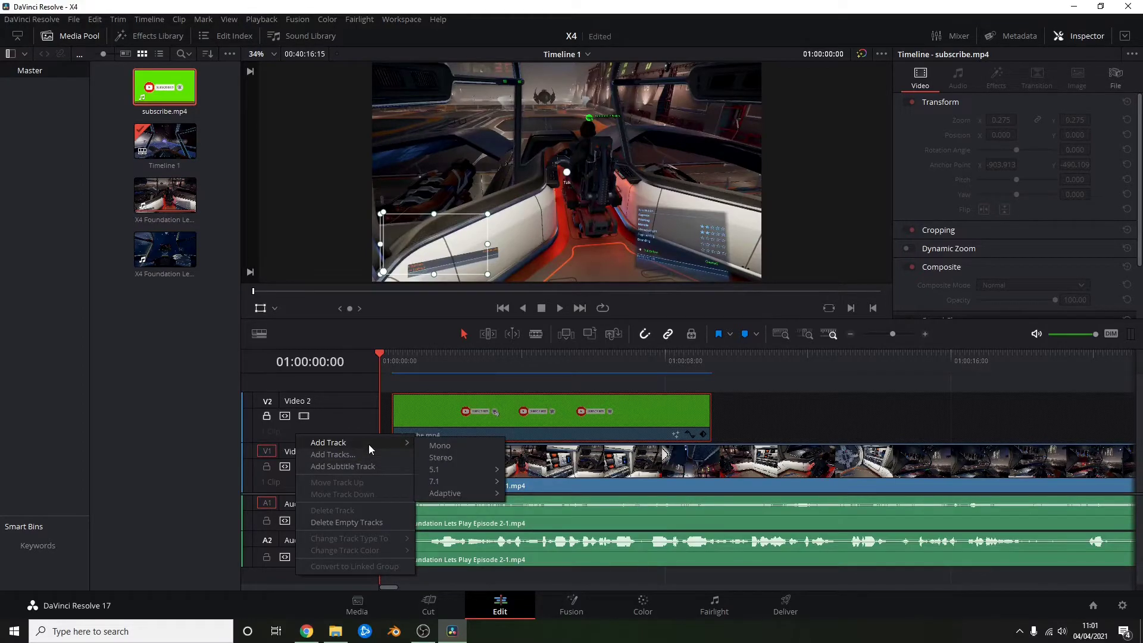
left_click(457, 447)
scroll(331, 518, "down", 1)
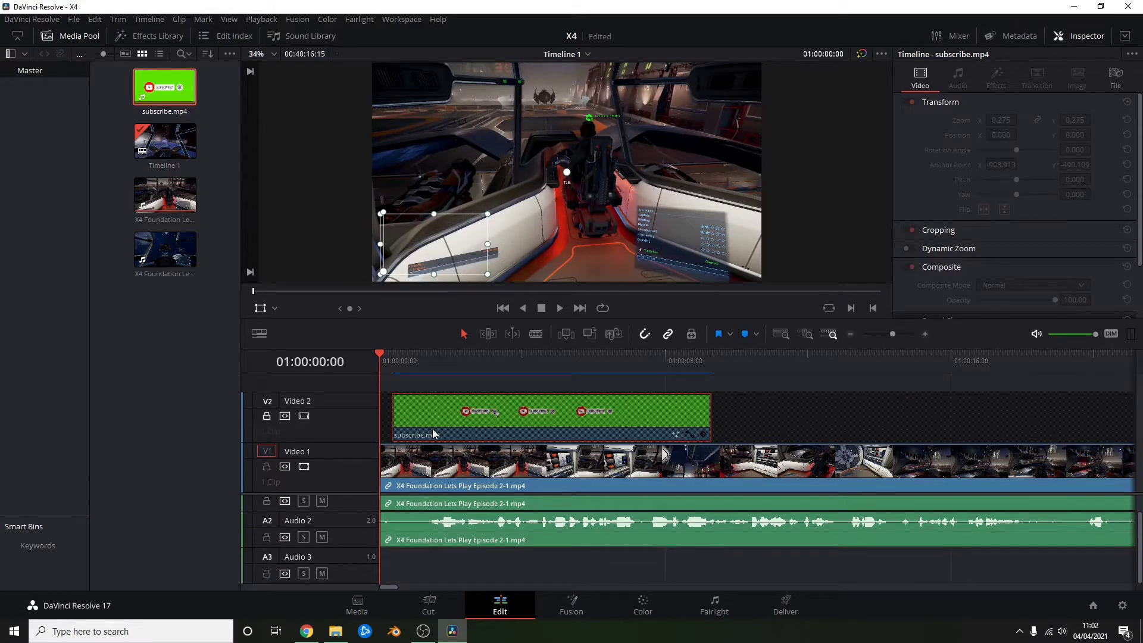
Try to place another copy of subscribe.mp4 on the timeline after the existing overlay clip.
double_click(152, 95)
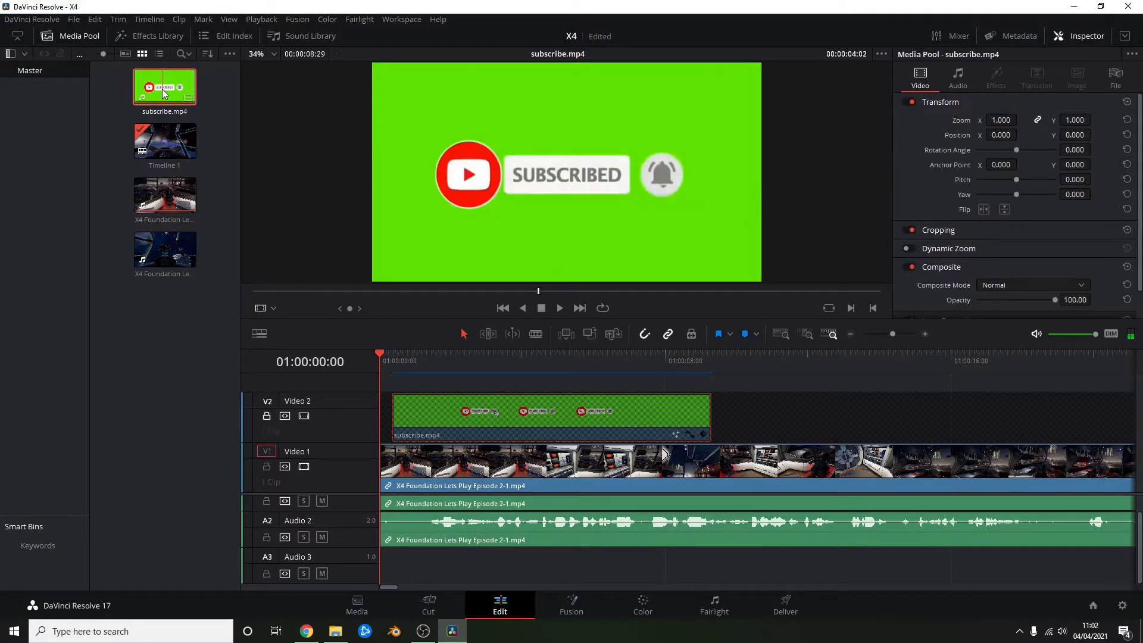
left_click(426, 419)
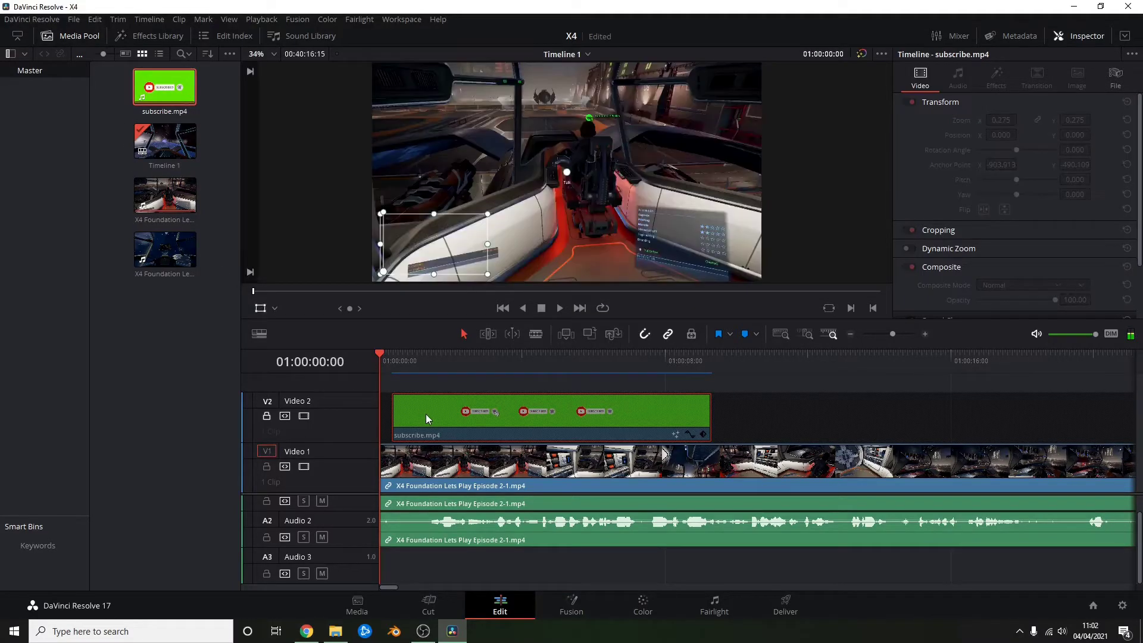
left_click(167, 89)
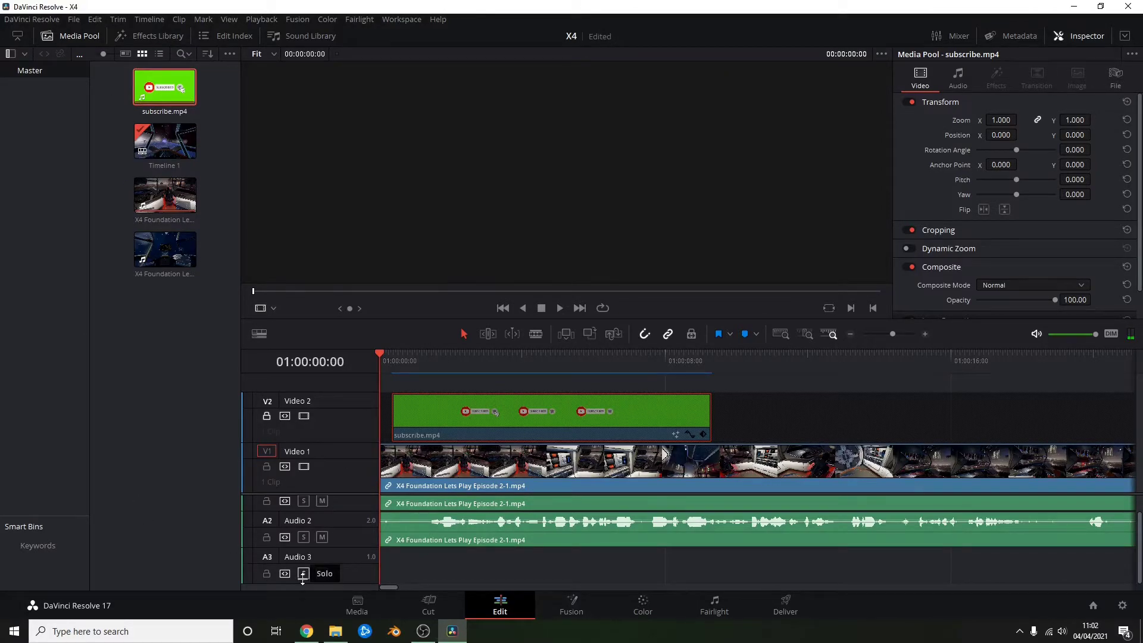
left_click(422, 420)
left_click_drag(166, 110, 779, 416)
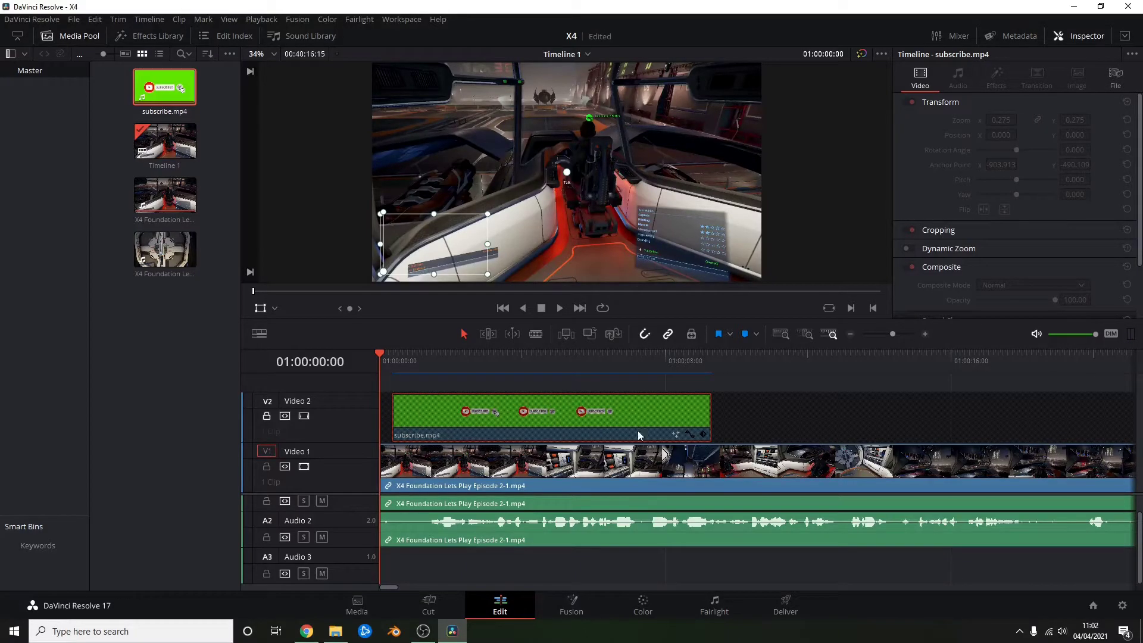
Unlock Video 2 and replace its subscribe overlay with subscribe.mp4 on Video 3, with the clip's sound on Audio 3.
left_click(283, 416)
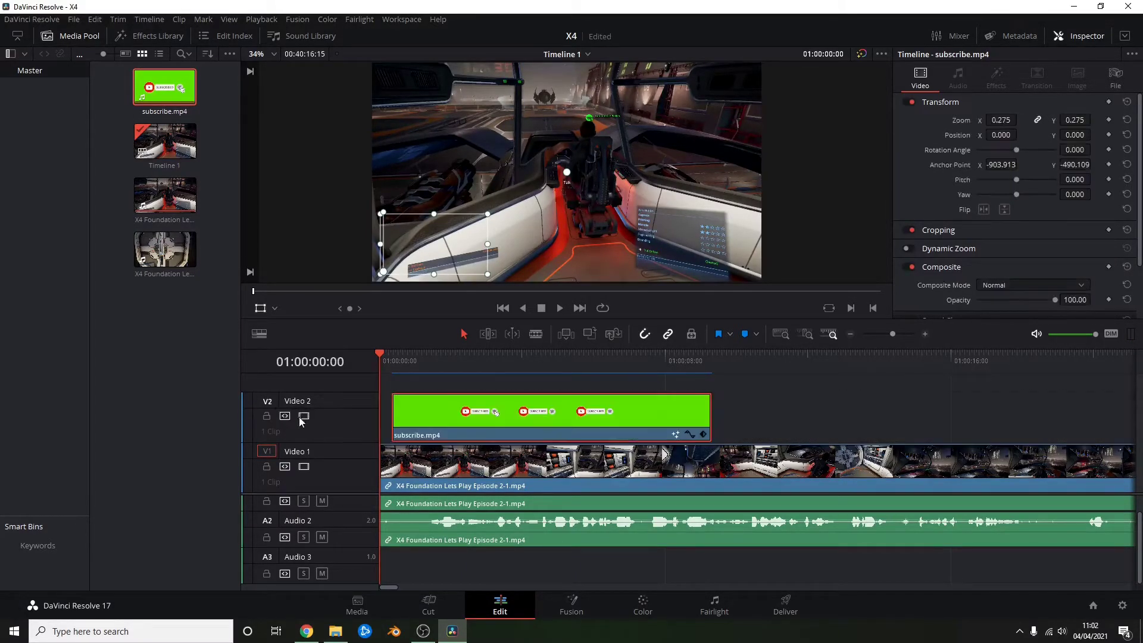
key("Delete")
left_click_drag(170, 89, 402, 386)
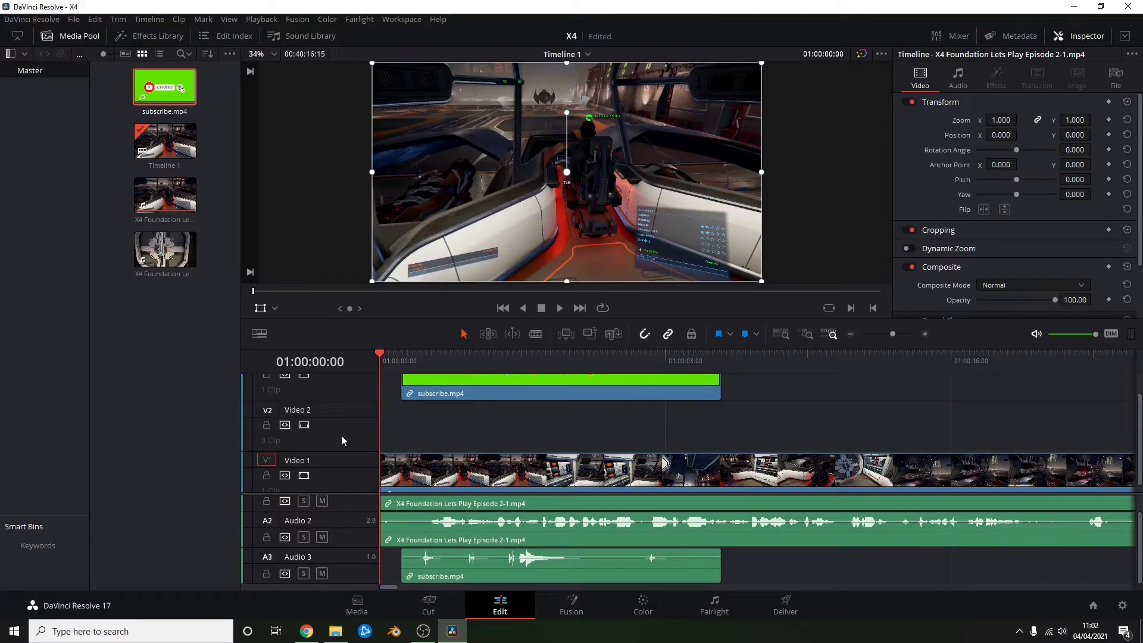
scroll(432, 425, "up", 1)
left_click_drag(448, 385, 446, 386)
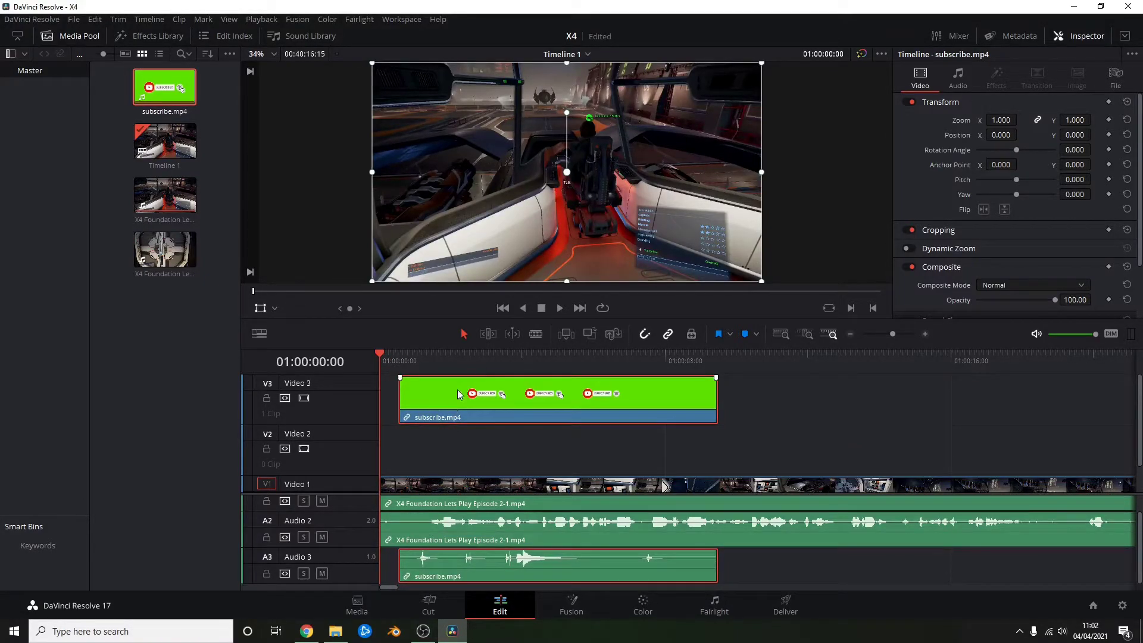
Scale the new subscribe overlay to about 0.232, place it in the frame's lower-left corner, and play it back.
left_click_drag(760, 62, 631, 149)
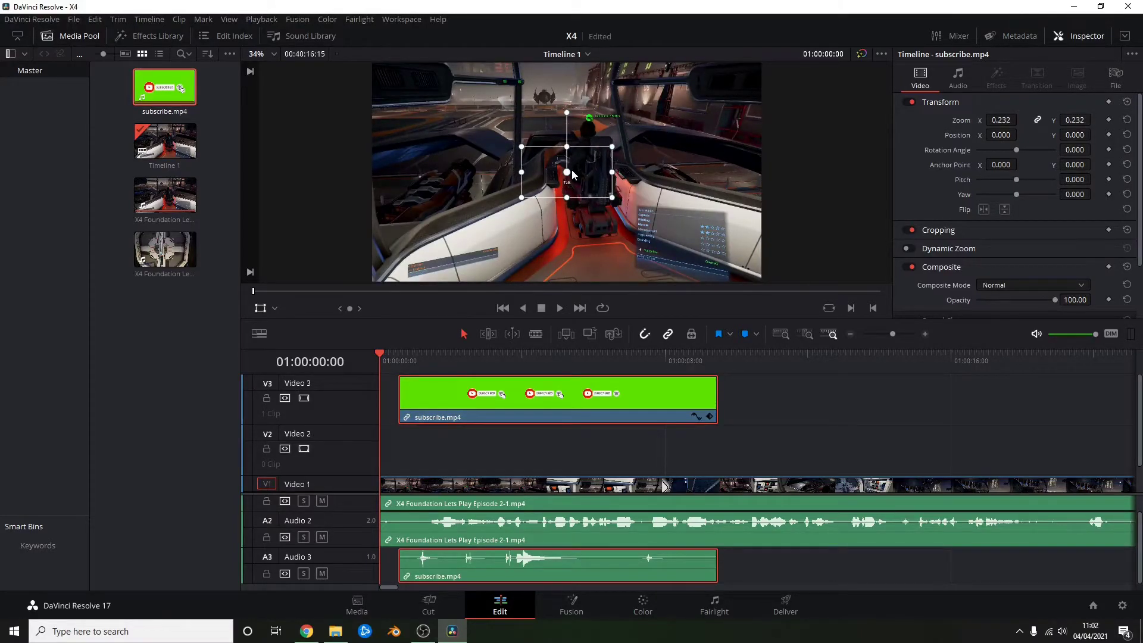
left_click_drag(570, 173, 377, 275)
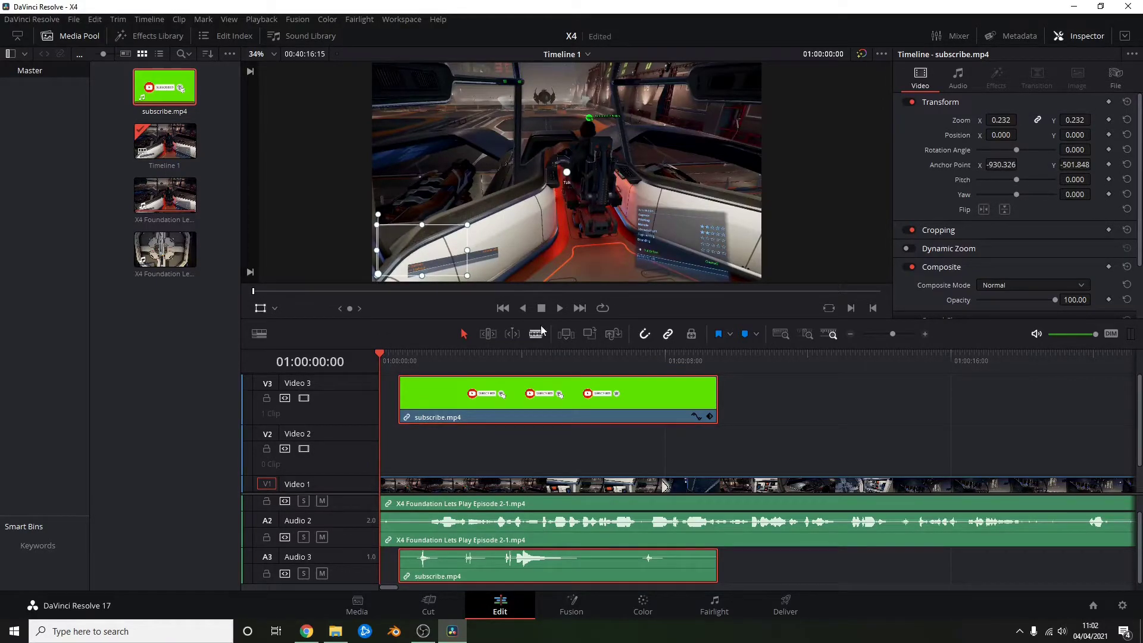
left_click(555, 308)
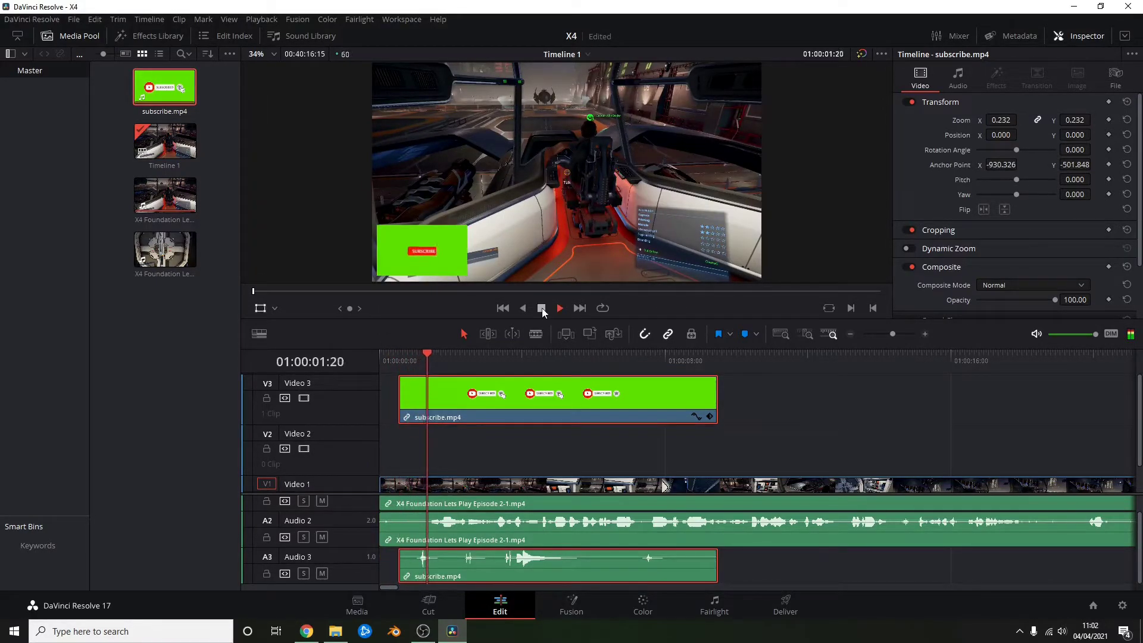
Open the new subscribe clip in Fusion and insert a Delta Keyer node between MediaIn1 and MediaOut1.
double_click(444, 396)
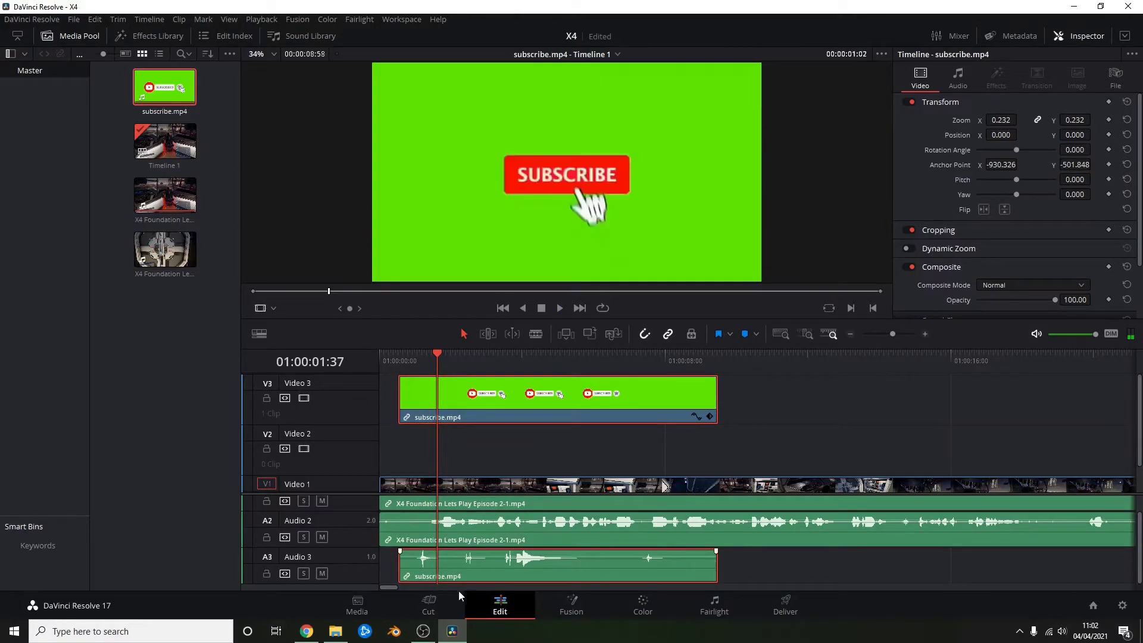
left_click(583, 613)
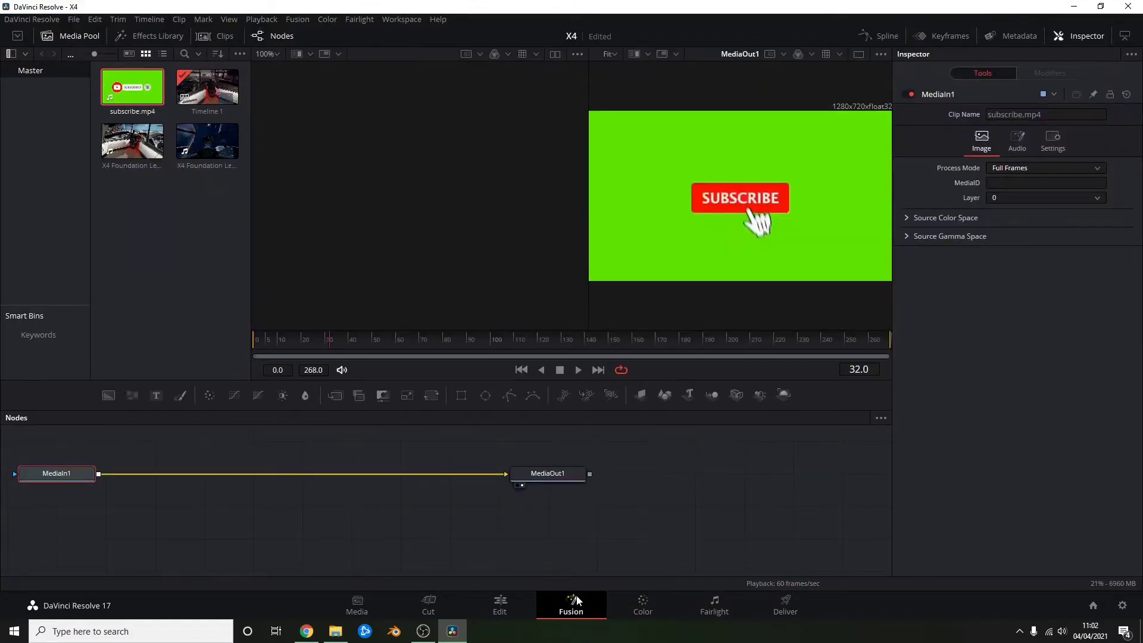
right_click(229, 499)
left_click(224, 504)
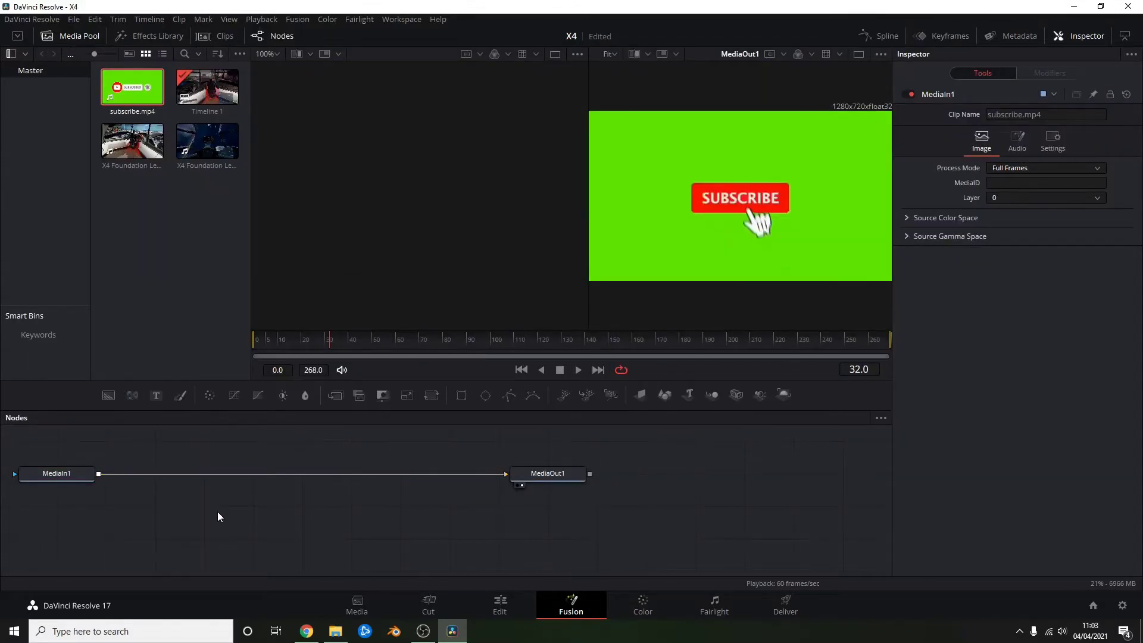
key("shift+space")
type("Delta Keyer")
type("delta")
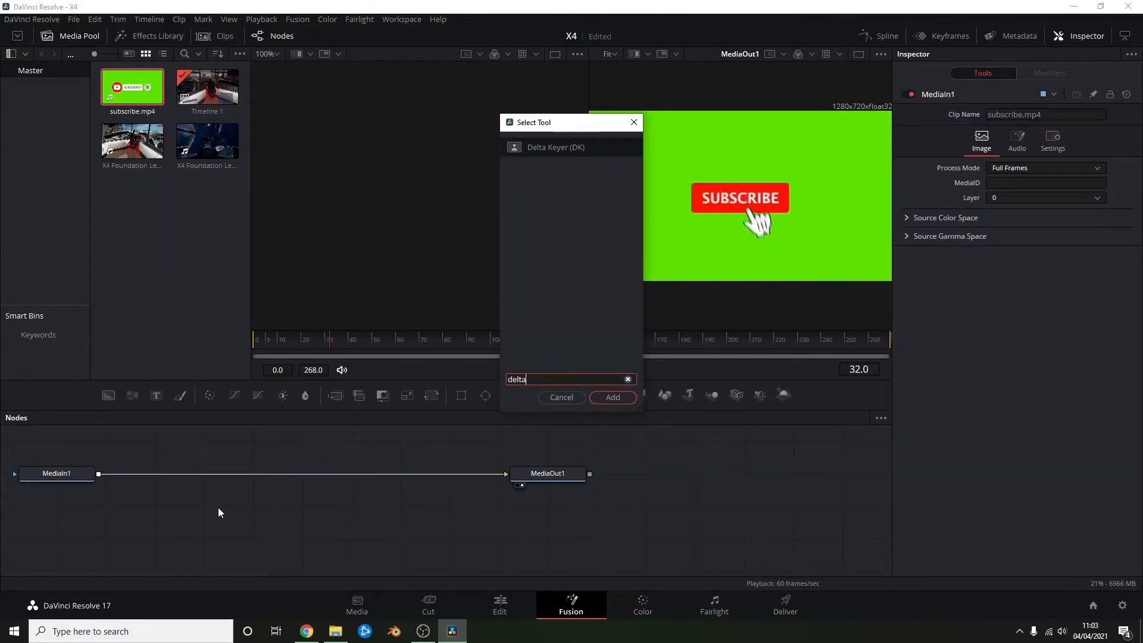
key("Return")
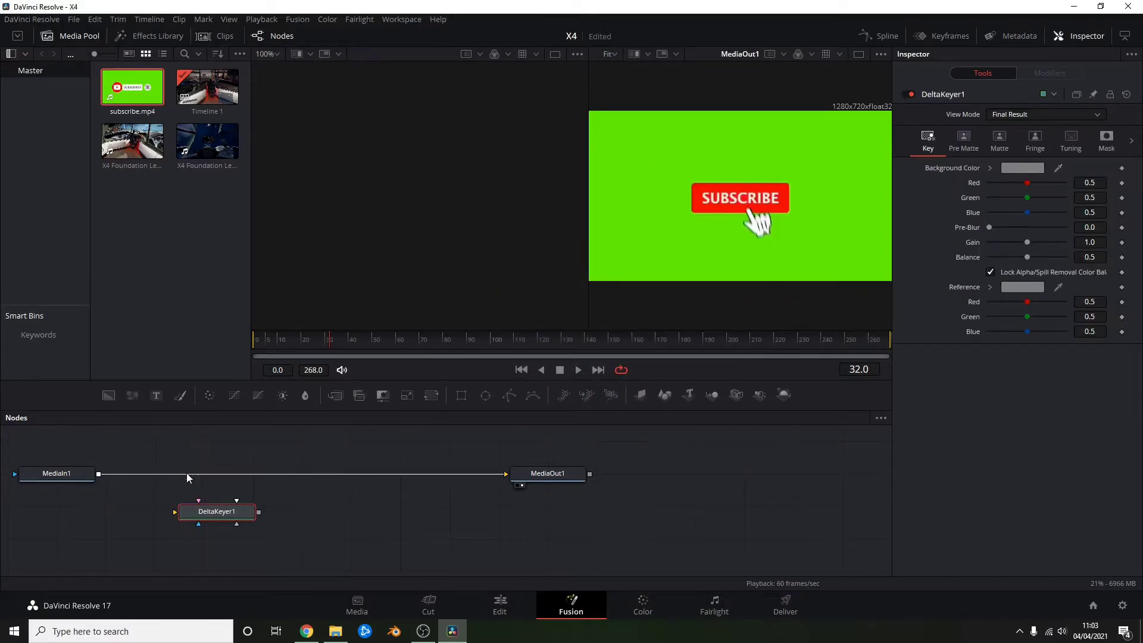
left_click_drag(216, 512, 277, 474)
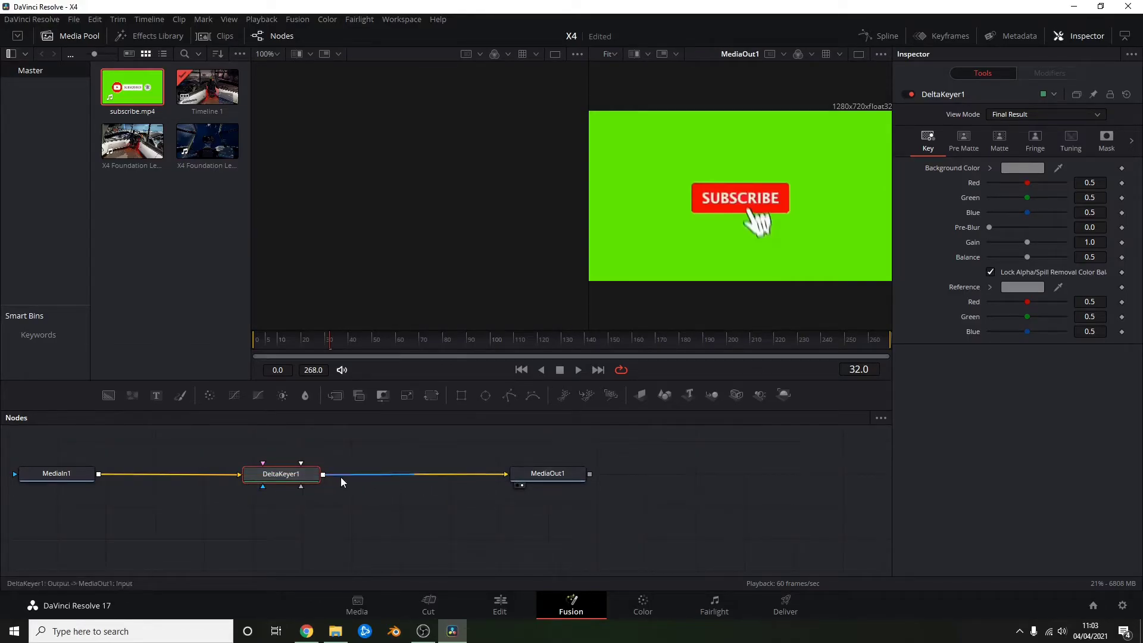
left_click_drag(315, 476, 324, 478)
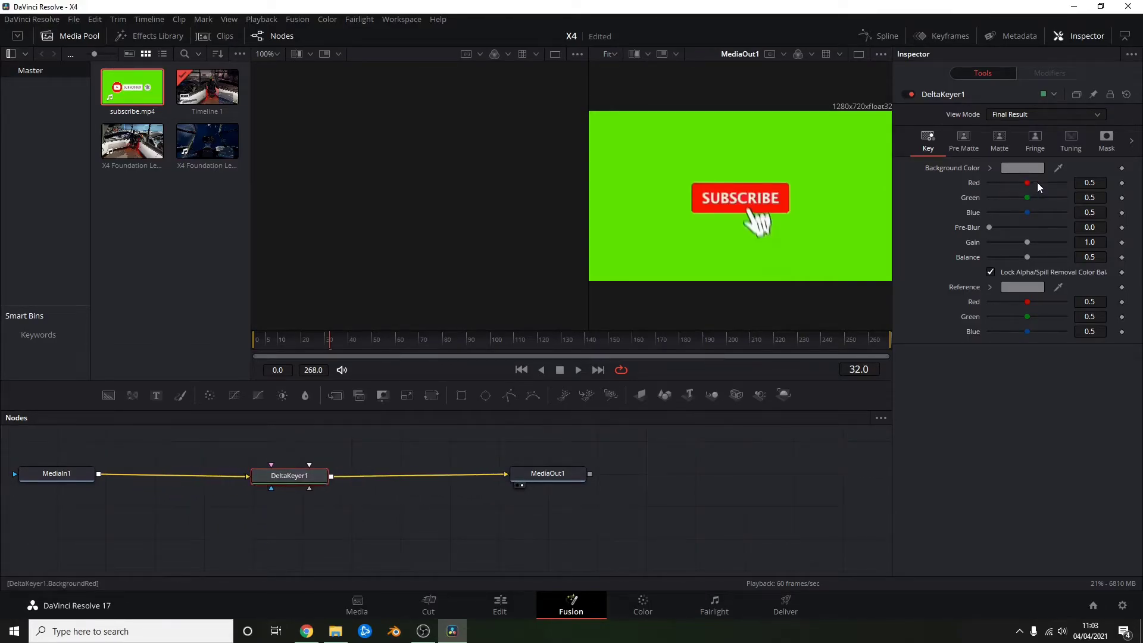
Set the Delta Keyer's background green to 1.0, play back the overlay with sound on the Edit page, and return to the start.
left_click_drag(1030, 197, 1066, 198)
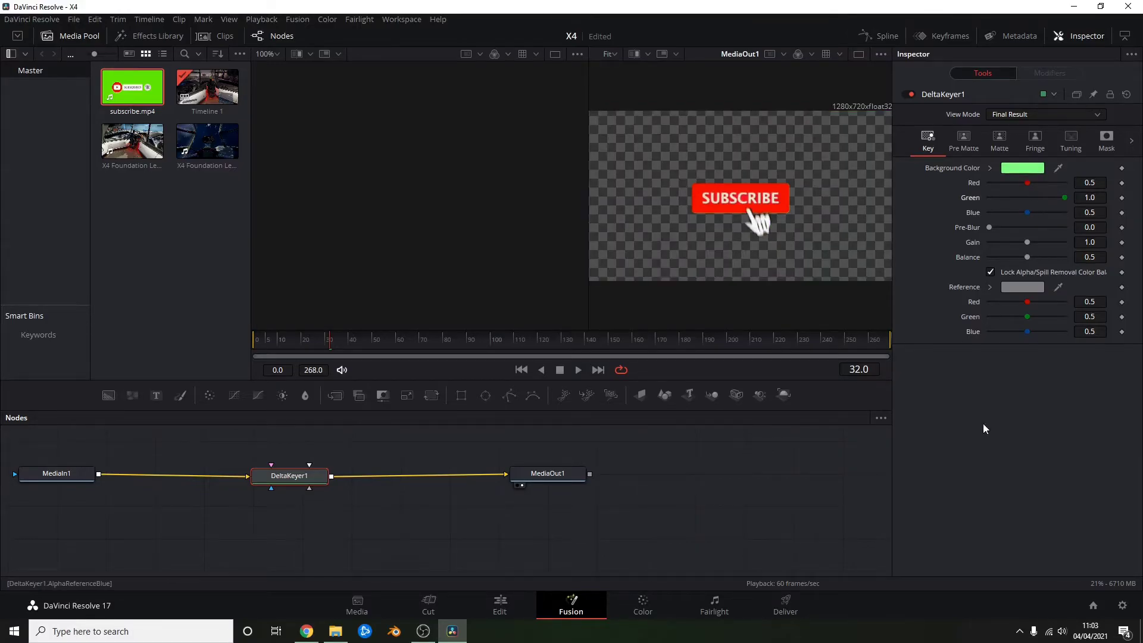
left_click(493, 607)
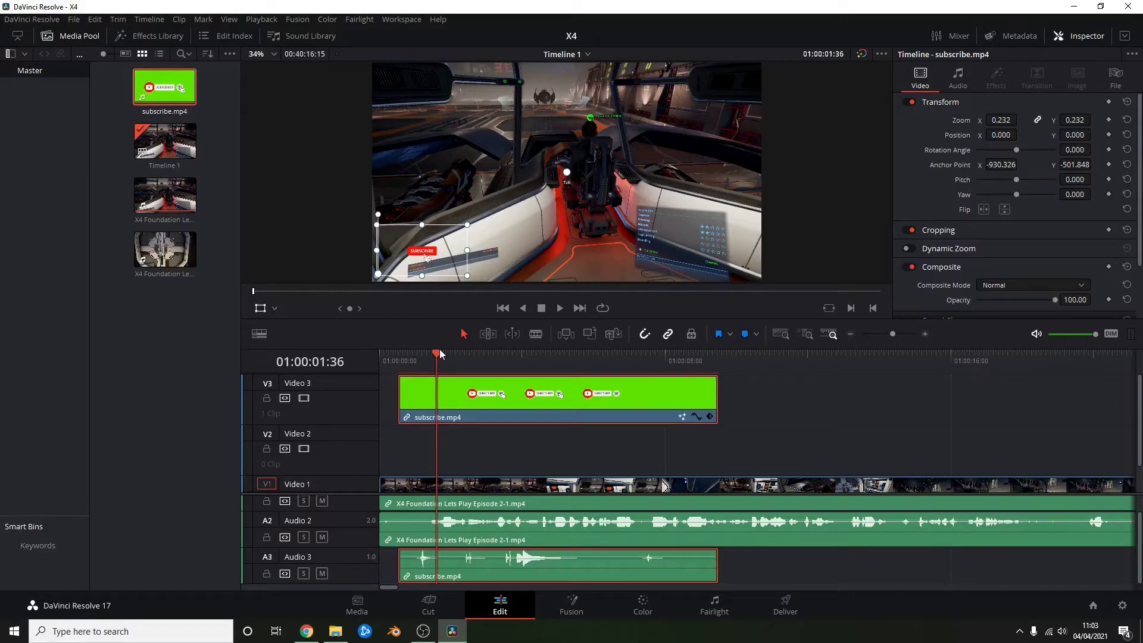
left_click(382, 354)
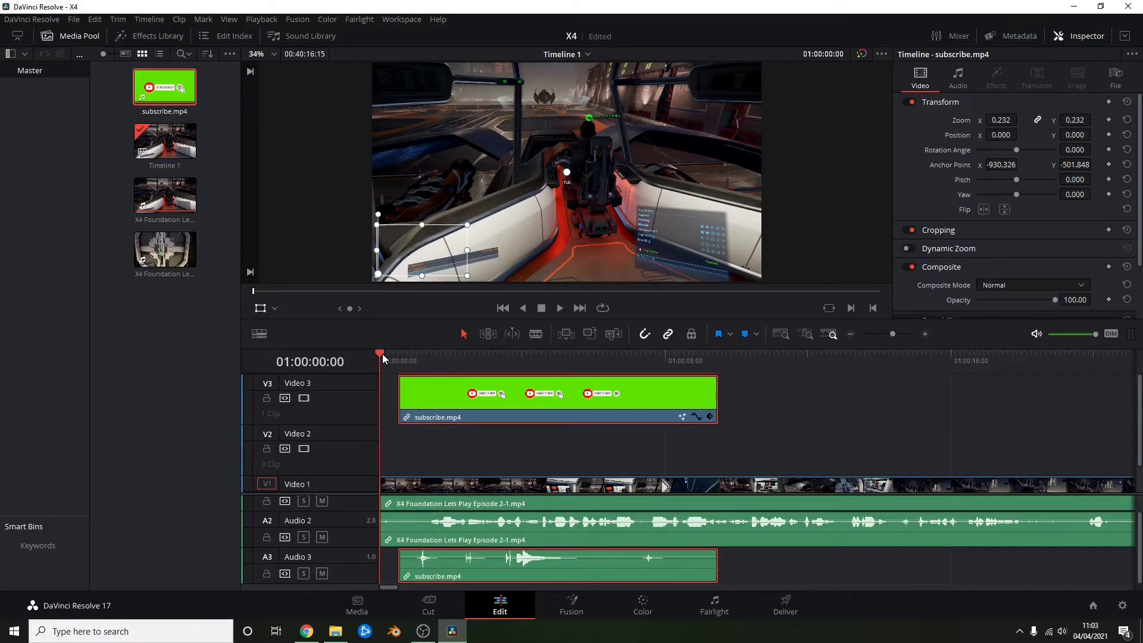
left_click(557, 309)
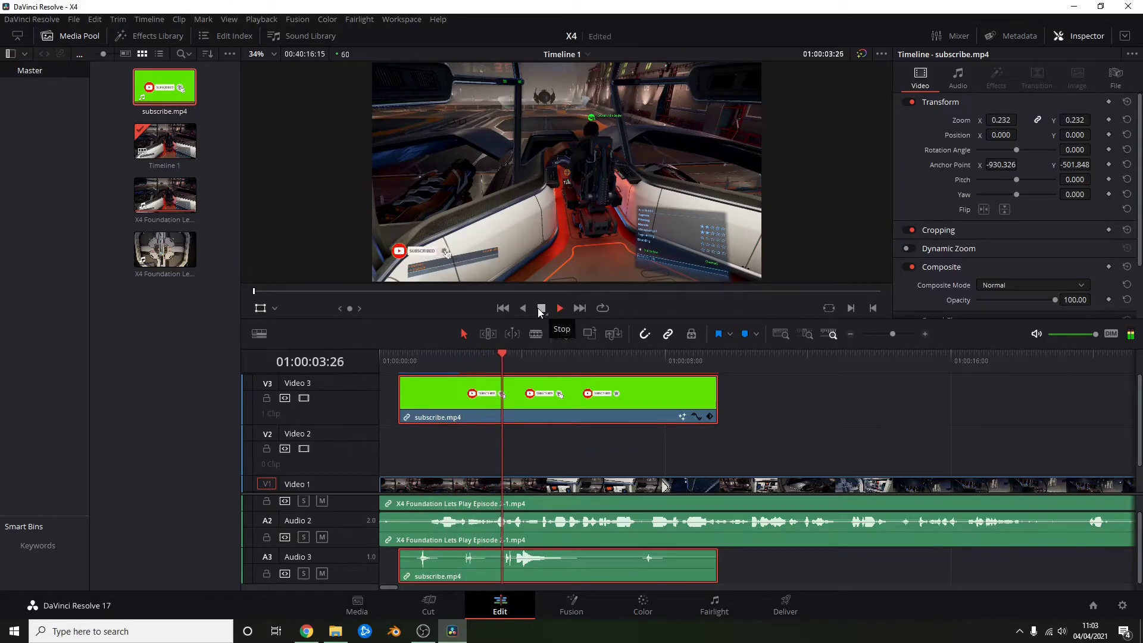
left_click(540, 309)
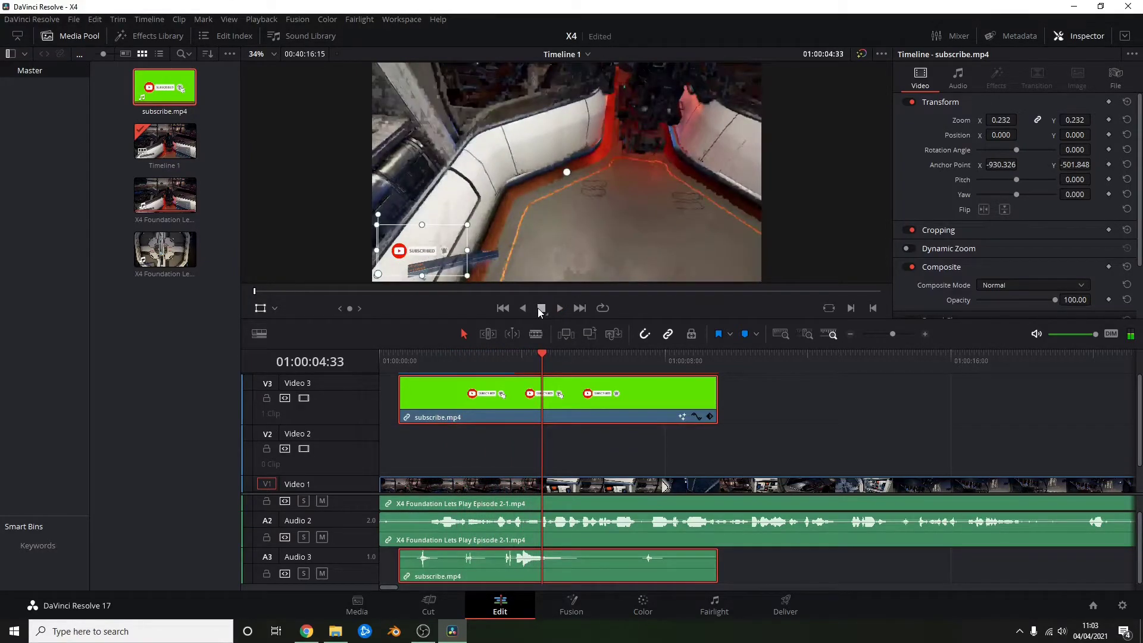
left_click_drag(540, 353, 372, 348)
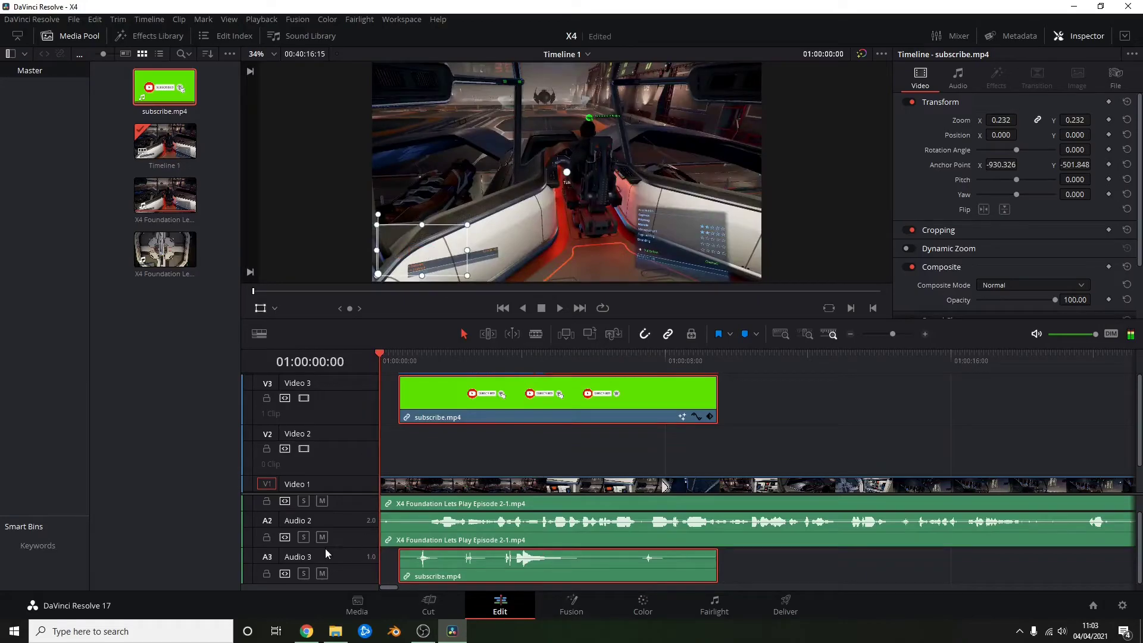
Enlarge the timeline area to fit all three audio tracks and look along the length of the gameplay clip.
scroll(286, 556, "up", 1)
scroll(286, 556, "down", 1)
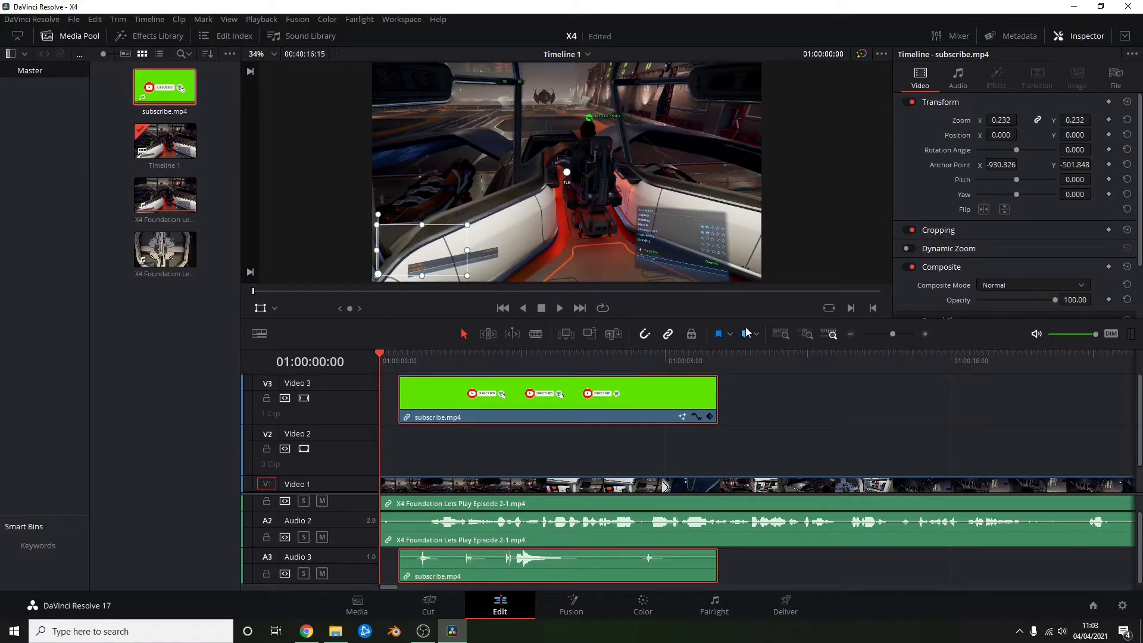
left_click_drag(749, 319, 747, 251)
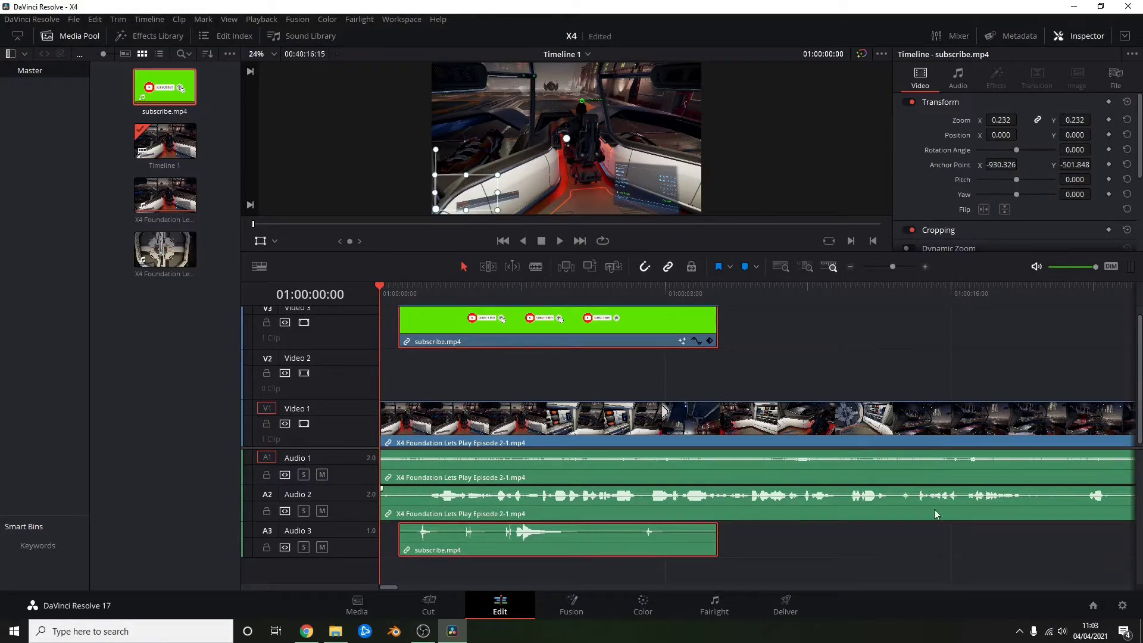
left_click_drag(390, 587, 797, 587)
left_click_drag(880, 584, 329, 576)
Split the Video 1 gameplay clip at 01:35:08:43 on the Cut page.
left_click(434, 605)
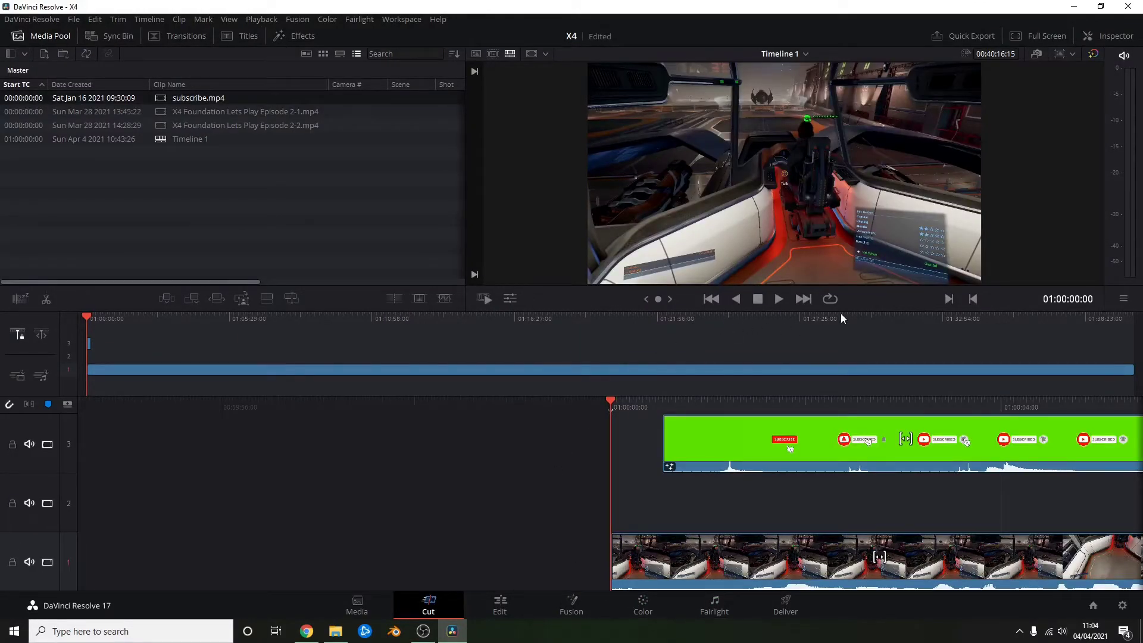
left_click(937, 315)
left_click_drag(937, 316, 1063, 326)
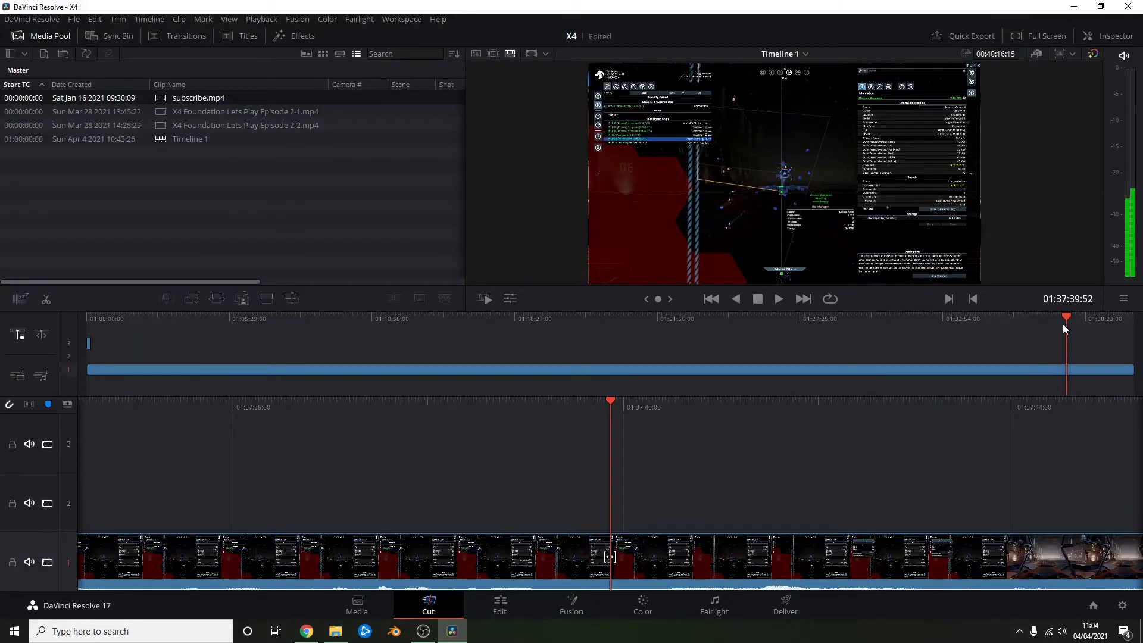
left_click_drag(1067, 319, 1011, 332)
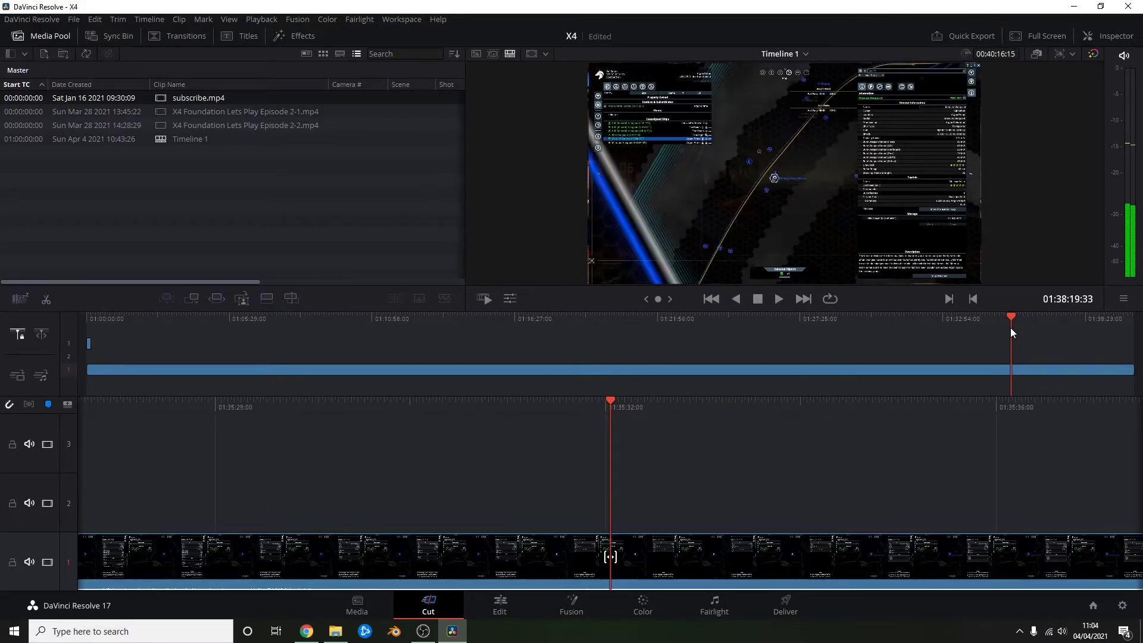
left_click_drag(1010, 327, 994, 315)
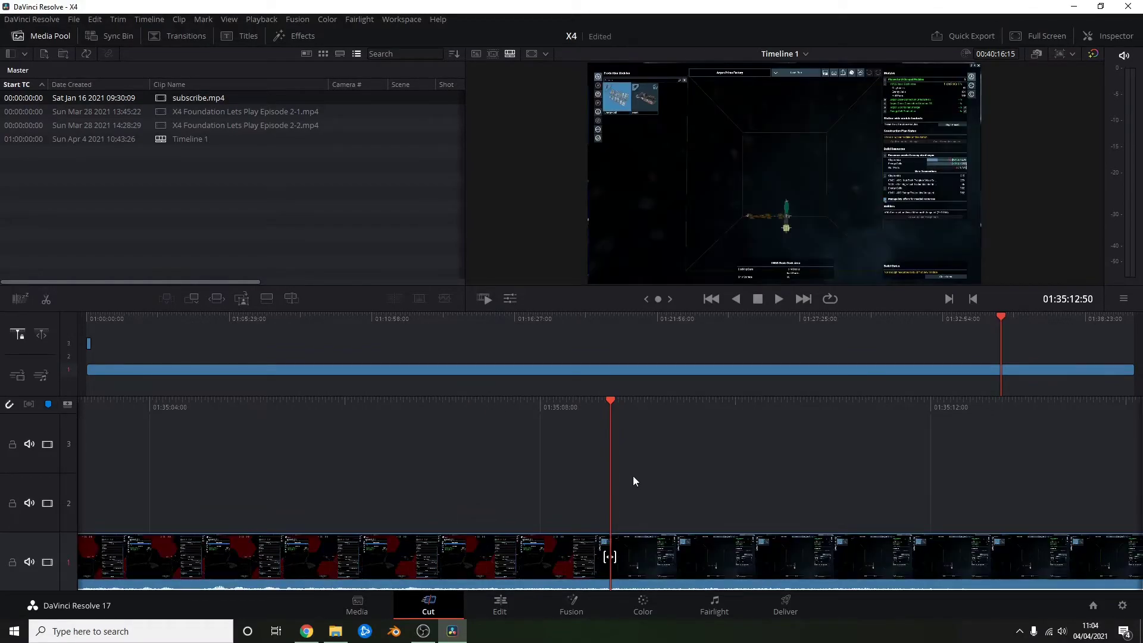
right_click(631, 543)
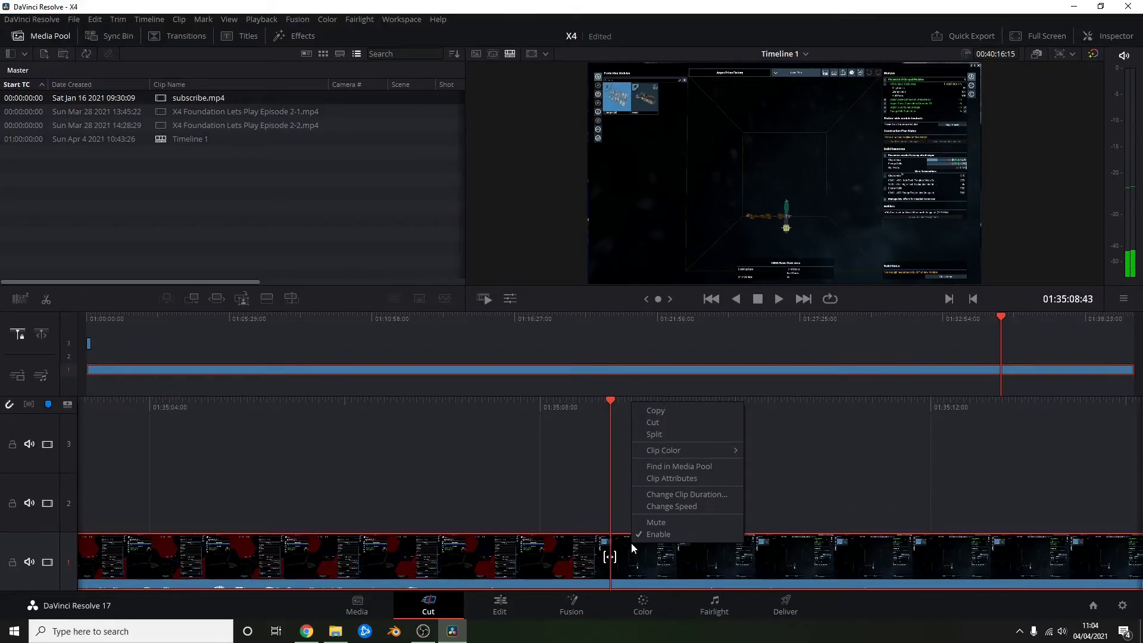
left_click(652, 534)
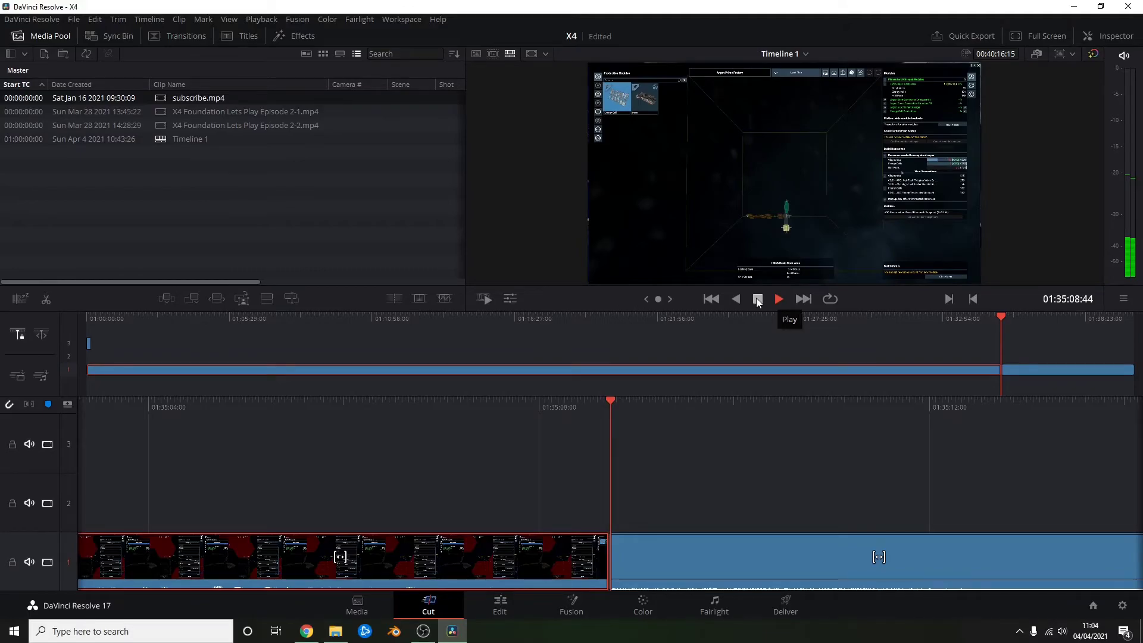
Stop playback and place the playhead on the Video 1 cut at 01:35:08:43.
left_click(757, 299)
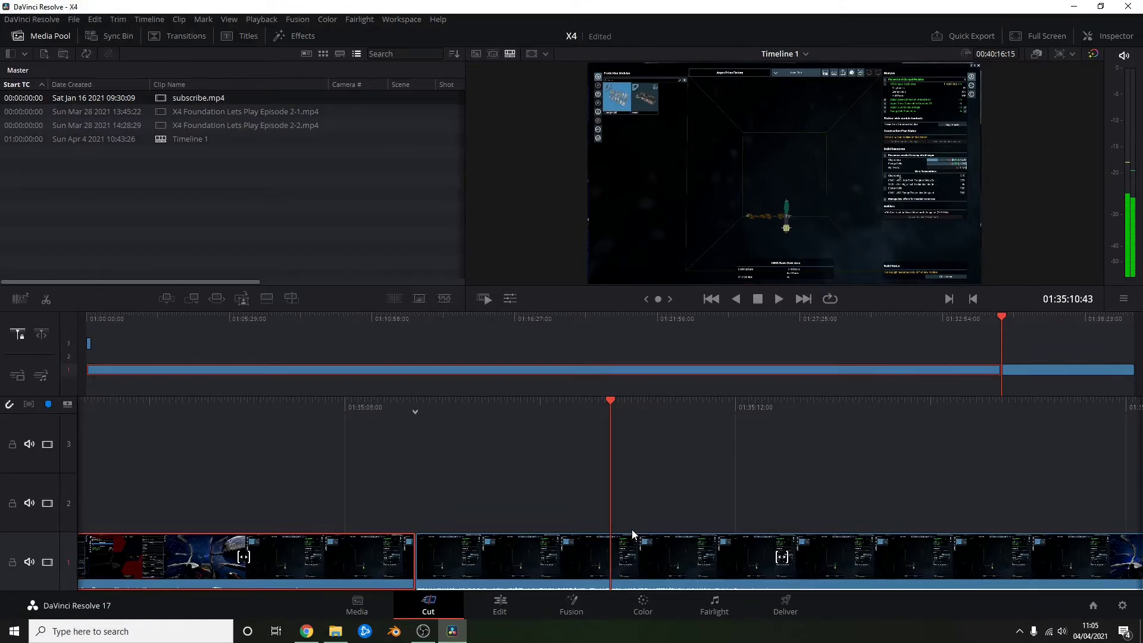
left_click_drag(631, 529, 812, 551)
left_click(812, 551)
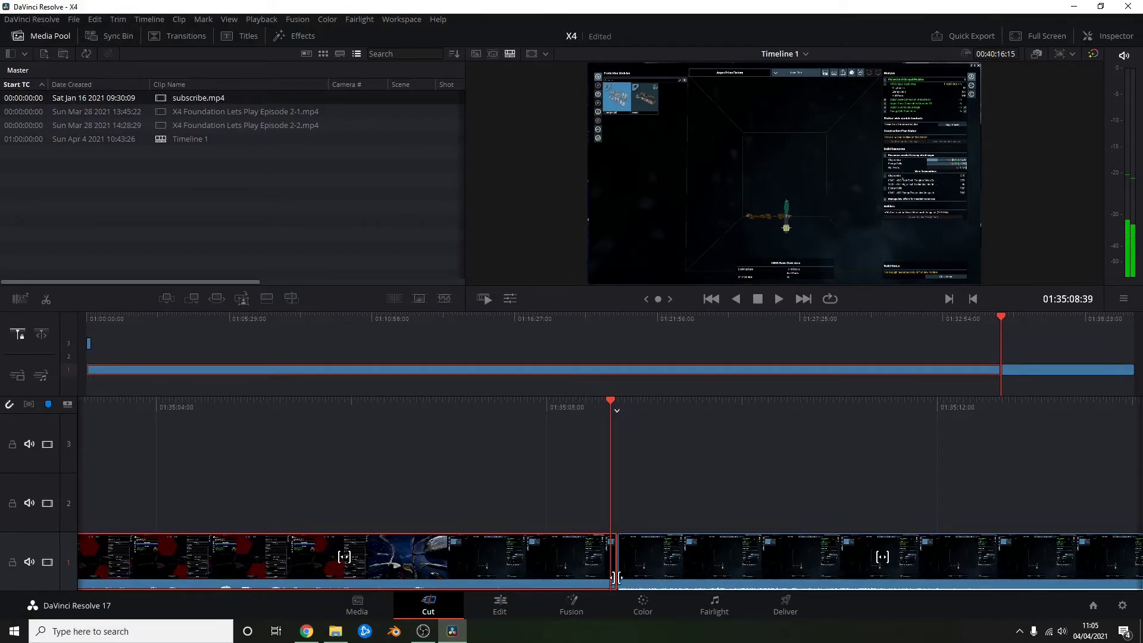
mouse_move(608, 405)
left_mouse_down()
mouse_move(619, 405)
mouse_move(606, 407)
left_mouse_up()
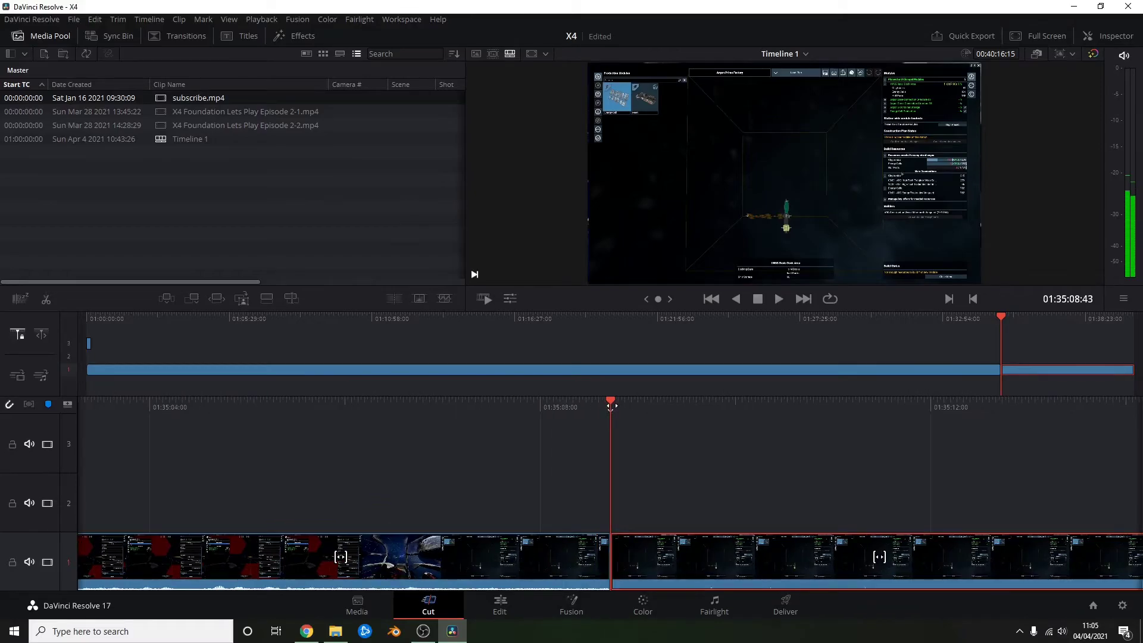
Browse the video transitions and select Slide from the Motion group.
left_click(171, 35)
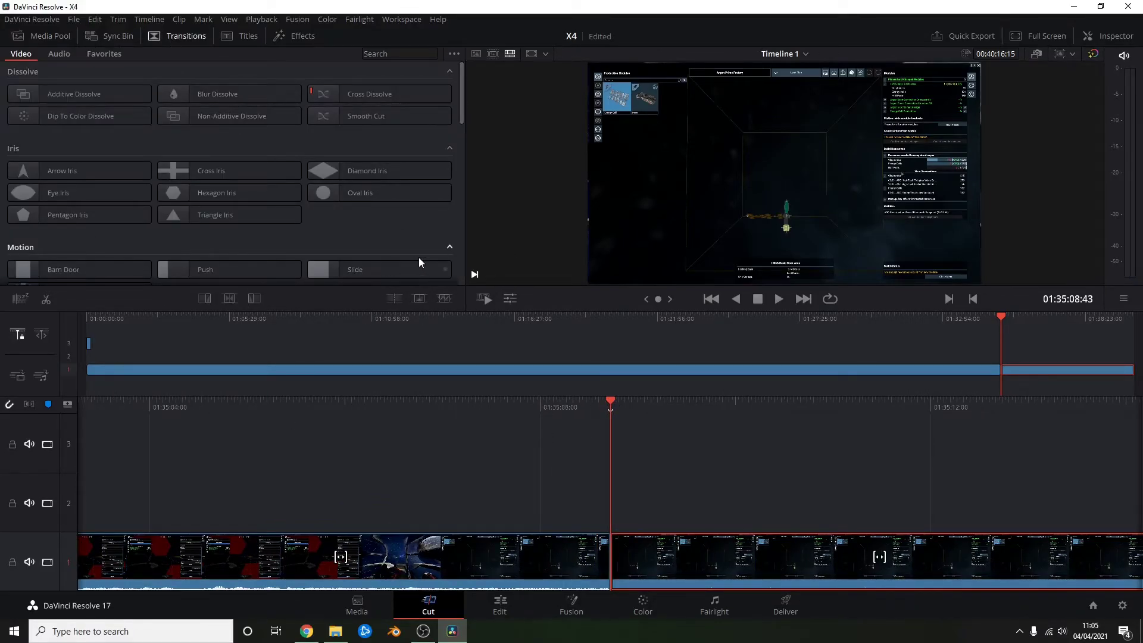
scroll(409, 232, "down", 5)
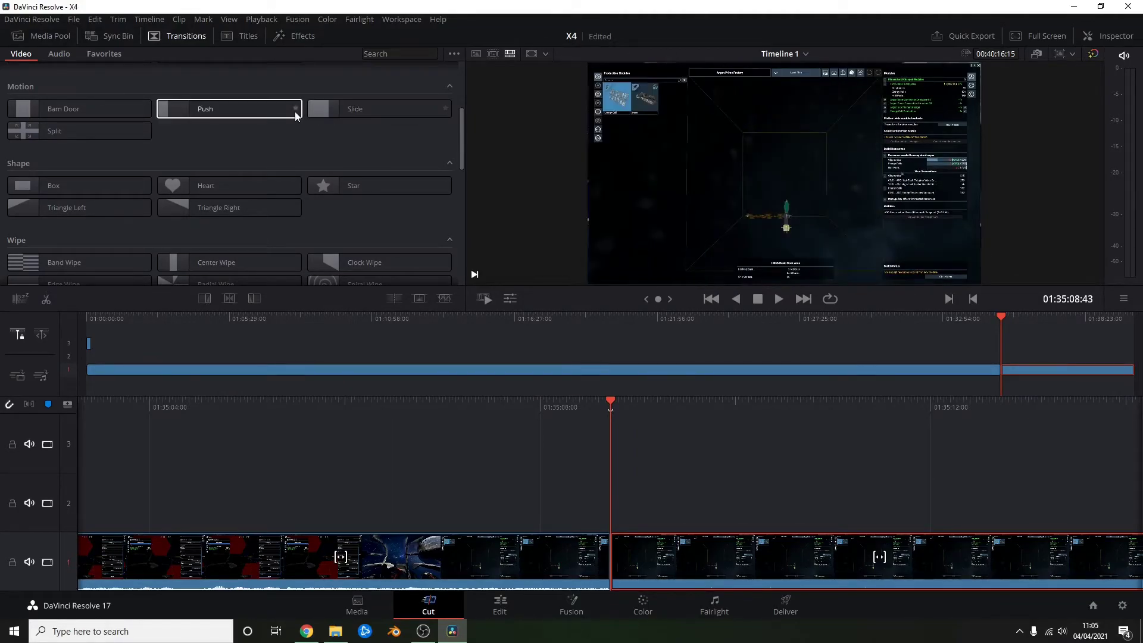
left_click(377, 112)
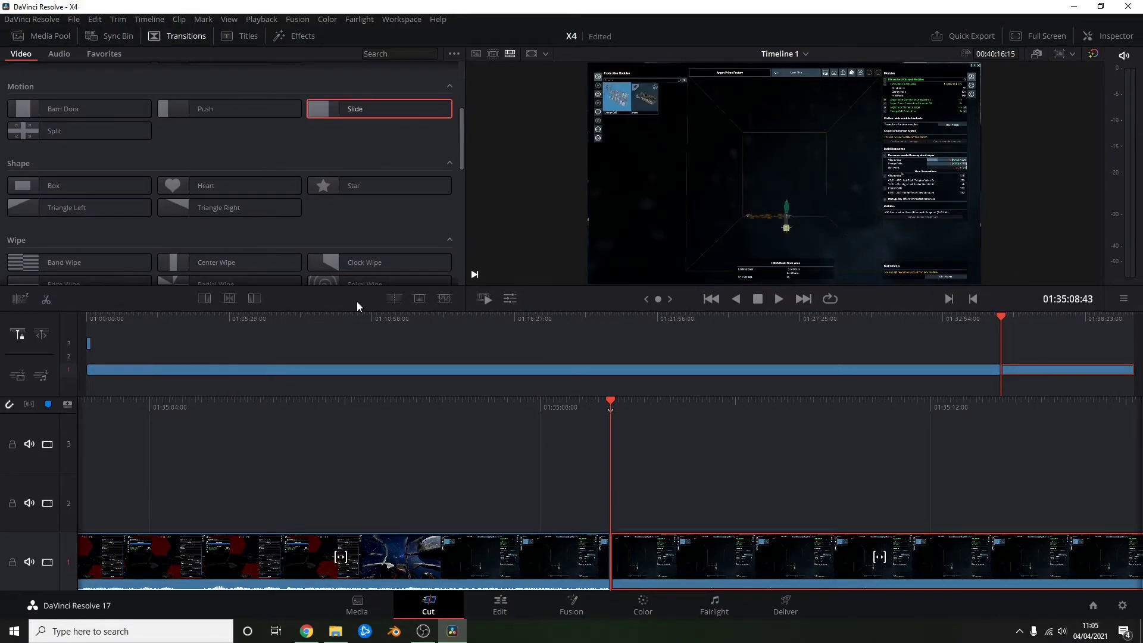
Play the footage from around 01:34:53:54 and across the cut at 01:35:08:43 to check how it looks without a transition.
left_click(609, 321)
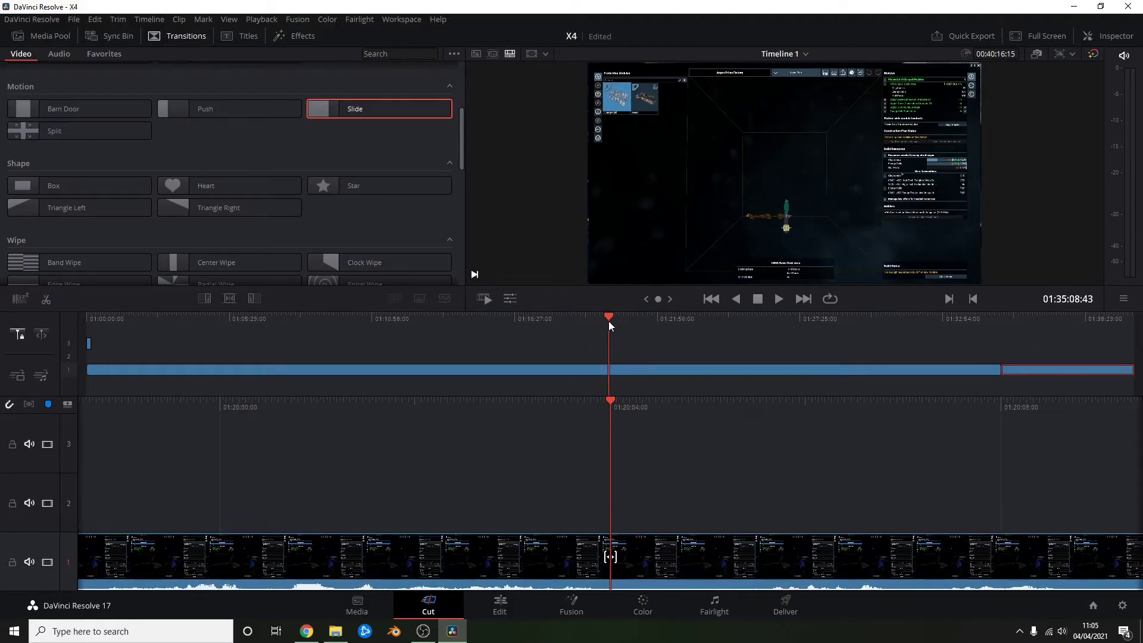
left_click(998, 316)
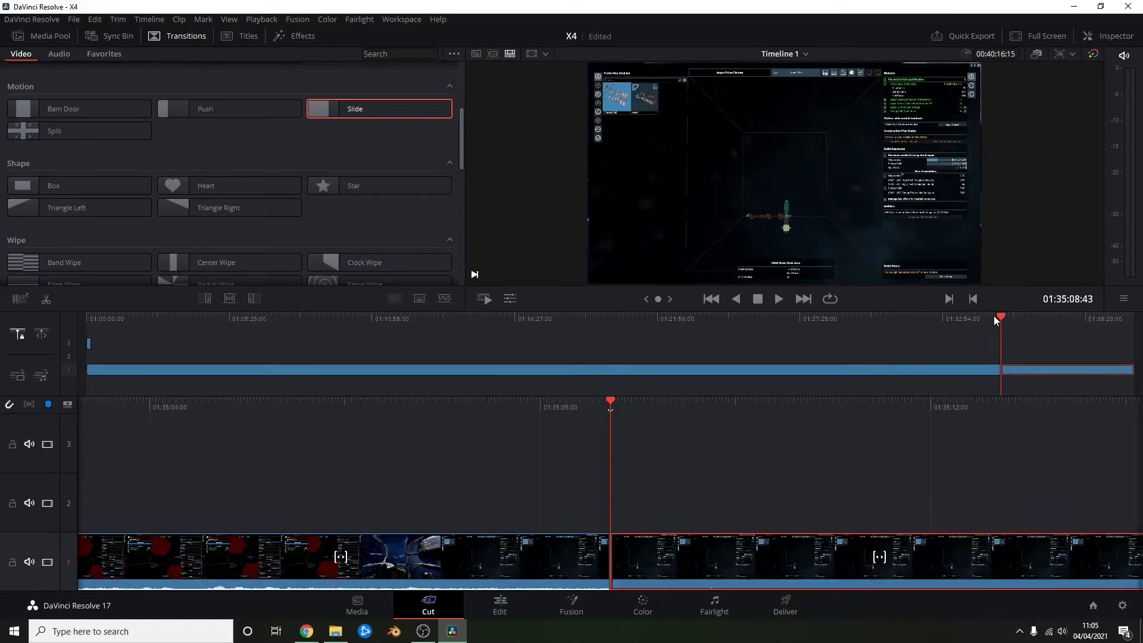
left_click(994, 320)
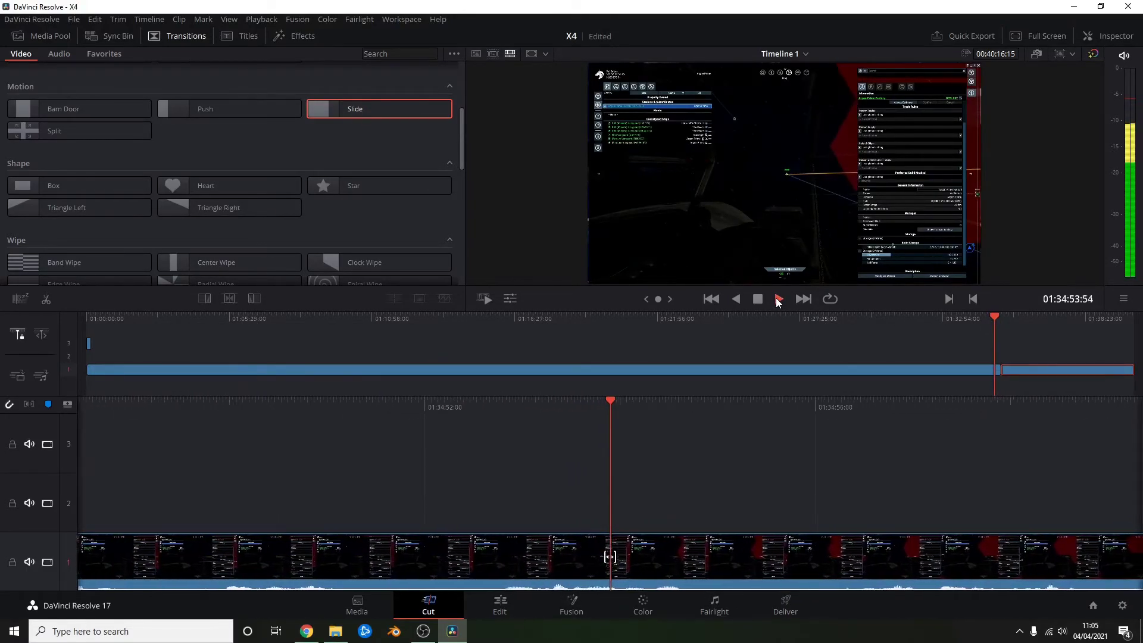
left_click(995, 316)
key("space")
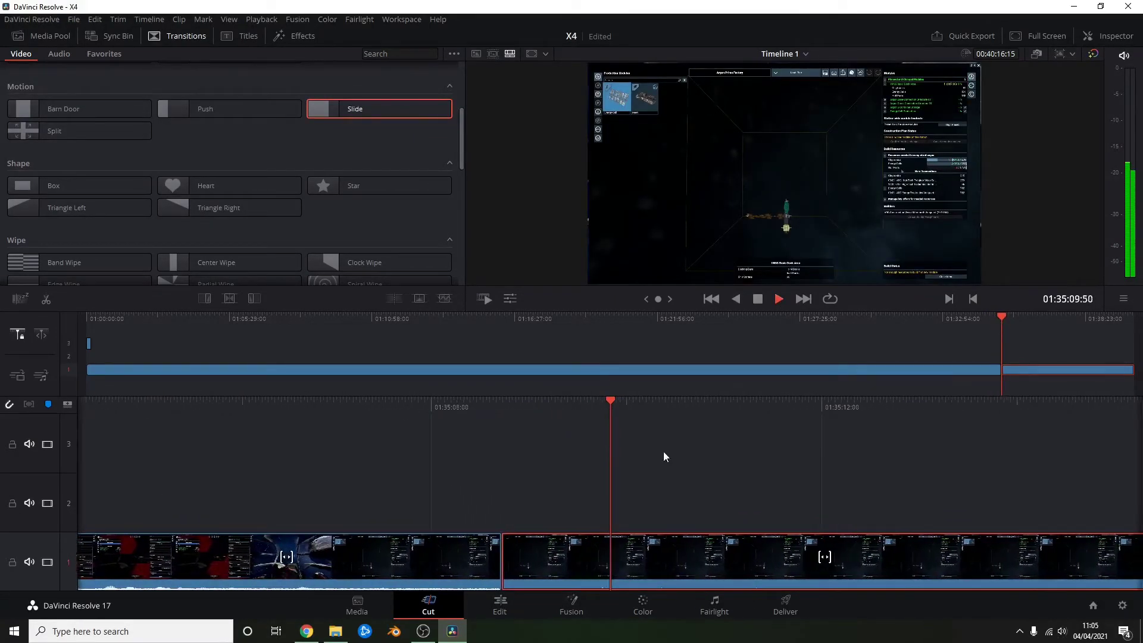
left_click(758, 298)
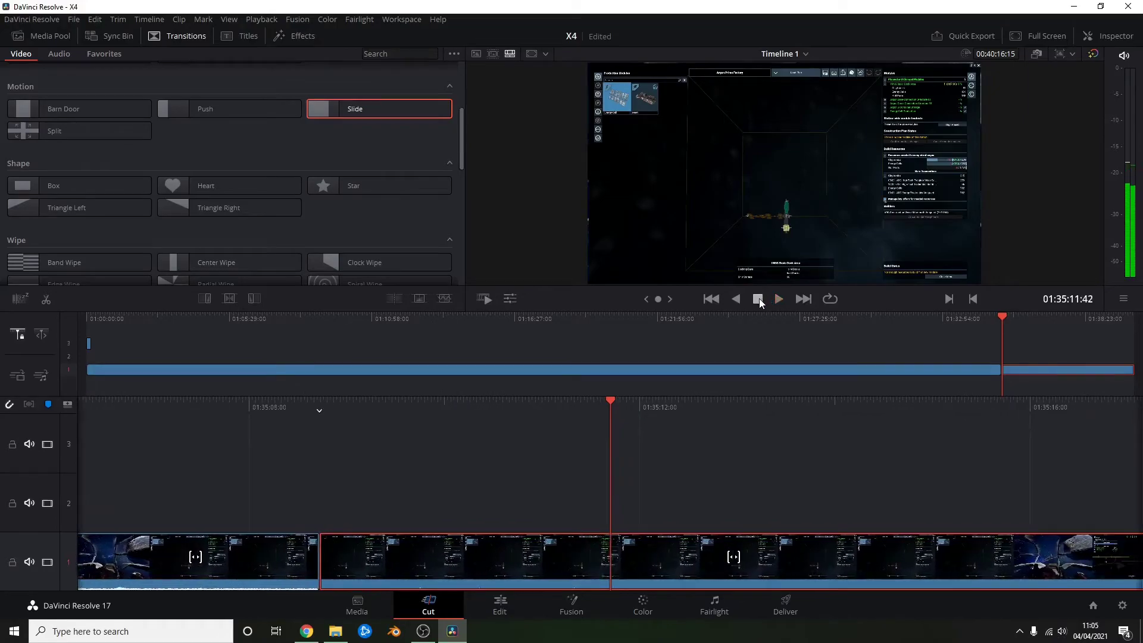
Return the playhead to the cut at 01:35:08:43 and apply the Slide transition between the two Video 1 clips.
left_click_drag(510, 439, 888, 438)
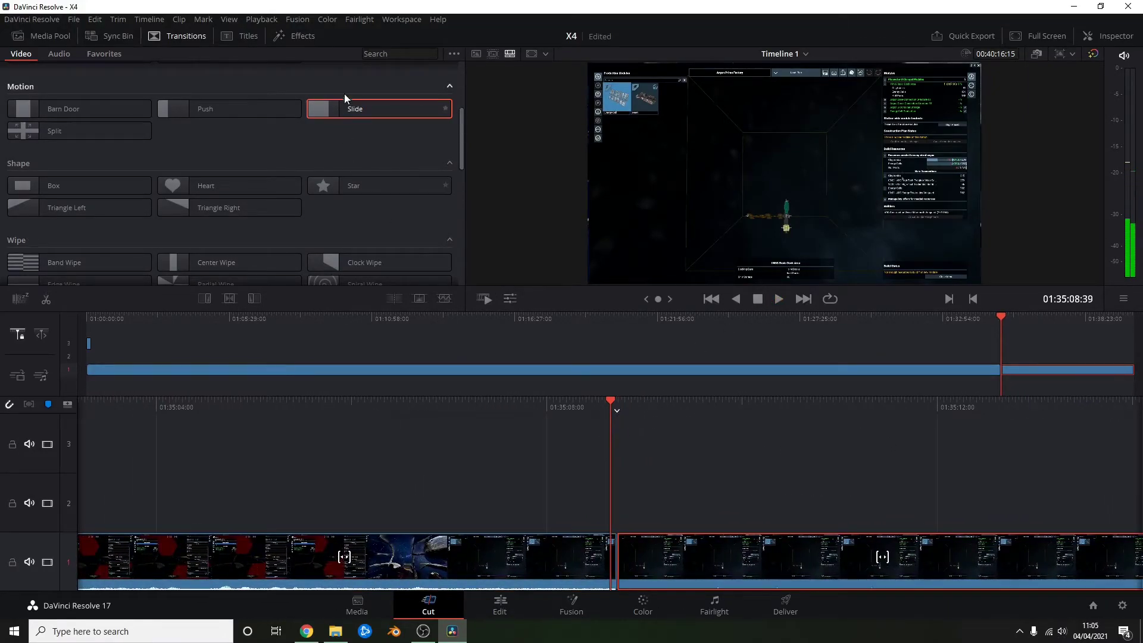
left_click_drag(377, 109, 712, 572)
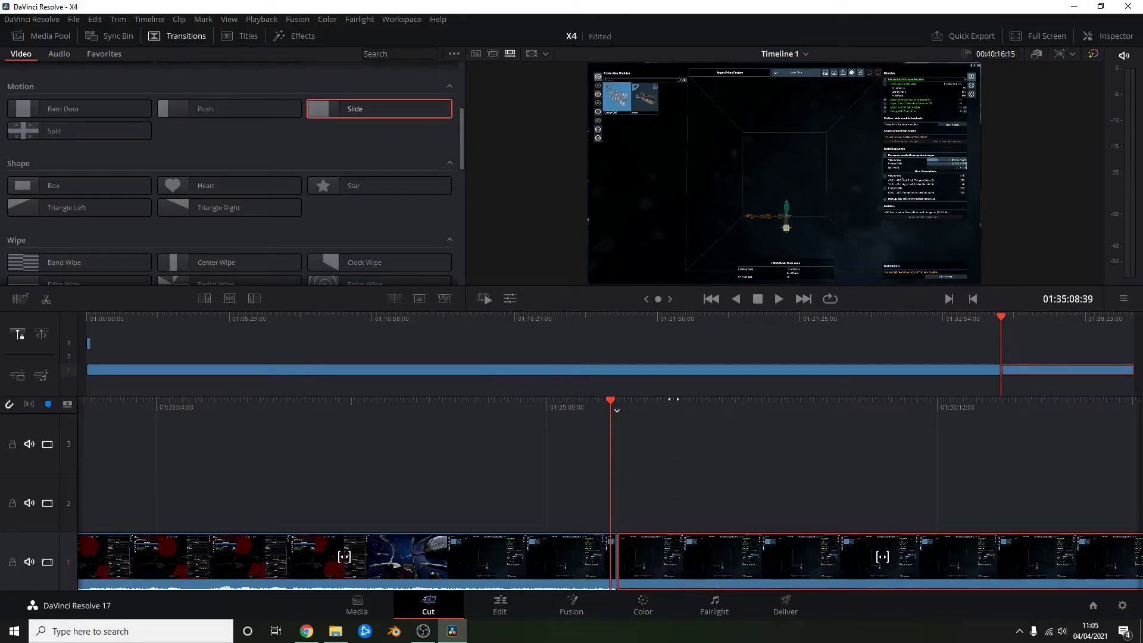
left_click(774, 300)
left_click(757, 299)
key("Up")
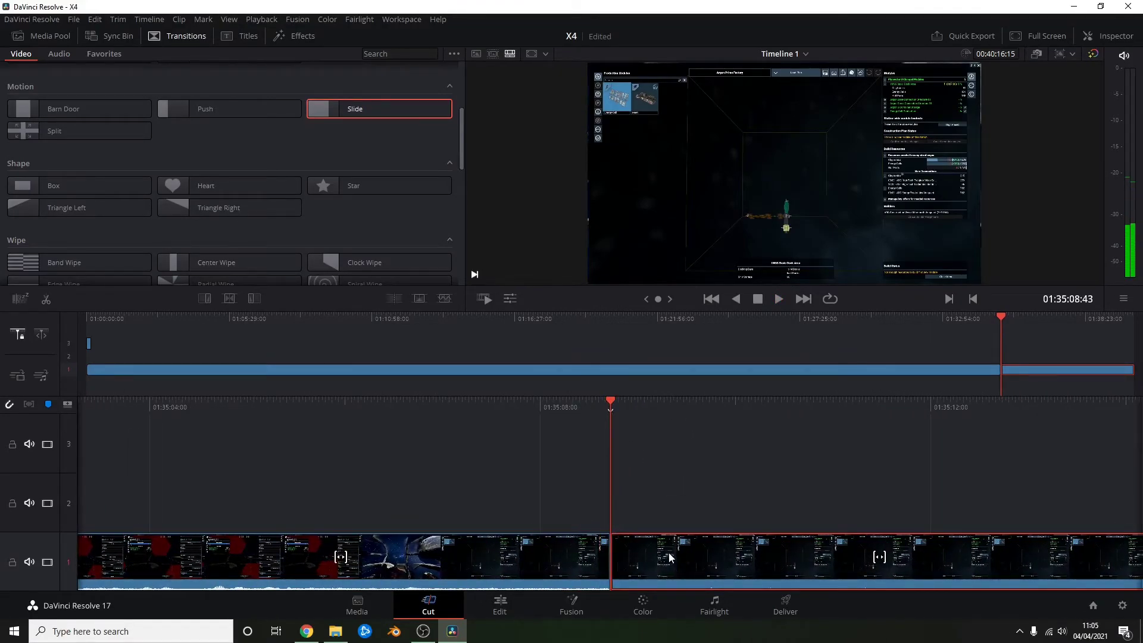
double_click(394, 113)
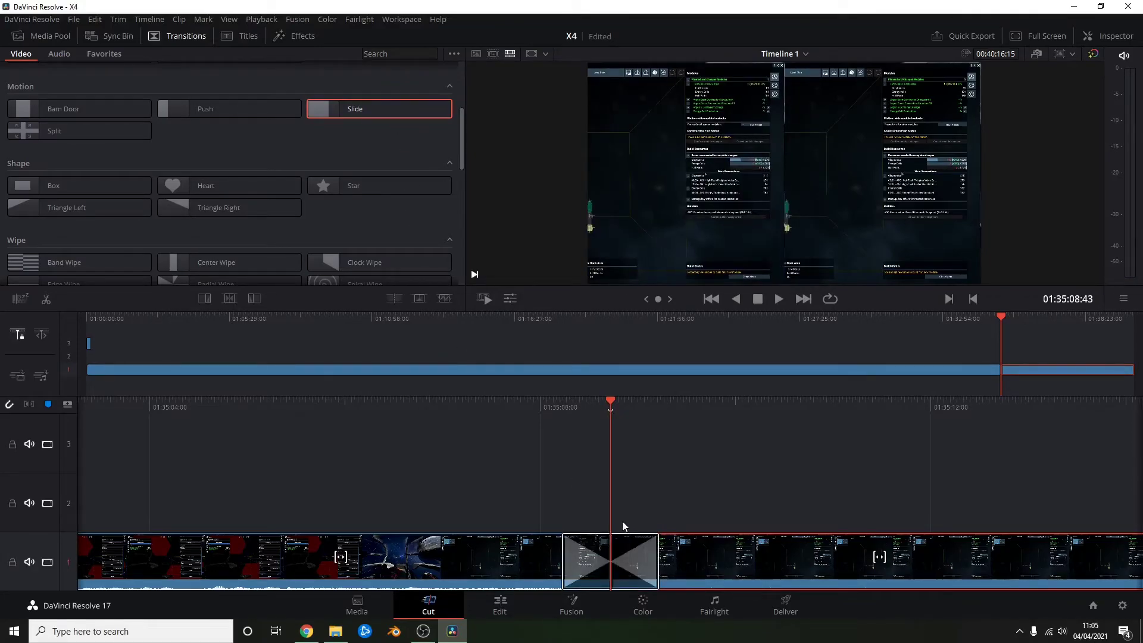
key("ctrl+z")
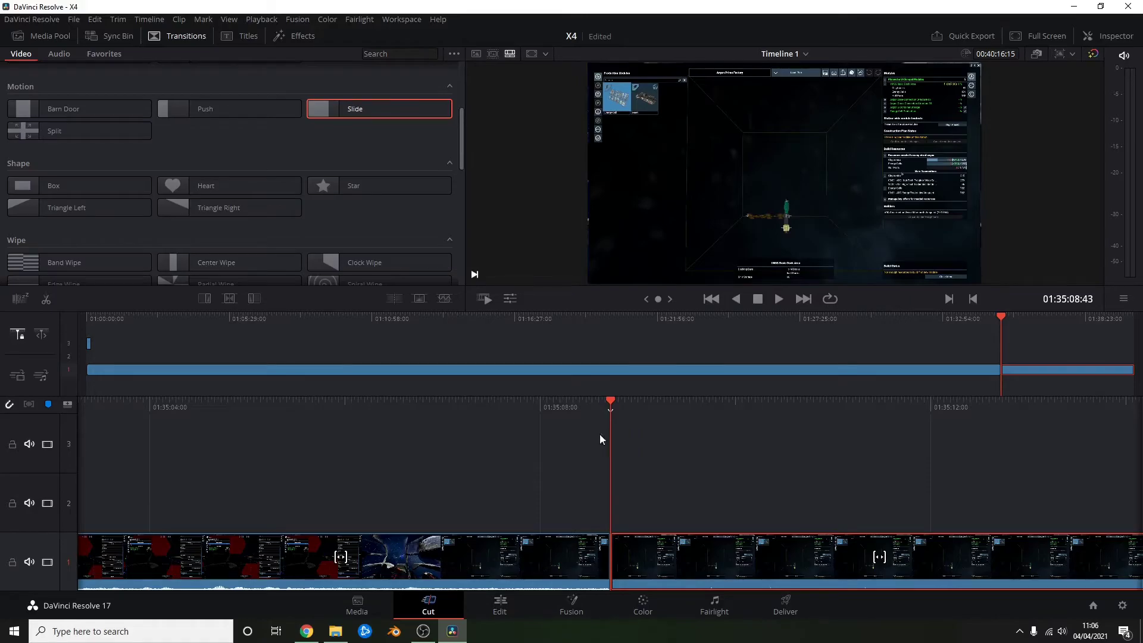
double_click(378, 105)
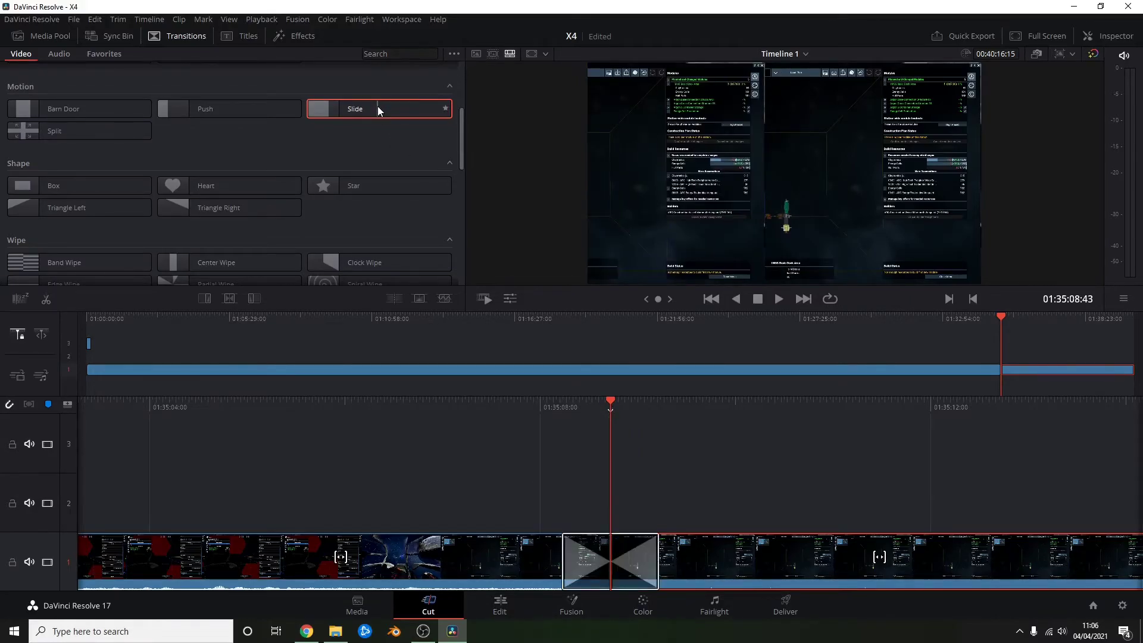
Play back the Slide transition from its start and move the playhead back ahead of it.
left_click_drag(603, 399, 669, 396)
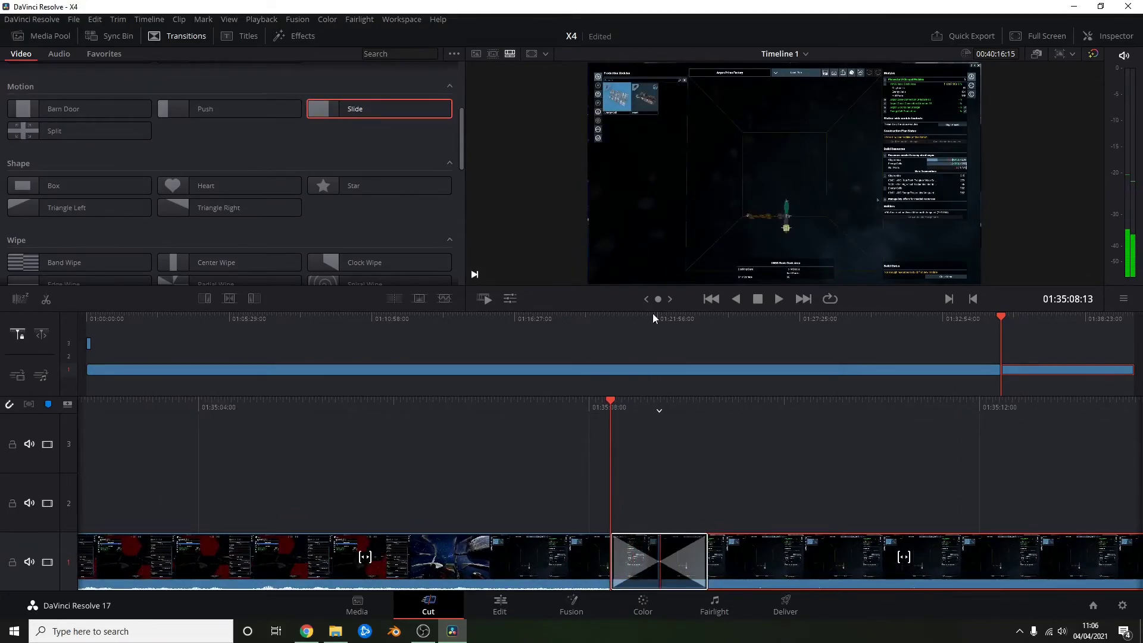
left_click(779, 299)
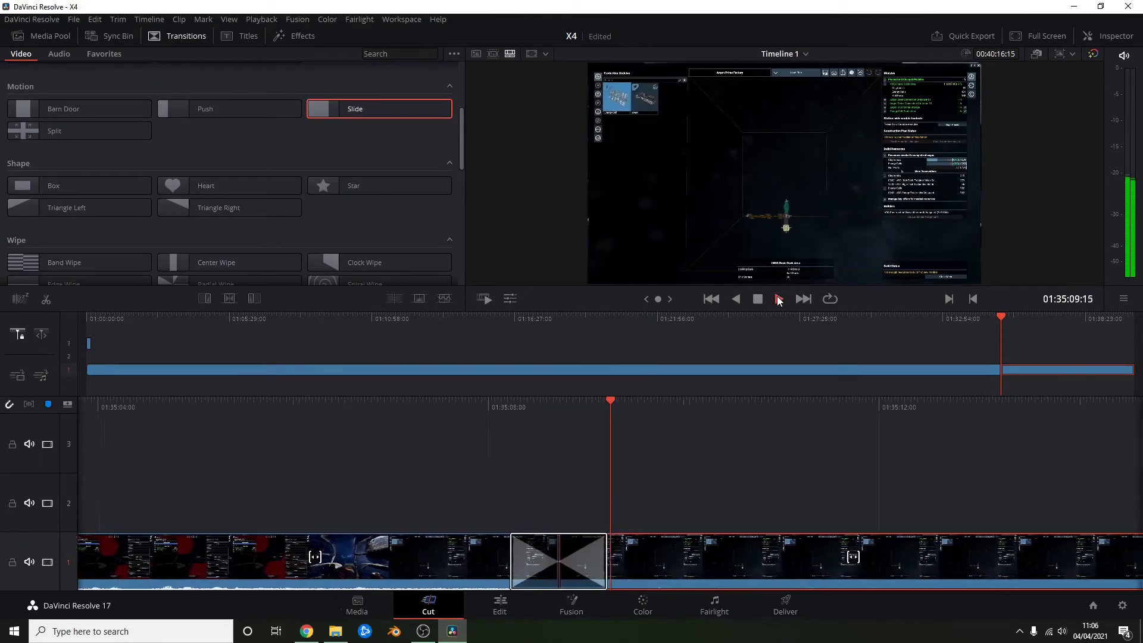
key("space")
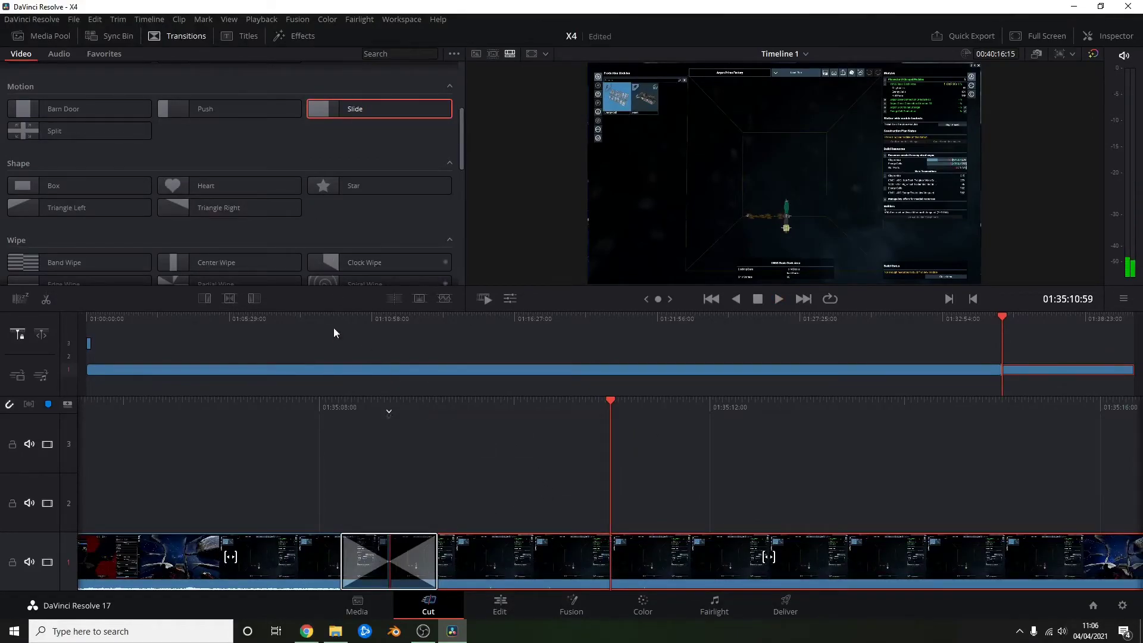
left_click_drag(584, 473, 891, 463)
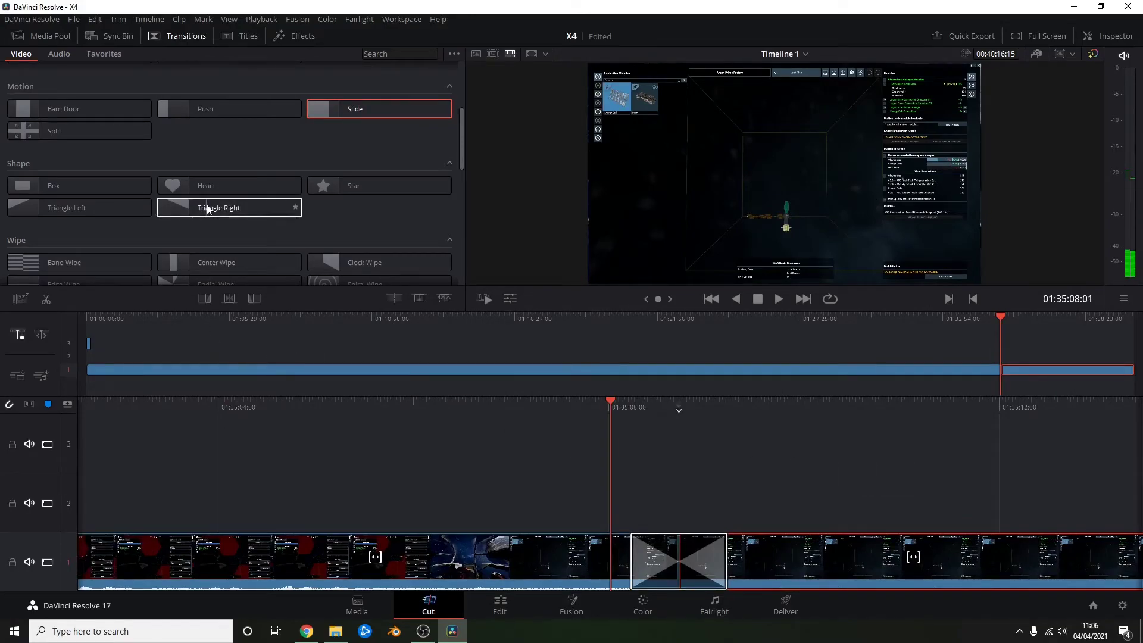
left_click_drag(487, 479, 977, 441)
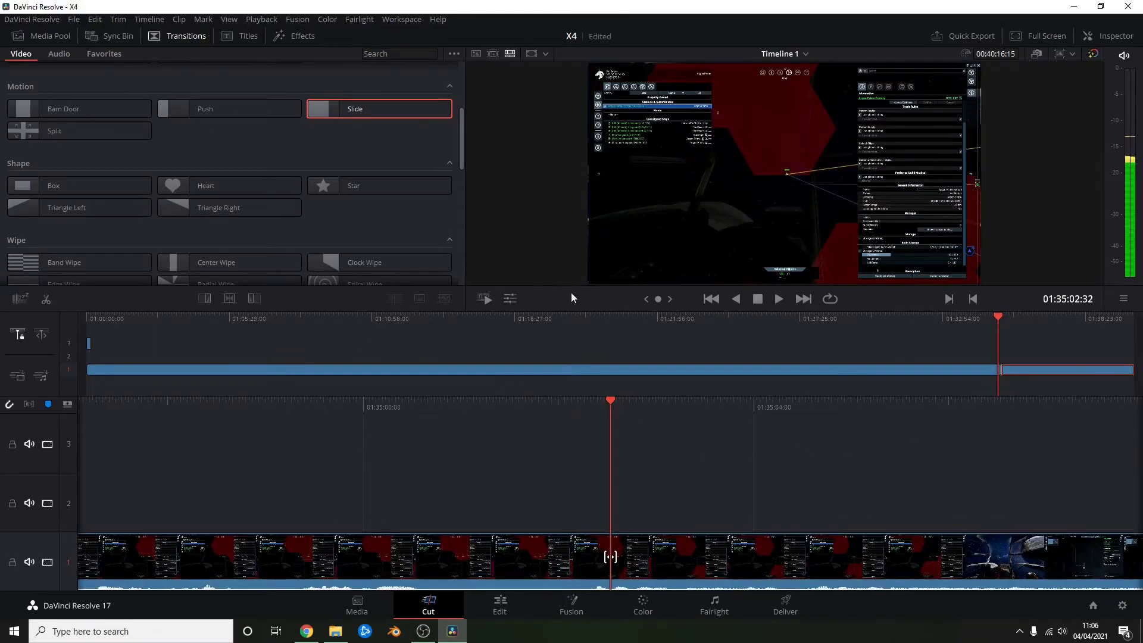
Go back to the beginning of the timeline and add a basic Text title on track 3 after the subscribe clip.
left_click_drag(998, 315, 97, 323)
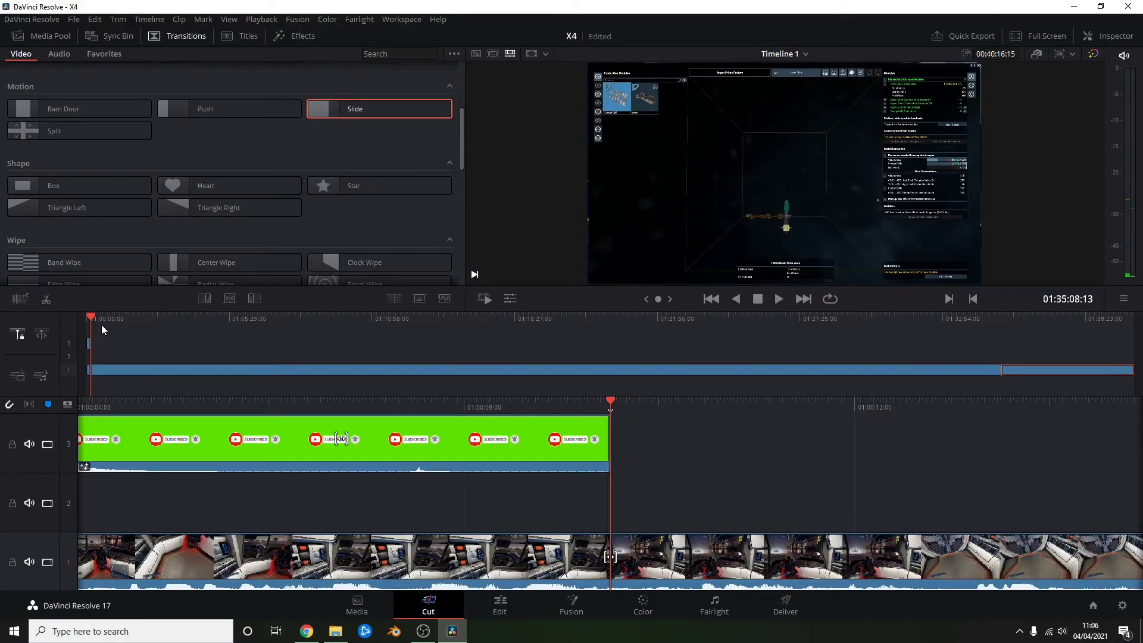
left_click(169, 37)
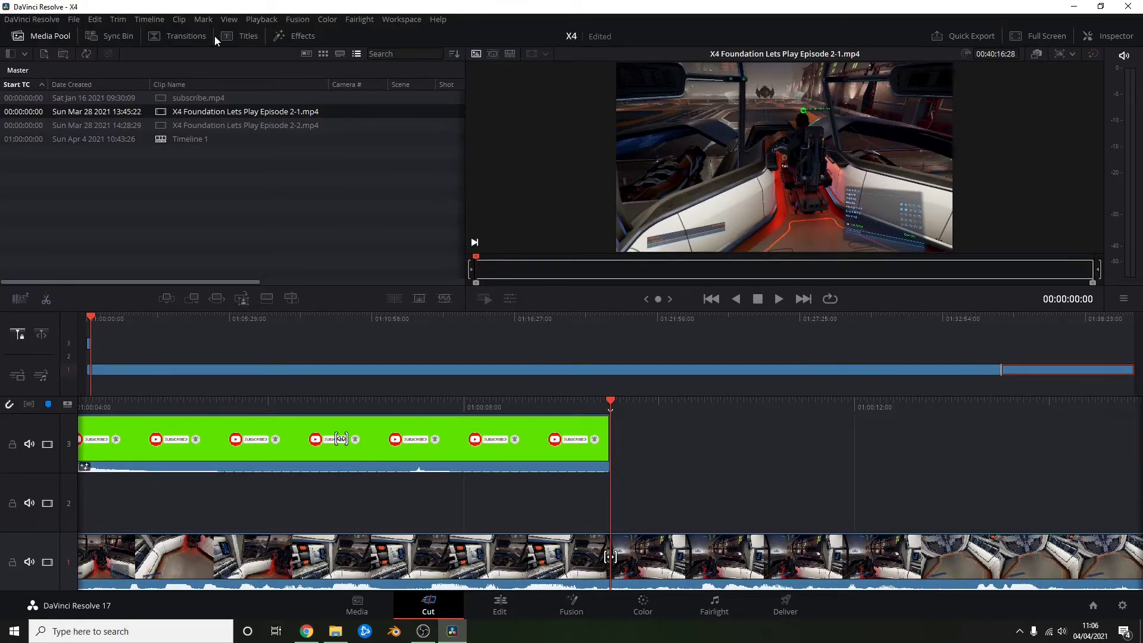
left_click(239, 35)
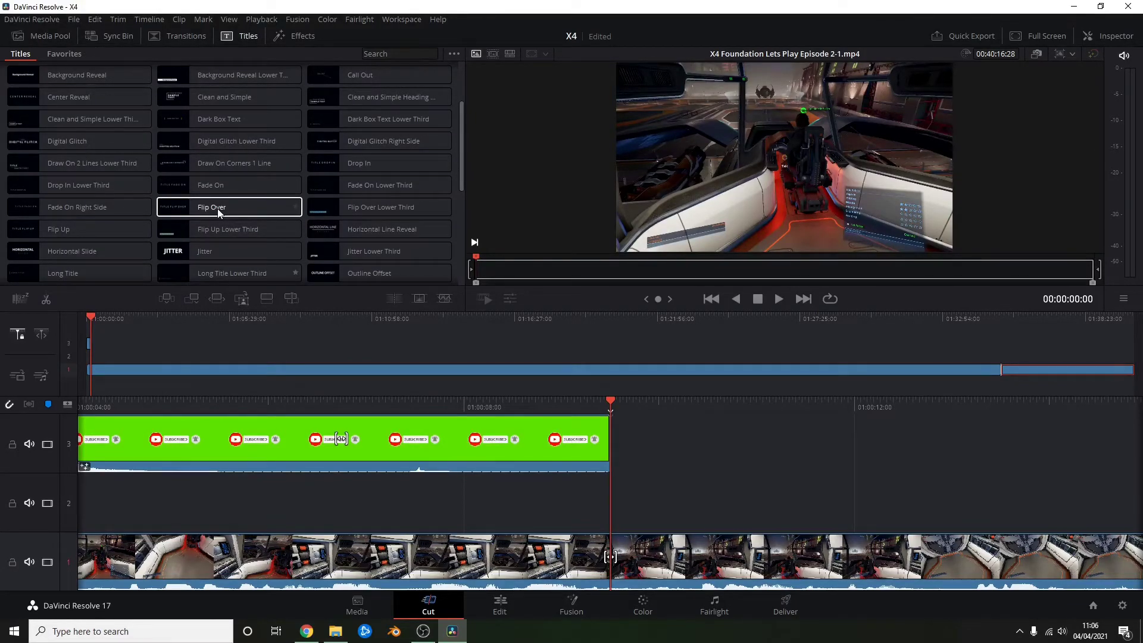
scroll(229, 141, "up", 3)
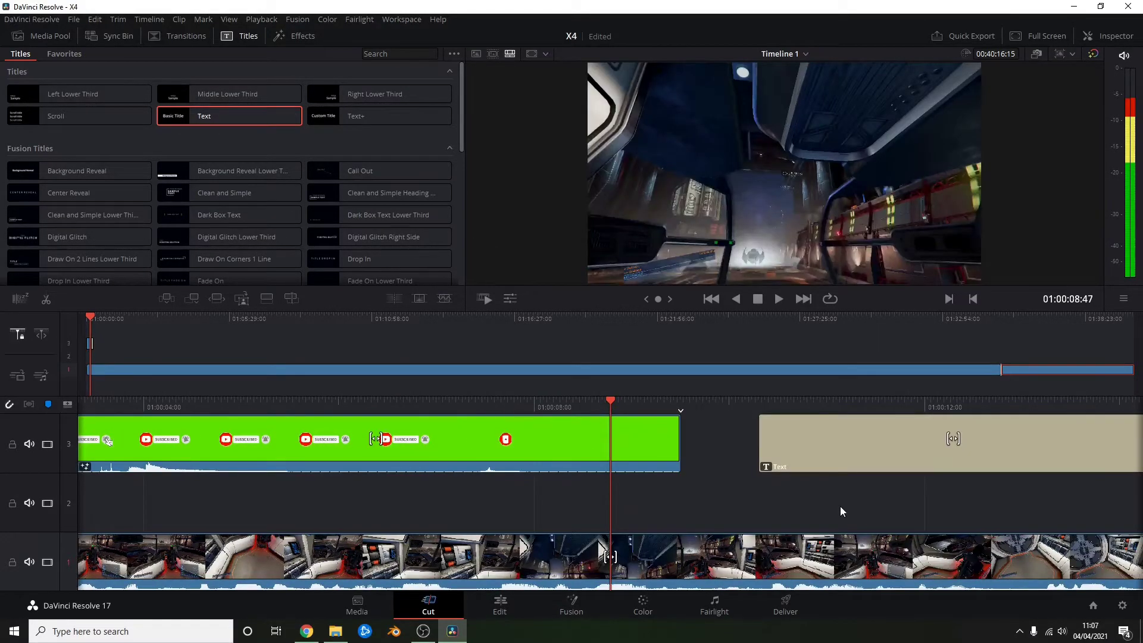
Shorten the Text title on track 3 from its end and place the playhead at the title's start, 01:00:10:18.
left_click(841, 507)
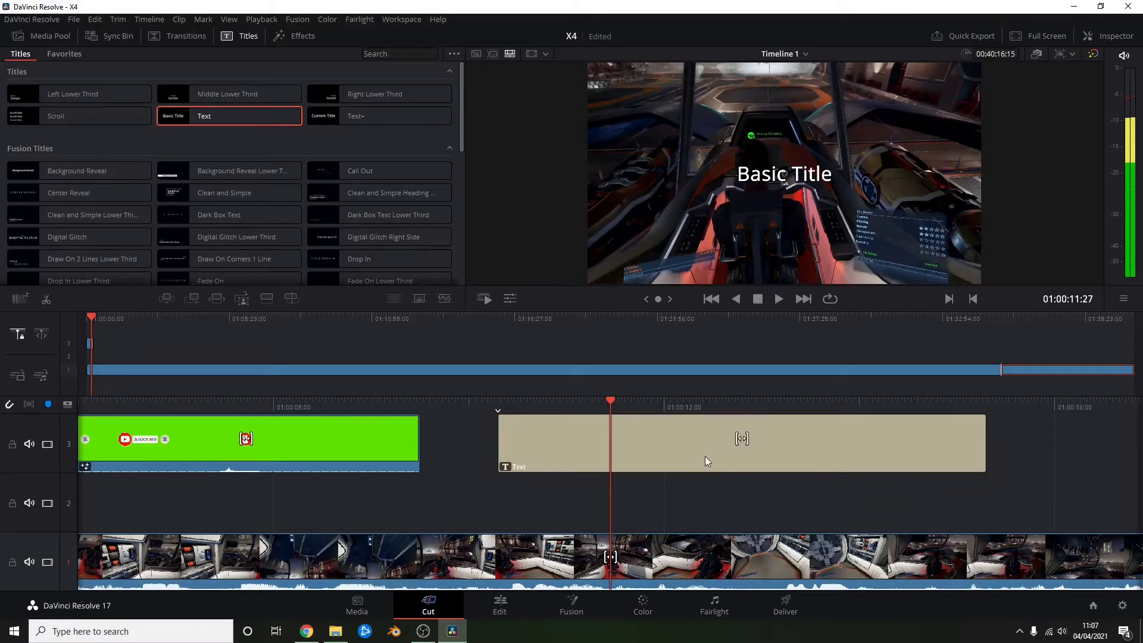
left_click(664, 437)
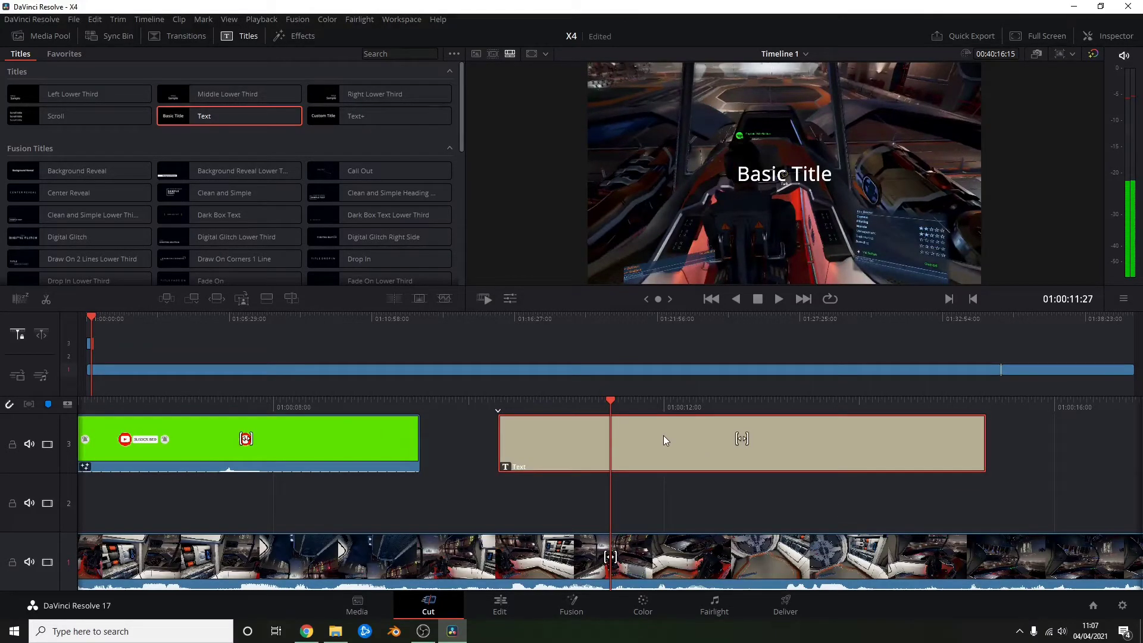
right_click(539, 458)
left_click(526, 460)
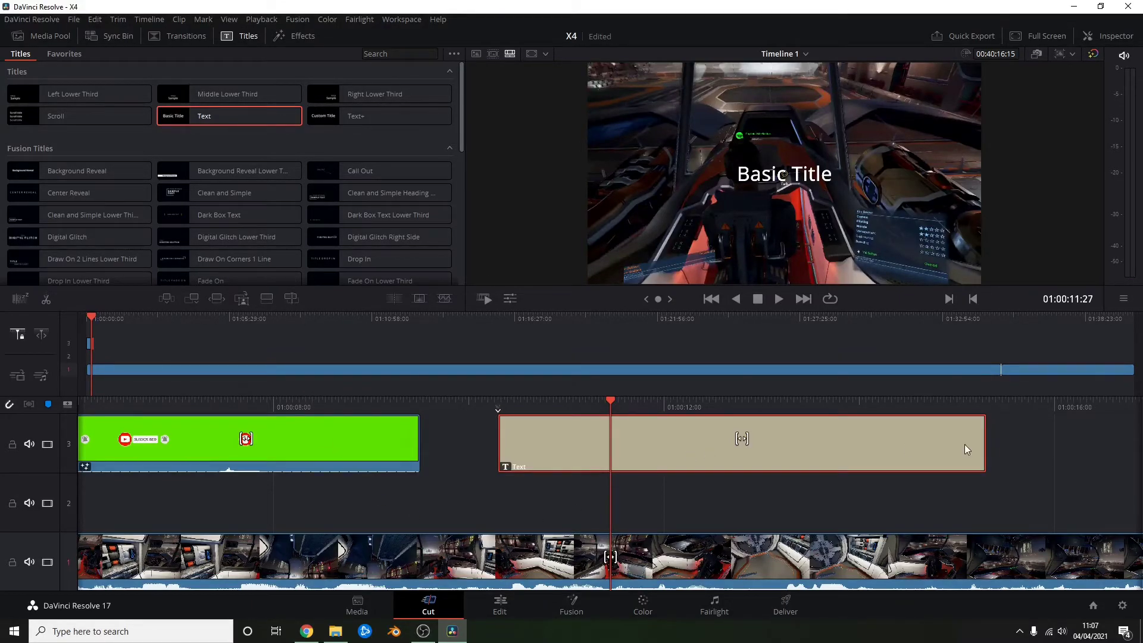
left_click_drag(985, 446, 570, 454)
left_click(540, 465)
left_click_drag(487, 398, 598, 400)
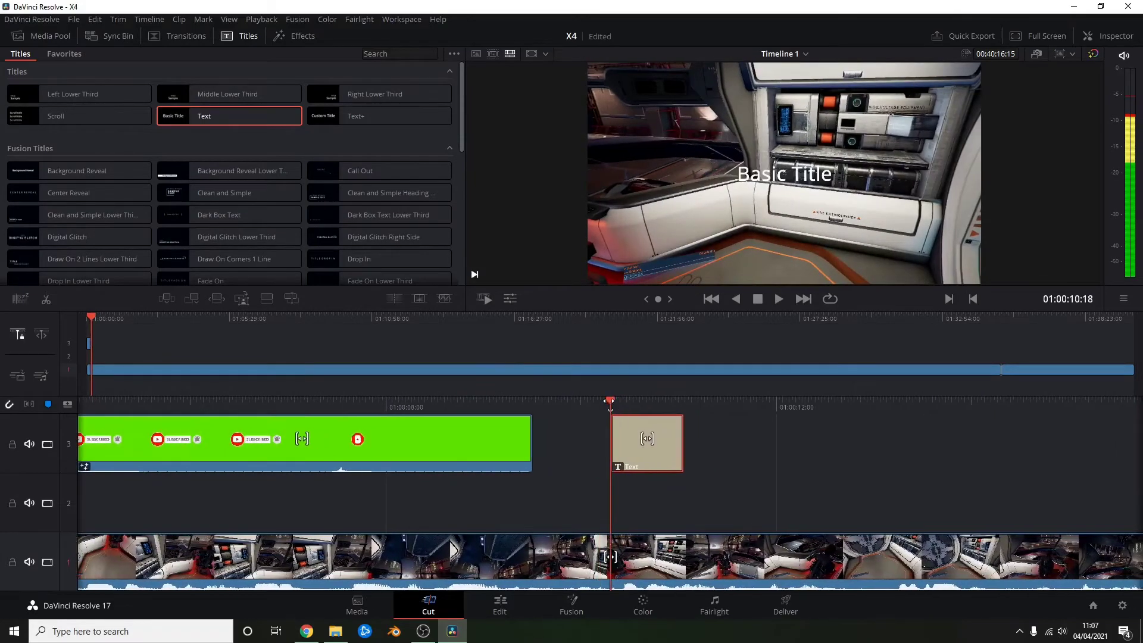
right_click(639, 453)
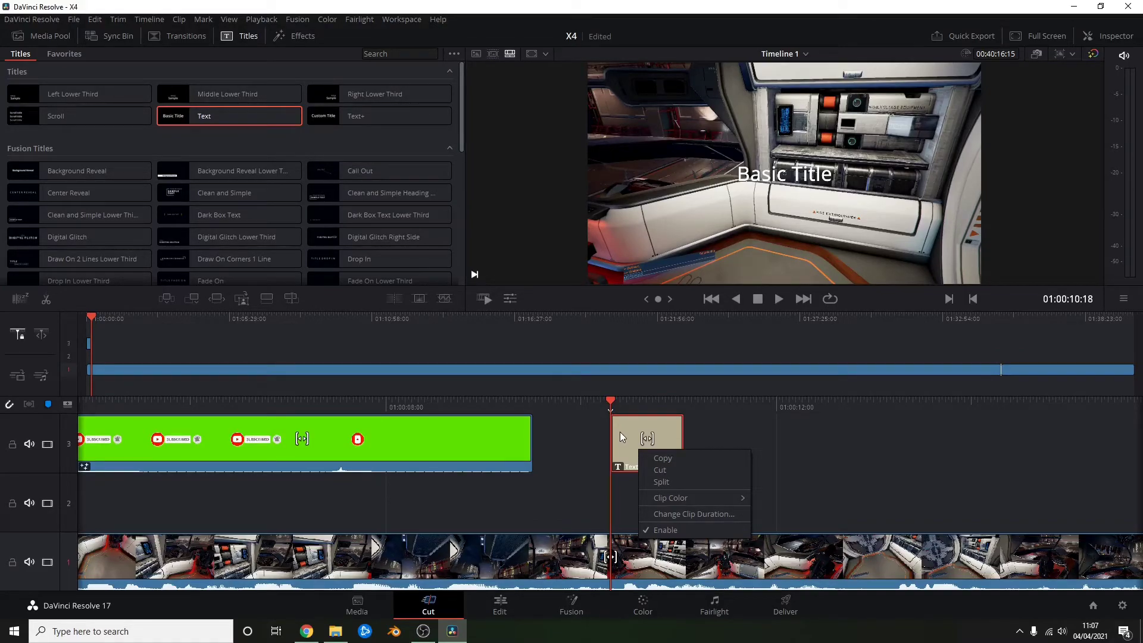
left_click(617, 429)
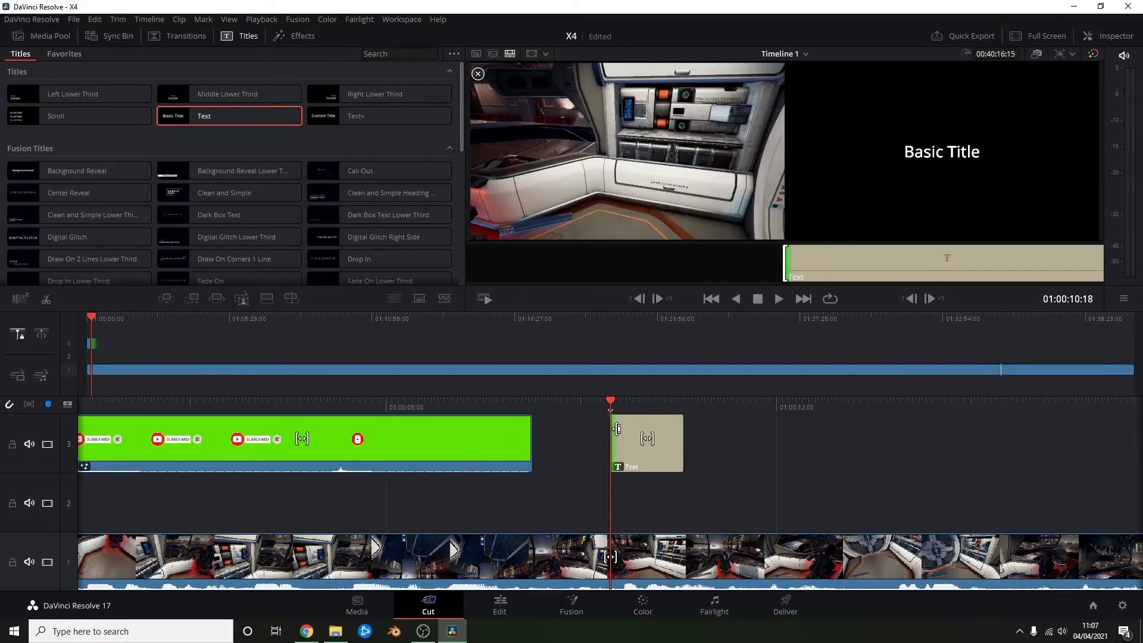
left_click(630, 467)
left_click(618, 466)
left_click(627, 472)
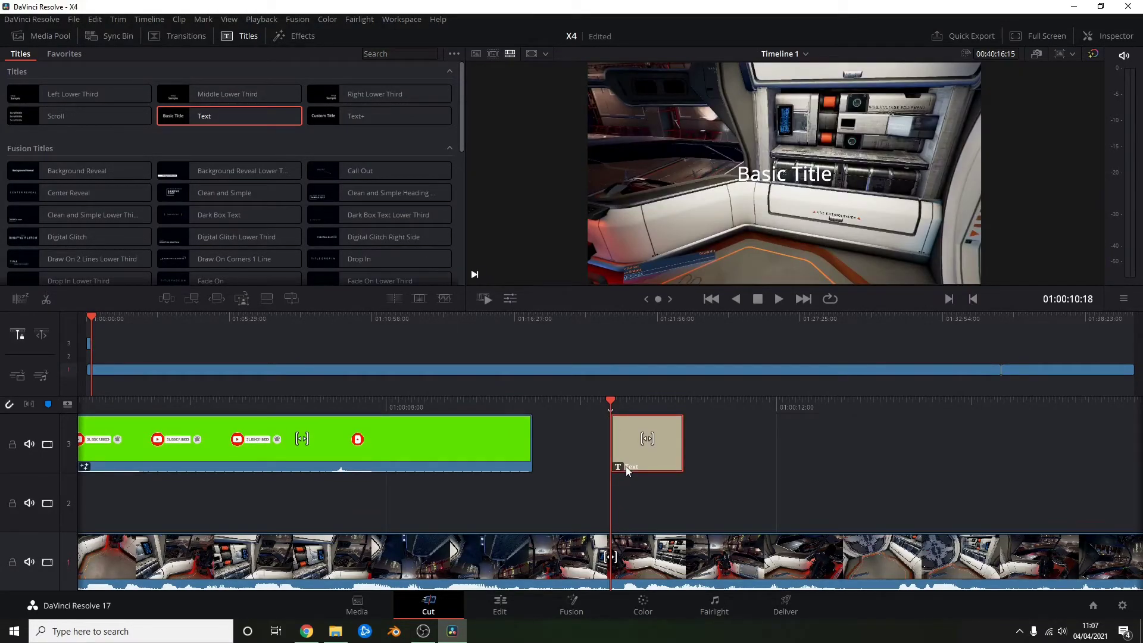
Replace the Basic Title text with "Test Title" and move it to the upper-left area of the video frame.
double_click(772, 173)
type("t")
key("ctrl+a")
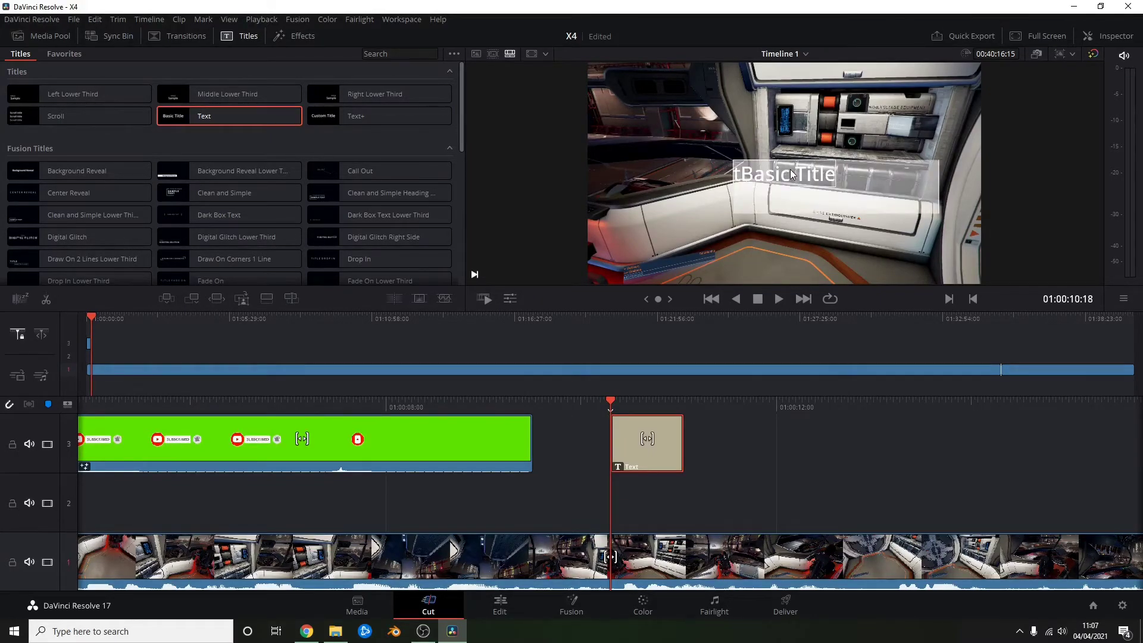
key("BackSpace")
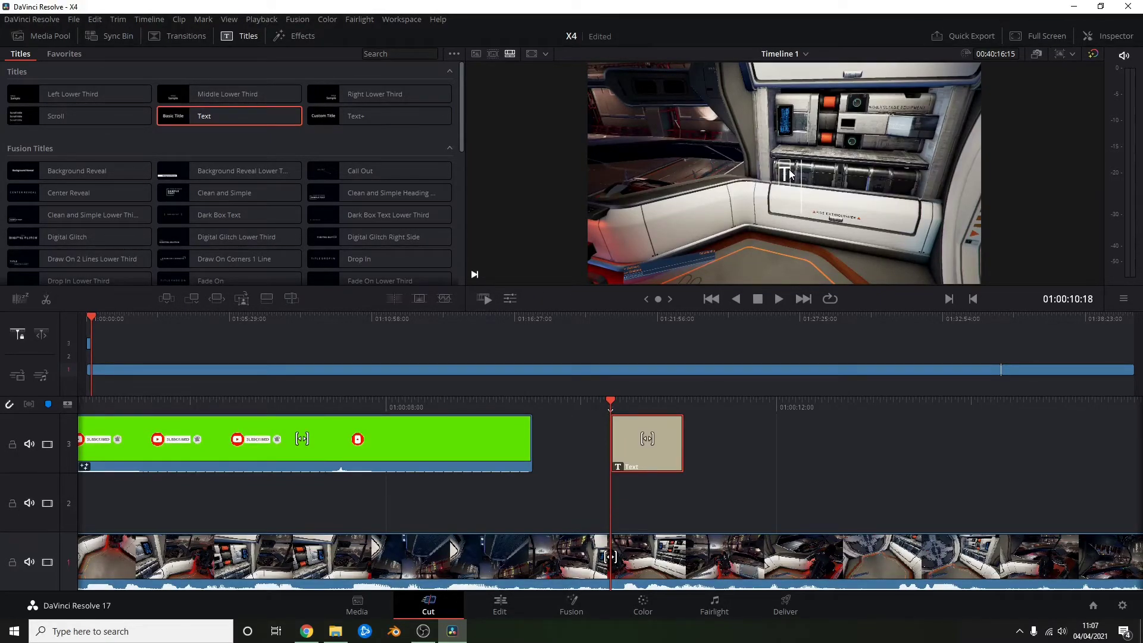
type("Test Title")
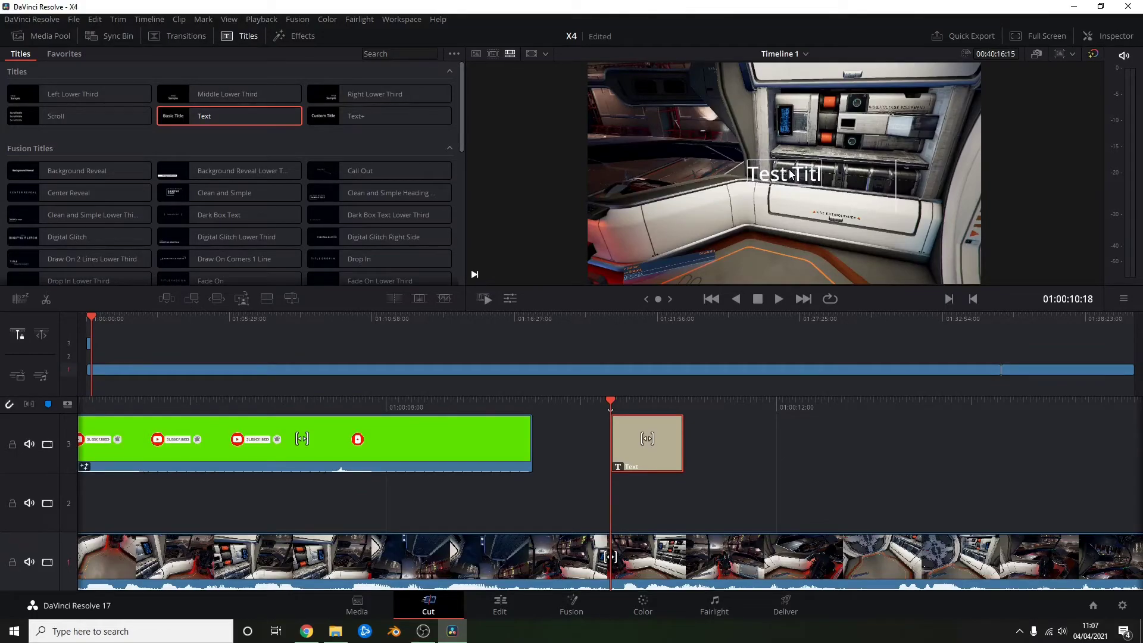
left_click_drag(789, 174, 663, 68)
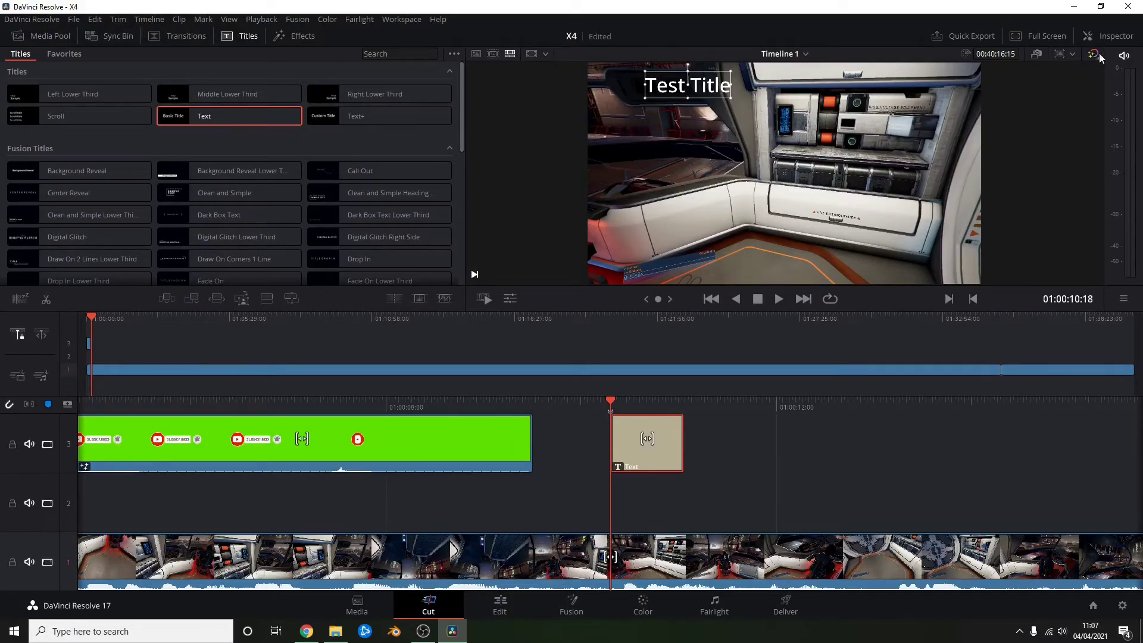
Change the Test Title text colour to yellow (#fff700).
left_click(1112, 36)
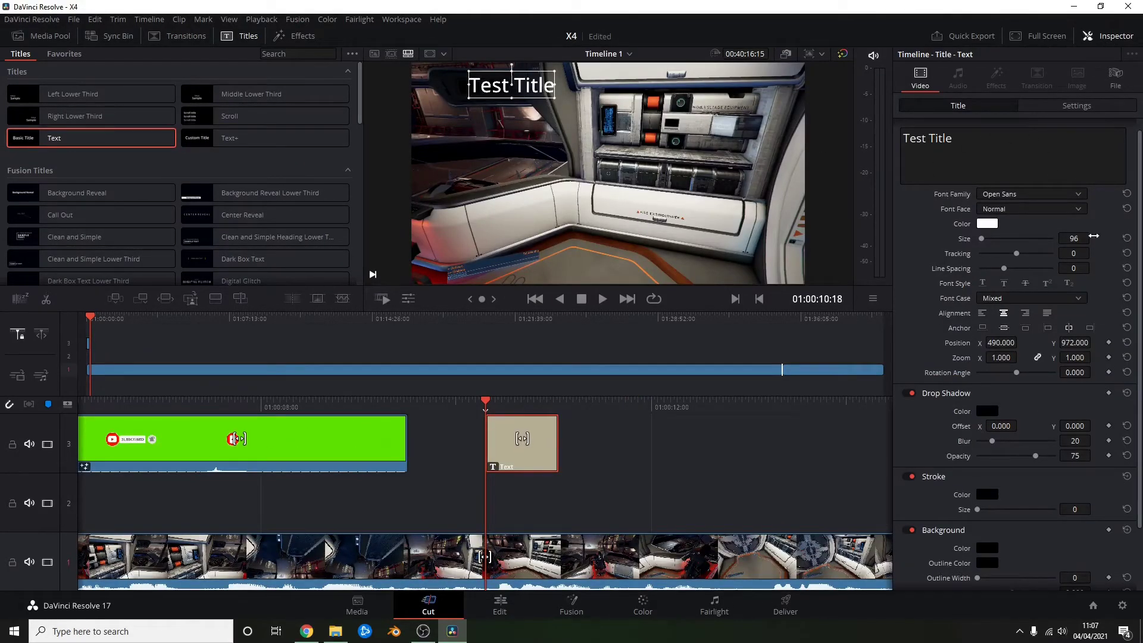
left_click(986, 224)
left_click(660, 200)
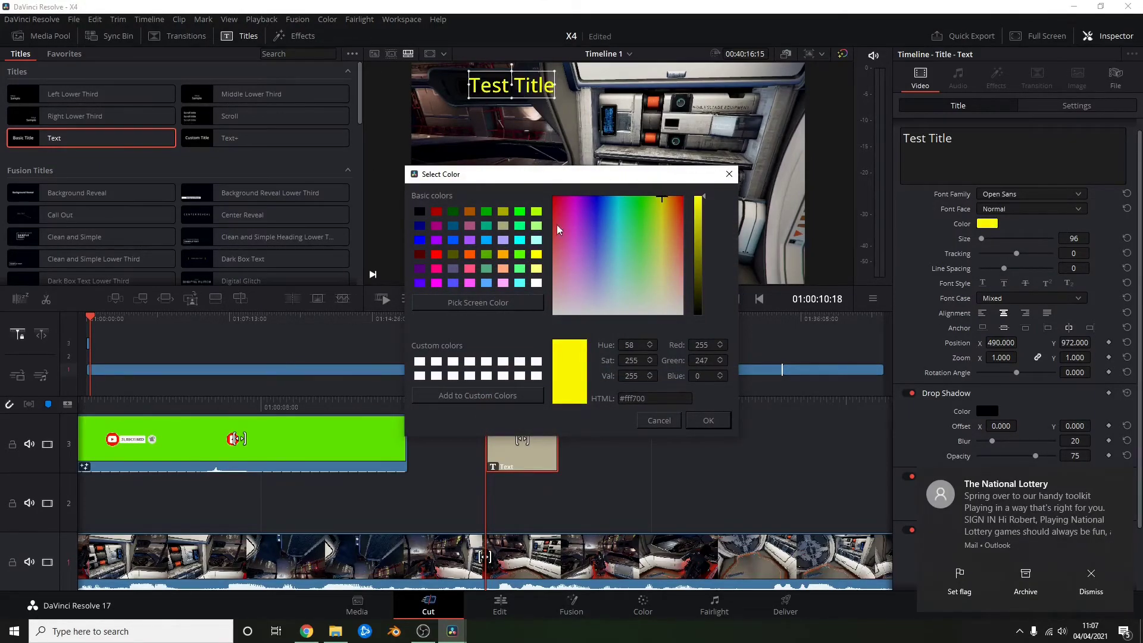
left_click(708, 420)
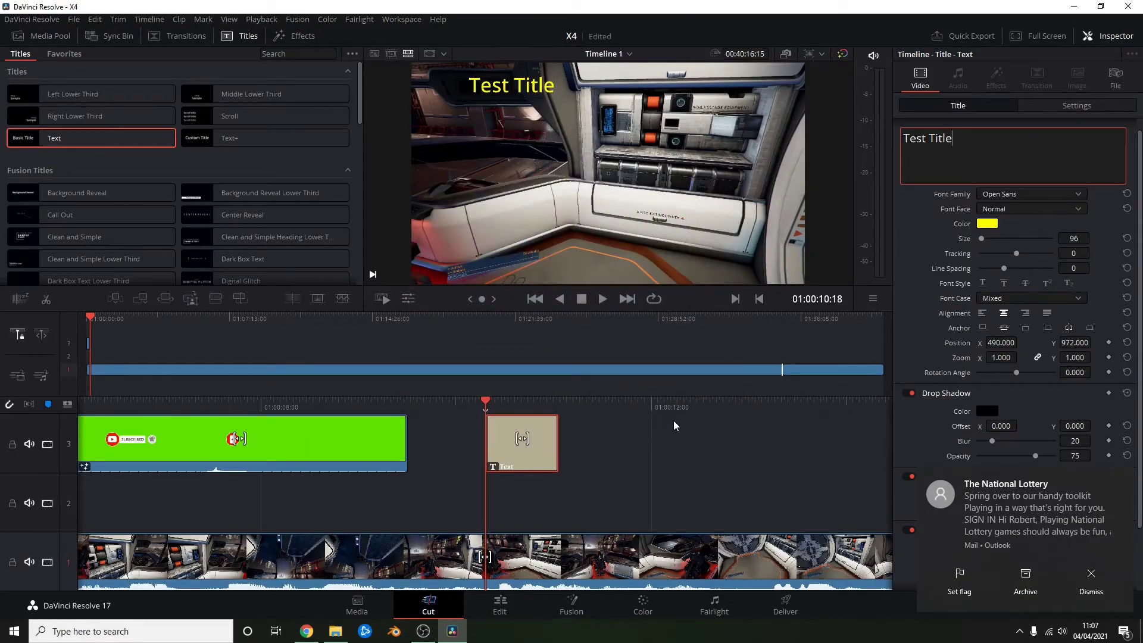
Play back the footage across the Test Title clip and move the playhead back to just before it.
left_click_drag(484, 400, 505, 398)
left_click(604, 300)
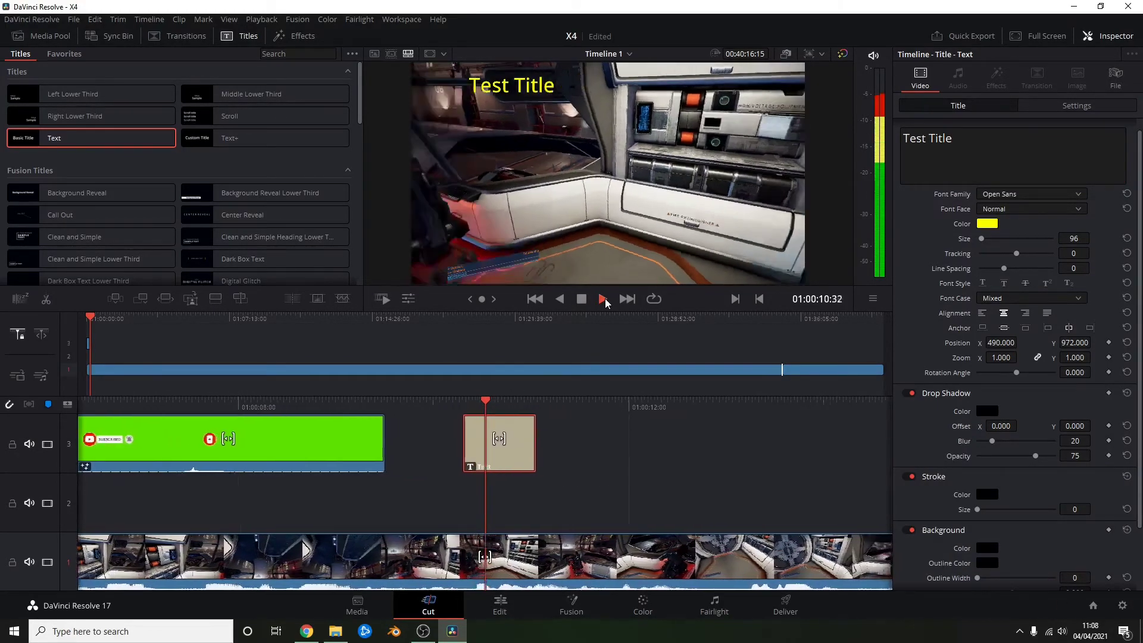
left_click(604, 300)
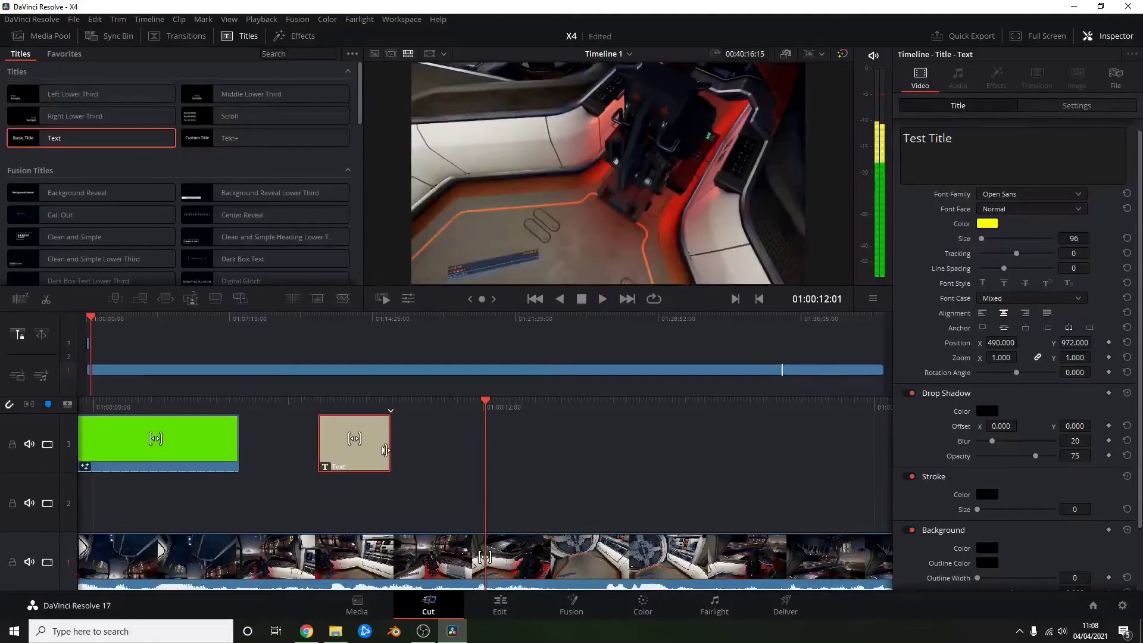
left_click_drag(460, 453, 635, 458)
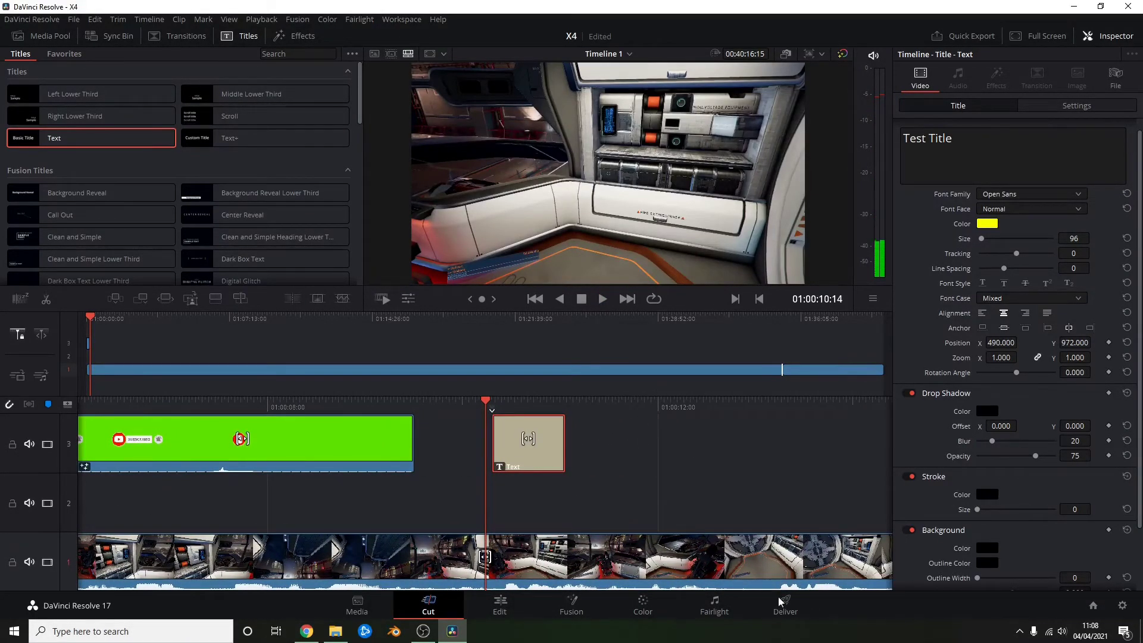
On the Deliver page, mark the render out point at the end of the footage, 01:40:16:14, and return the playhead to the timeline start.
left_click(785, 612)
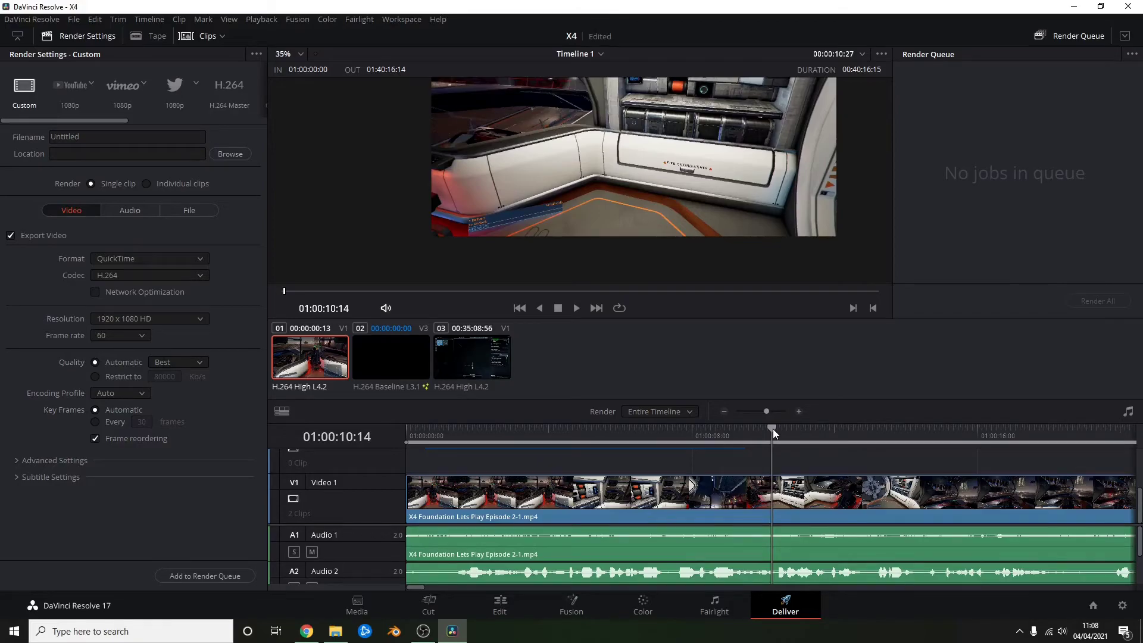
left_click_drag(772, 428, 885, 426)
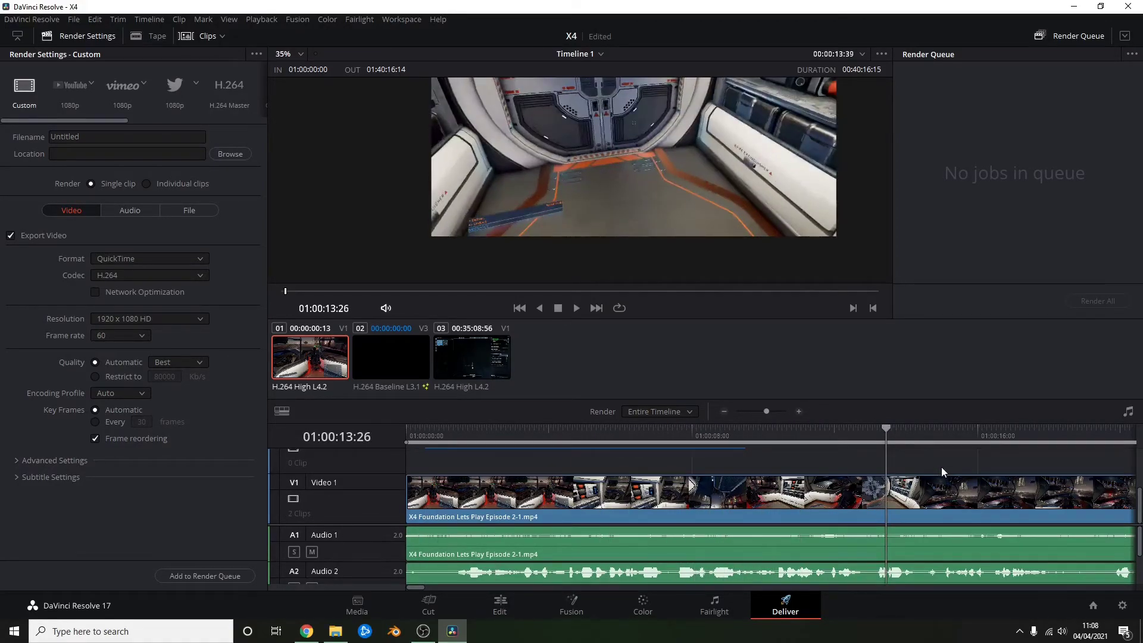
scroll(941, 469, "up", 2)
scroll(942, 468, "down", 2)
left_click_drag(415, 588, 1123, 586)
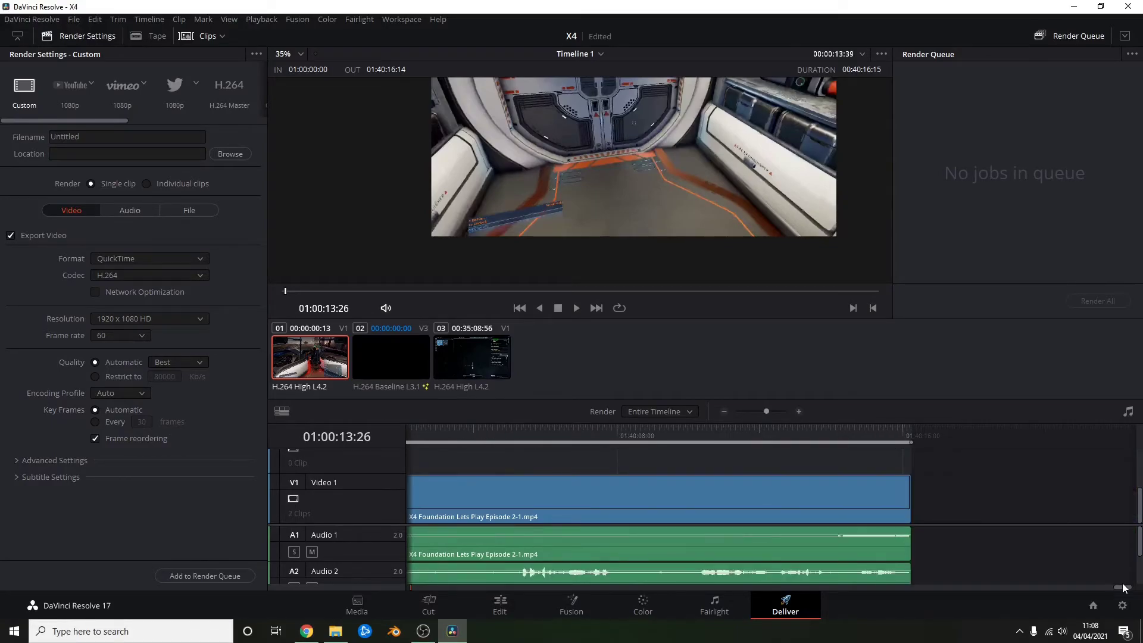
left_click(908, 427)
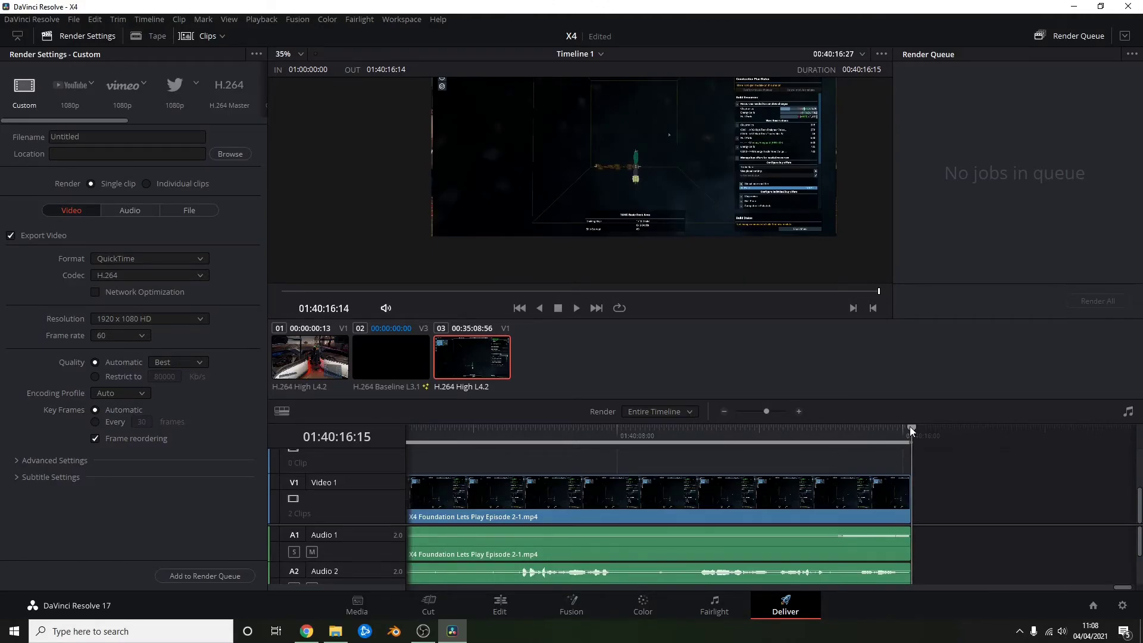
mouse_move(907, 426)
left_mouse_down()
mouse_move(886, 428)
mouse_move(905, 430)
left_mouse_up()
key("o")
left_click_drag(1123, 587, 401, 591)
left_click(408, 429)
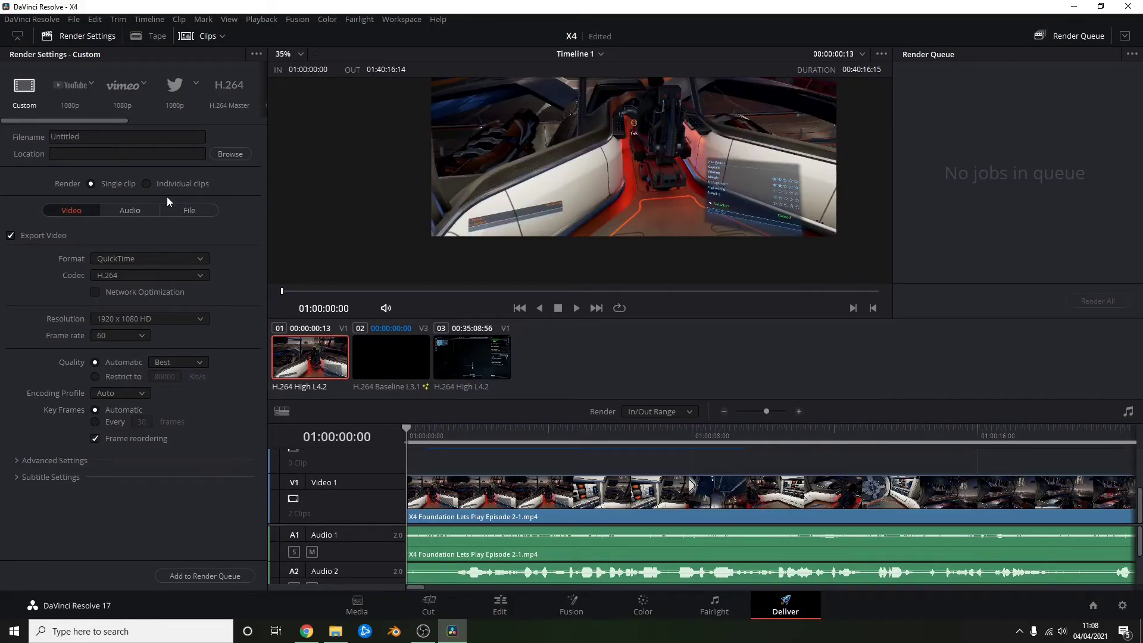
Set the custom render format to MP4 and the output filename to Test.
left_click(203, 258)
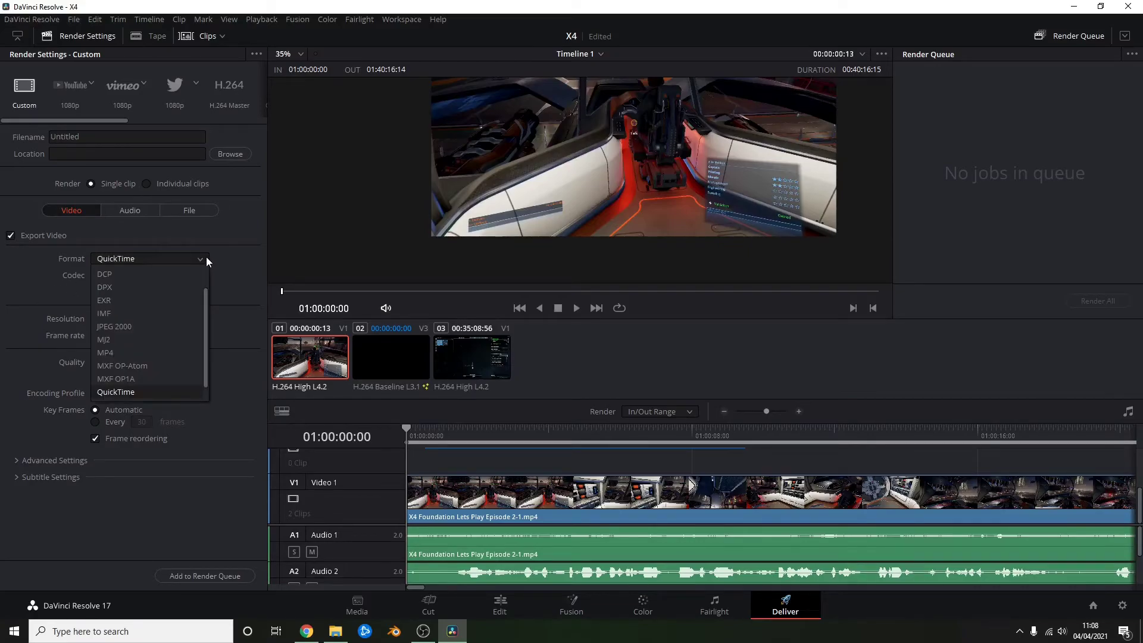
left_click(118, 354)
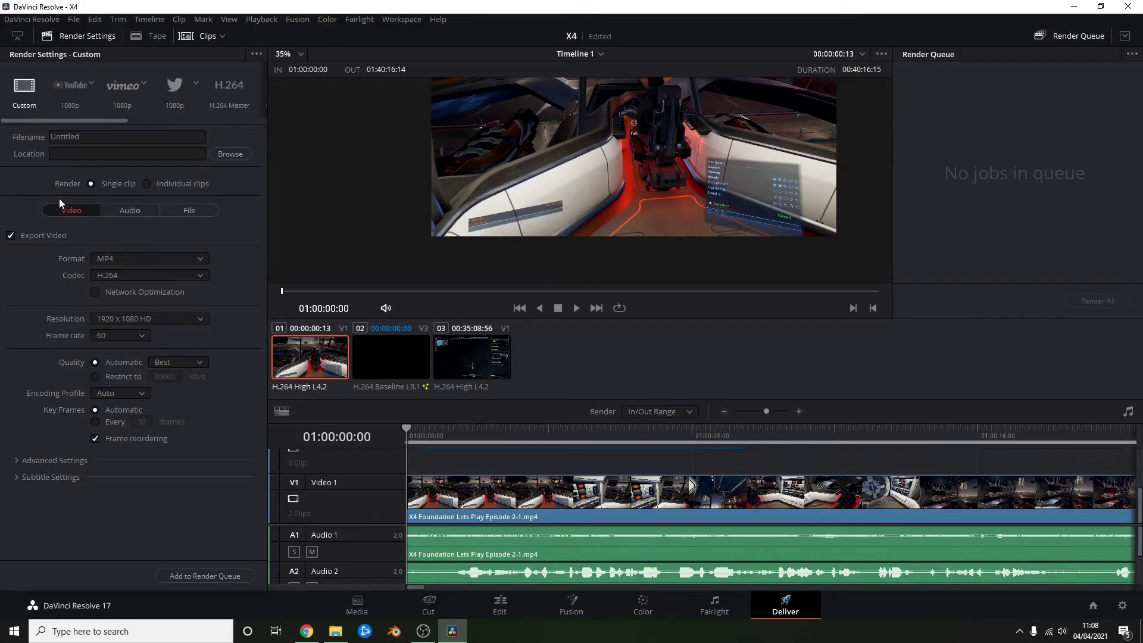
double_click(86, 134)
type("Test")
Switch the render settings to the YouTube 1080p preset and save the project.
left_click(77, 98)
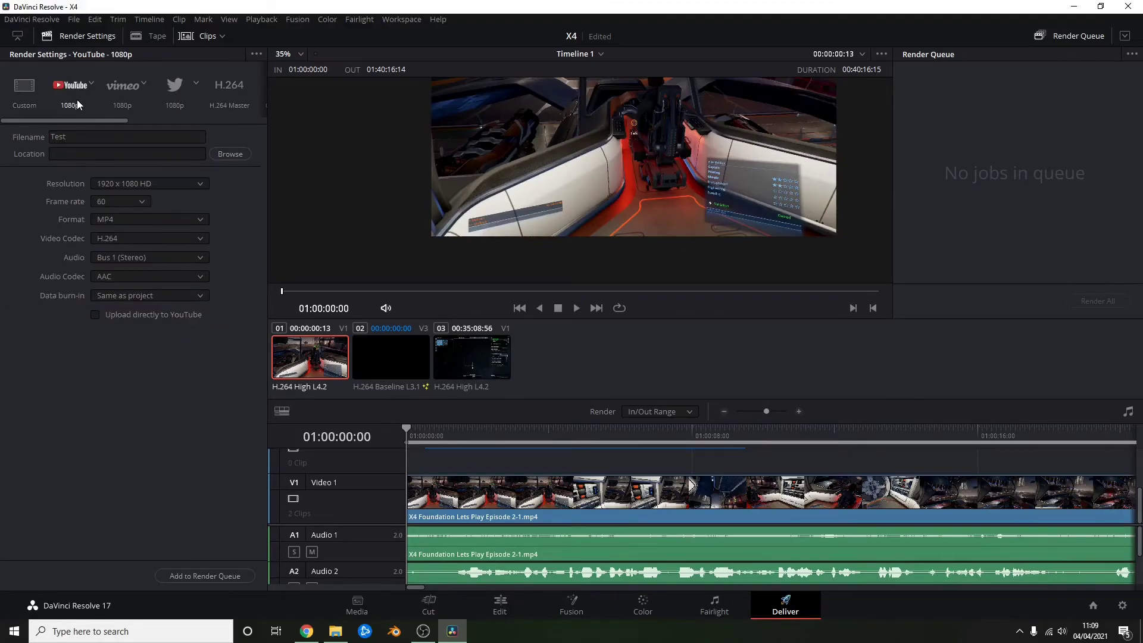
left_click(88, 136)
key("ctrl+s")
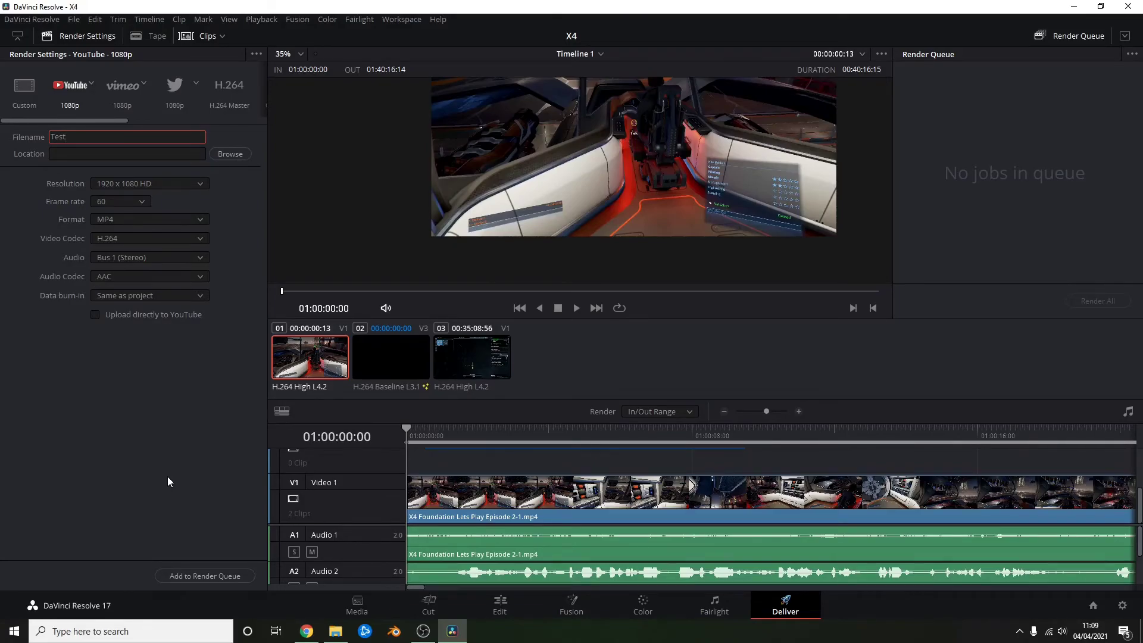
Return to the Cut page and briefly play the timeline from its beginning.
left_click(431, 606)
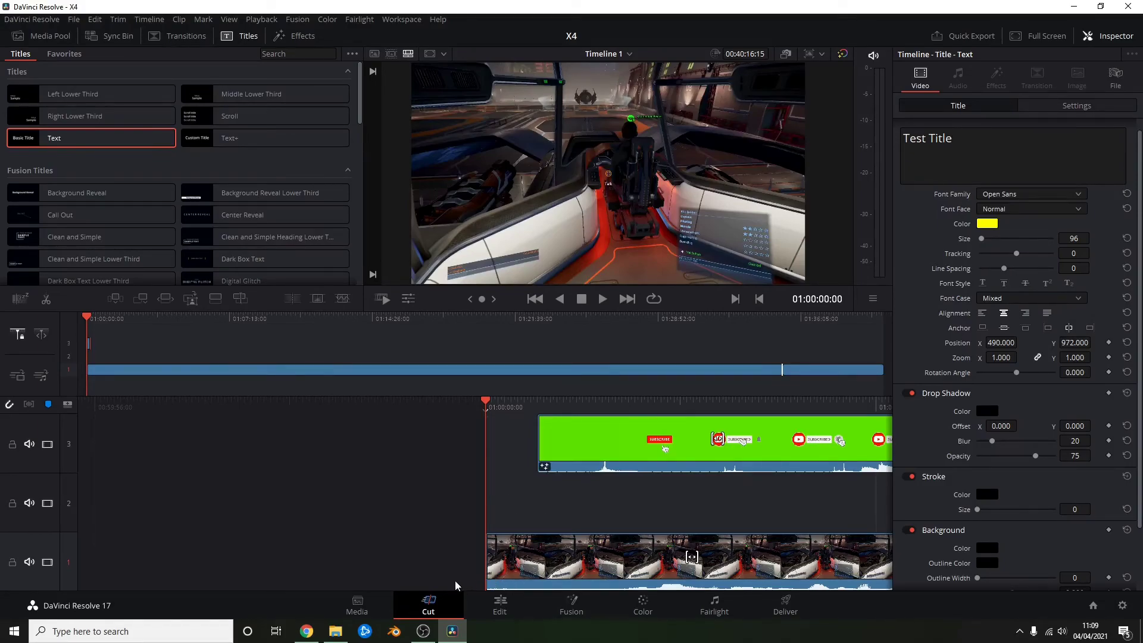
left_click_drag(649, 528, 598, 507)
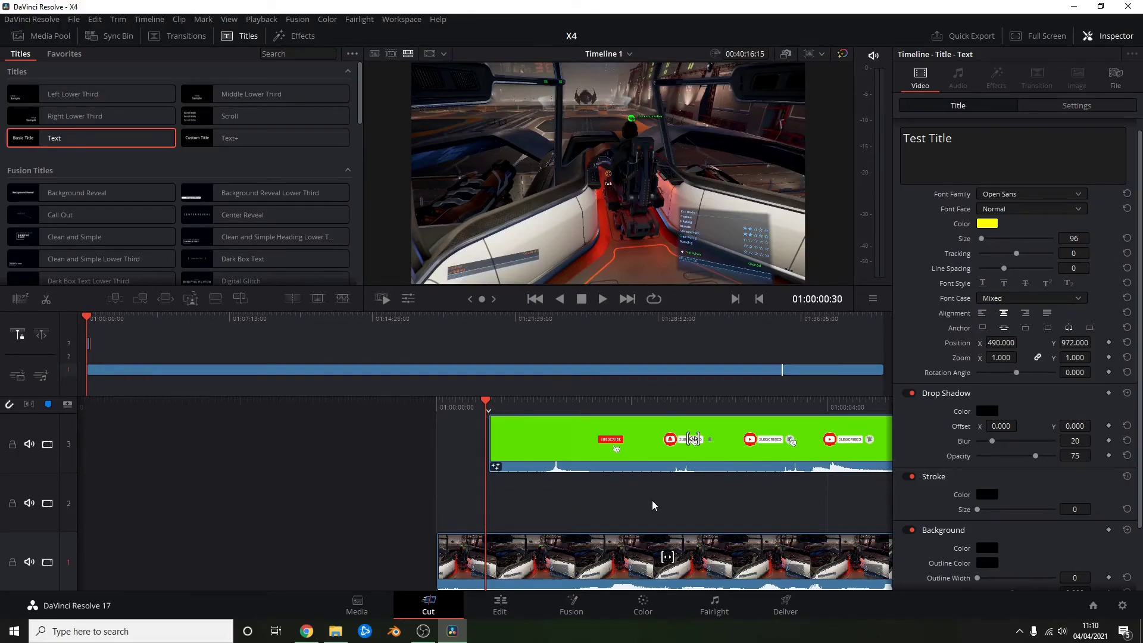
key("Home")
key("space")
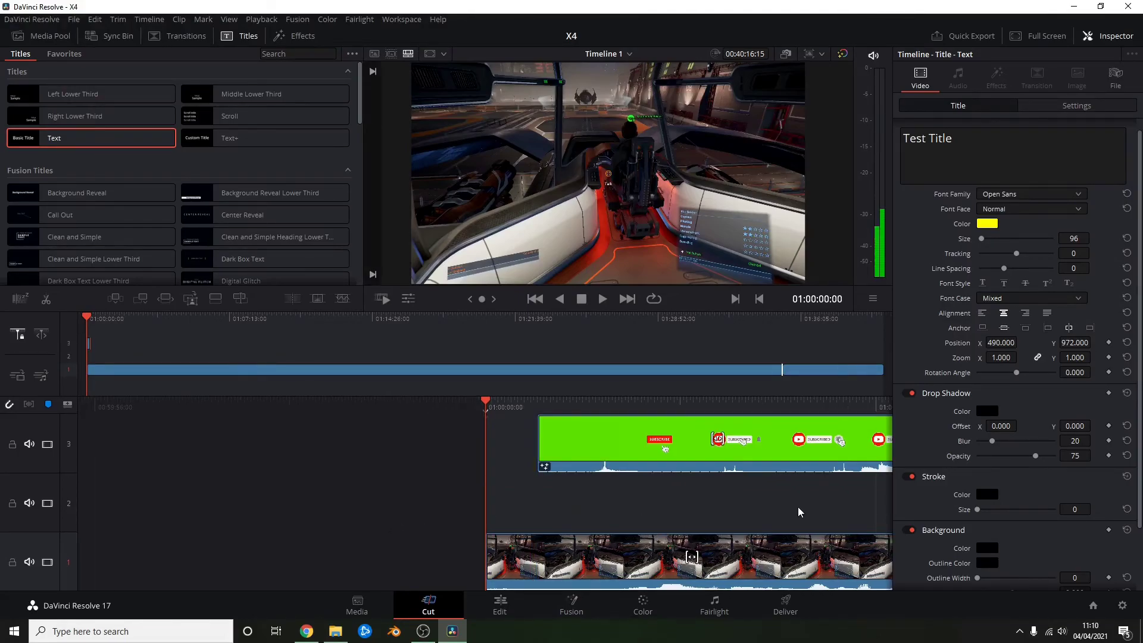
key("space")
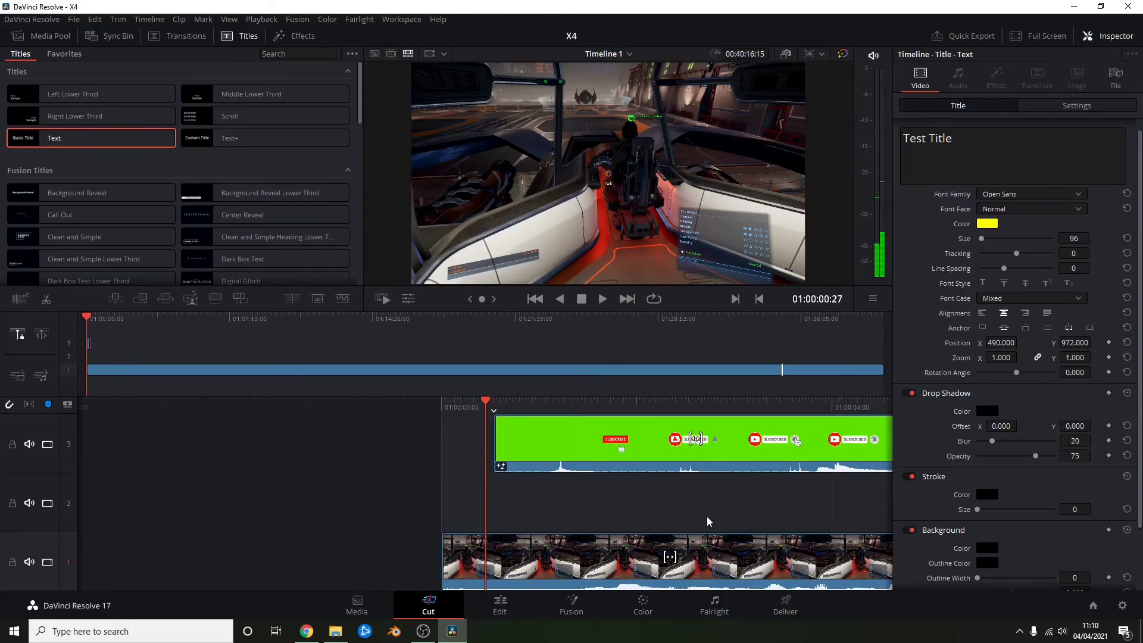
Browse the library of video transitions from the Dissolve group down to Resolve FX and back.
left_click(179, 35)
scroll(197, 178, "down", 6)
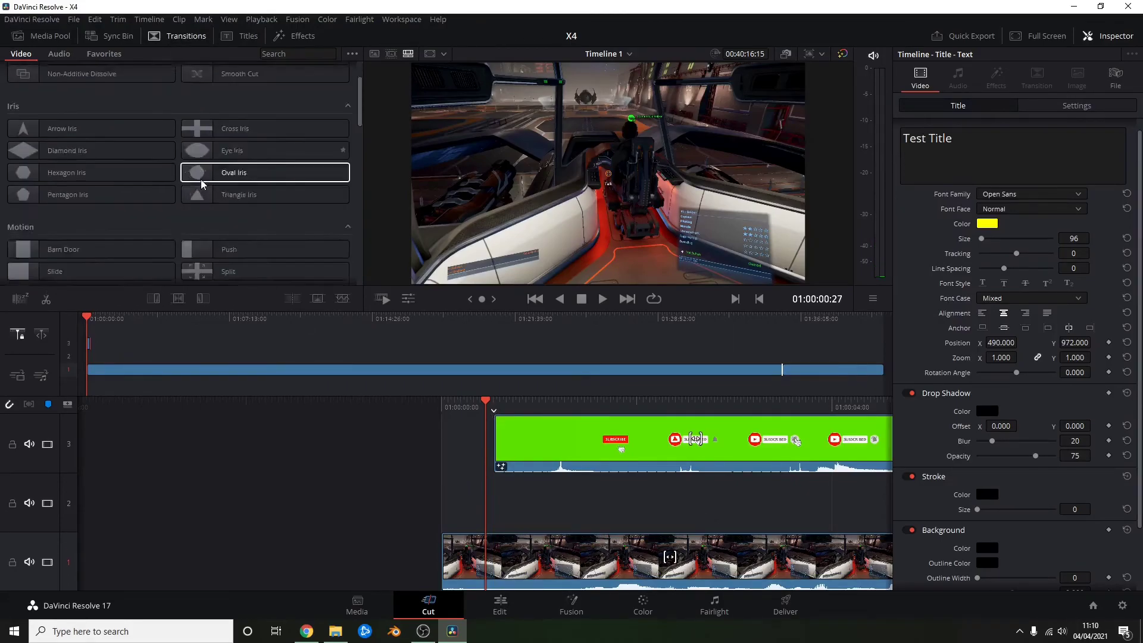
scroll(203, 186, "down", 4)
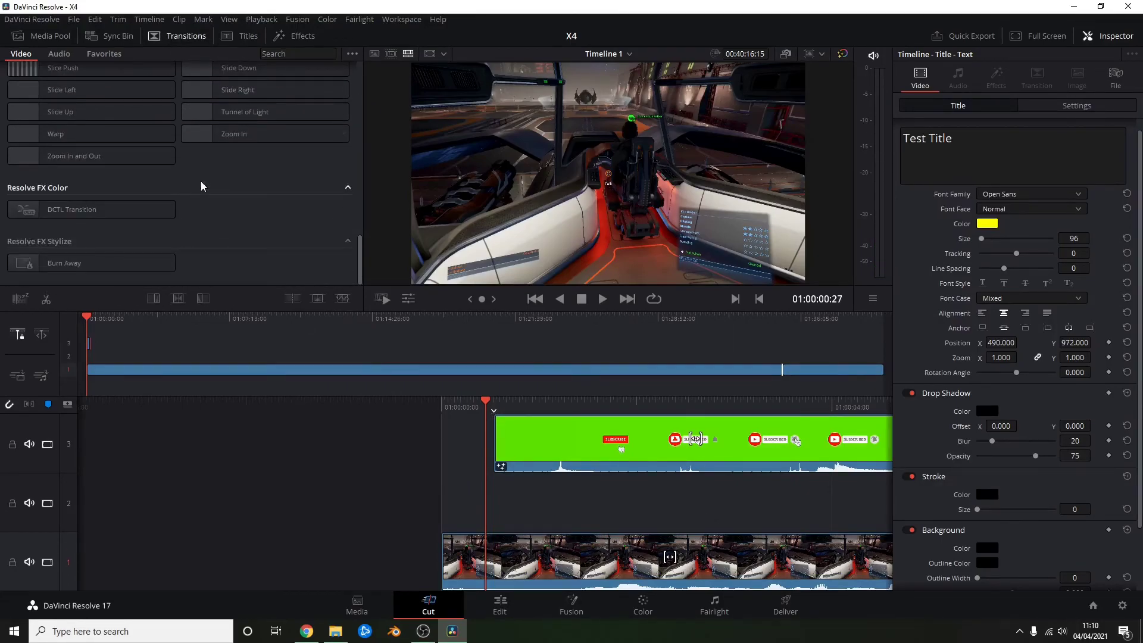
scroll(201, 186, "up", 10)
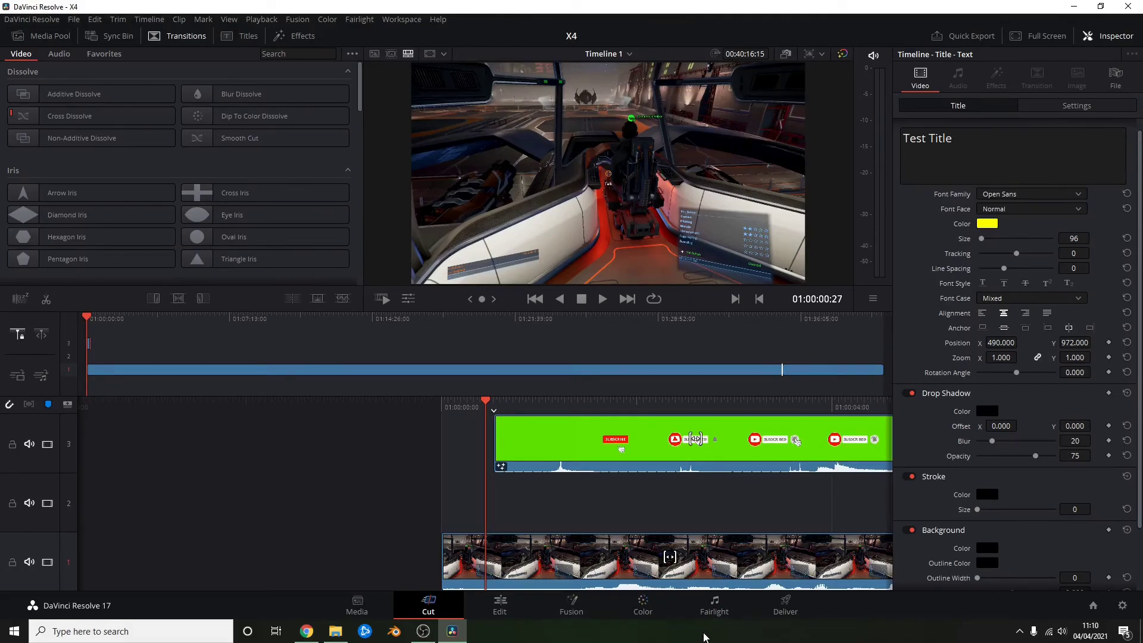
Review the render presets on the Deliver page and go back to the Cut page.
left_click(782, 607)
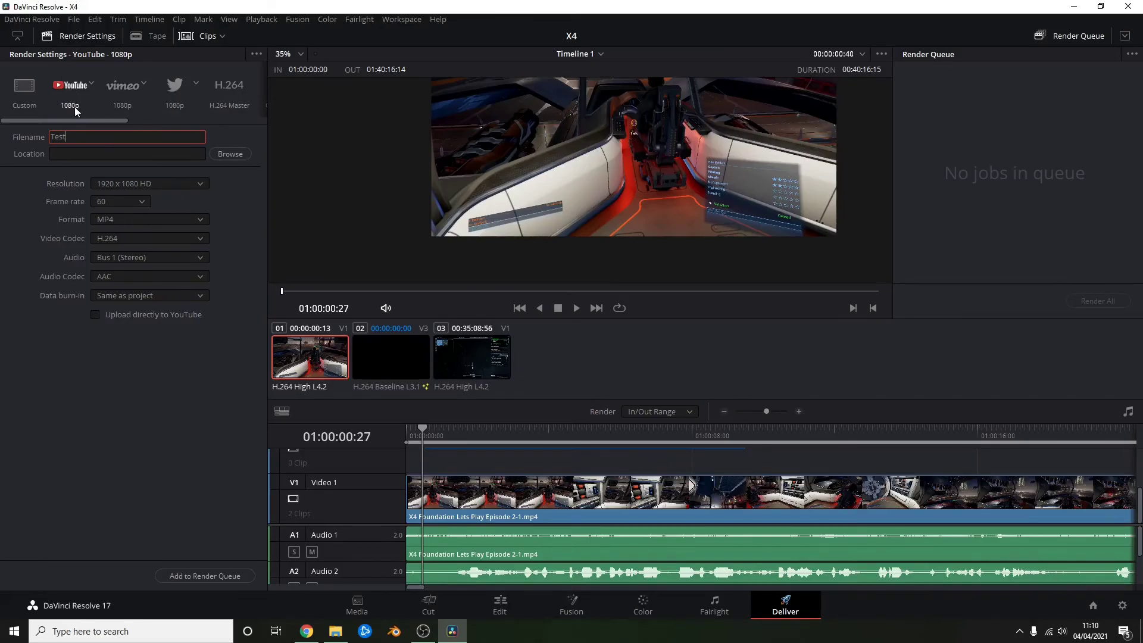
left_click_drag(45, 120, 1, 119)
left_click(439, 609)
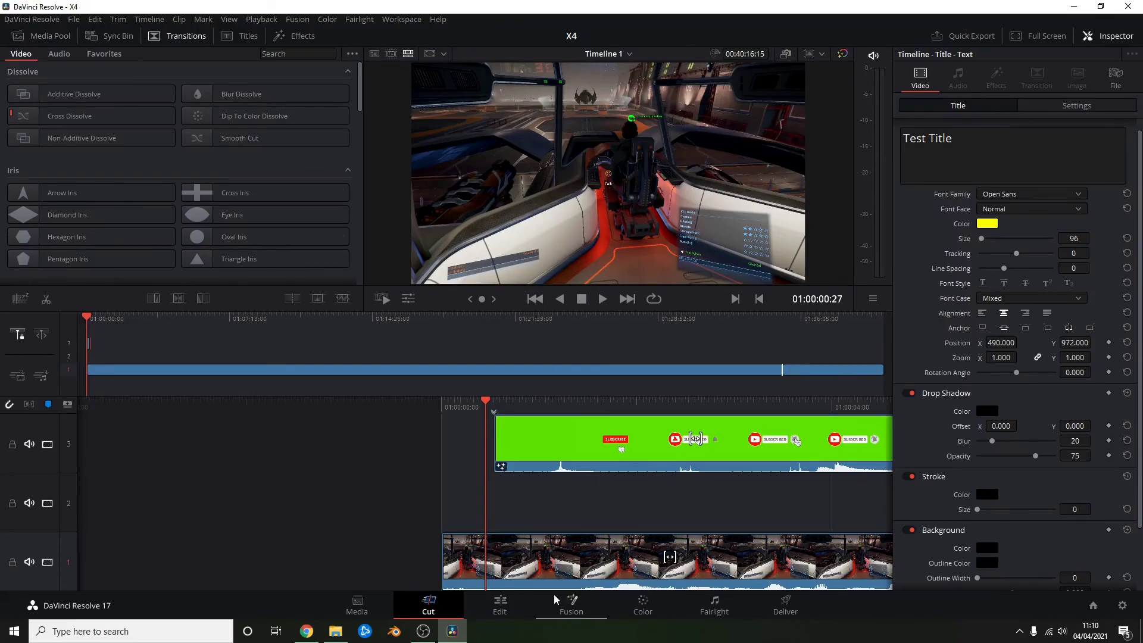
Switch to File Explorer and open the SAMPLE project from the ToProcess folder in Kdenlive.
left_click(343, 632)
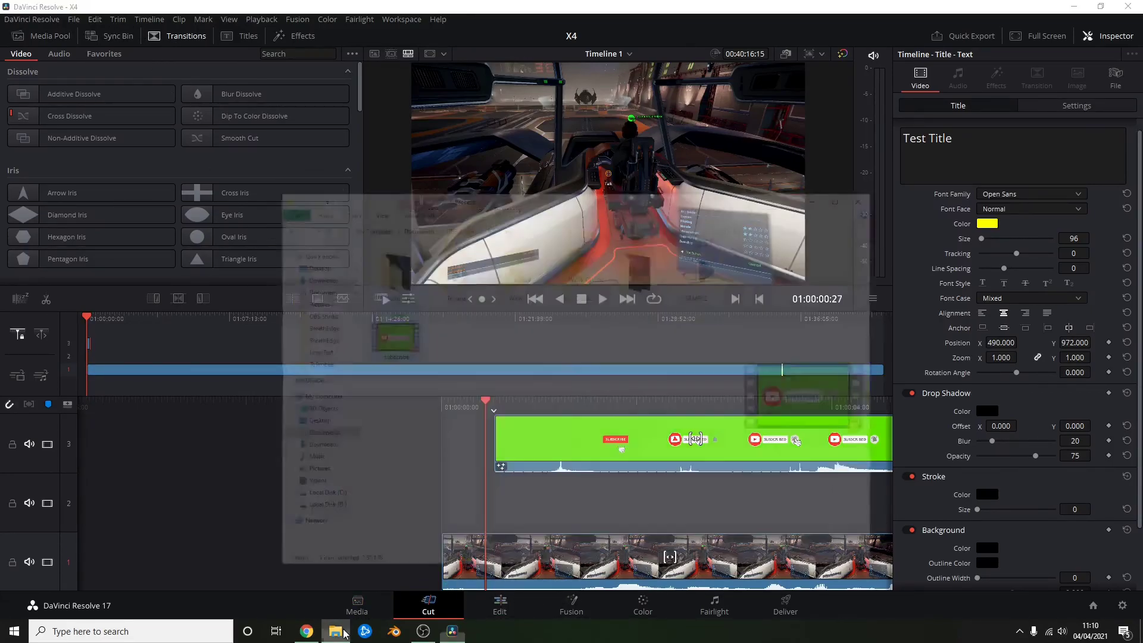
left_click(759, 185)
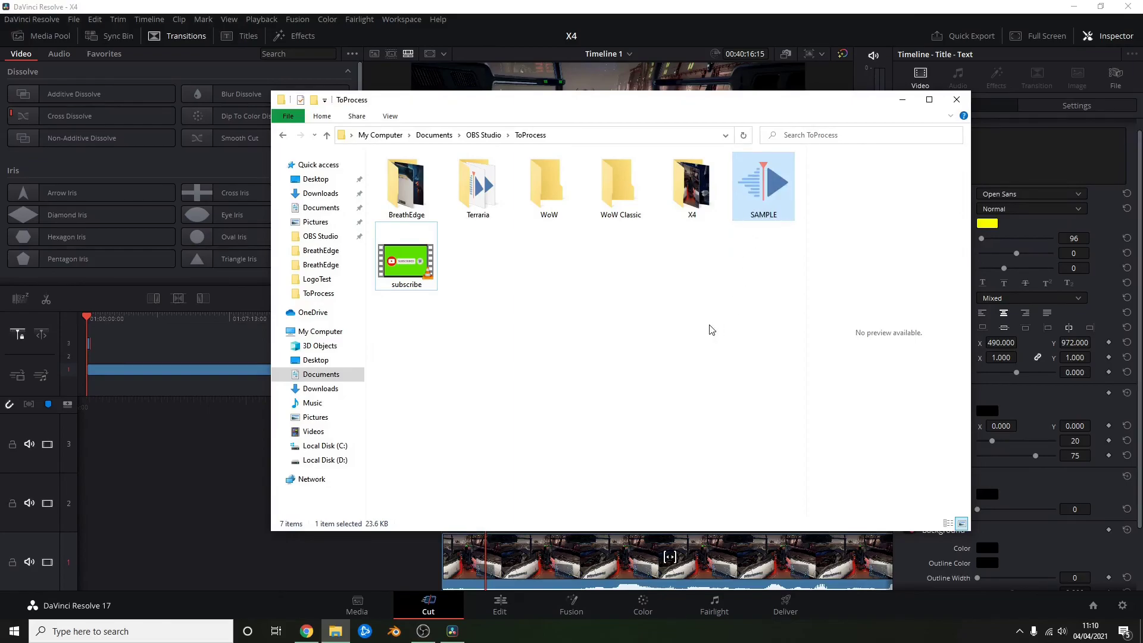
left_click(710, 326)
double_click(761, 182)
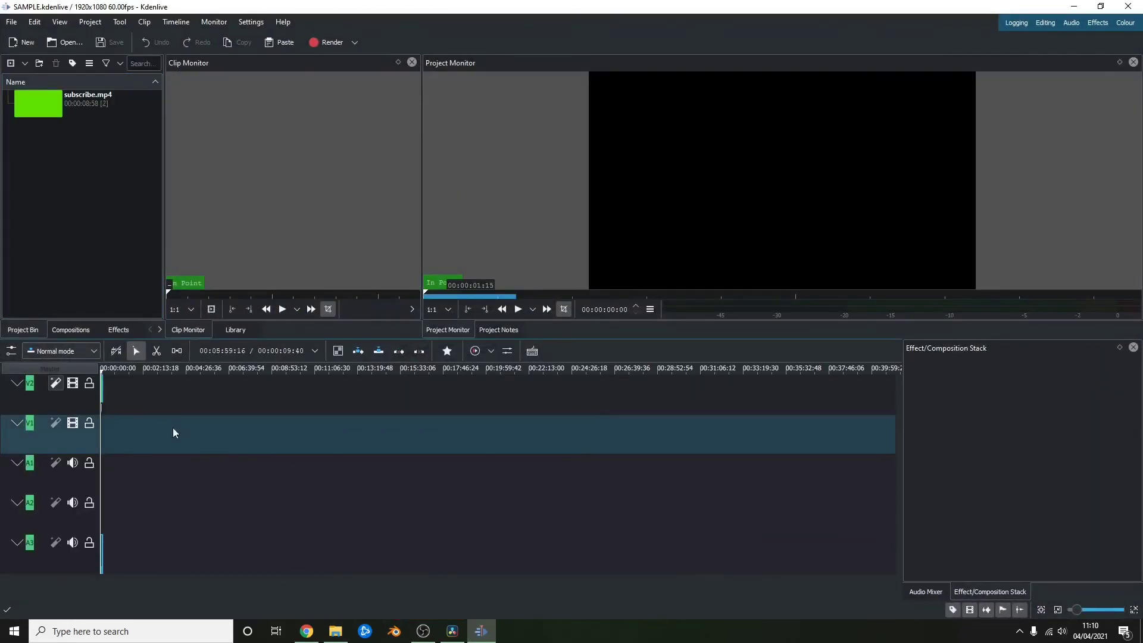
Scrub through the subscribe.mp4 clip on the Kdenlive timeline, then close Kdenlive and return to DaVinci Resolve.
scroll(110, 396, "up", 6)
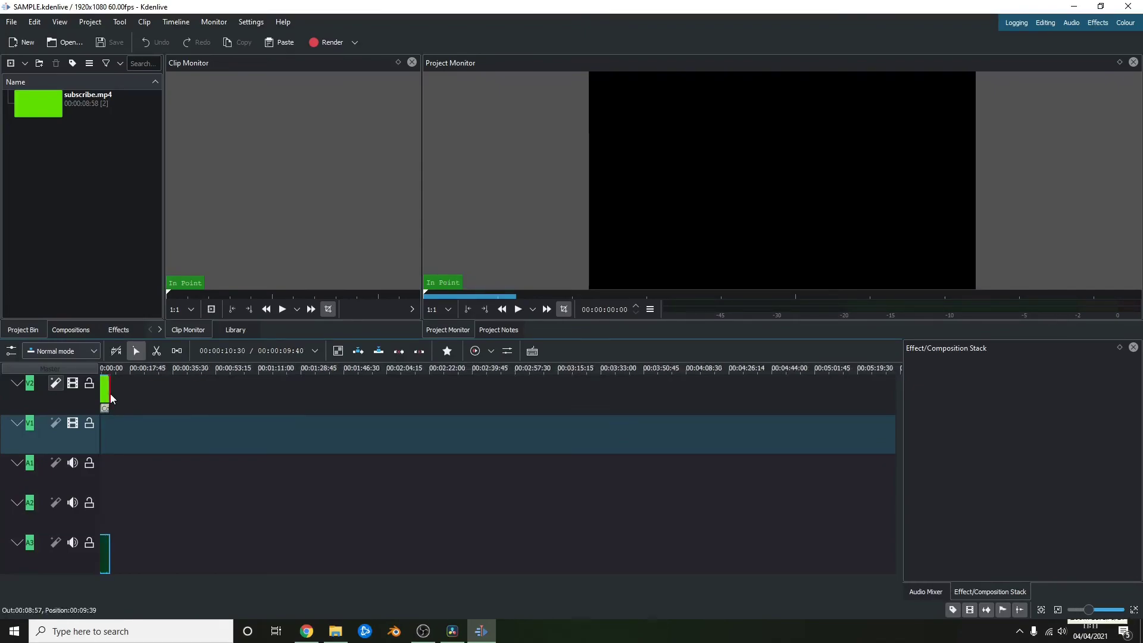
scroll(137, 398, "up", 1)
left_click(127, 394)
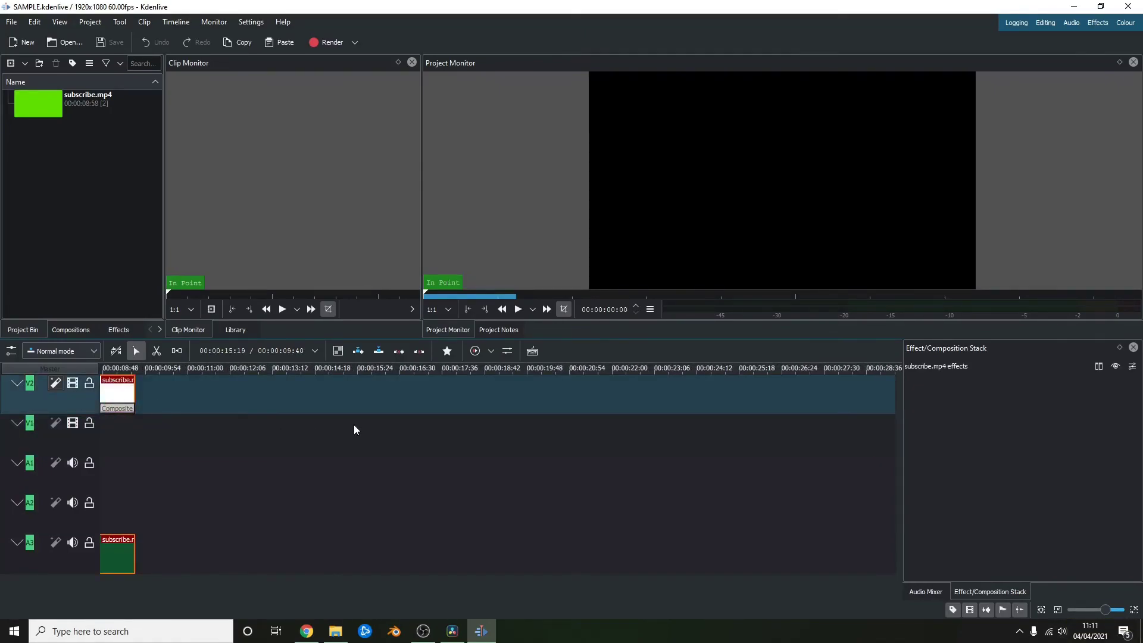
mouse_move(112, 370)
left_mouse_down()
mouse_move(181, 372)
mouse_move(127, 370)
left_mouse_up()
scroll(127, 370, "up", 2)
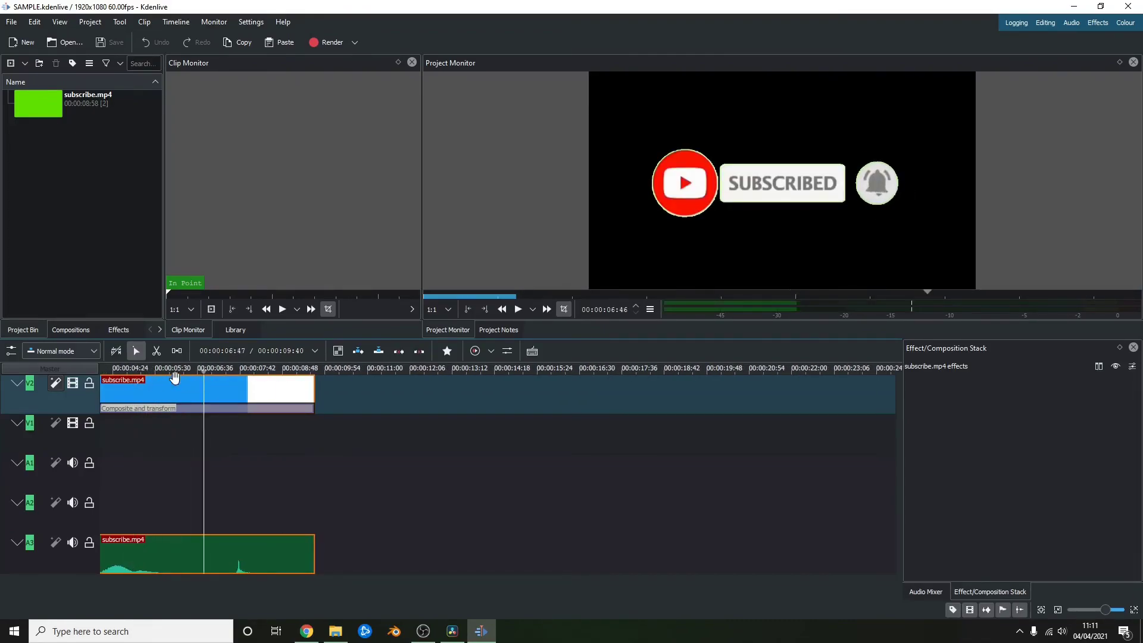
key("Home")
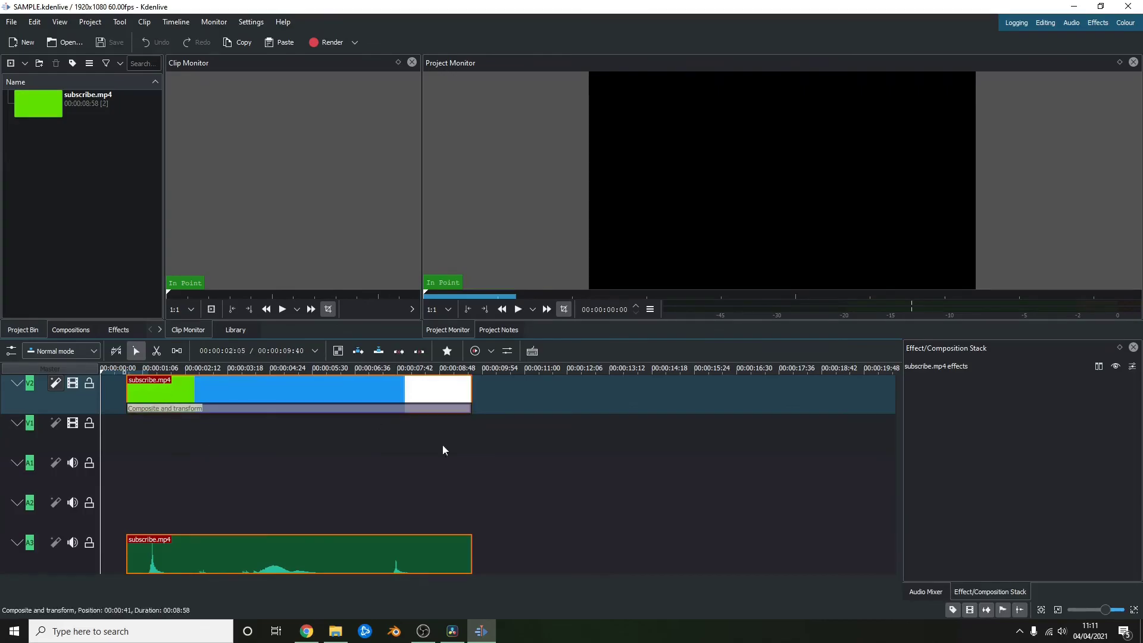
left_click(1128, 7)
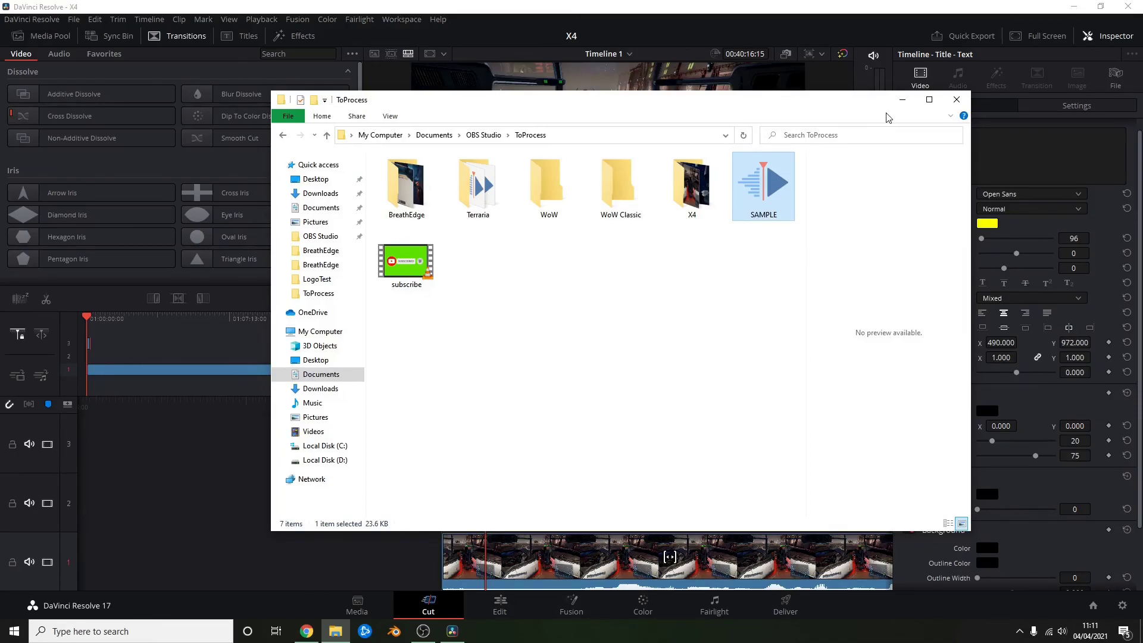
left_click(901, 100)
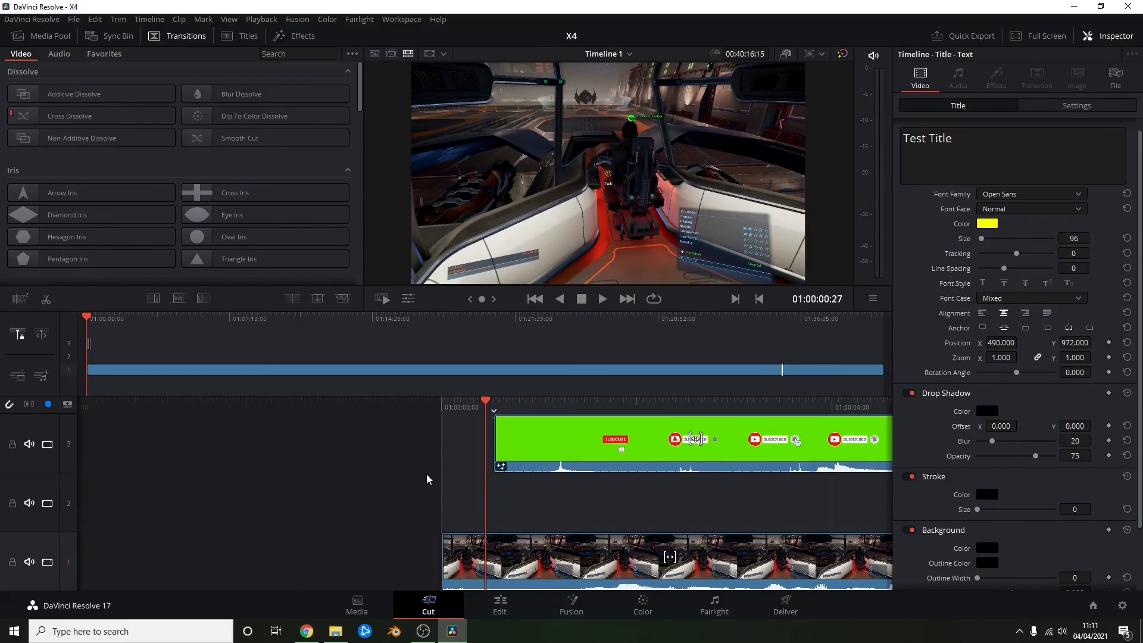